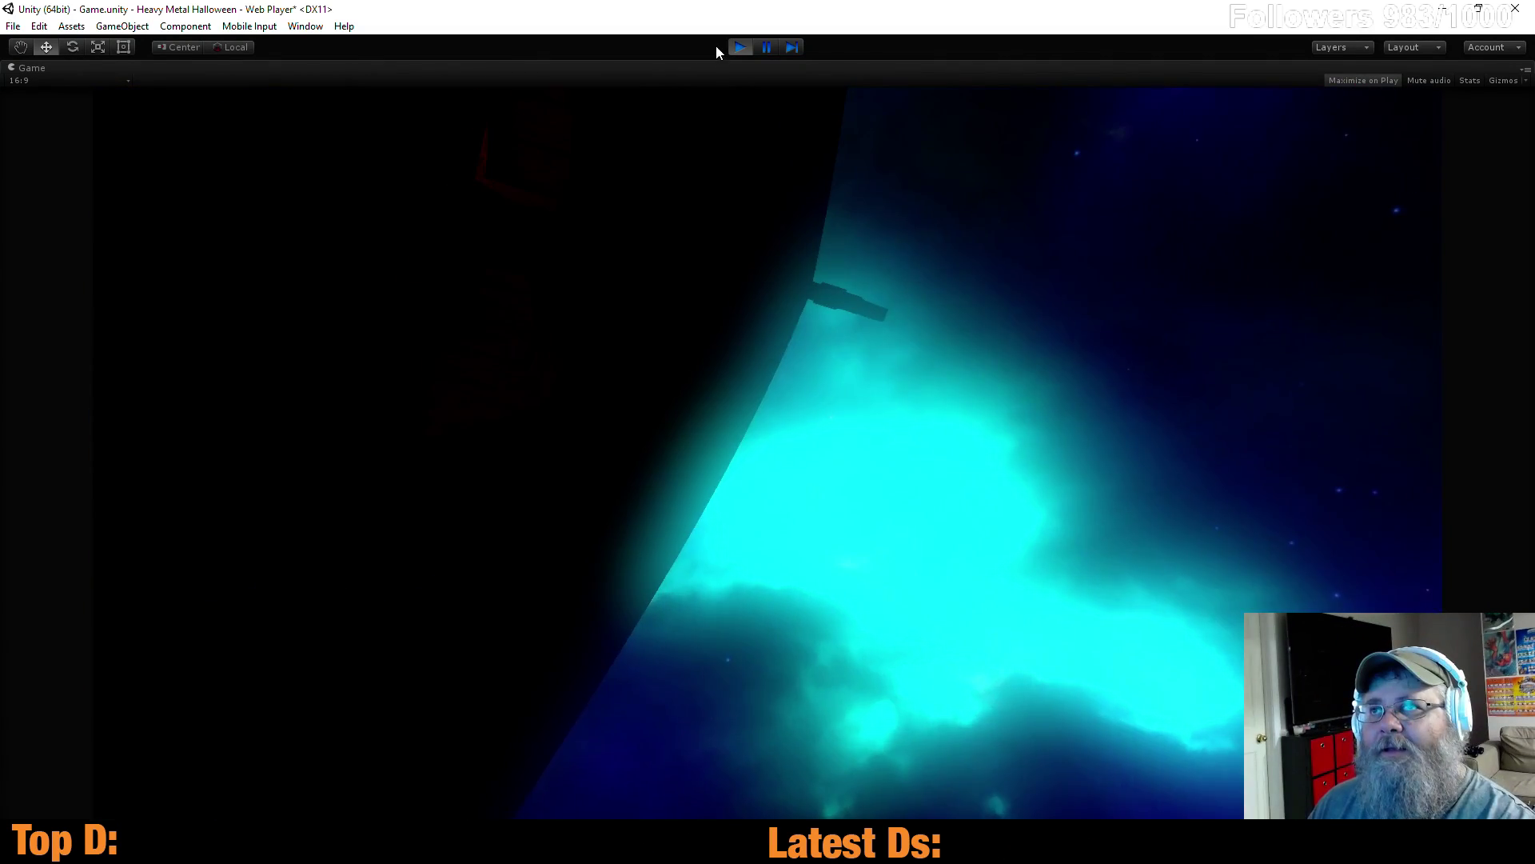
Stop the running Unity game with the toolbar Play button
left_click(740, 47)
In Update, start an if condition on agent.remainingDistance just above the SetDestination call
key("alt+Tab")
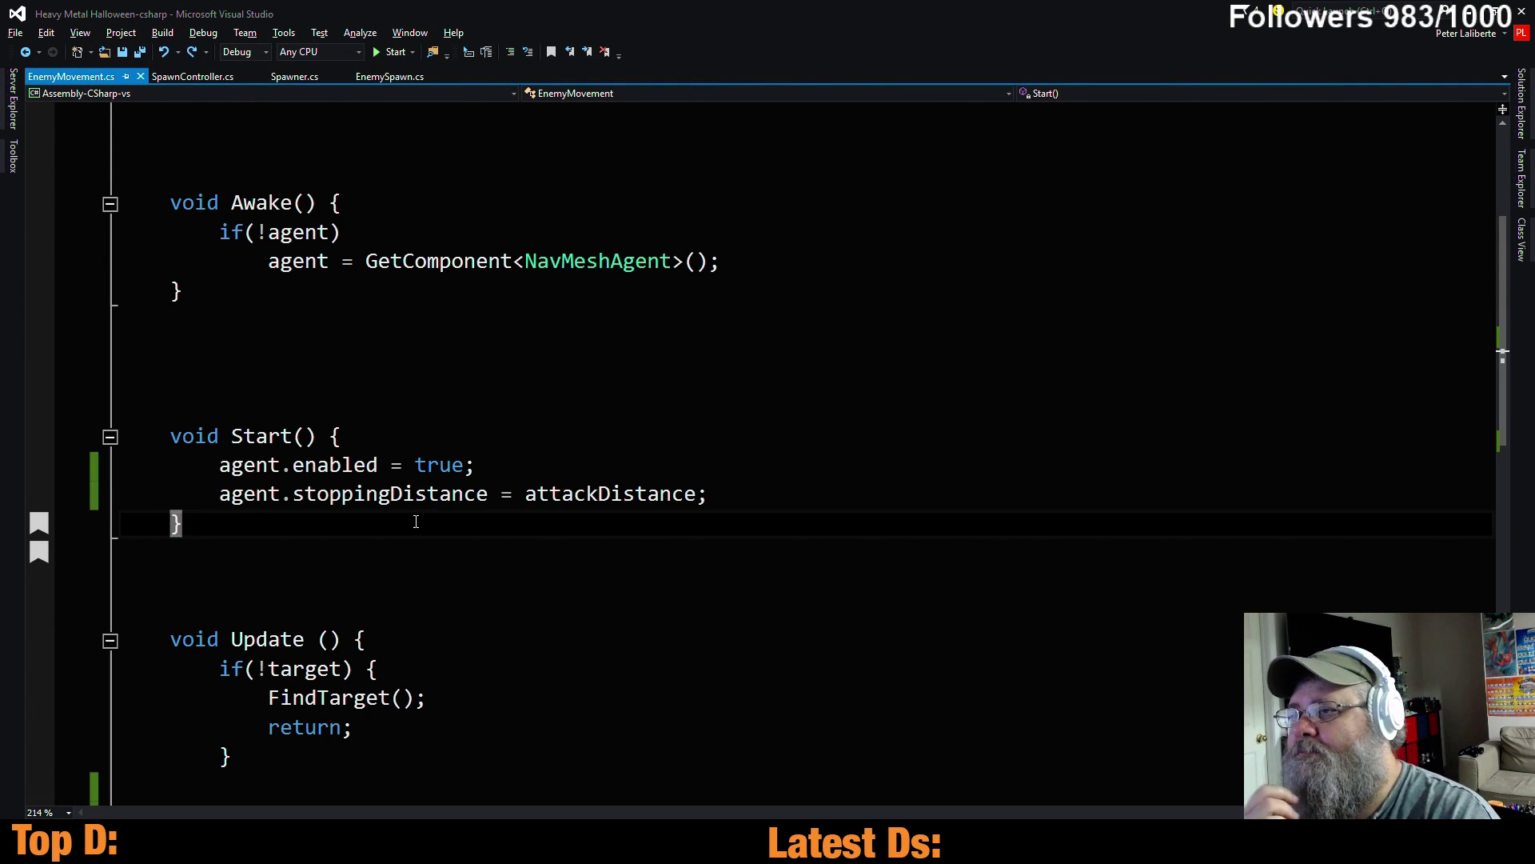
scroll(416, 515, "down", 1)
scroll(406, 658, "down", 1)
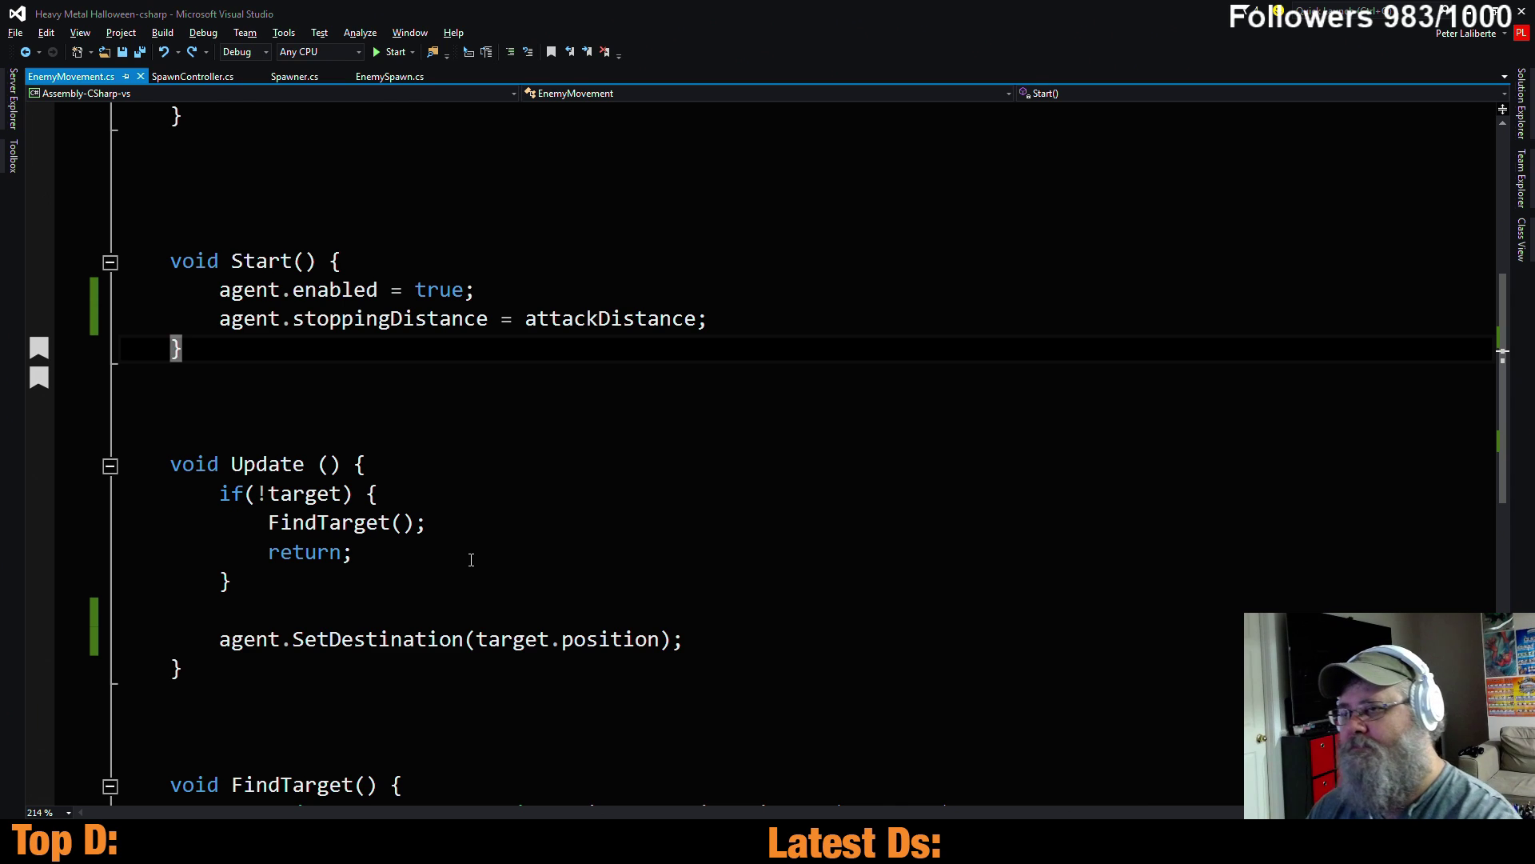
left_click(365, 616)
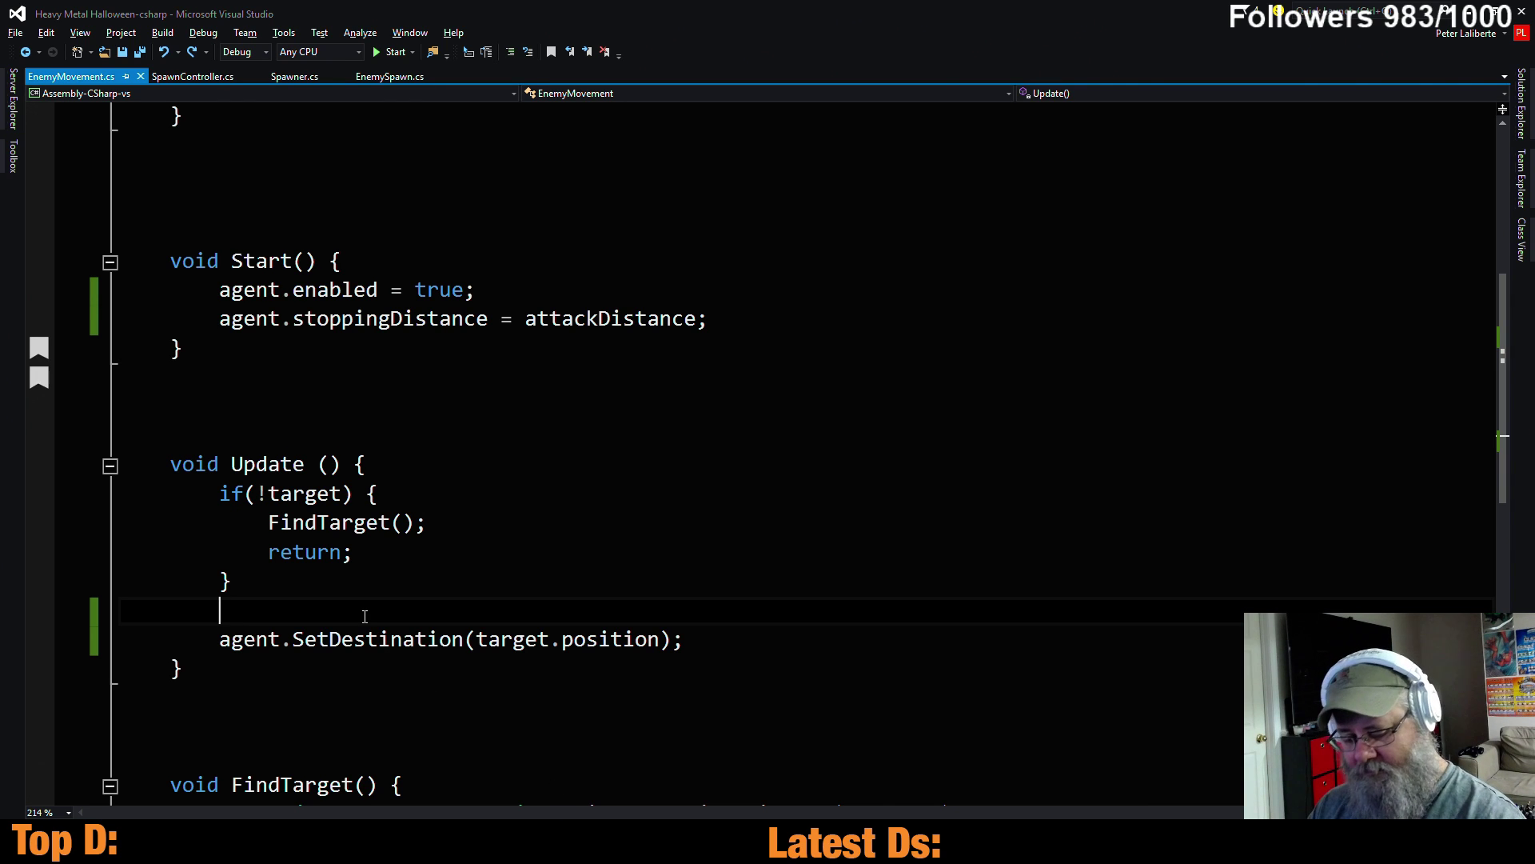
key("Return")
type("i")
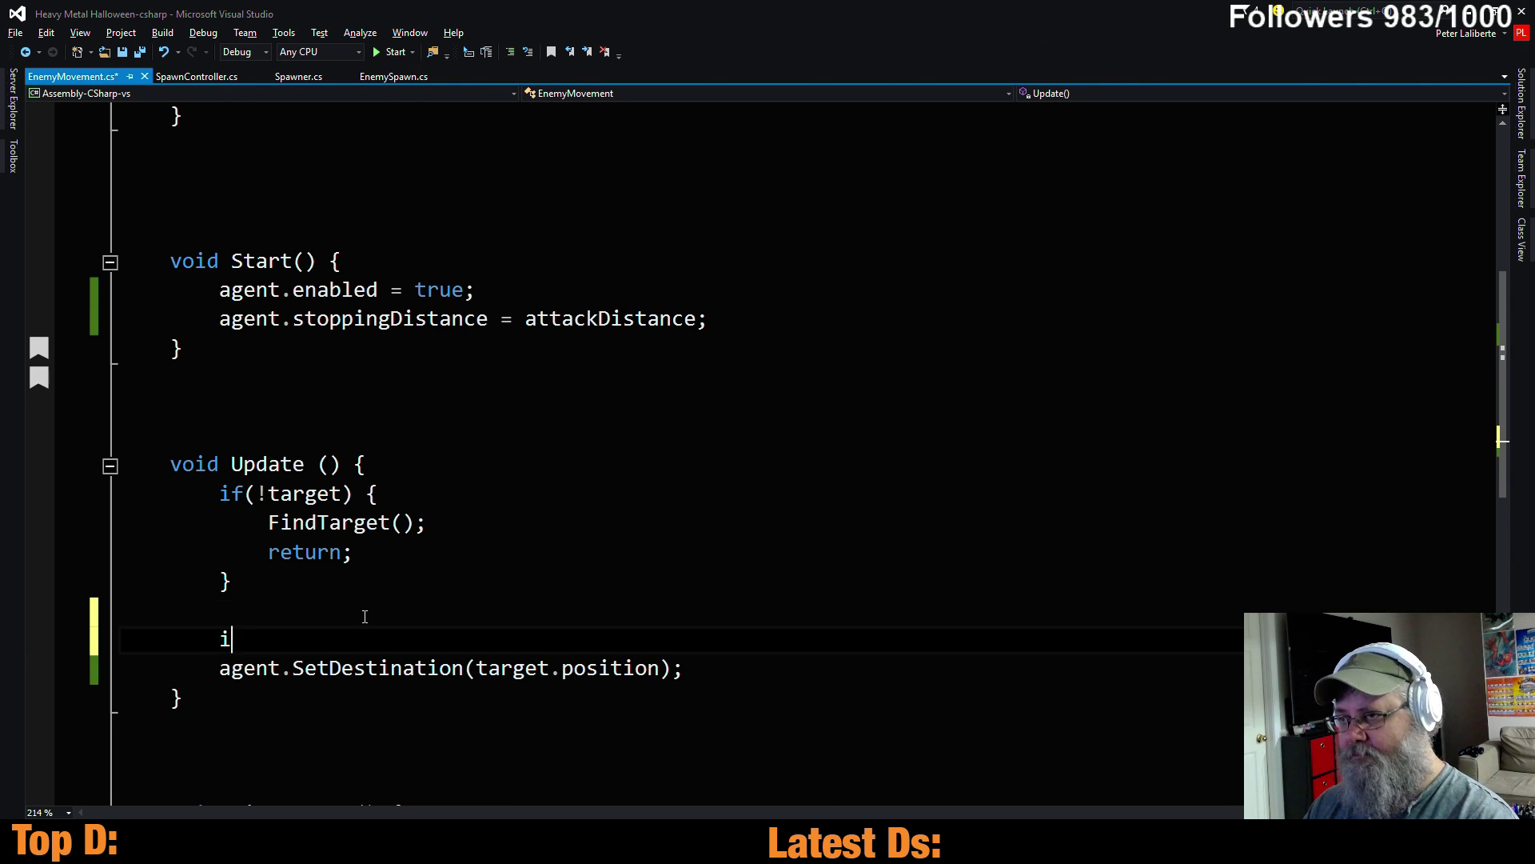
type("f(a")
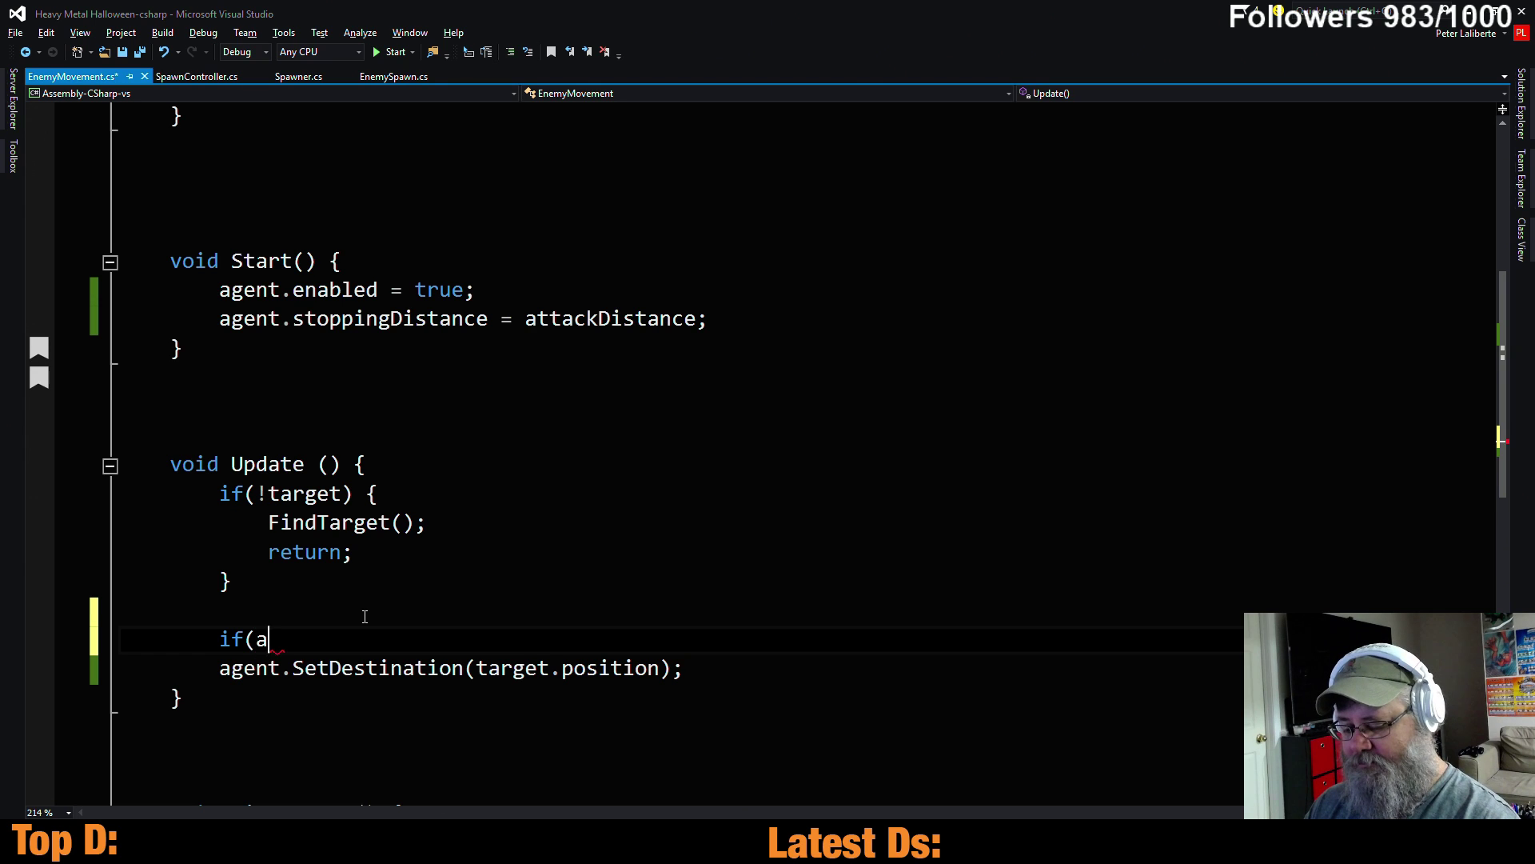
type("gent.")
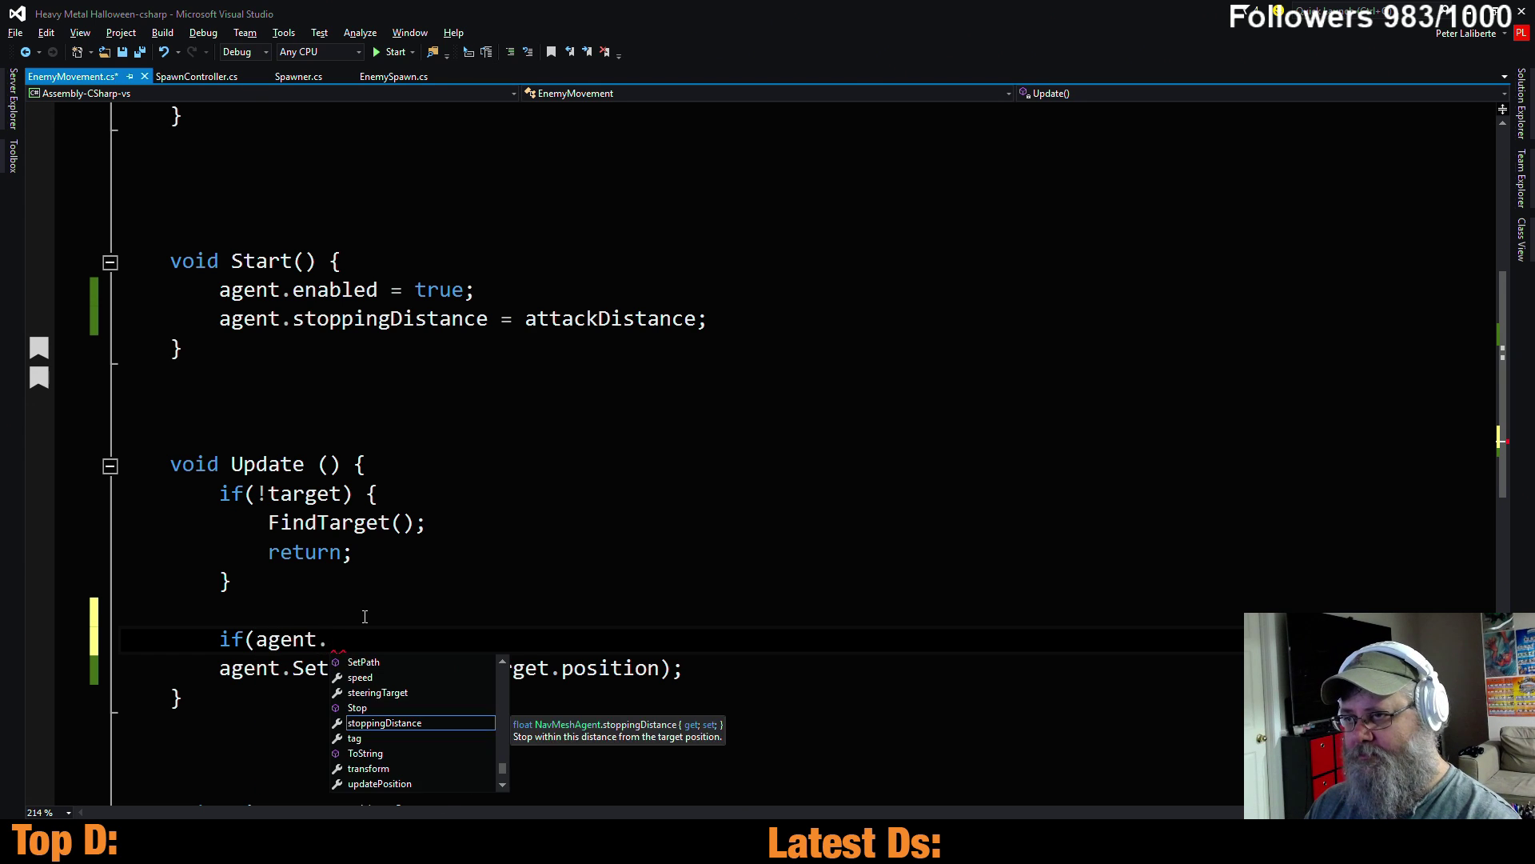
type("dis")
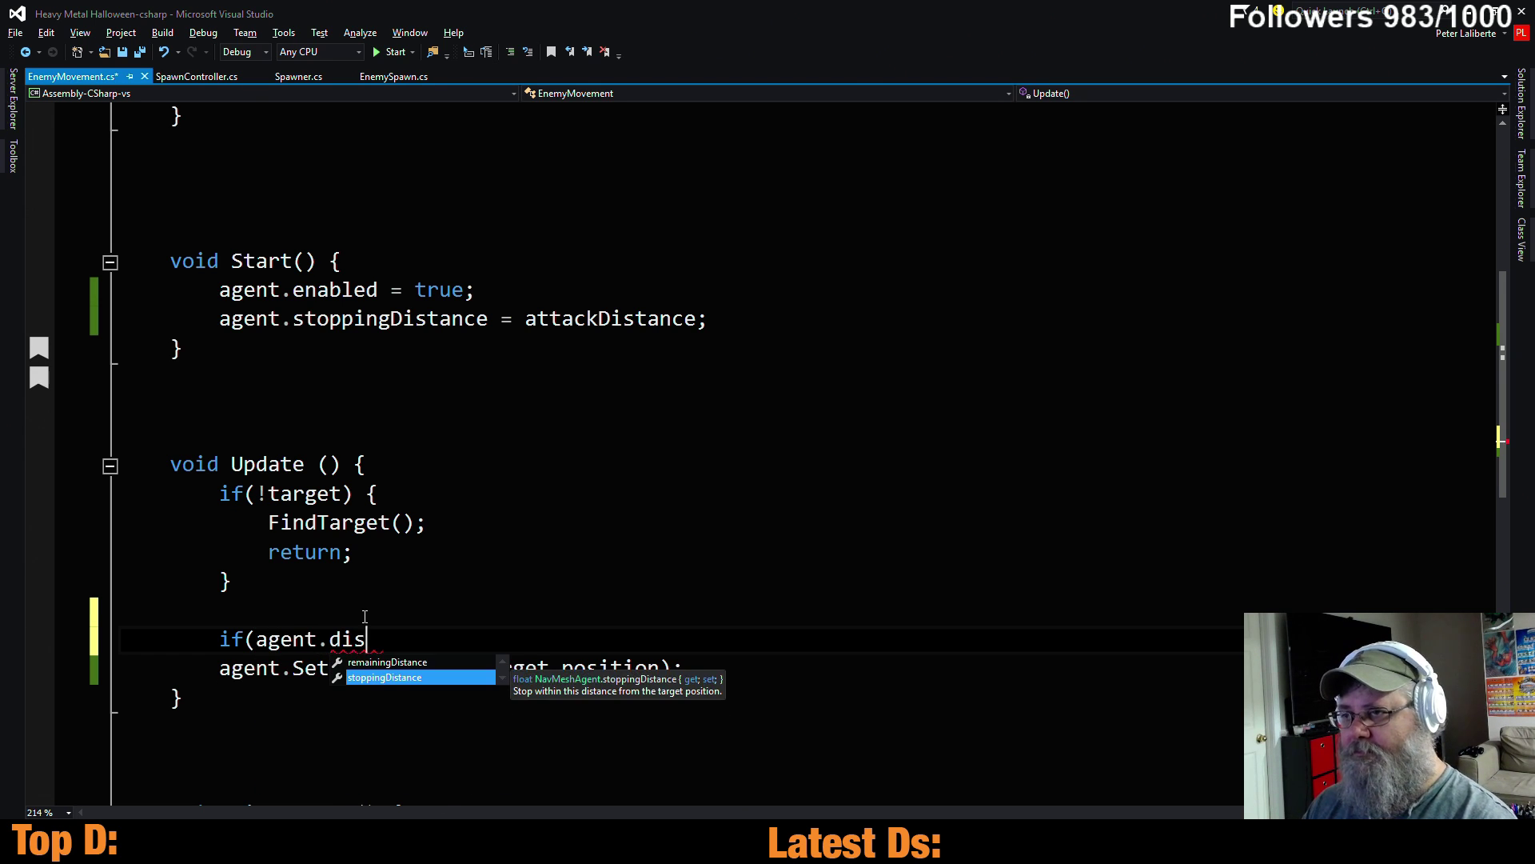
key("Up")
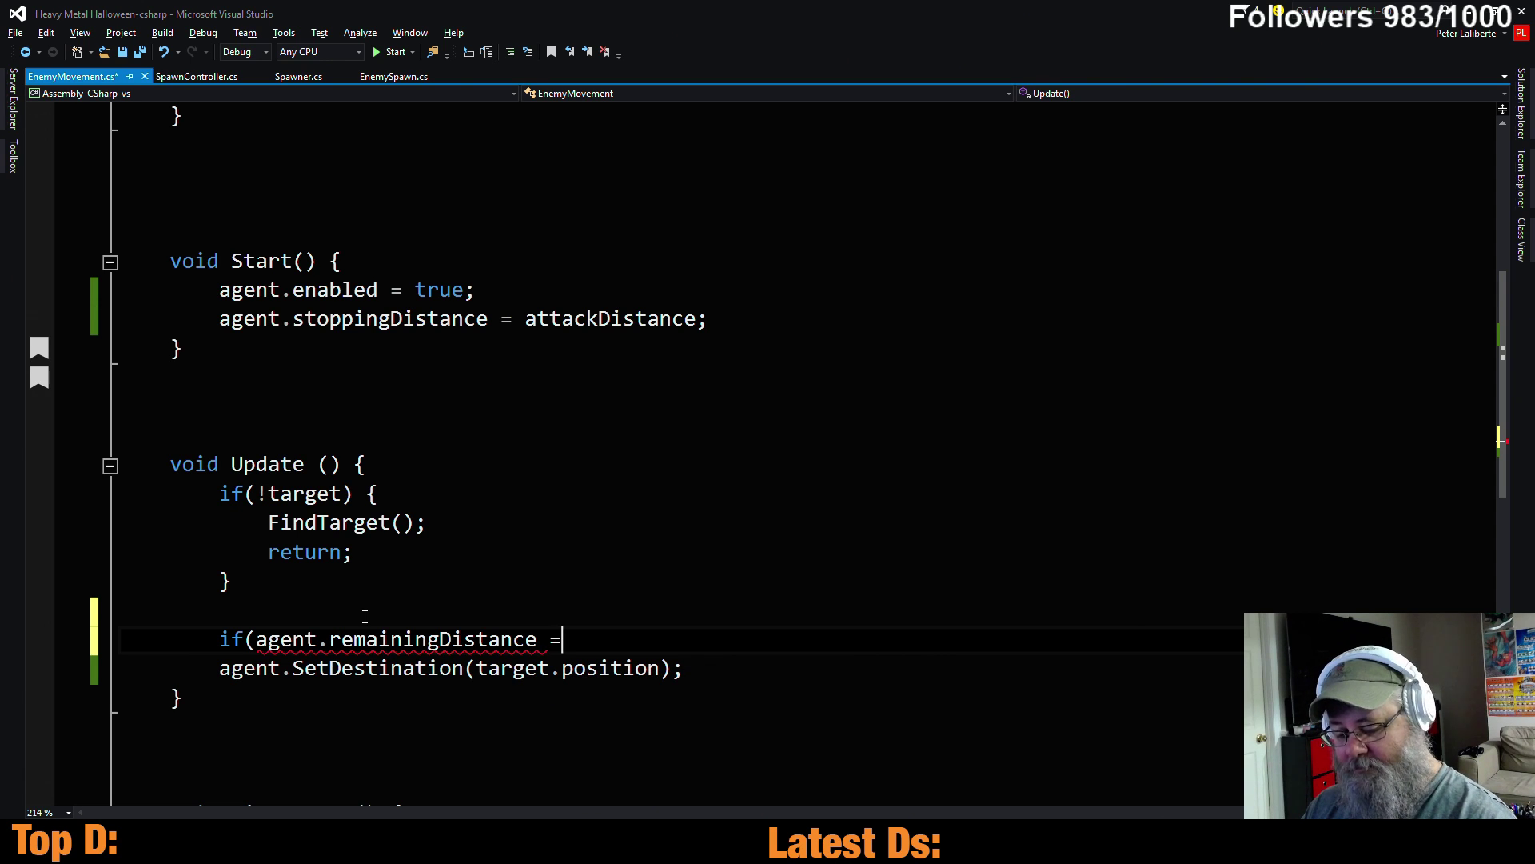
Finish the condition as == 0 and clear the half-typed word from the next line
type("= 0")
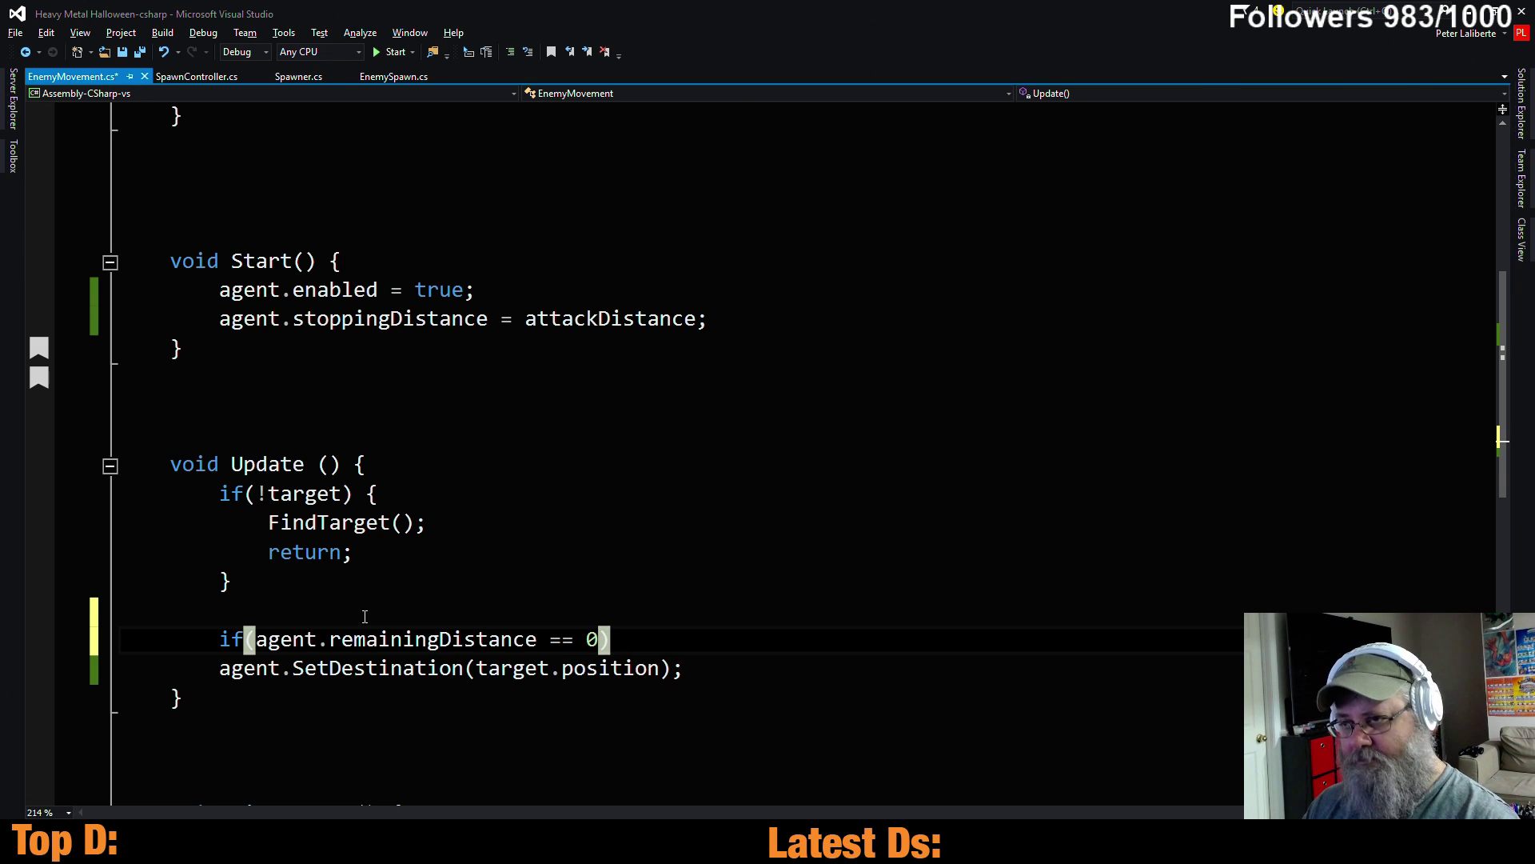
key("Return")
type("unt")
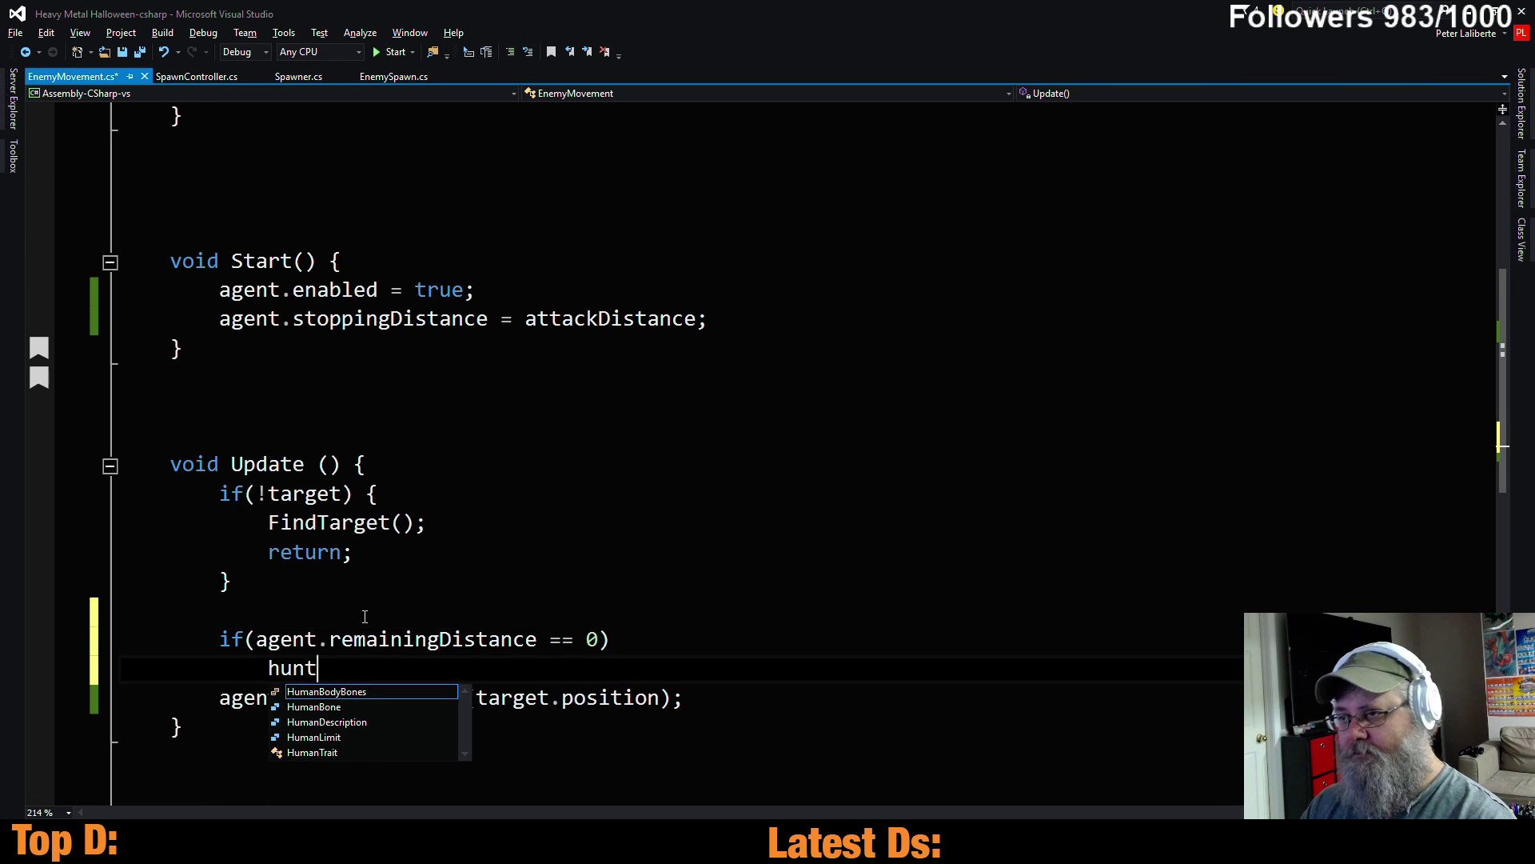
key("BackSpace")
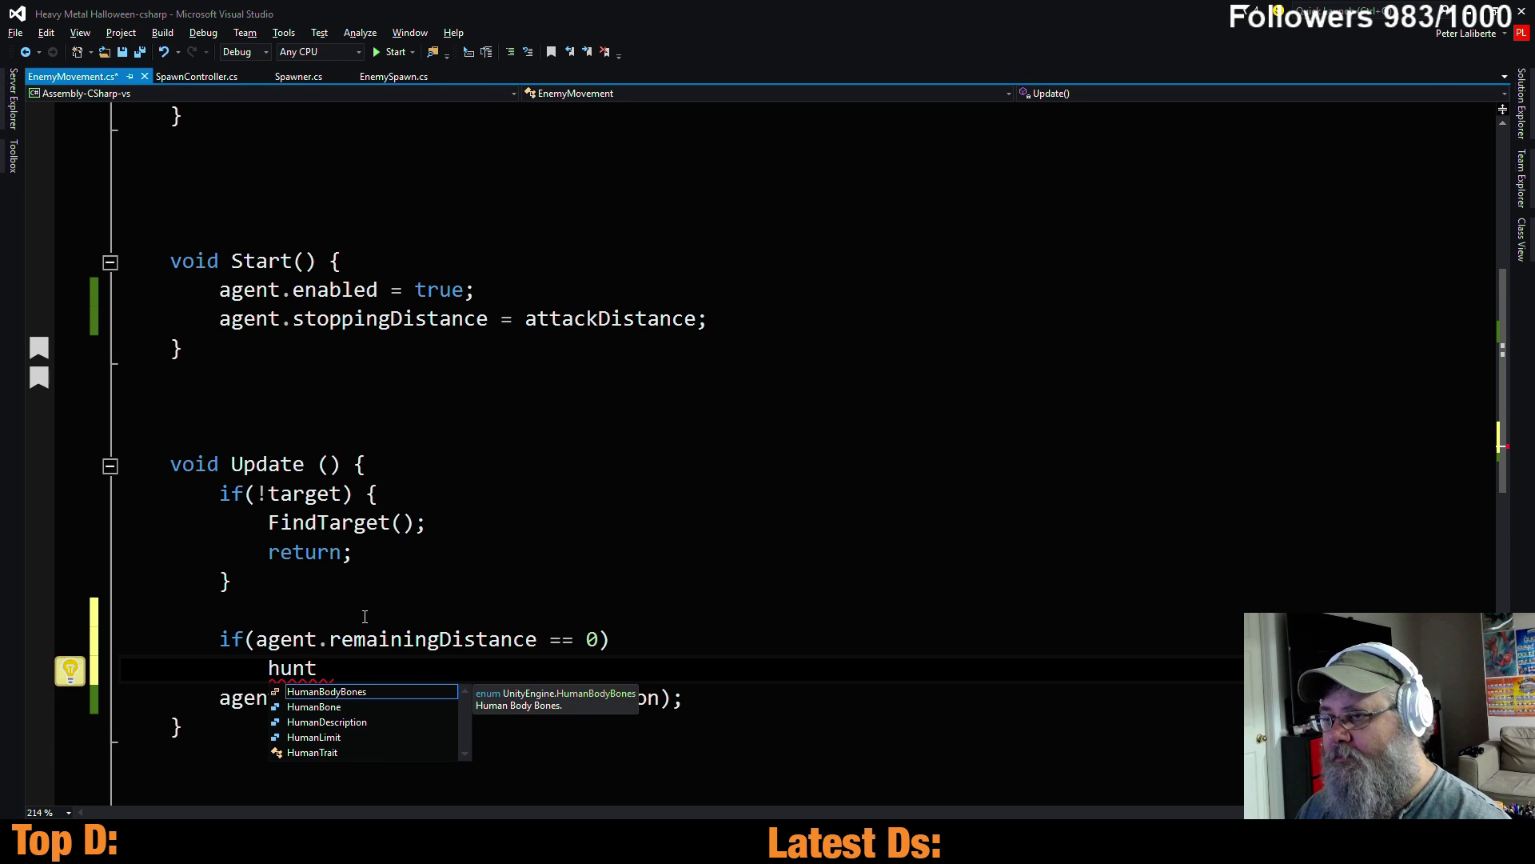
key("BackSpace")
key("BackSpace")
key("BackSpace")
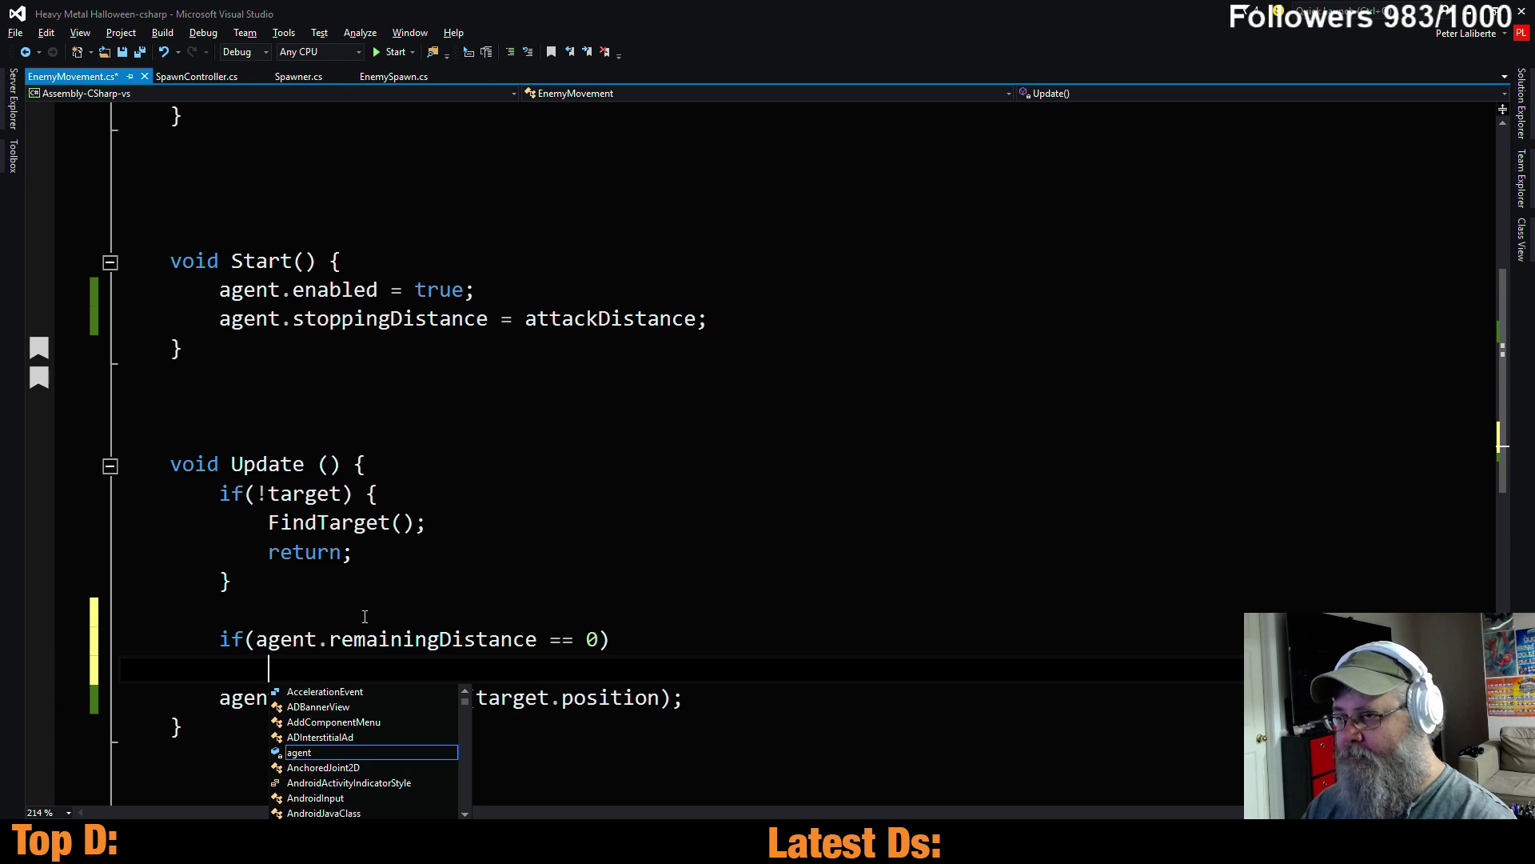
left_click(566, 370)
Below the NavMeshAgent agent field, start a new declaration of type Animator
scroll(588, 480, "down", 6)
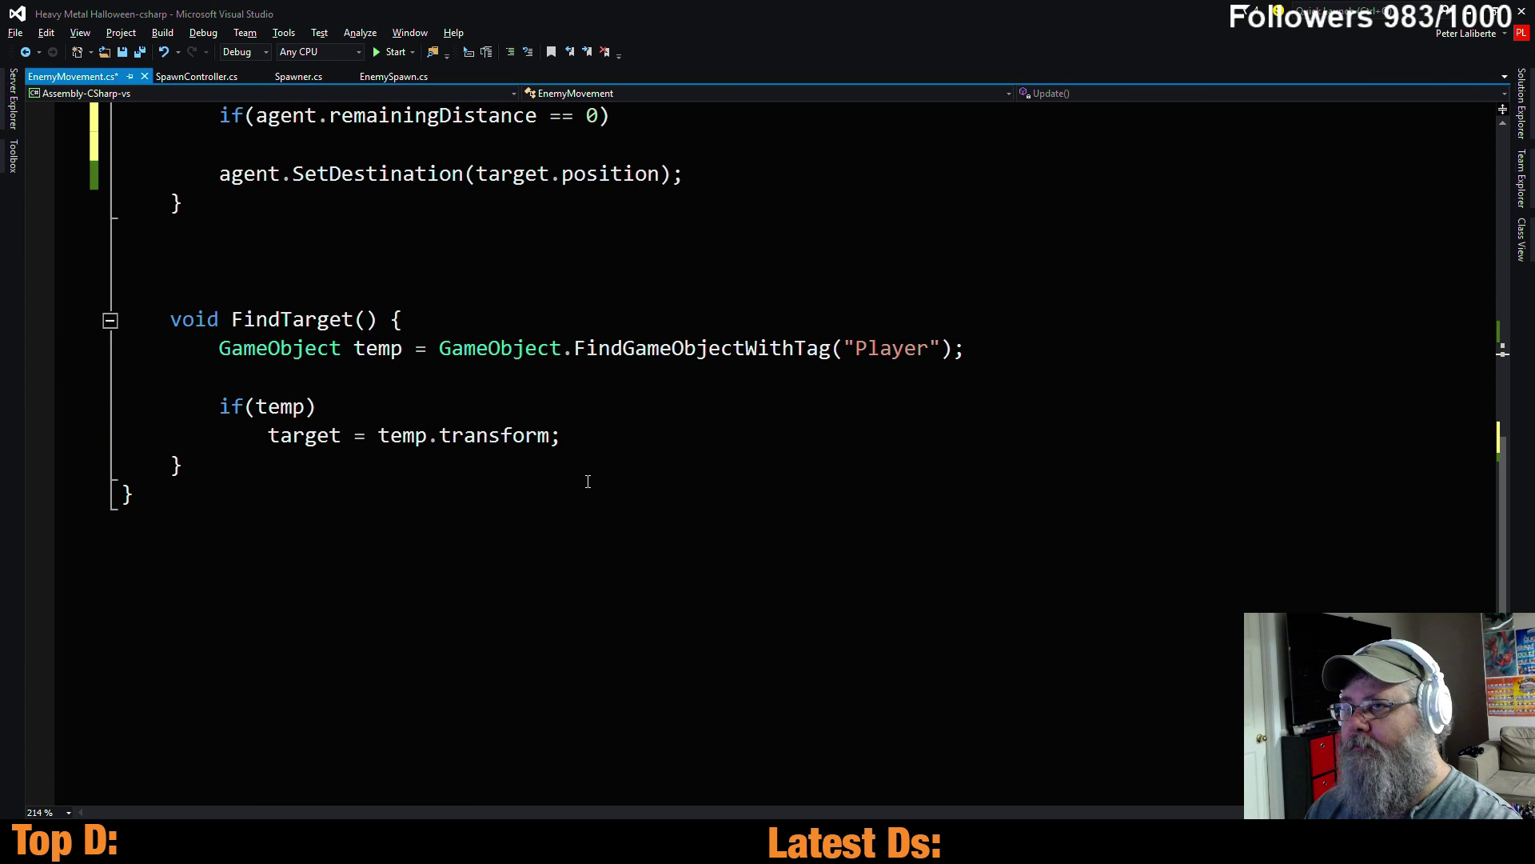
scroll(587, 481, "up", 10)
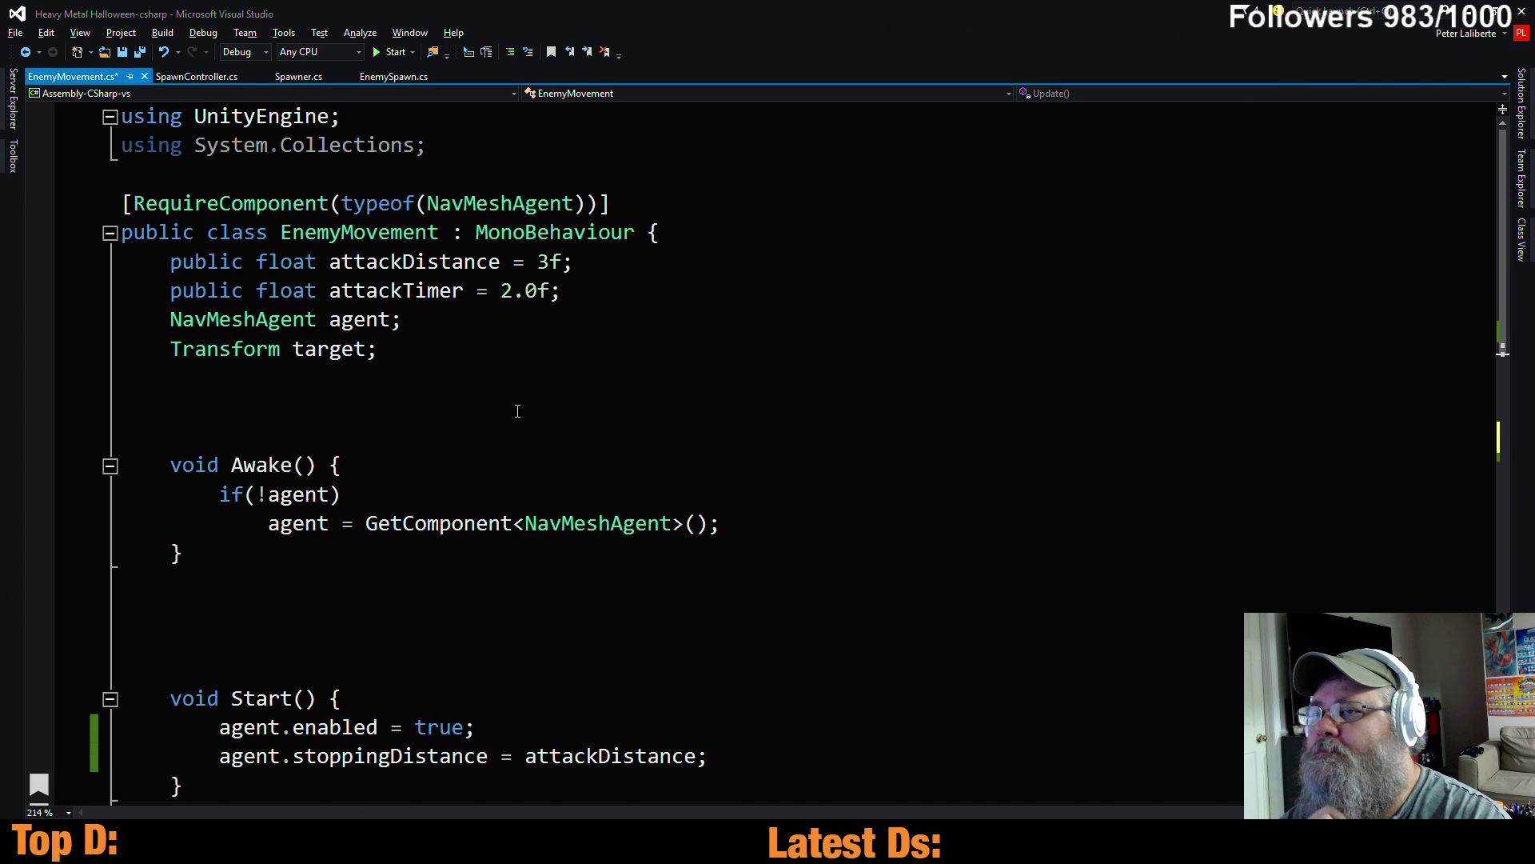
scroll(520, 489, "down", 1)
scroll(519, 490, "down", 3)
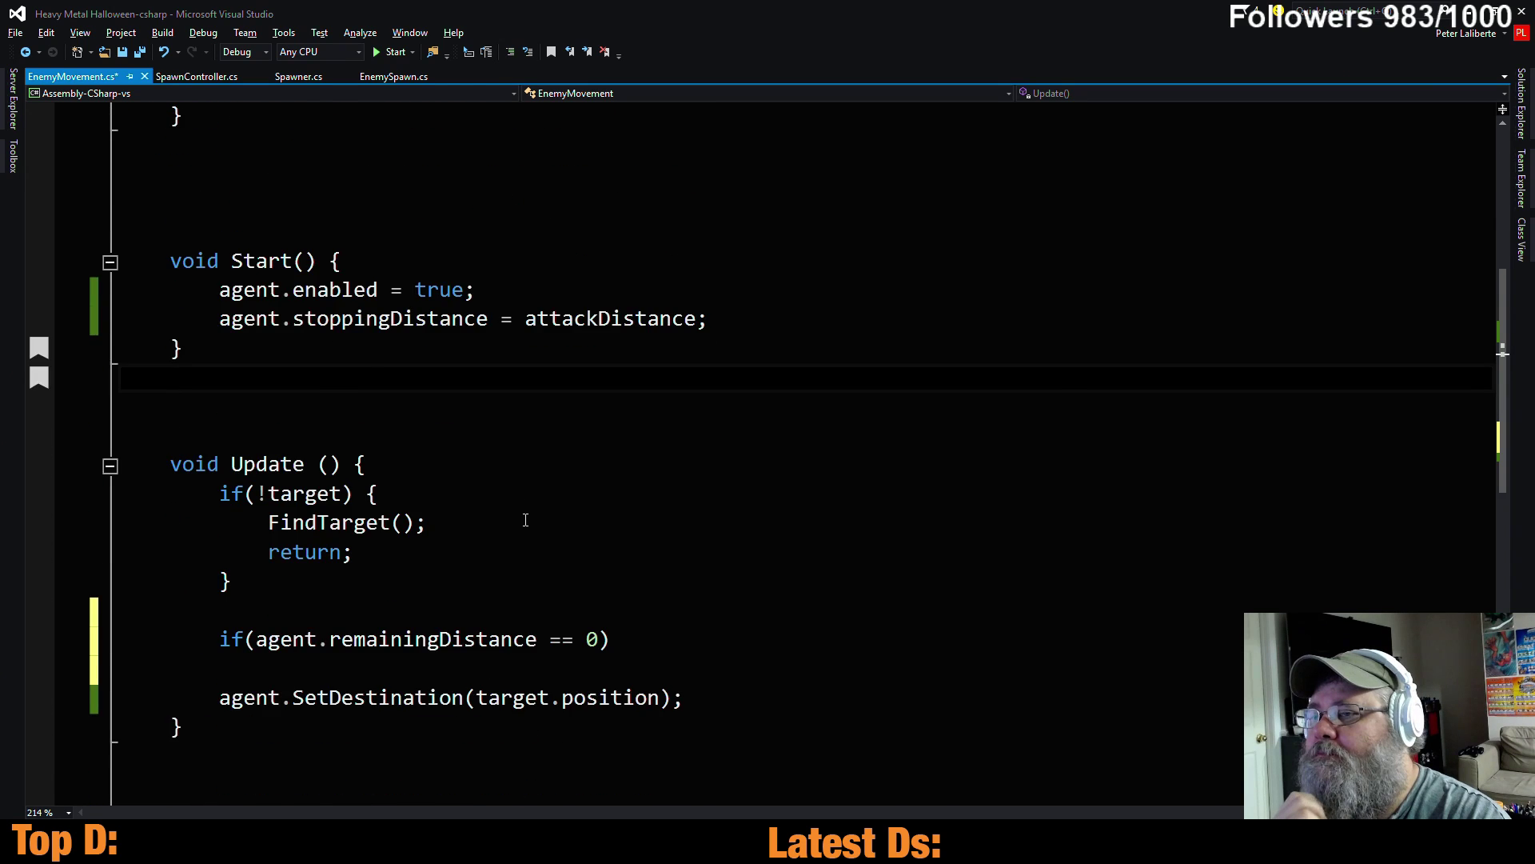
scroll(512, 521, "up", 3)
scroll(511, 521, "up", 2)
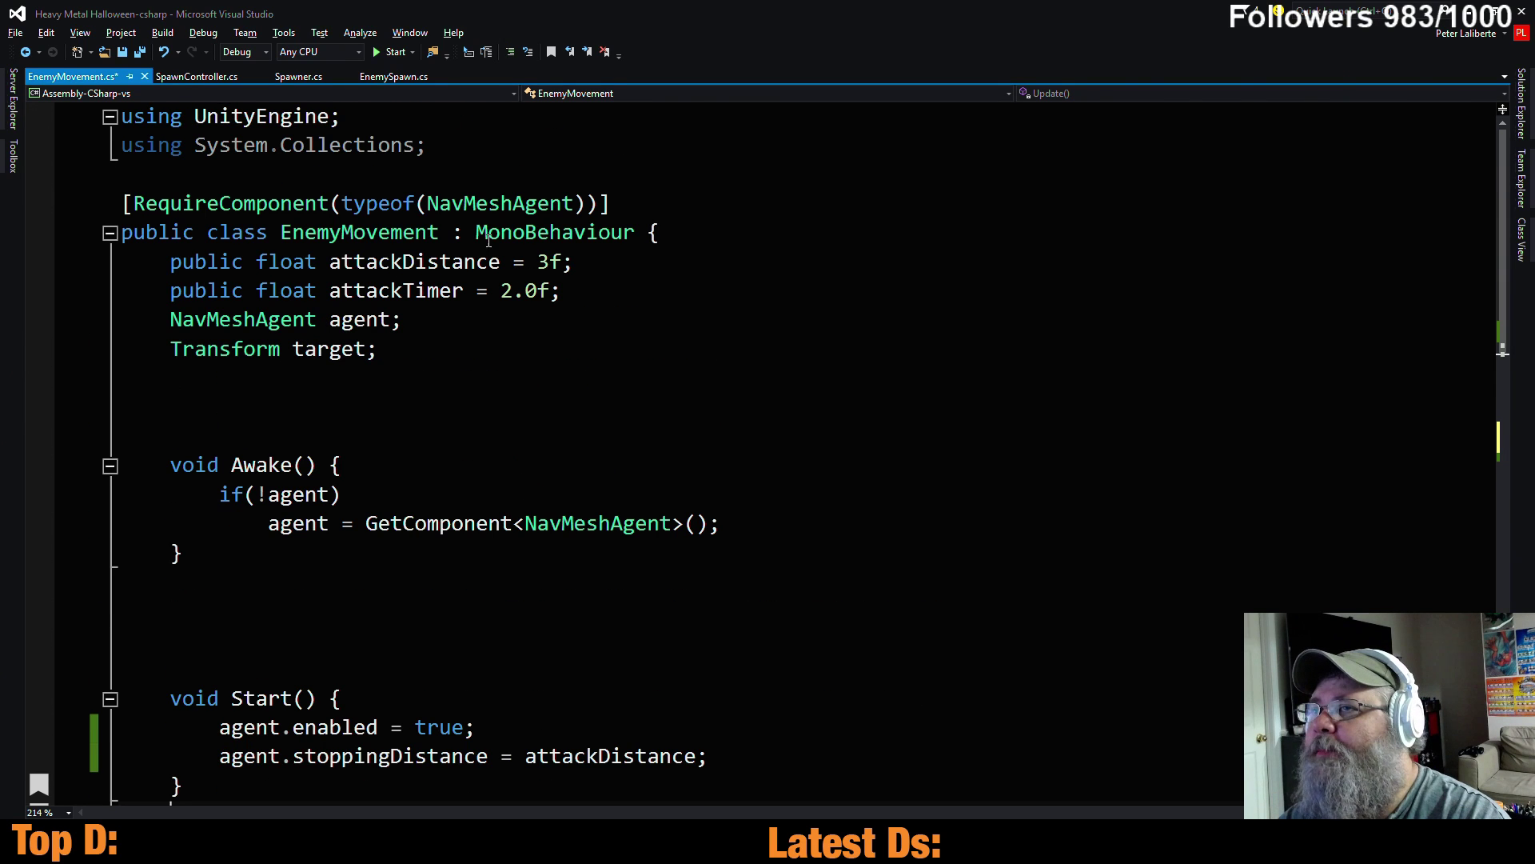
left_click(453, 320)
key("Return")
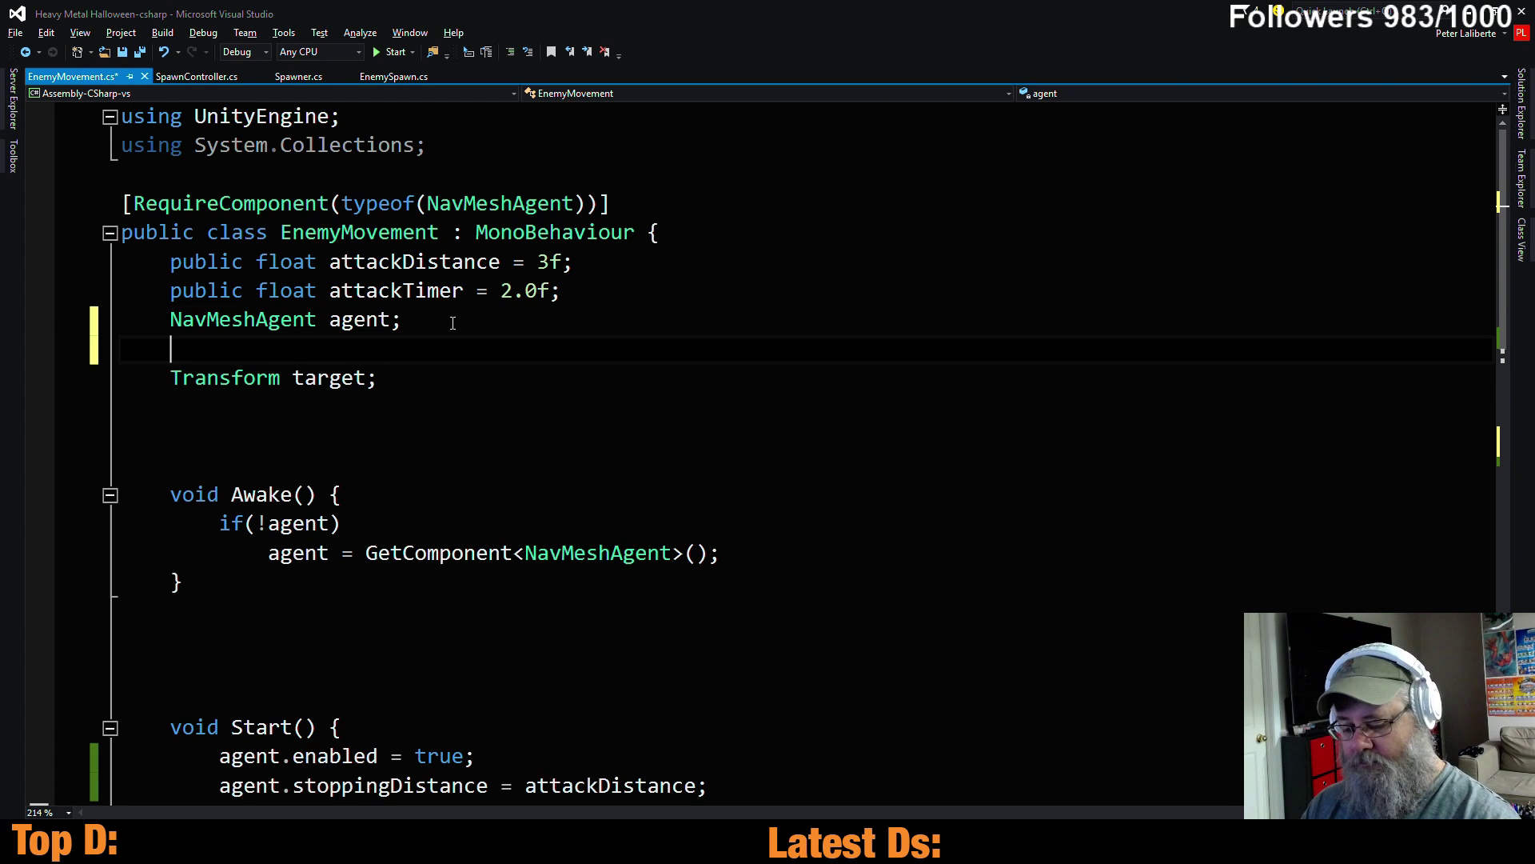
type("Ani")
key("BackSpace")
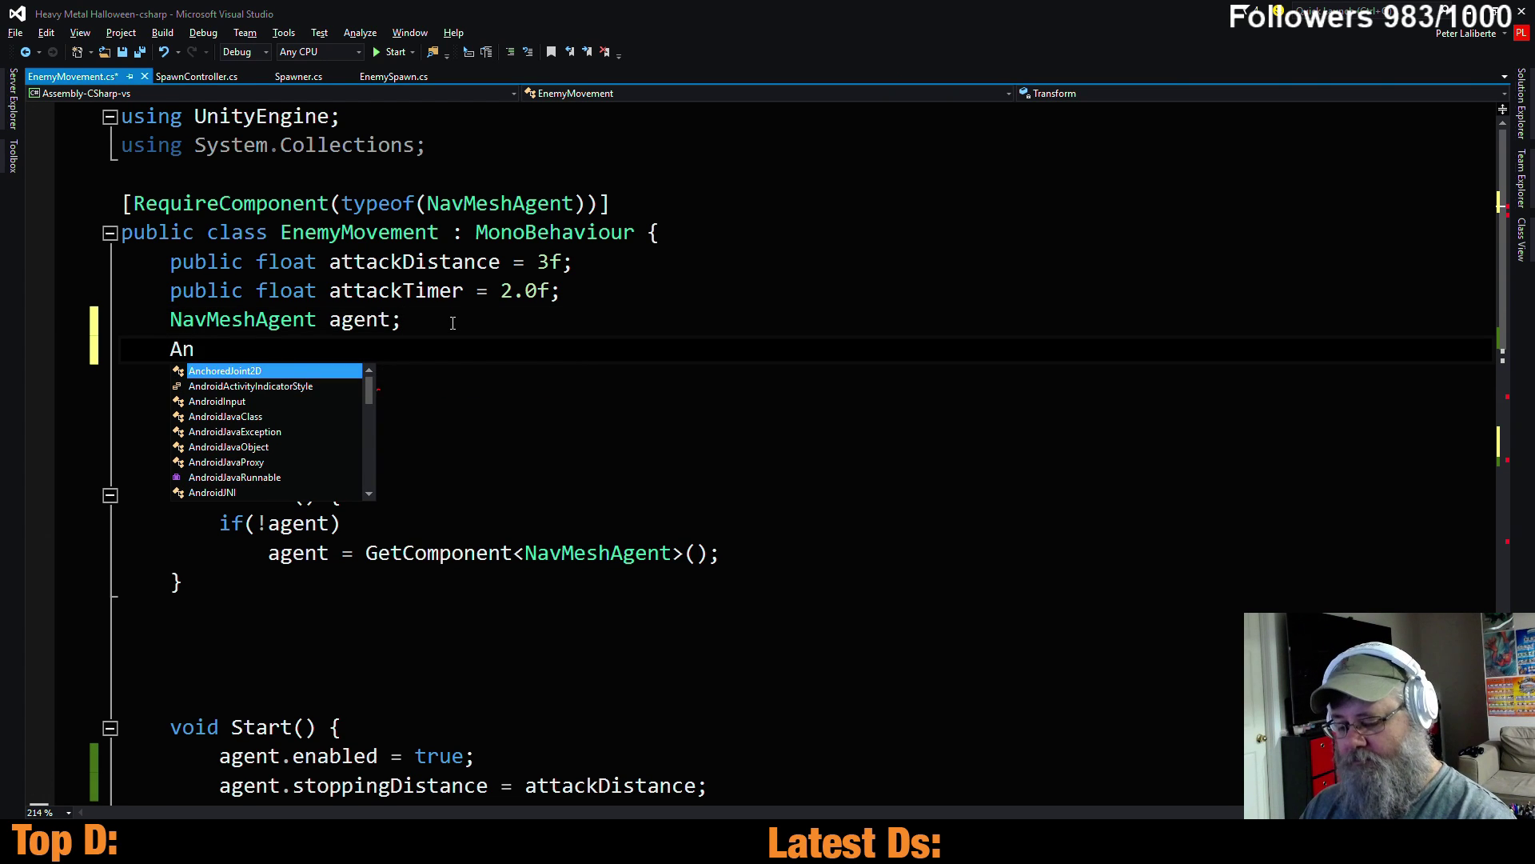
type("imator")
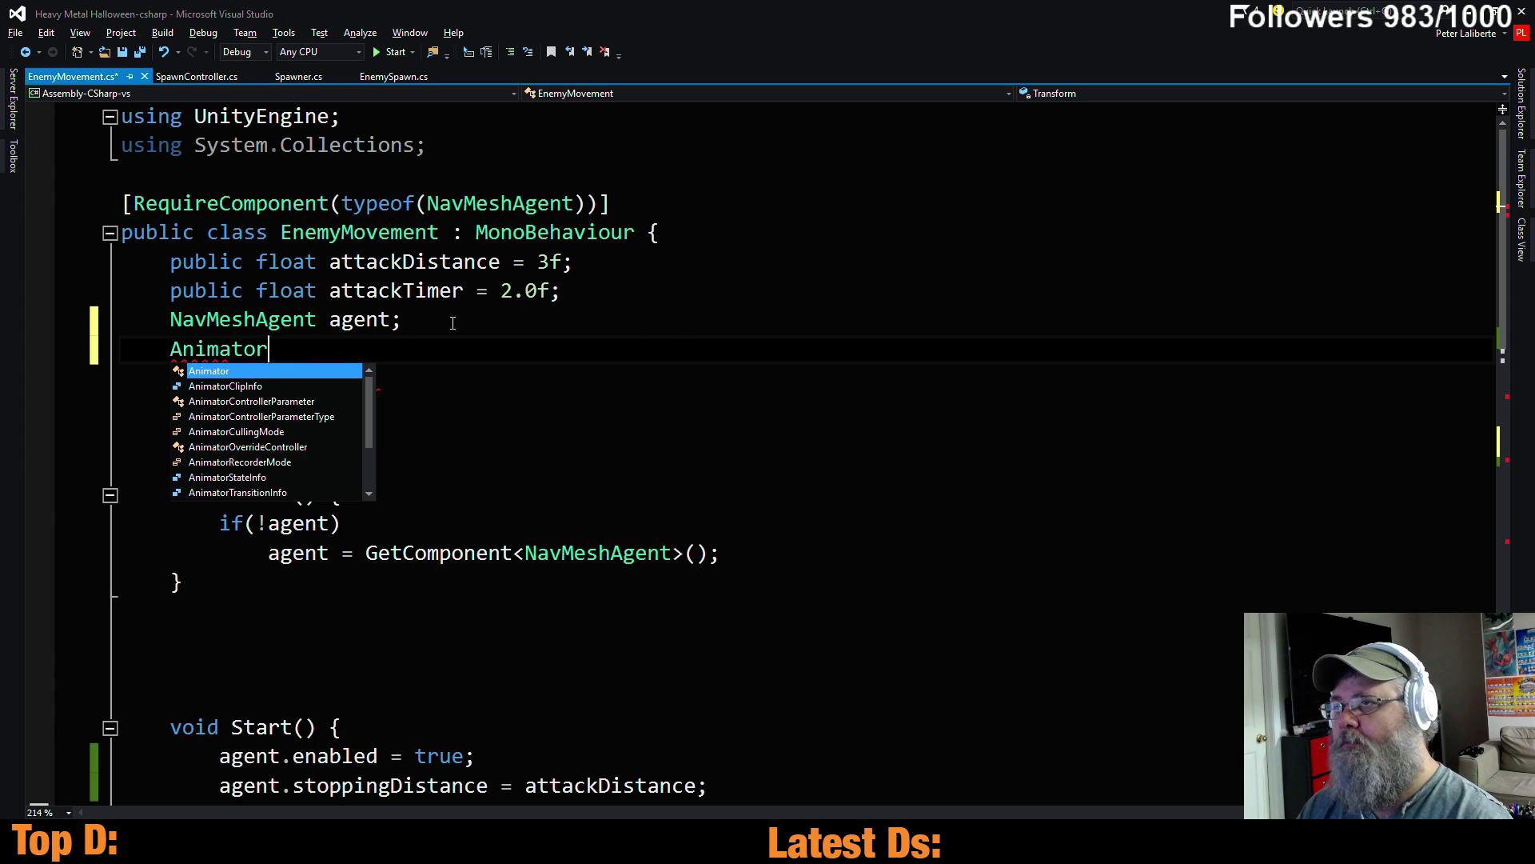
key("Escape")
Name the new Animator field animator
type(" a")
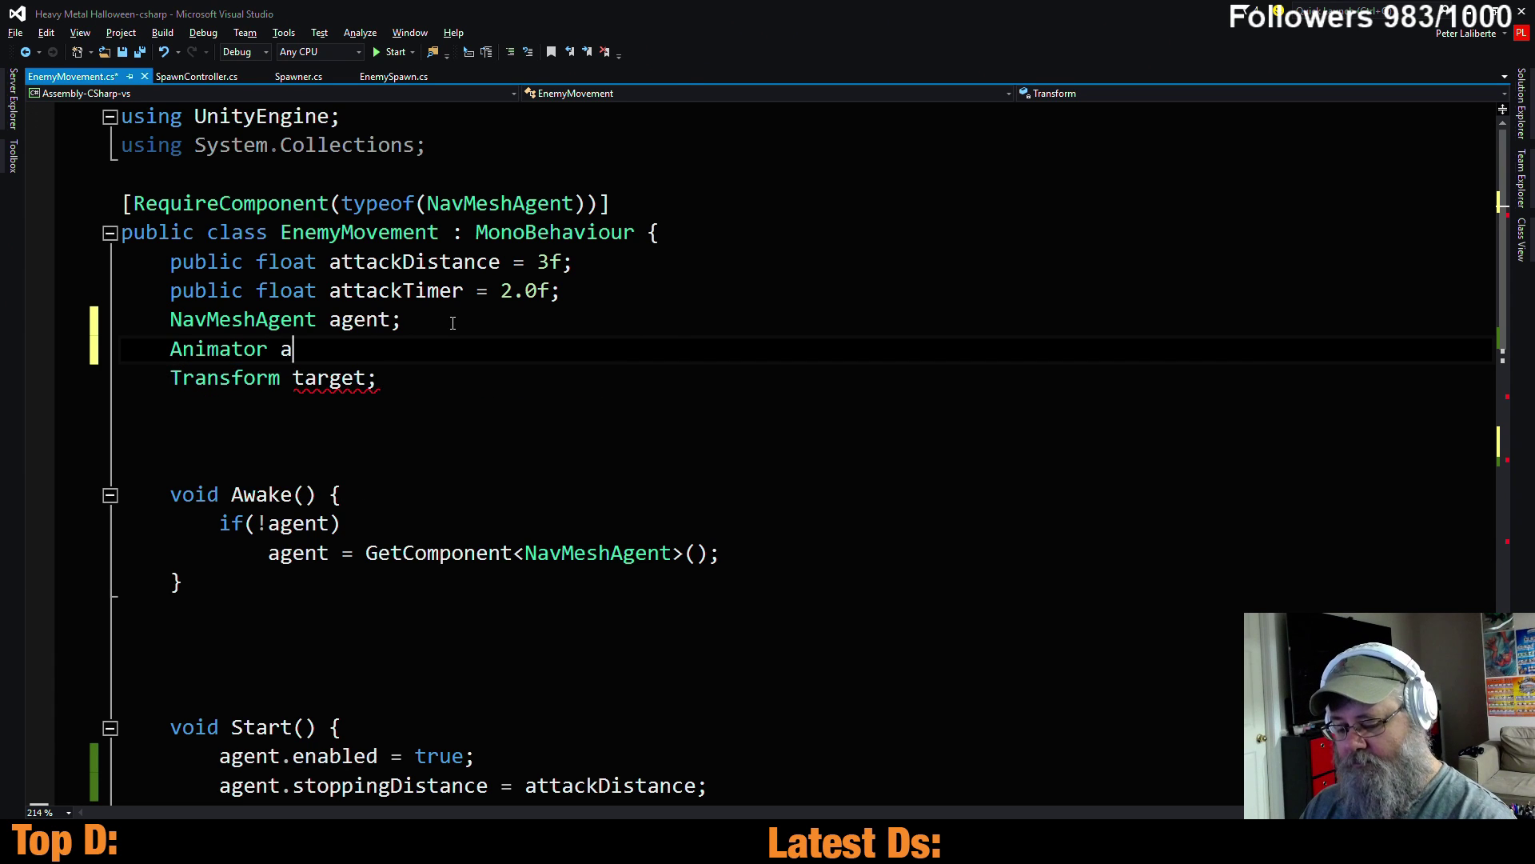
type("ti")
key("BackSpace")
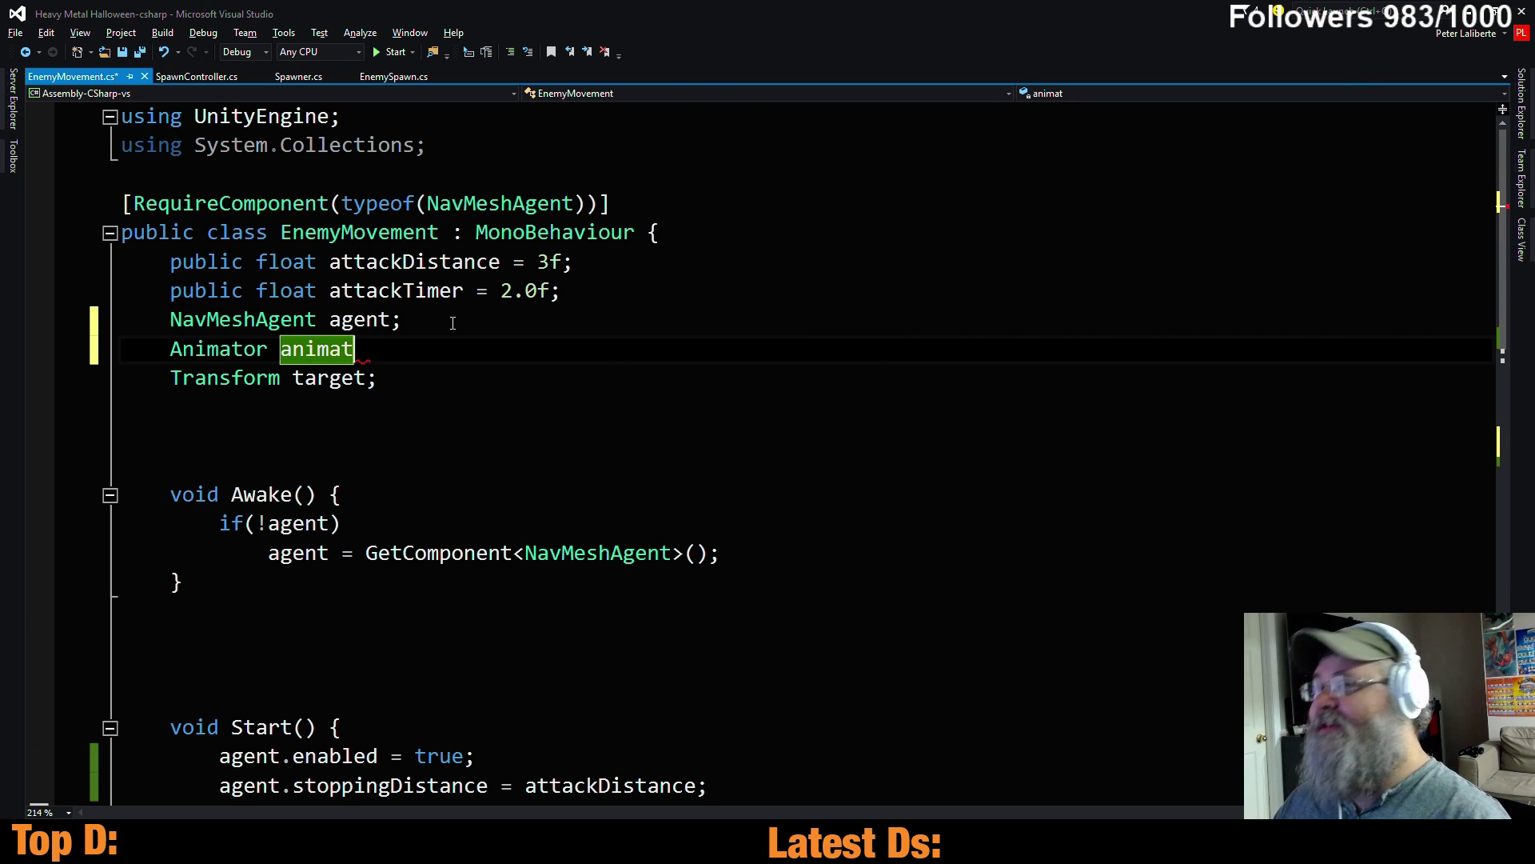
key("BackSpace")
key("BackSpace")
key("BackSpace")
key("BackSpace")
key("BackSpace")
key("BackSpace")
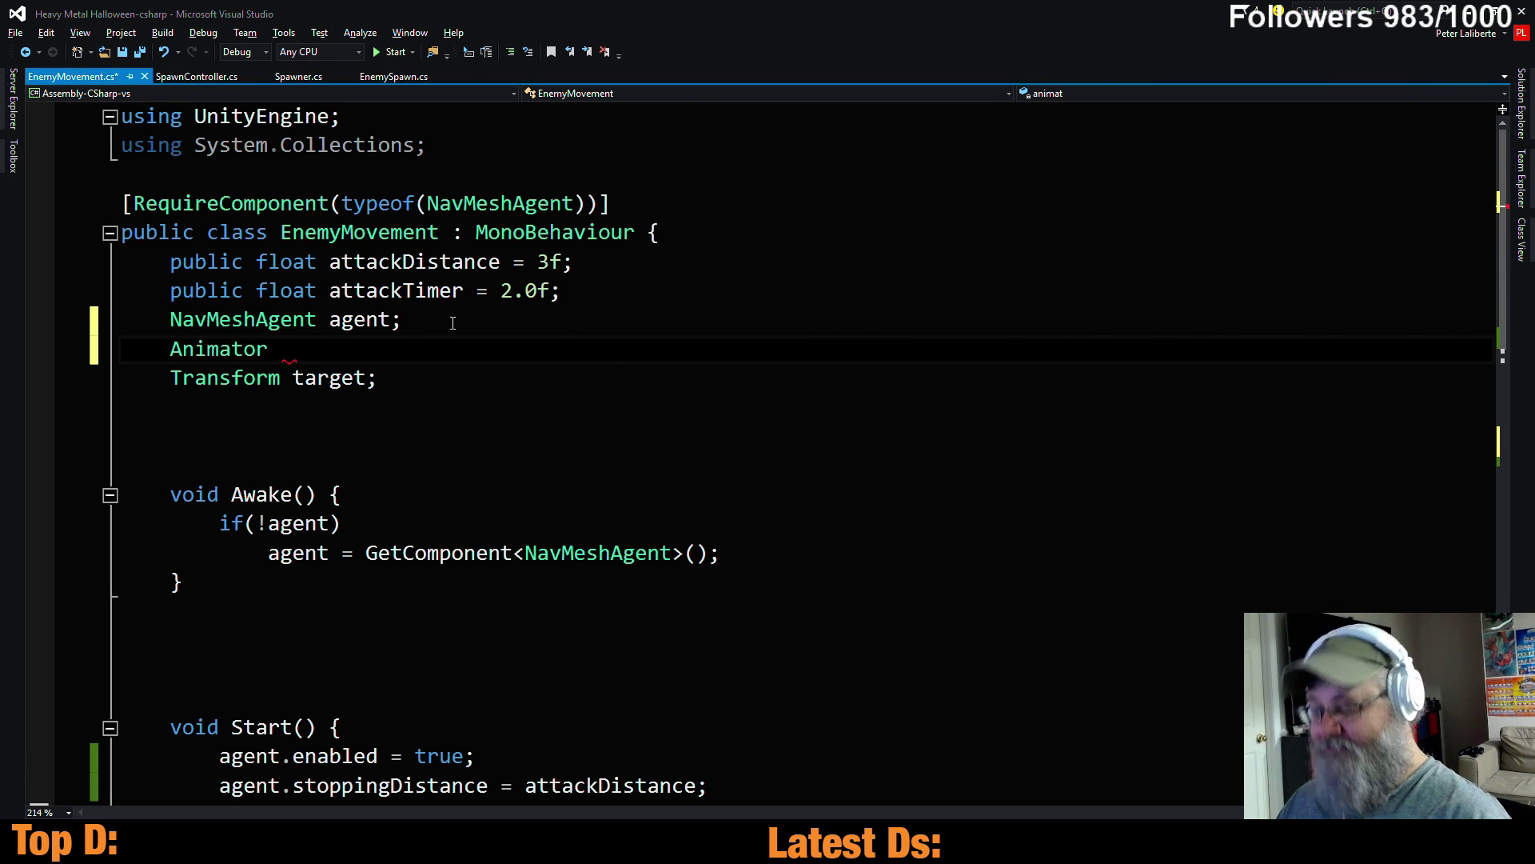
type("animator;")
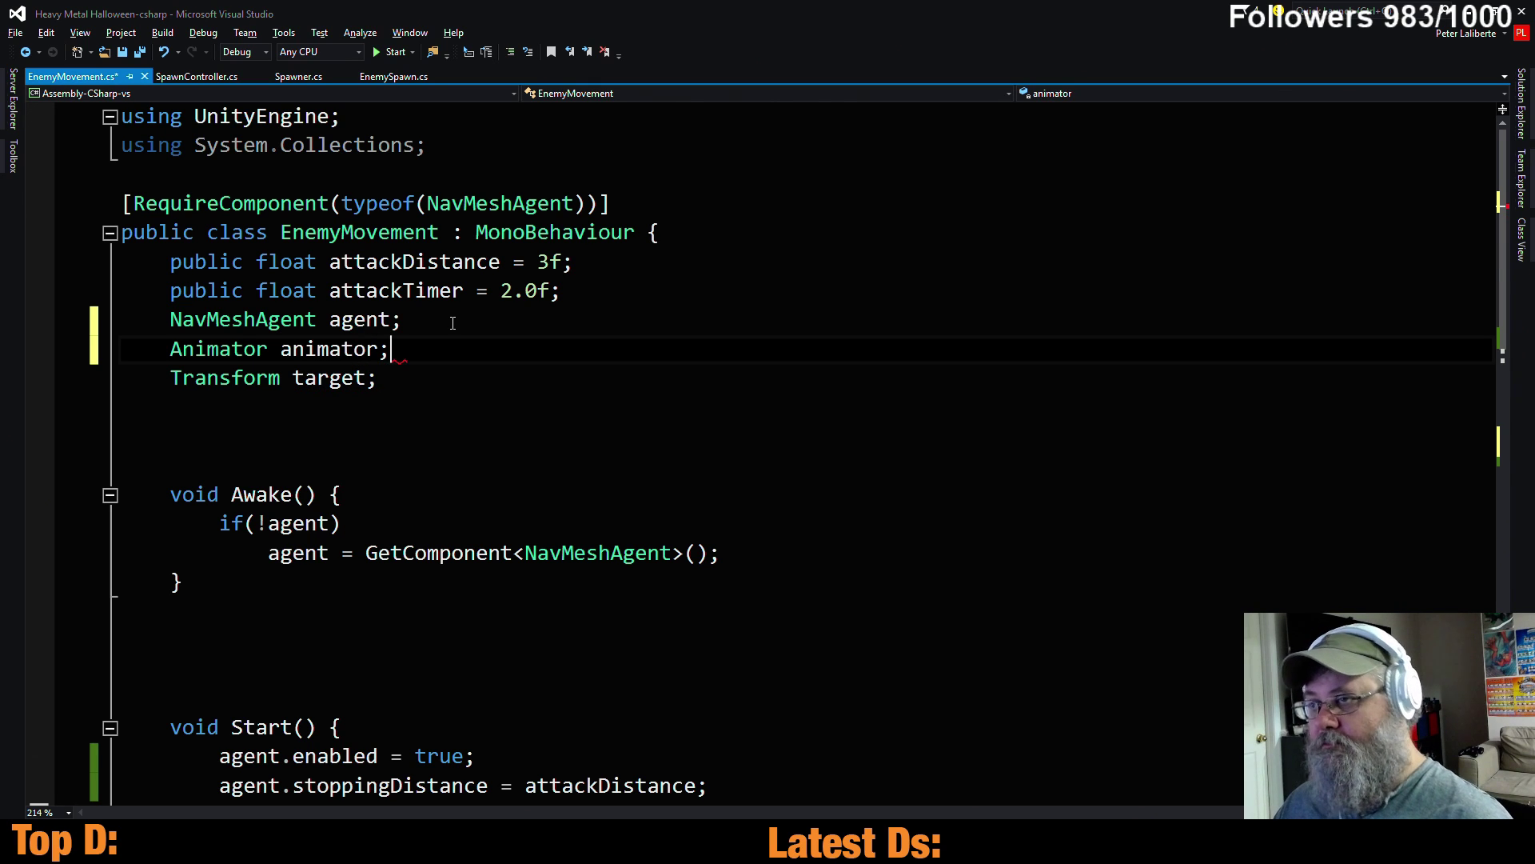
key("Down")
key("Down")
key("Down")
key("Down")
key("Down")
key("Down")
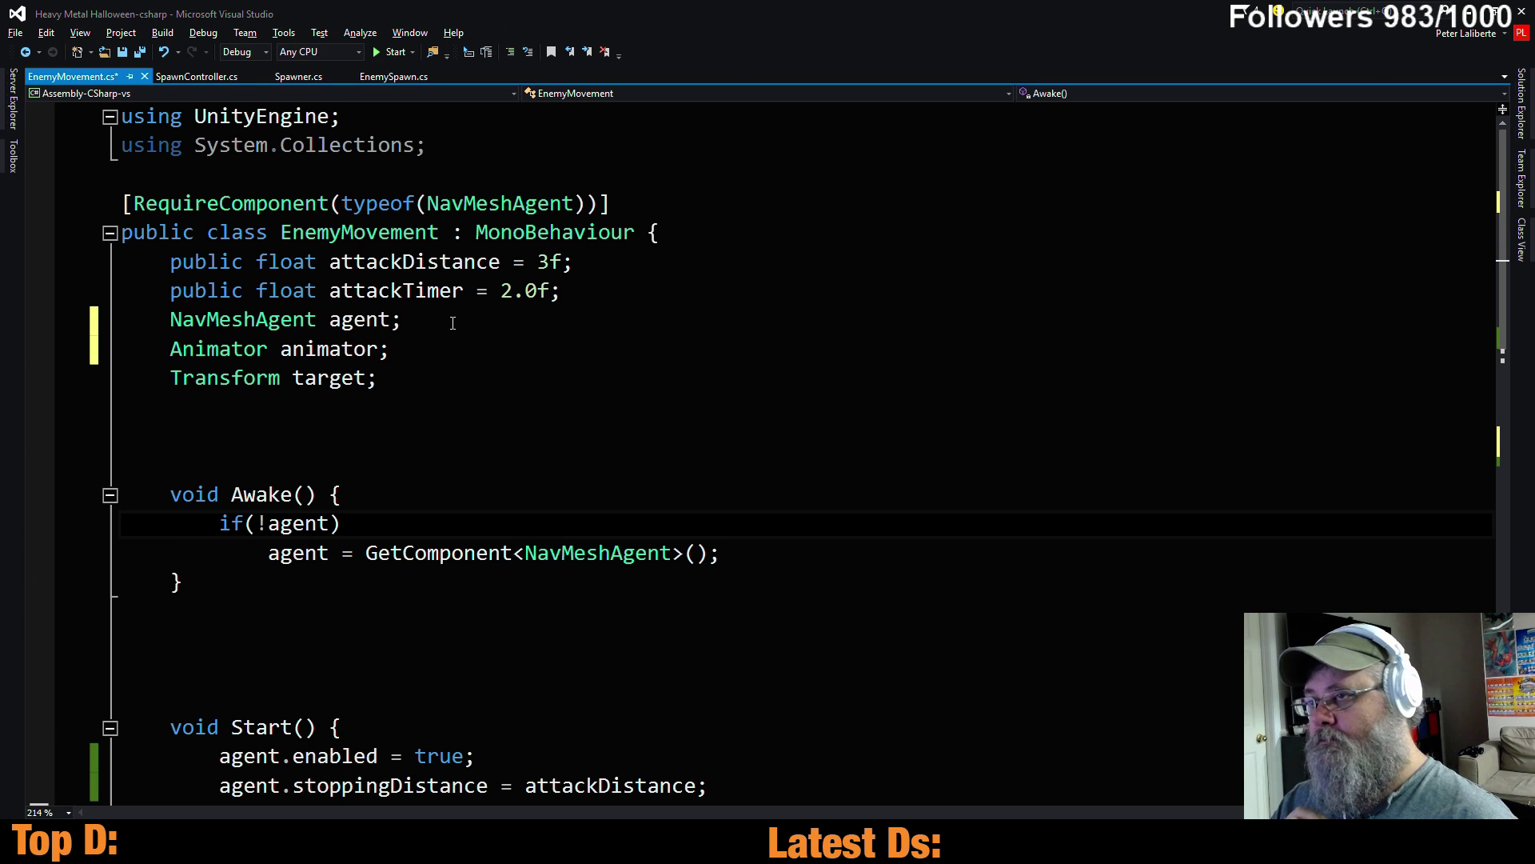
Duplicate Awake's agent lookup lines as a second, separate check below
key("shift+Down")
key("shift+Down")
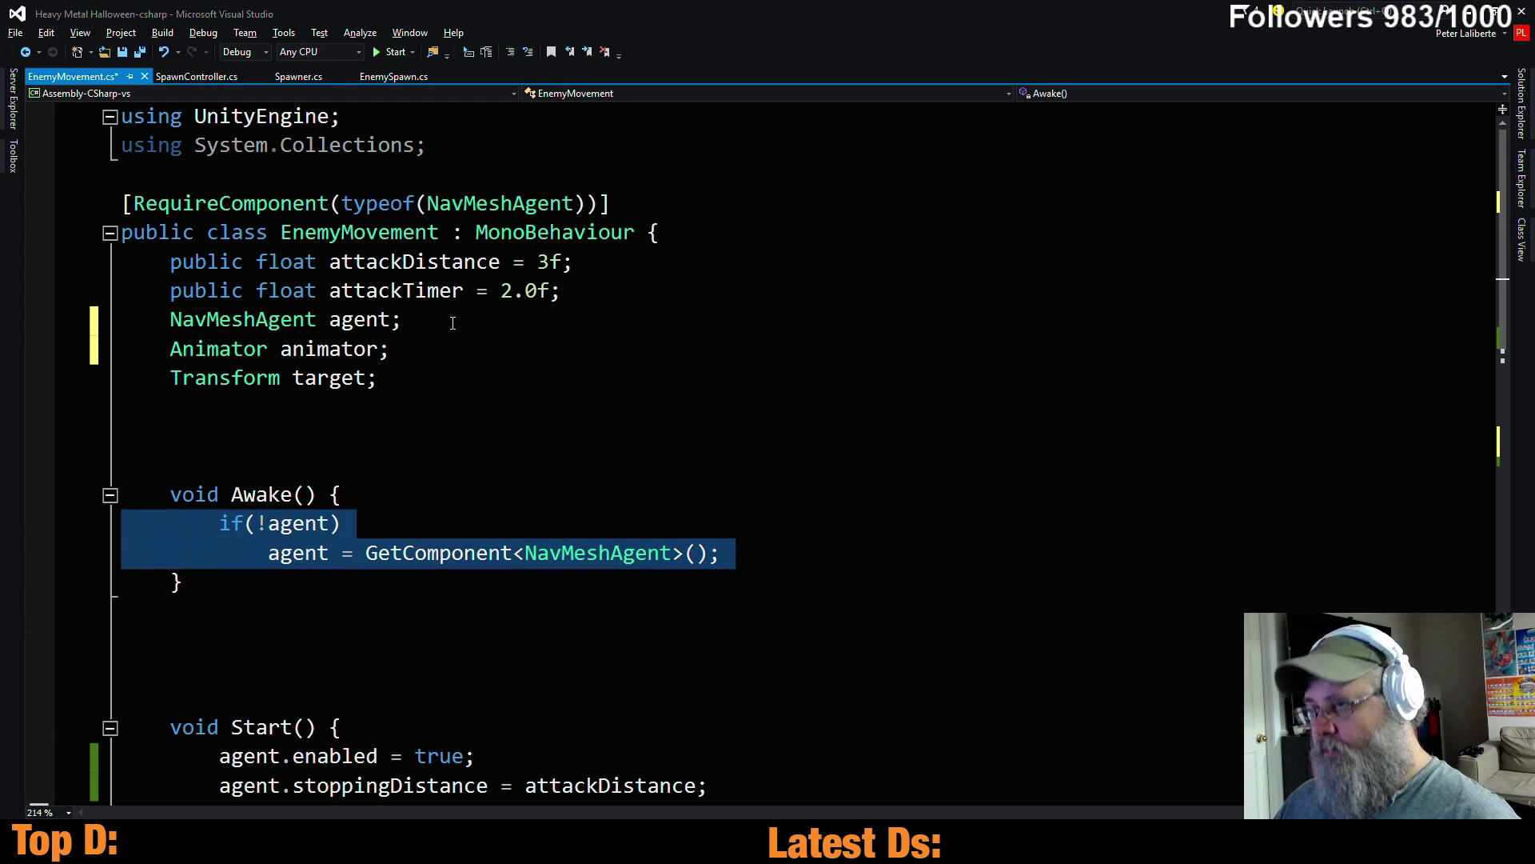
key("ctrl+c")
key("ctrl+v")
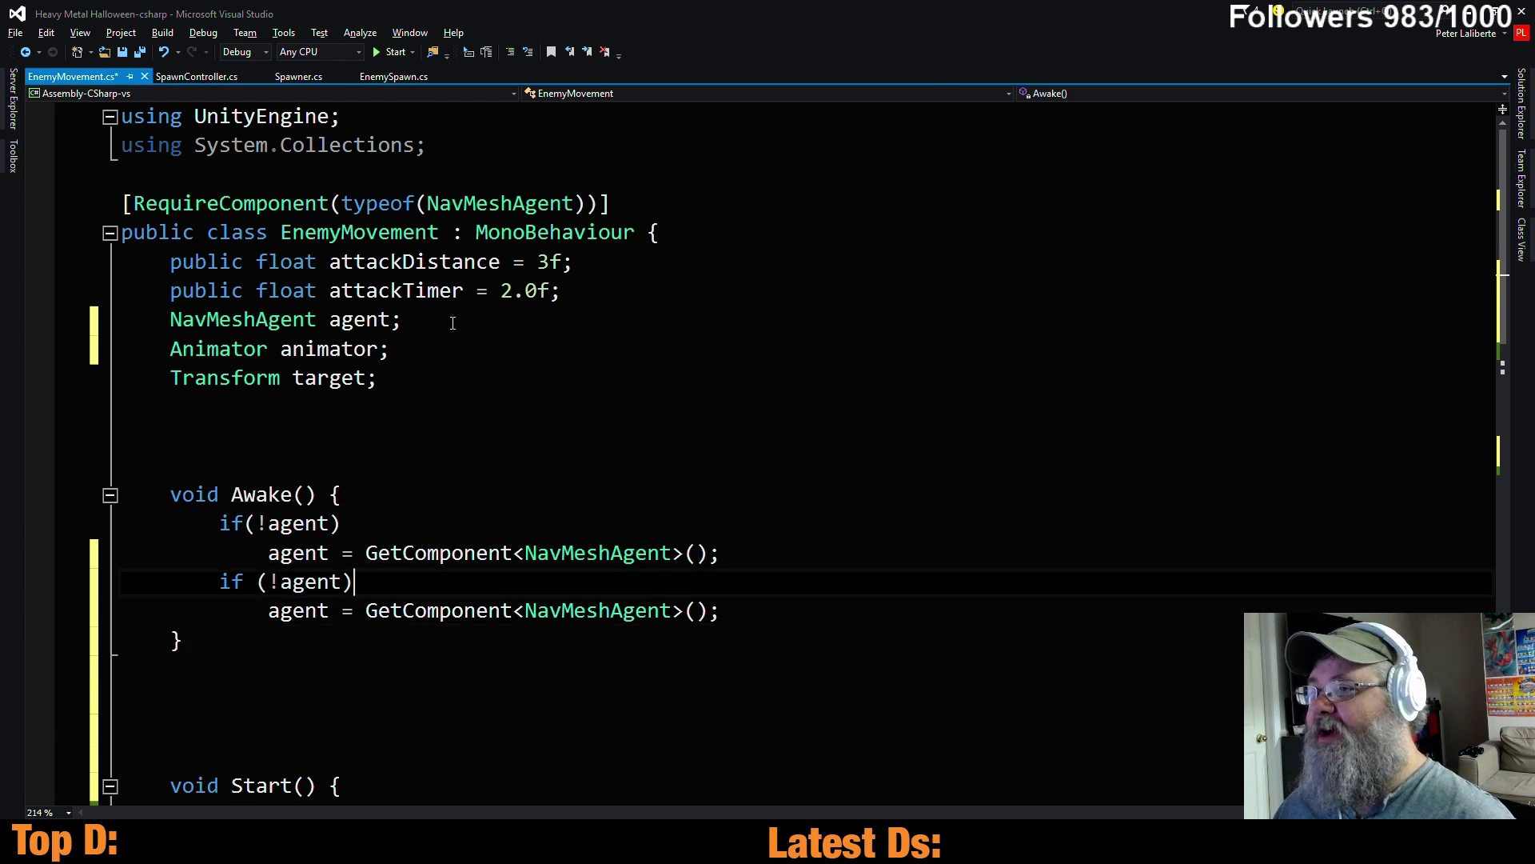
key("Down")
key("Down")
key("Up")
key("Home")
key("BackSpace")
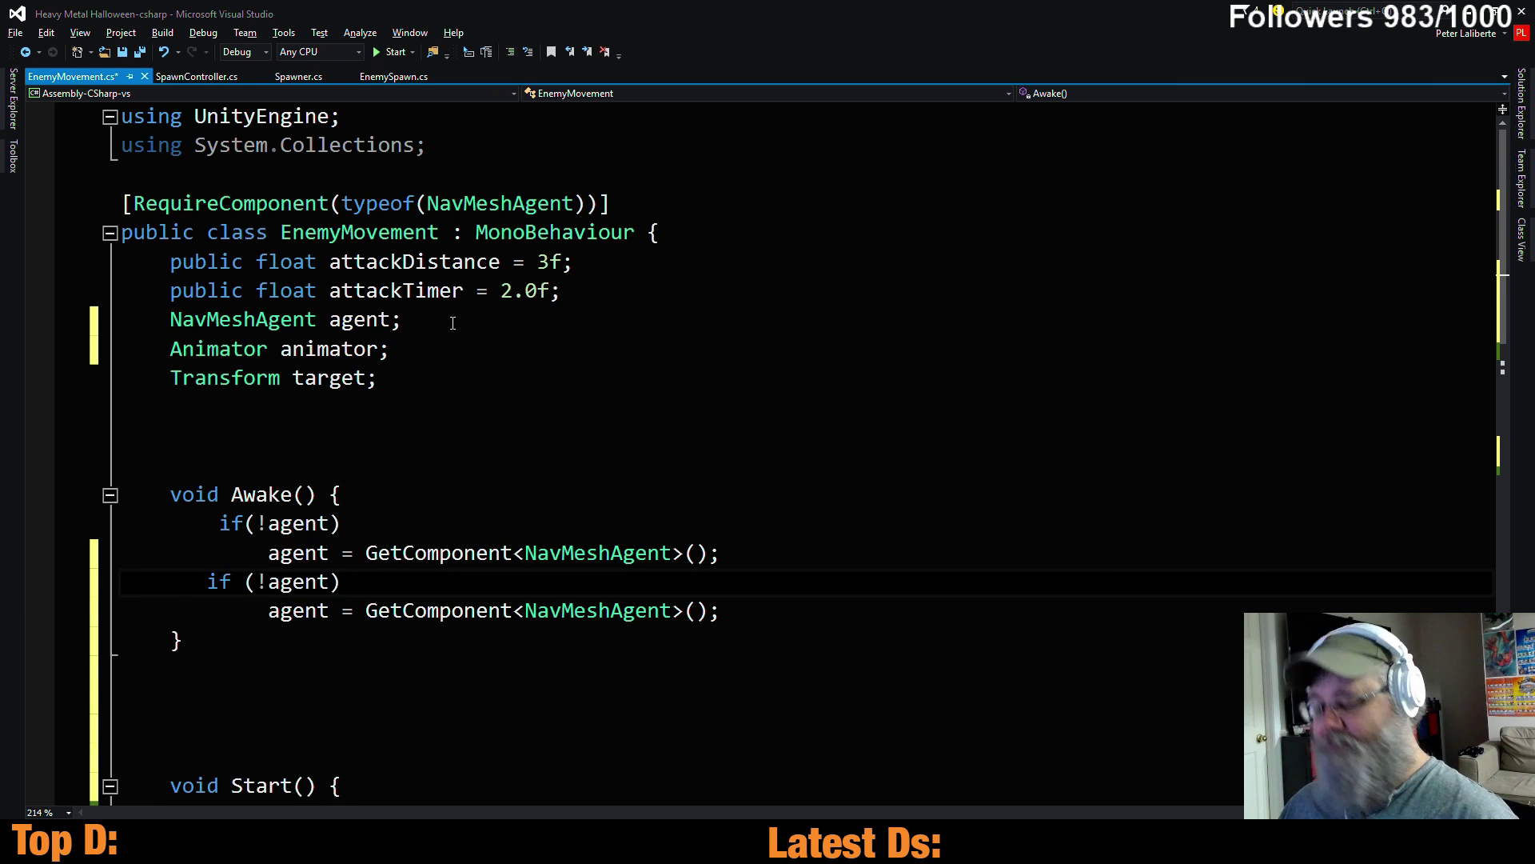
key("Return")
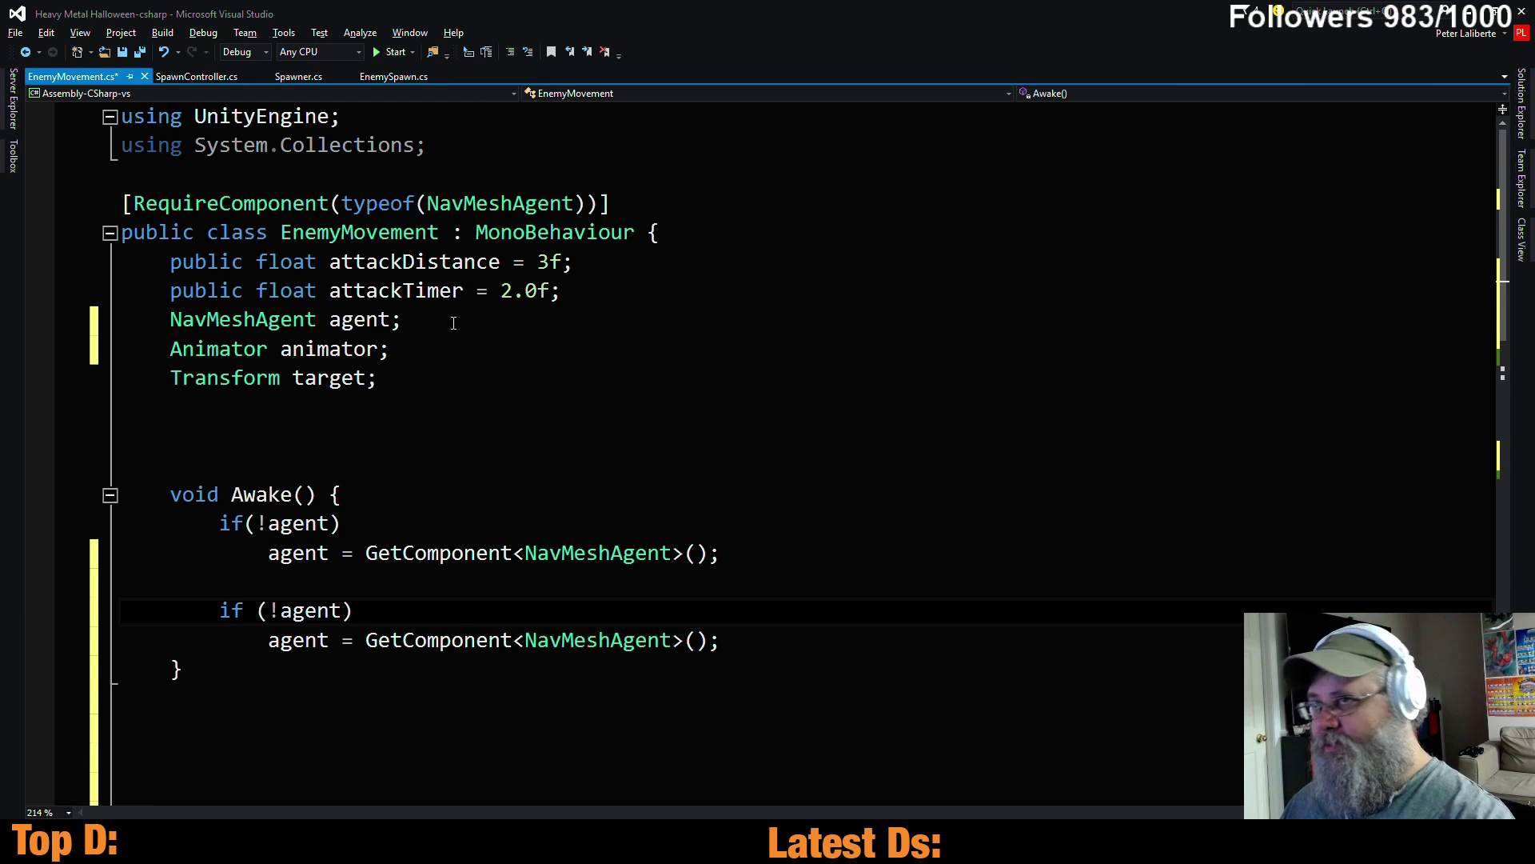
Make the copied check test animator and look up an Animator component
double_click(356, 354)
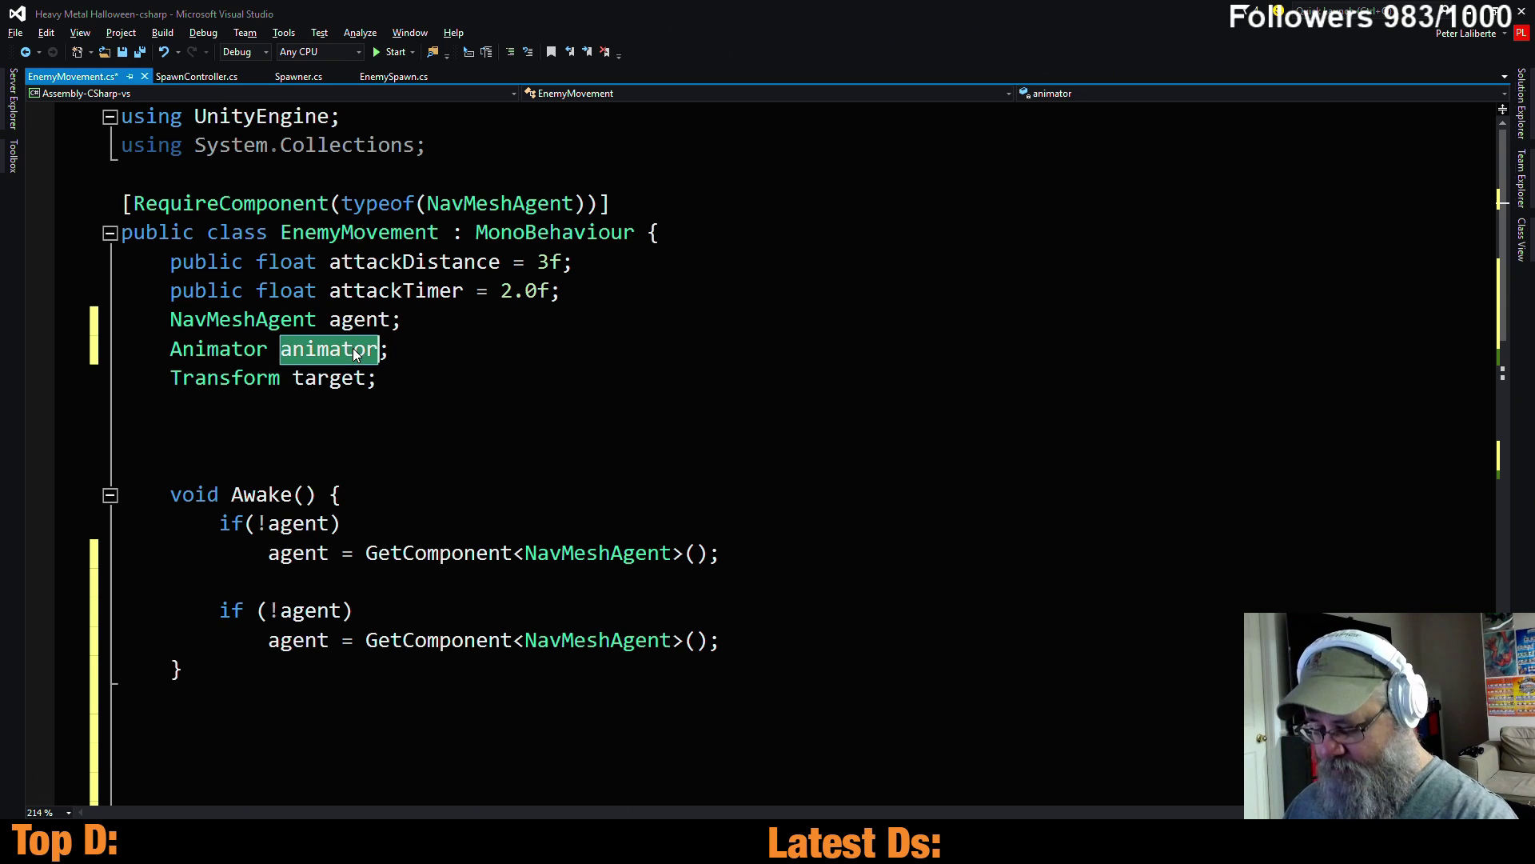
double_click(310, 611)
key("ctrl+v")
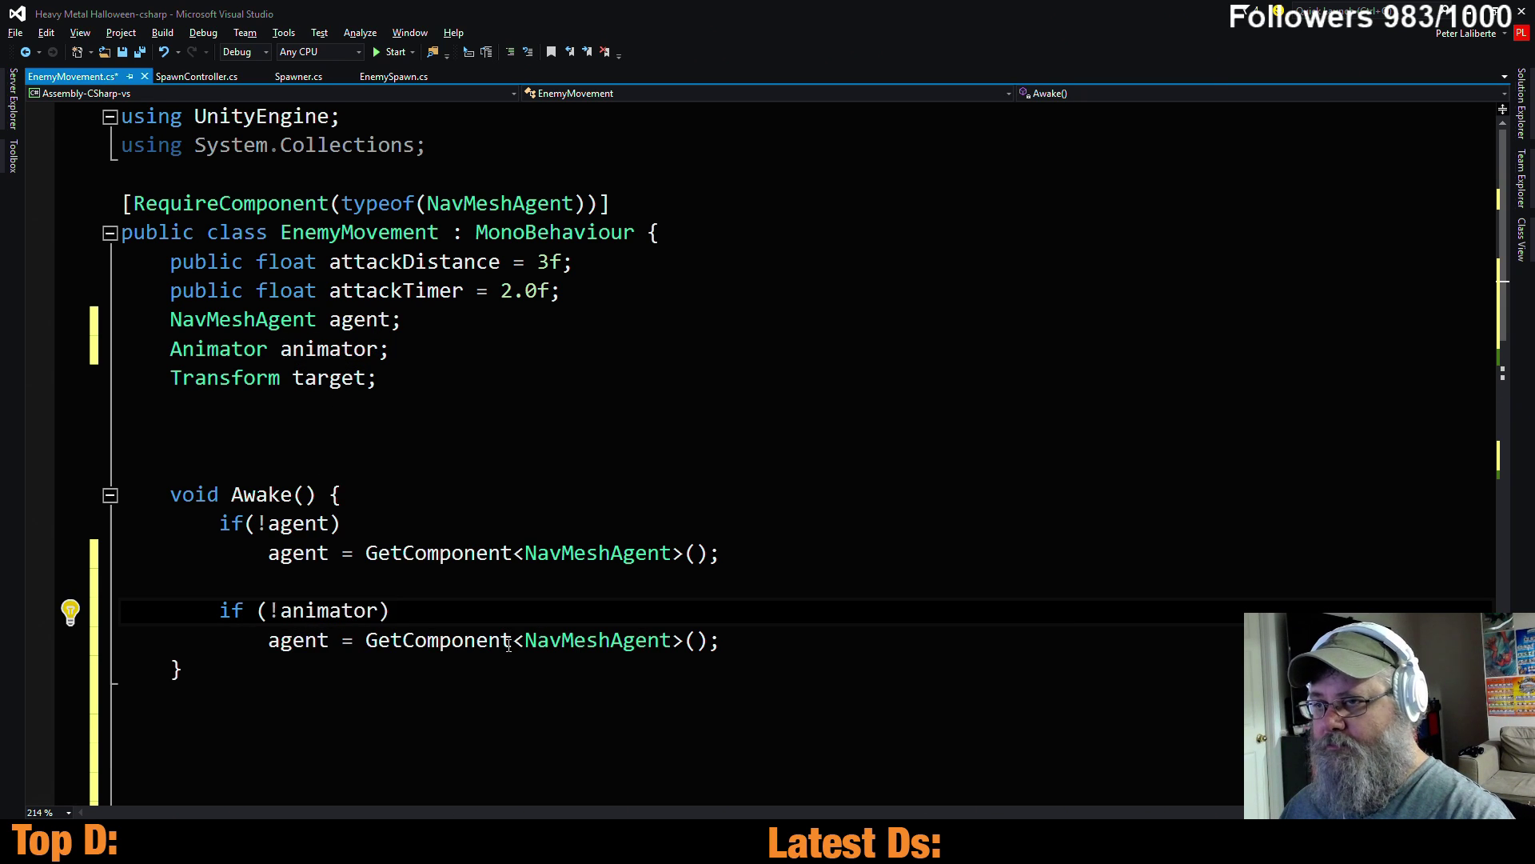
double_click(578, 639)
key("ctrl+v")
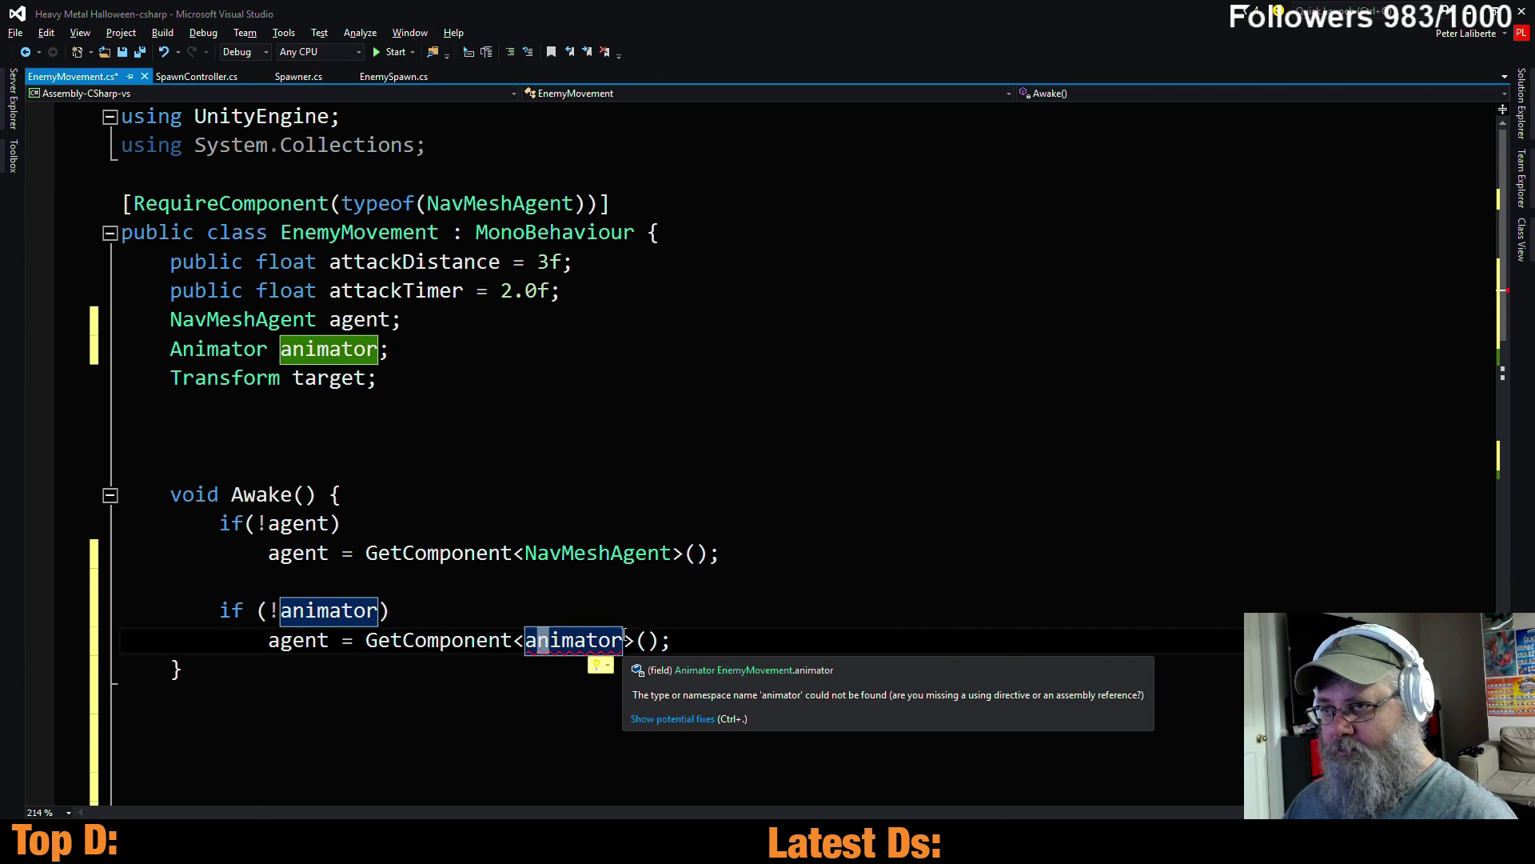
key("BackSpace")
type("A")
key("Up")
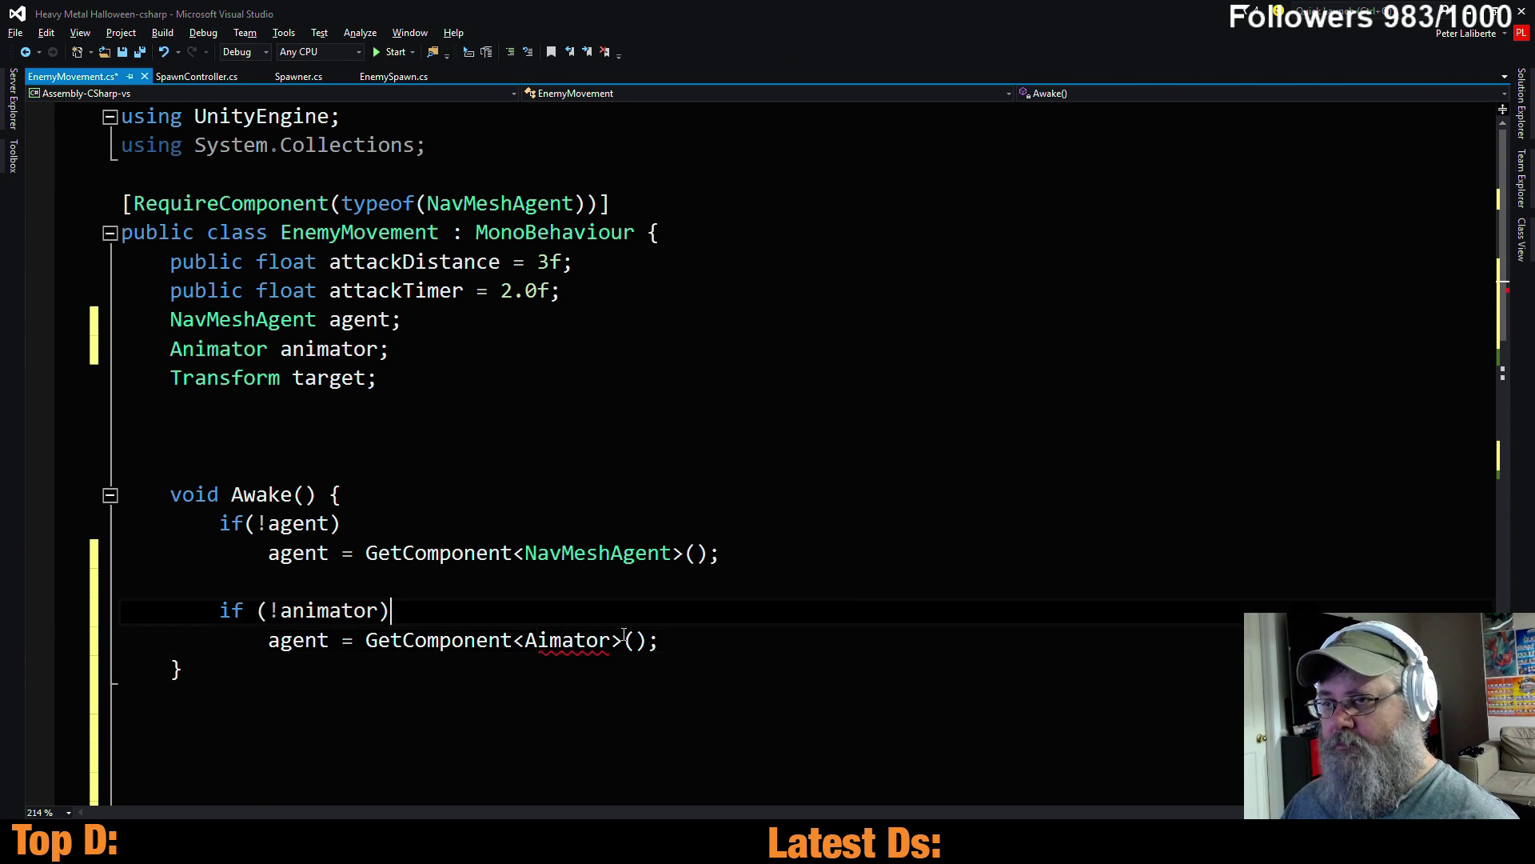
key("Down")
key("Down")
Fix the misspelled Aimator type to Animator and save the script
left_click(624, 634)
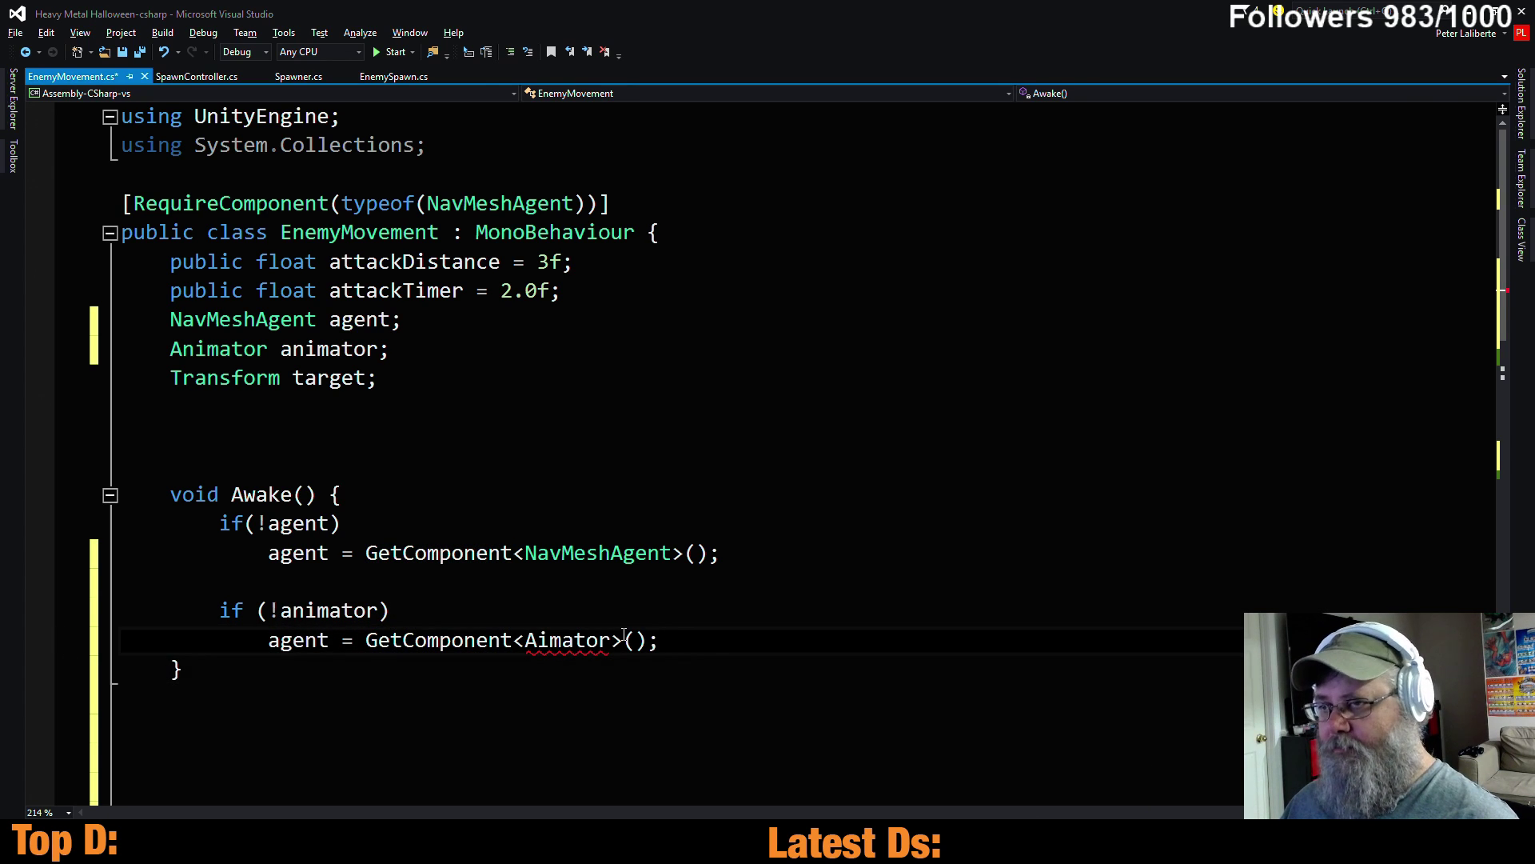
left_click(624, 634)
key("Left")
key("Left")
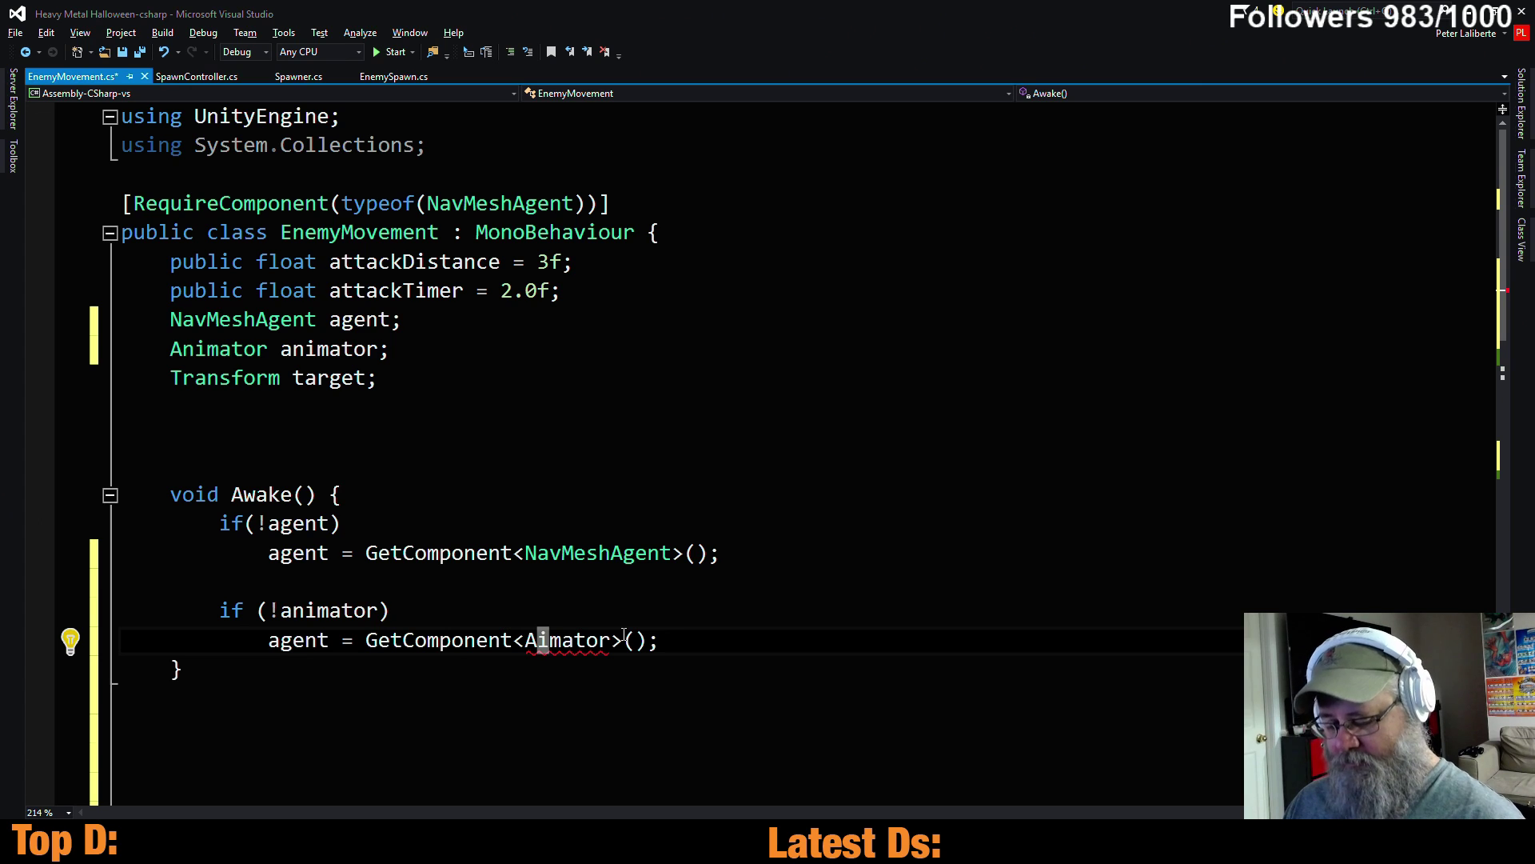
type("n")
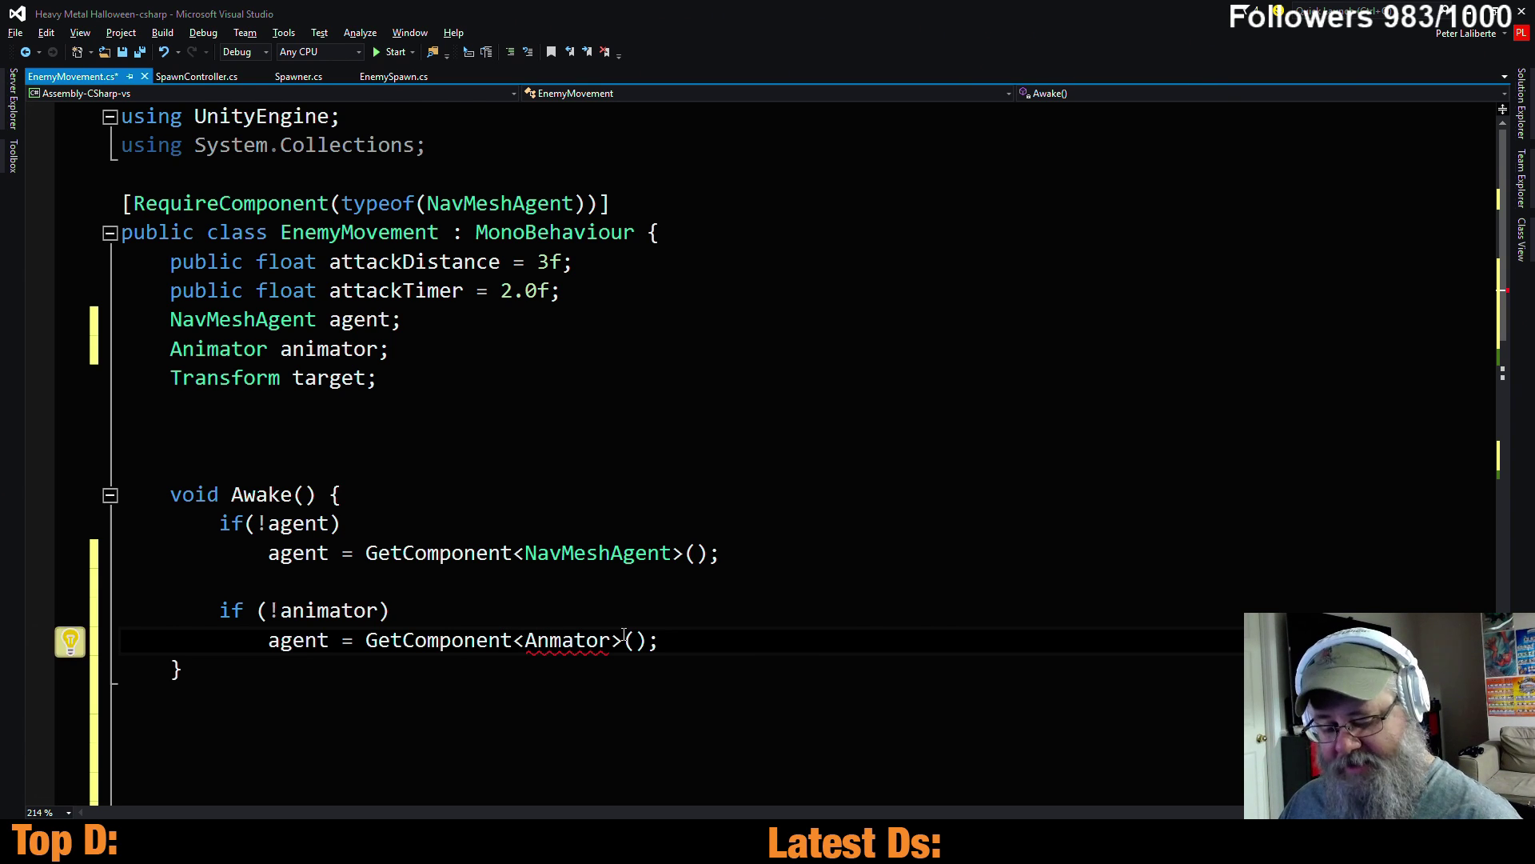
key("Insert")
key("Insert")
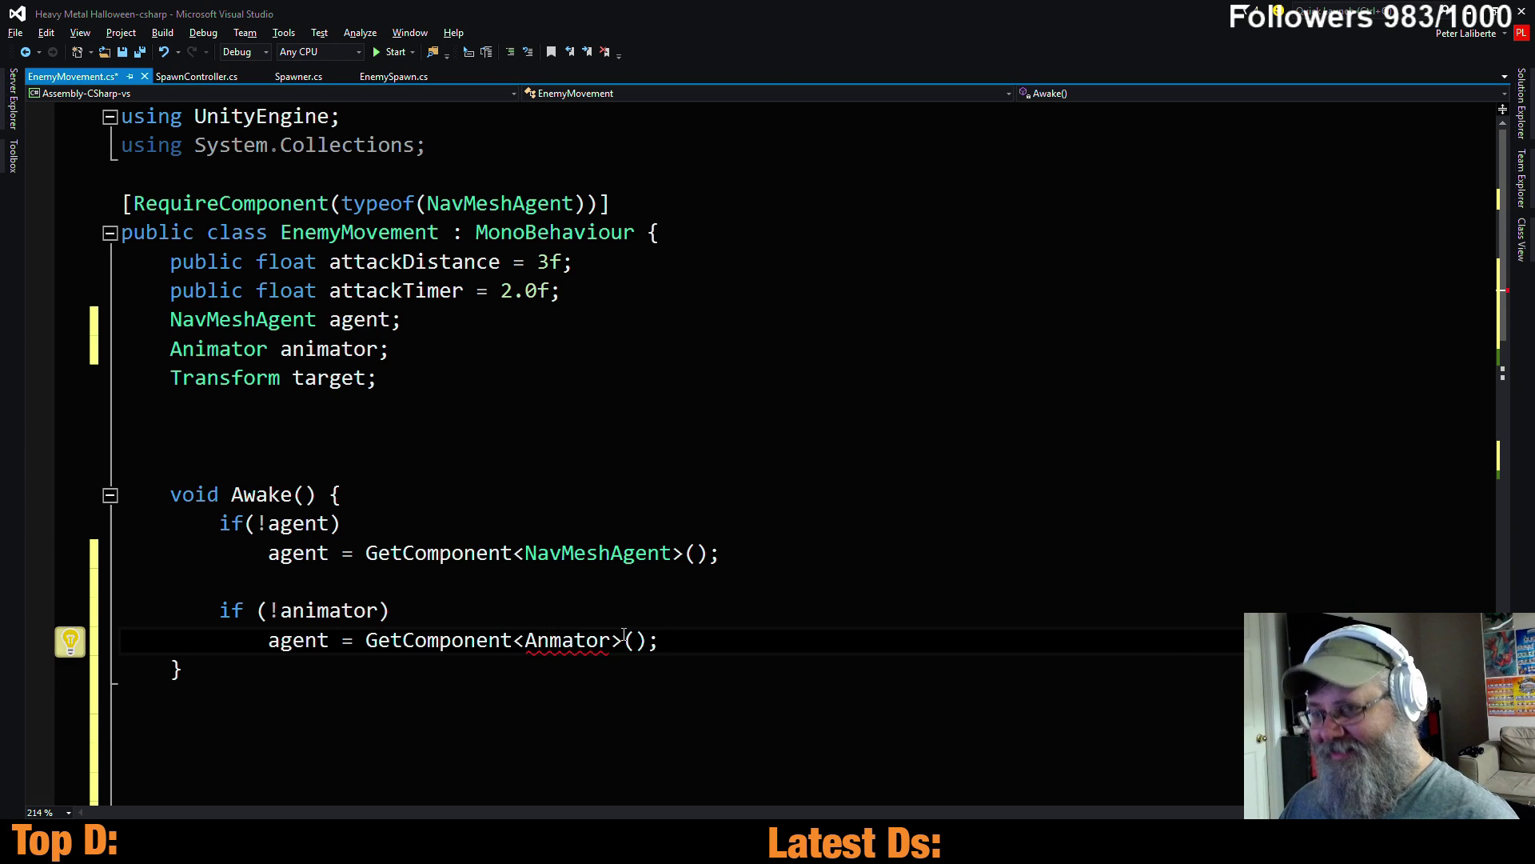
type("i")
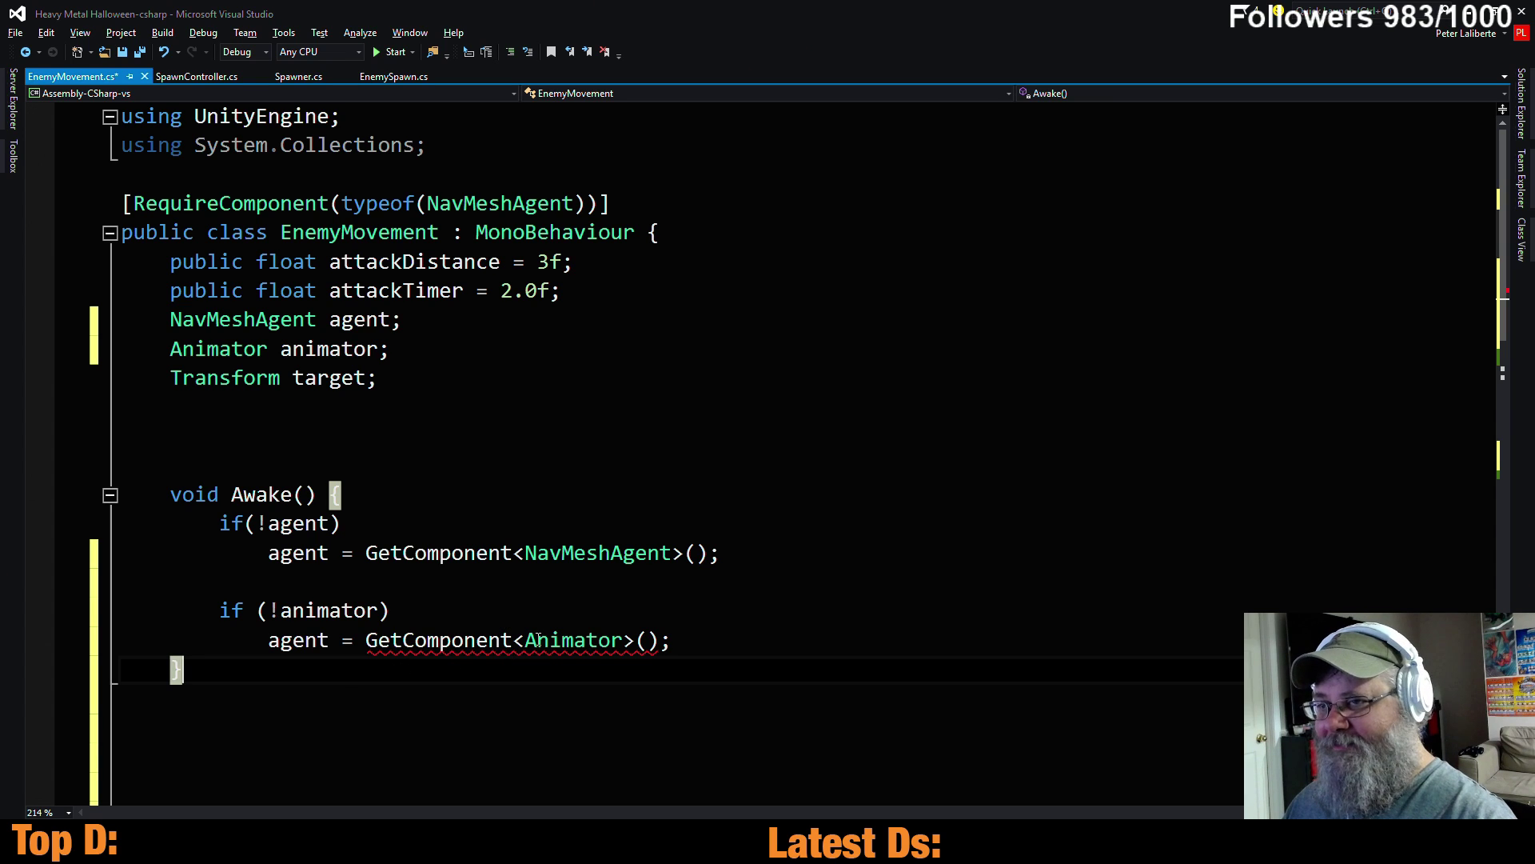
double_click(574, 638)
type("An")
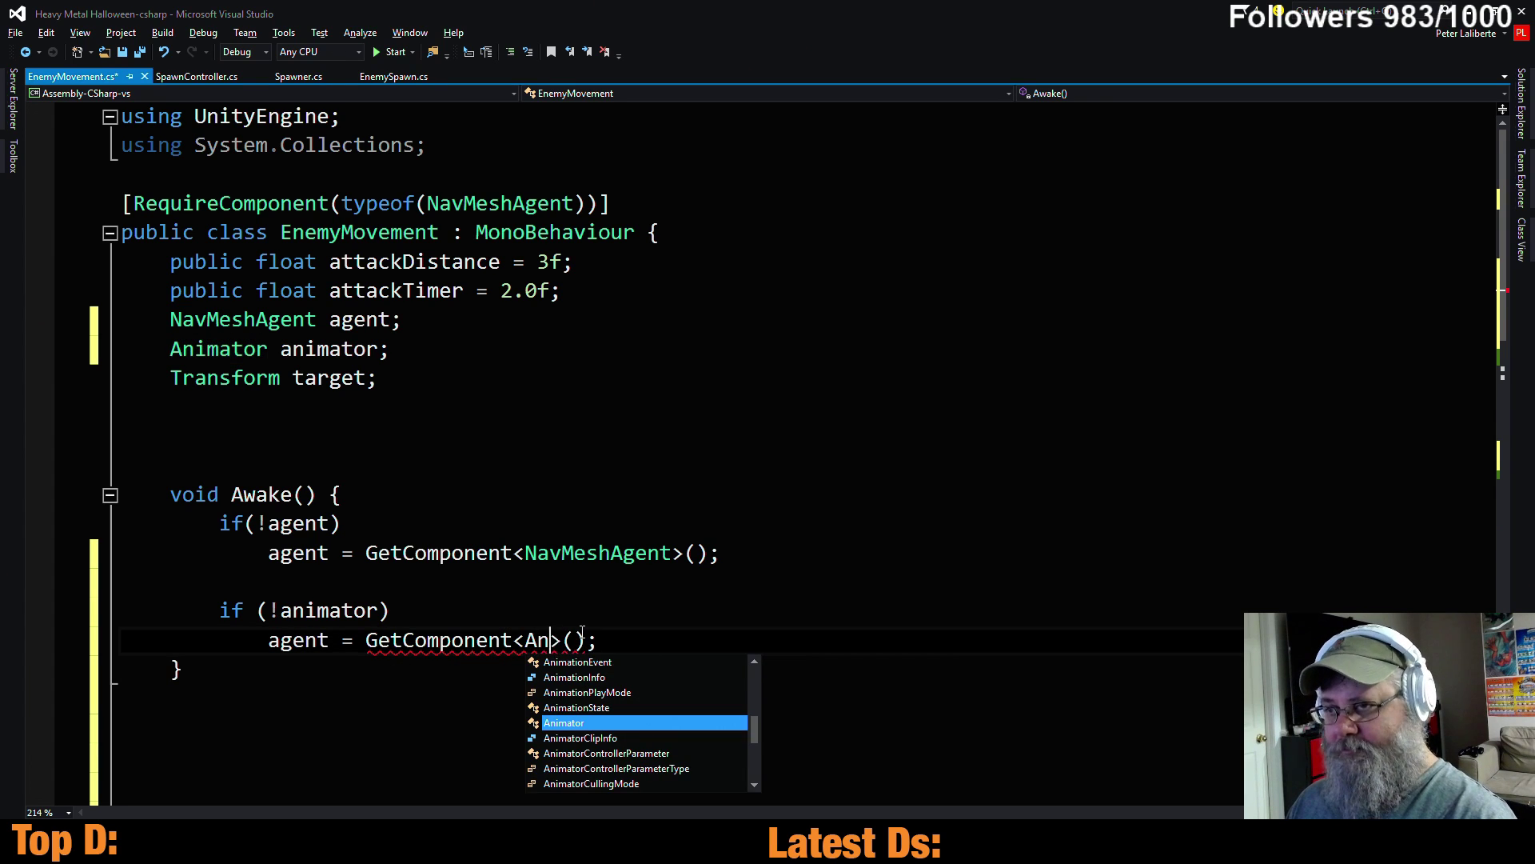
type("imator")
key("Tab")
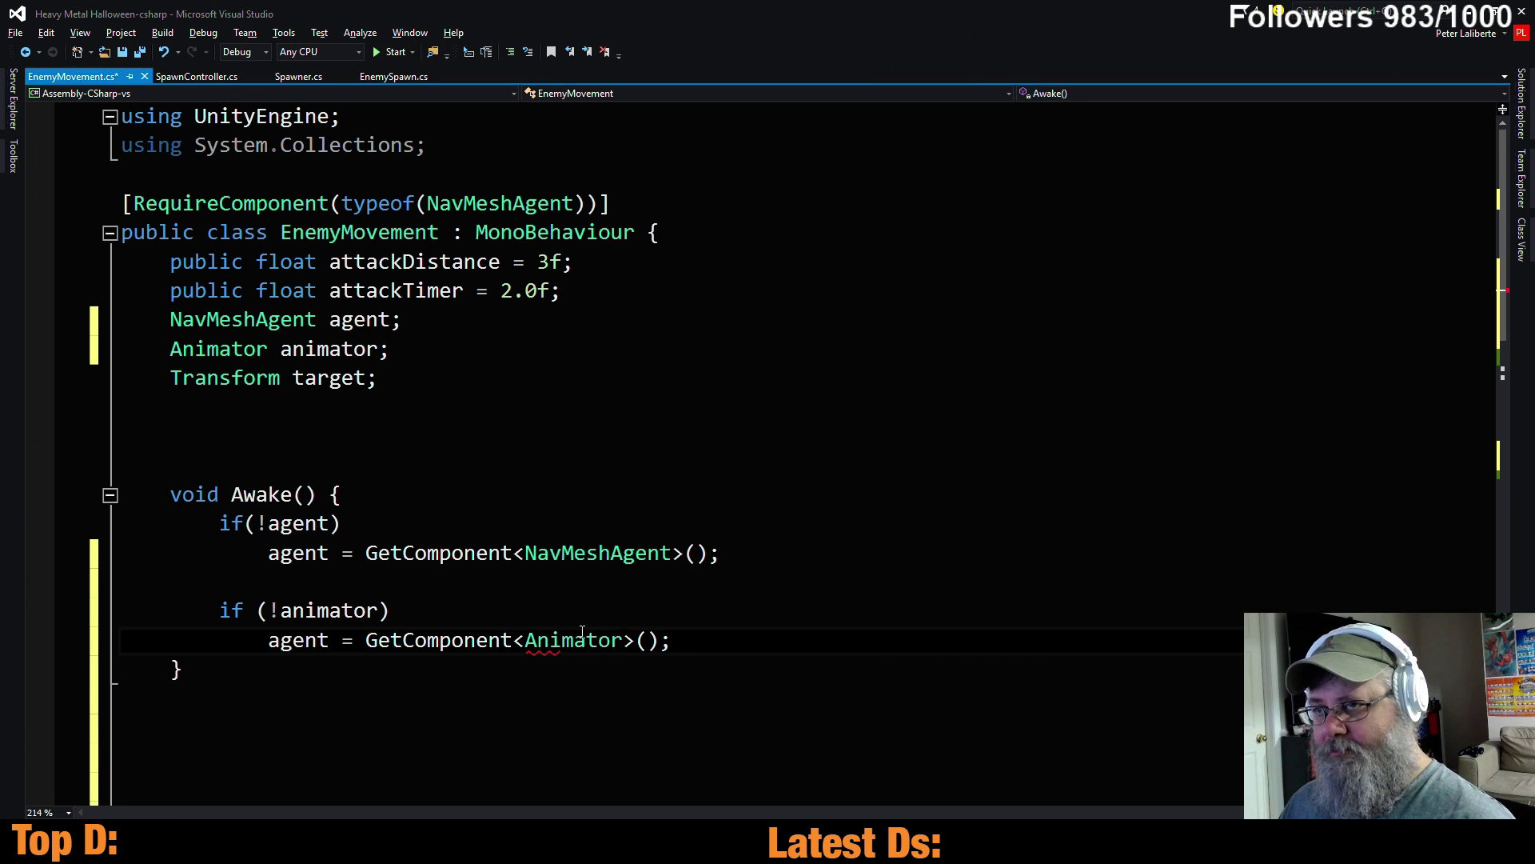
key("Return")
key("Return")
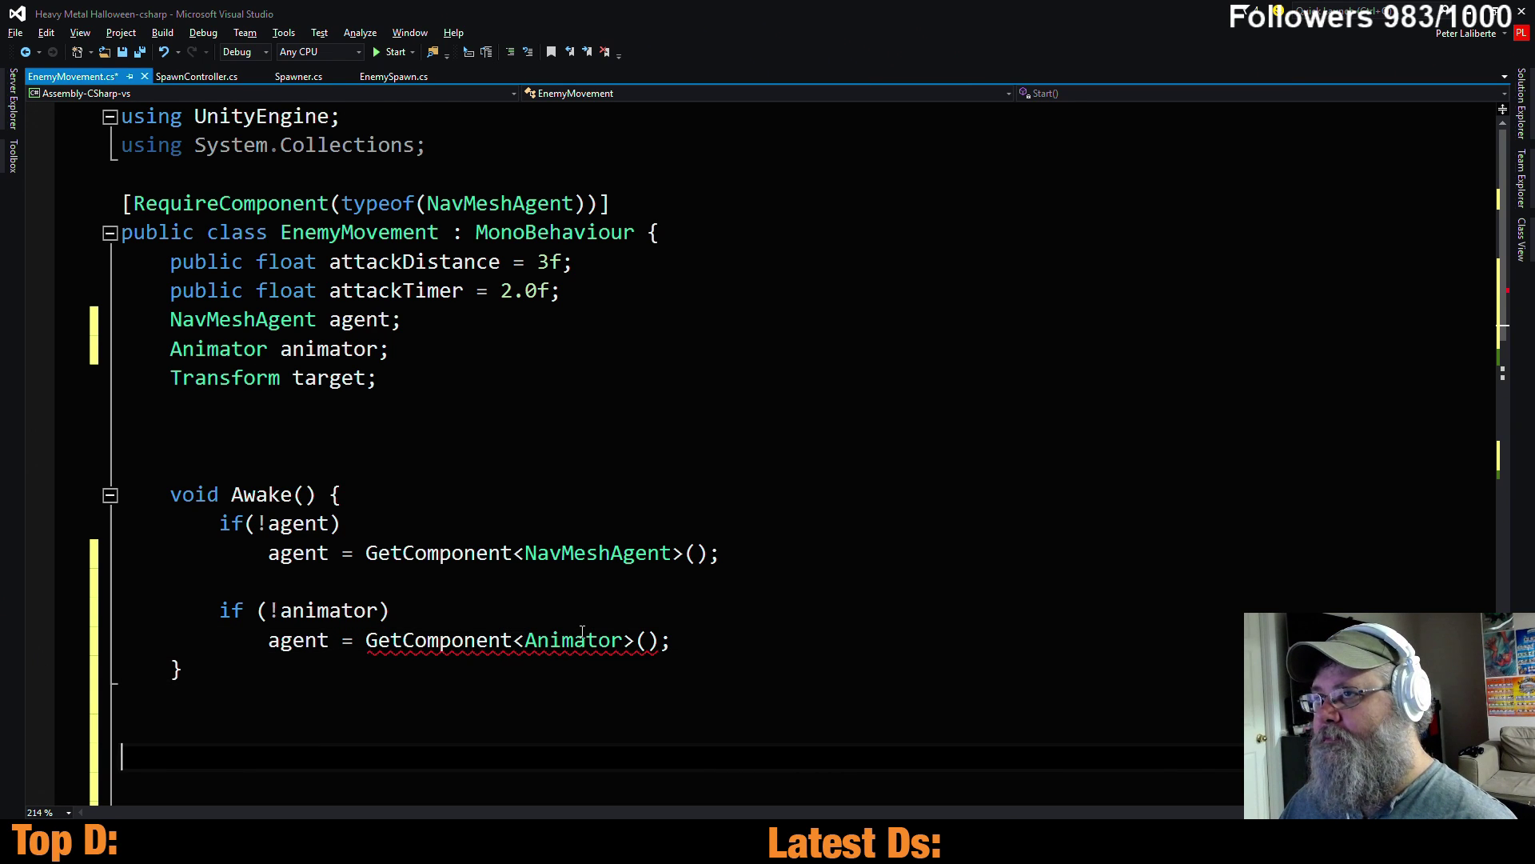
key("ctrl+s")
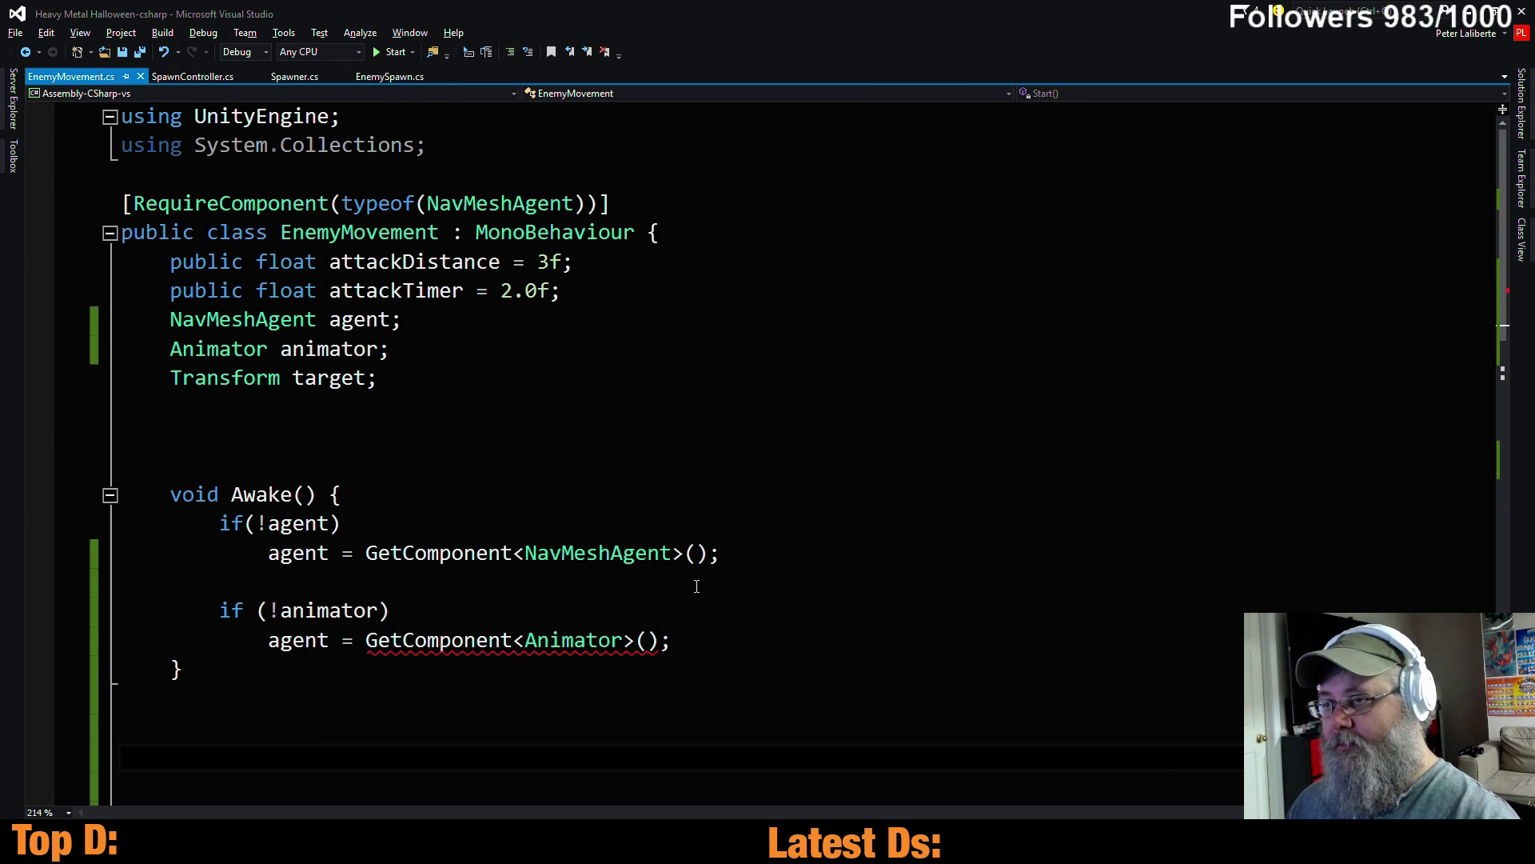
mouse_move(514, 643)
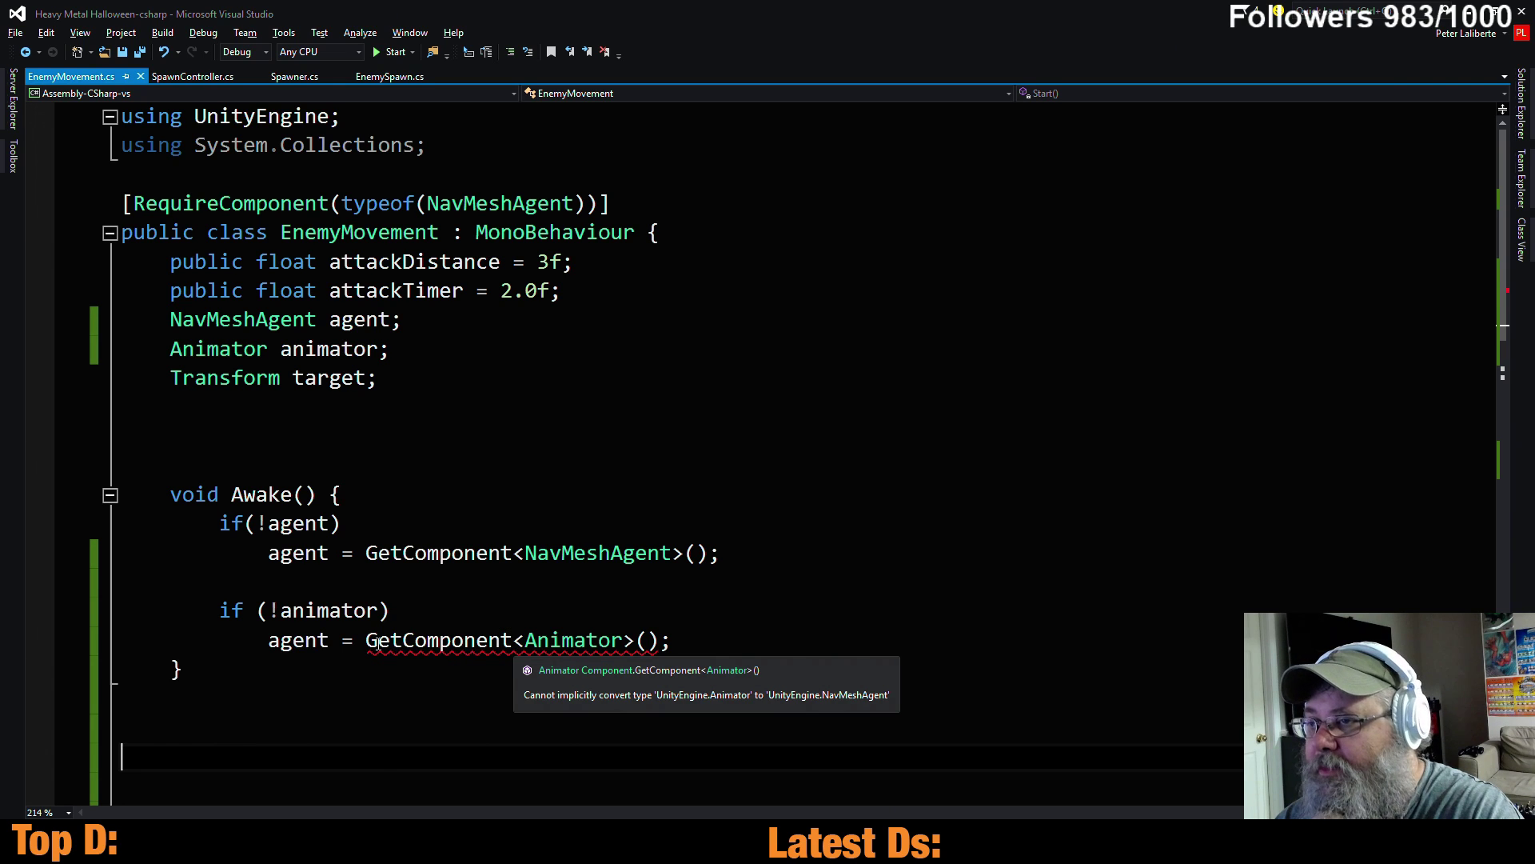
Assign the GetComponent<Animator>() result to animator instead of agent, then save
double_click(313, 640)
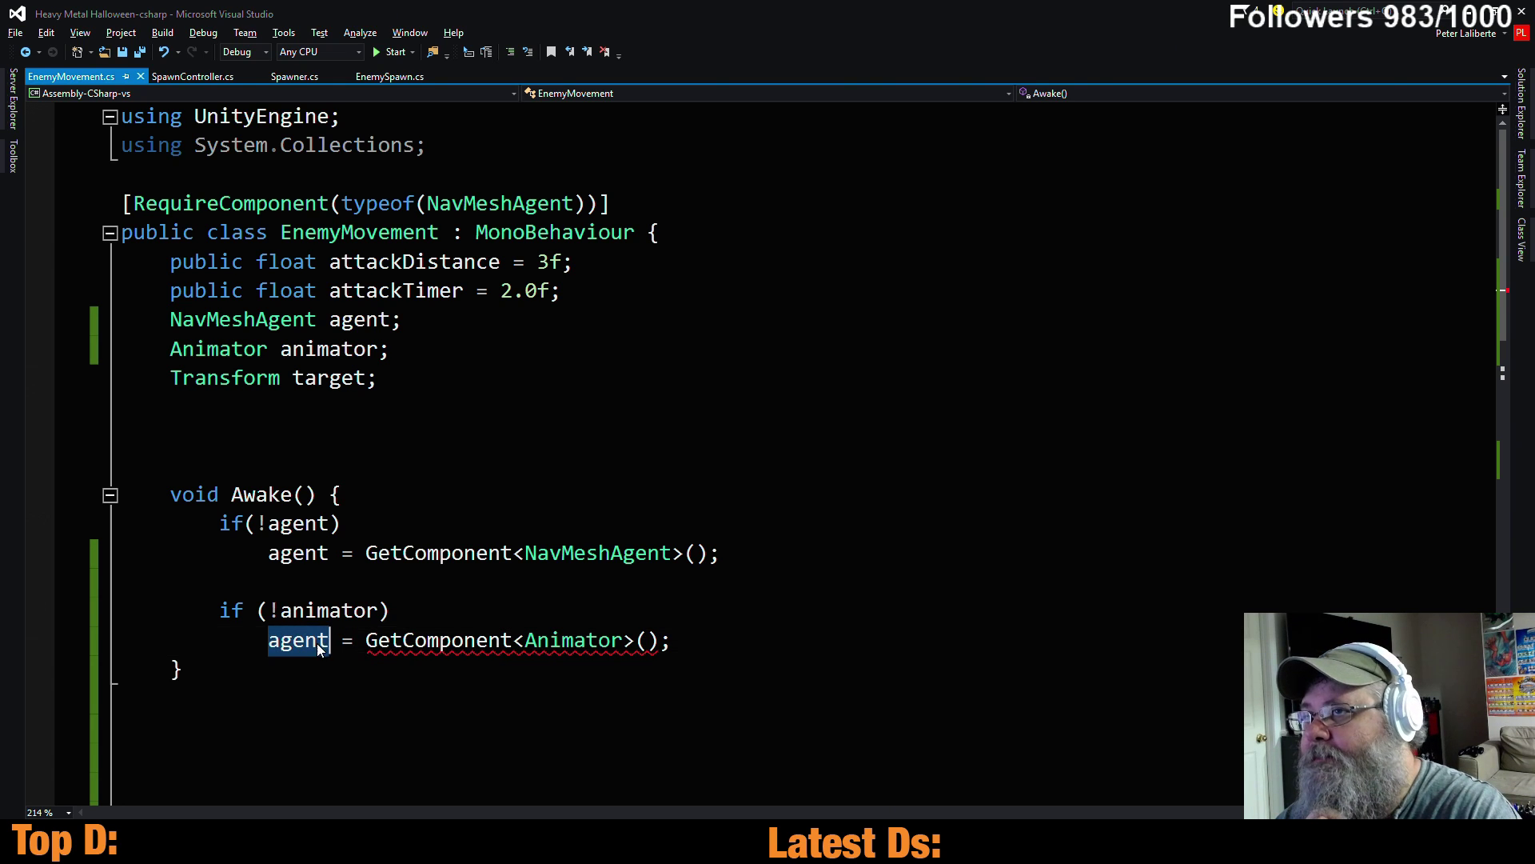
double_click(339, 352)
key("ctrl+c")
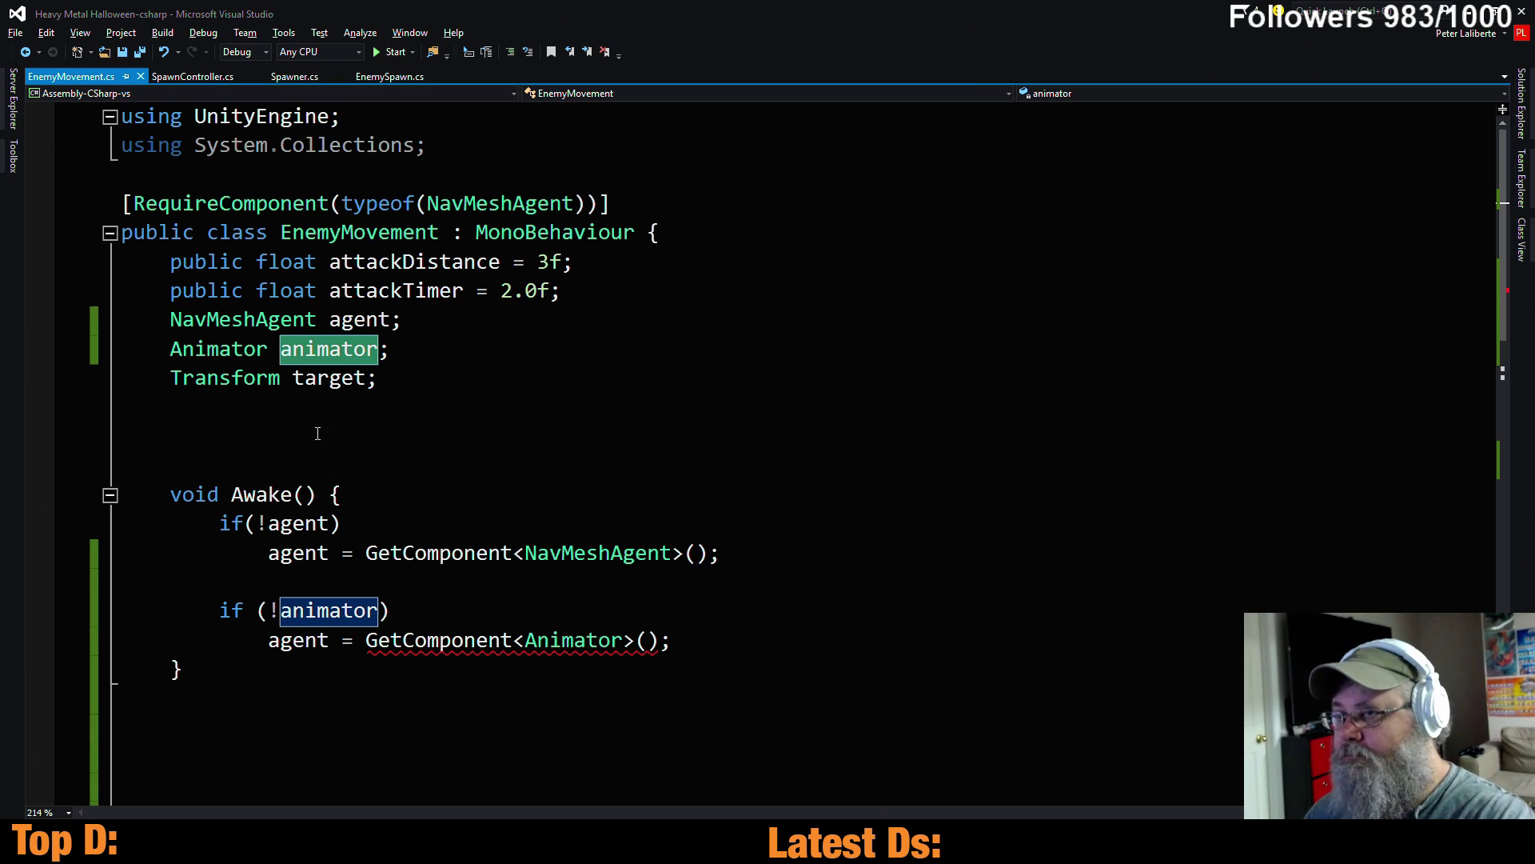
double_click(272, 639)
key("ctrl+v")
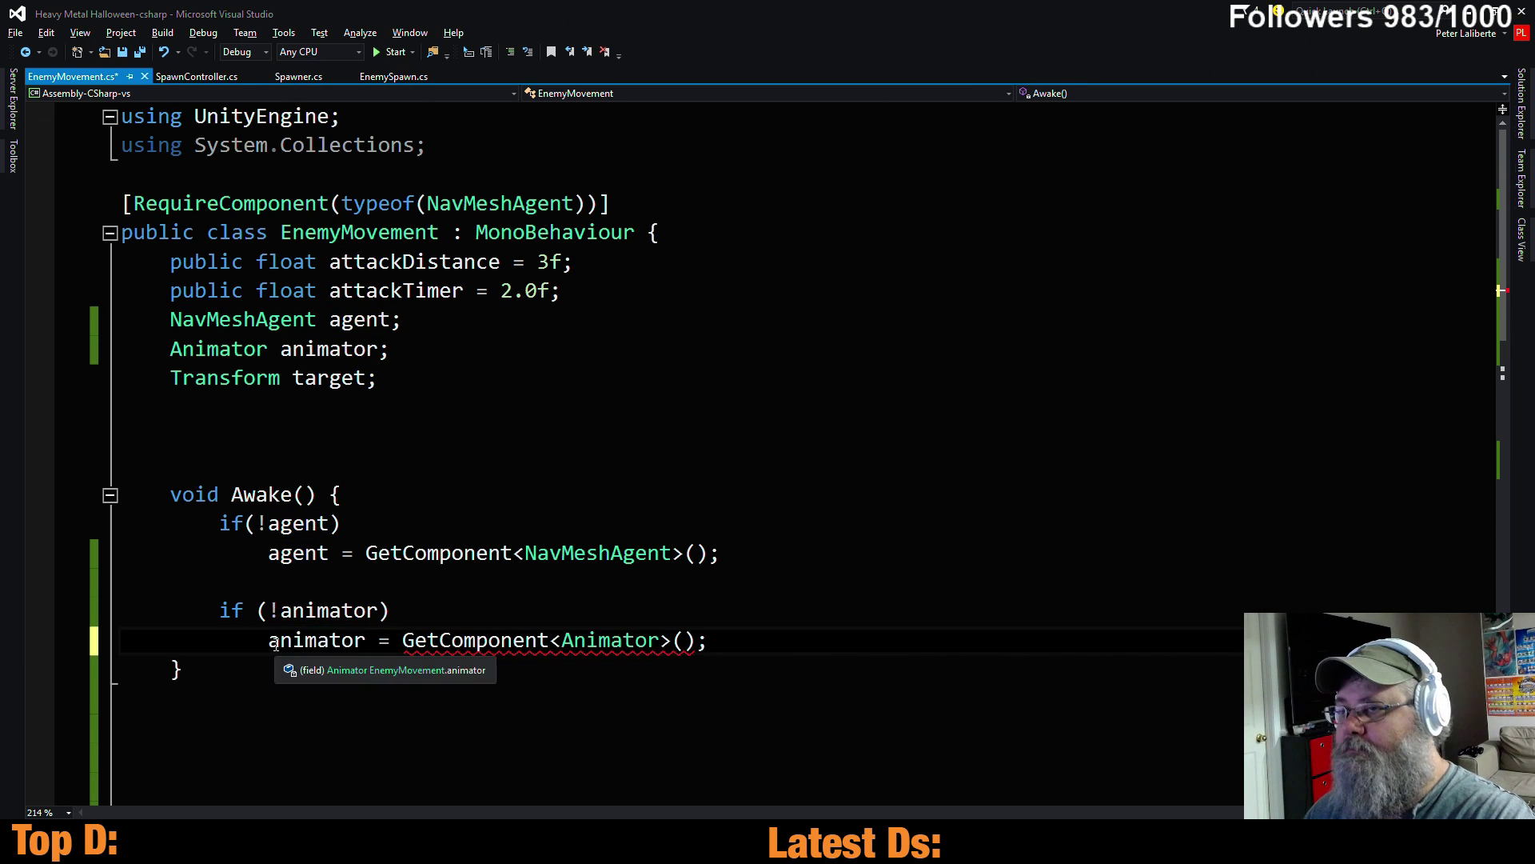
key("ctrl+shift+Left")
key("ctrl+s")
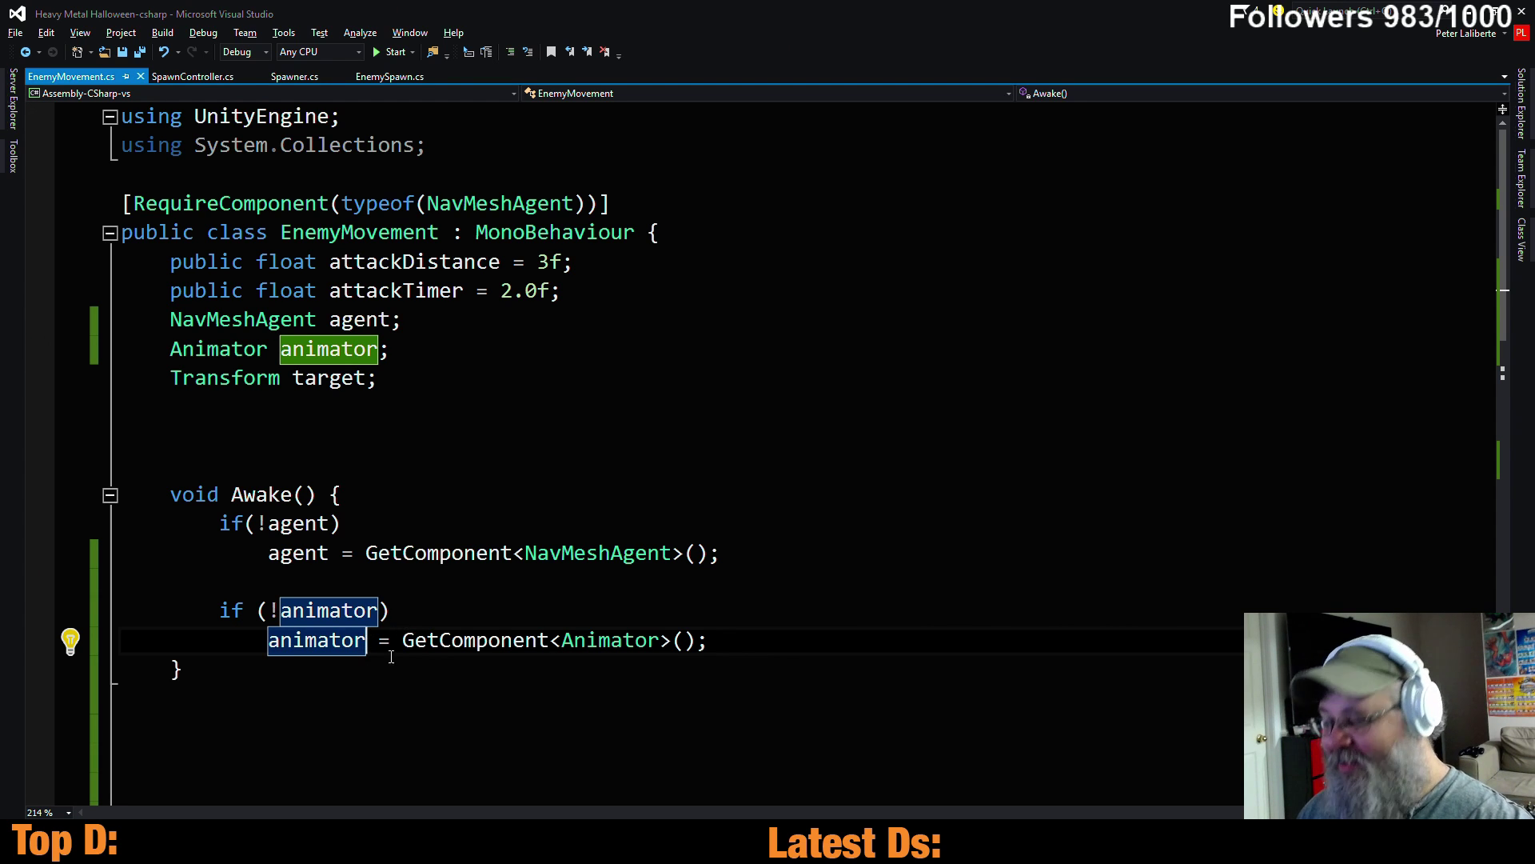
scroll(395, 371, "down", 4)
scroll(490, 394, "up", 4)
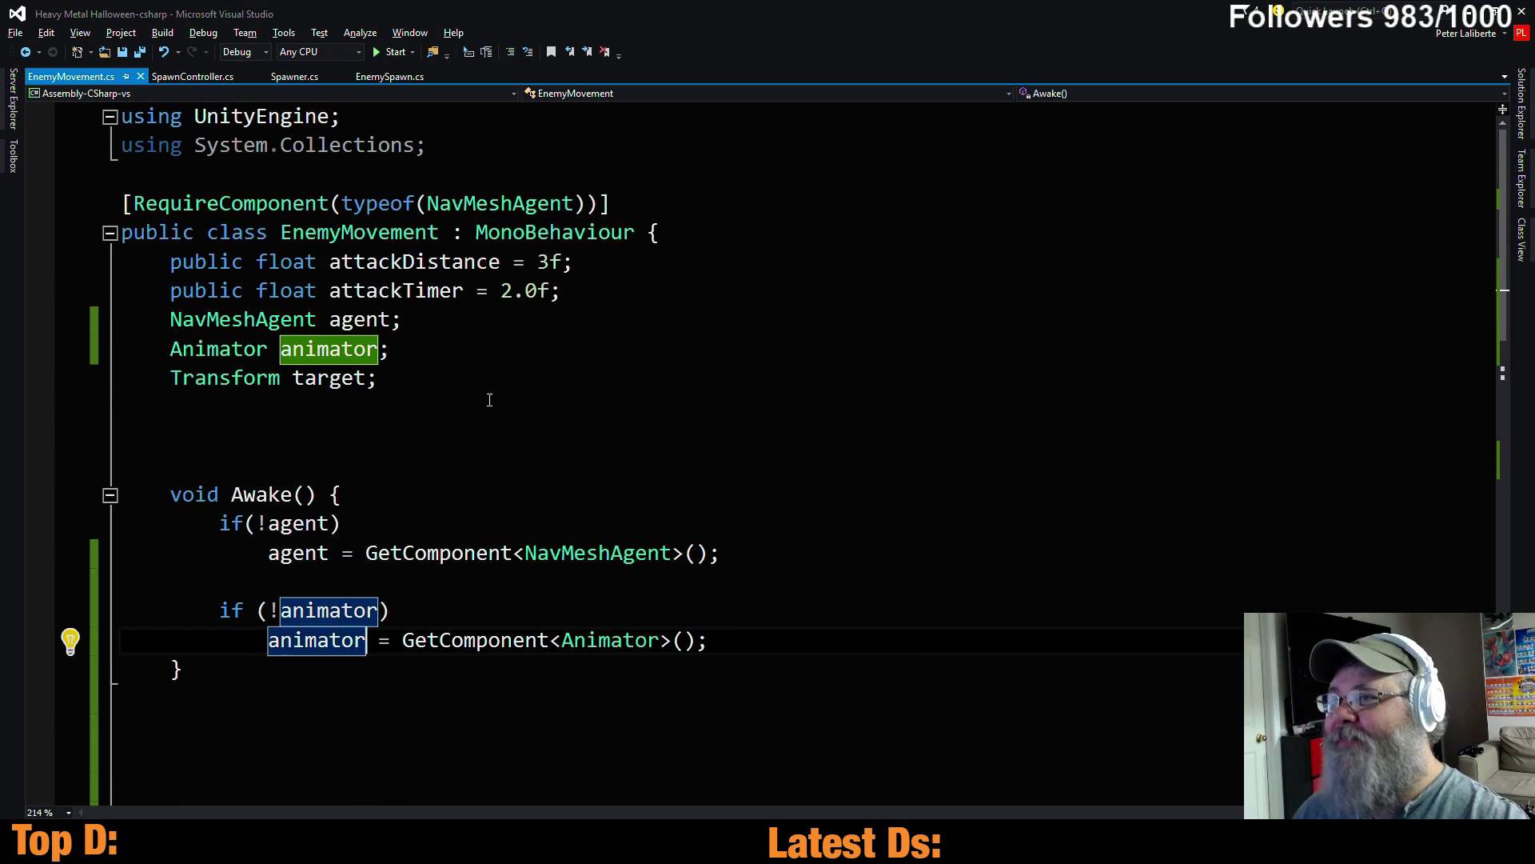
scroll(384, 612, "down", 4)
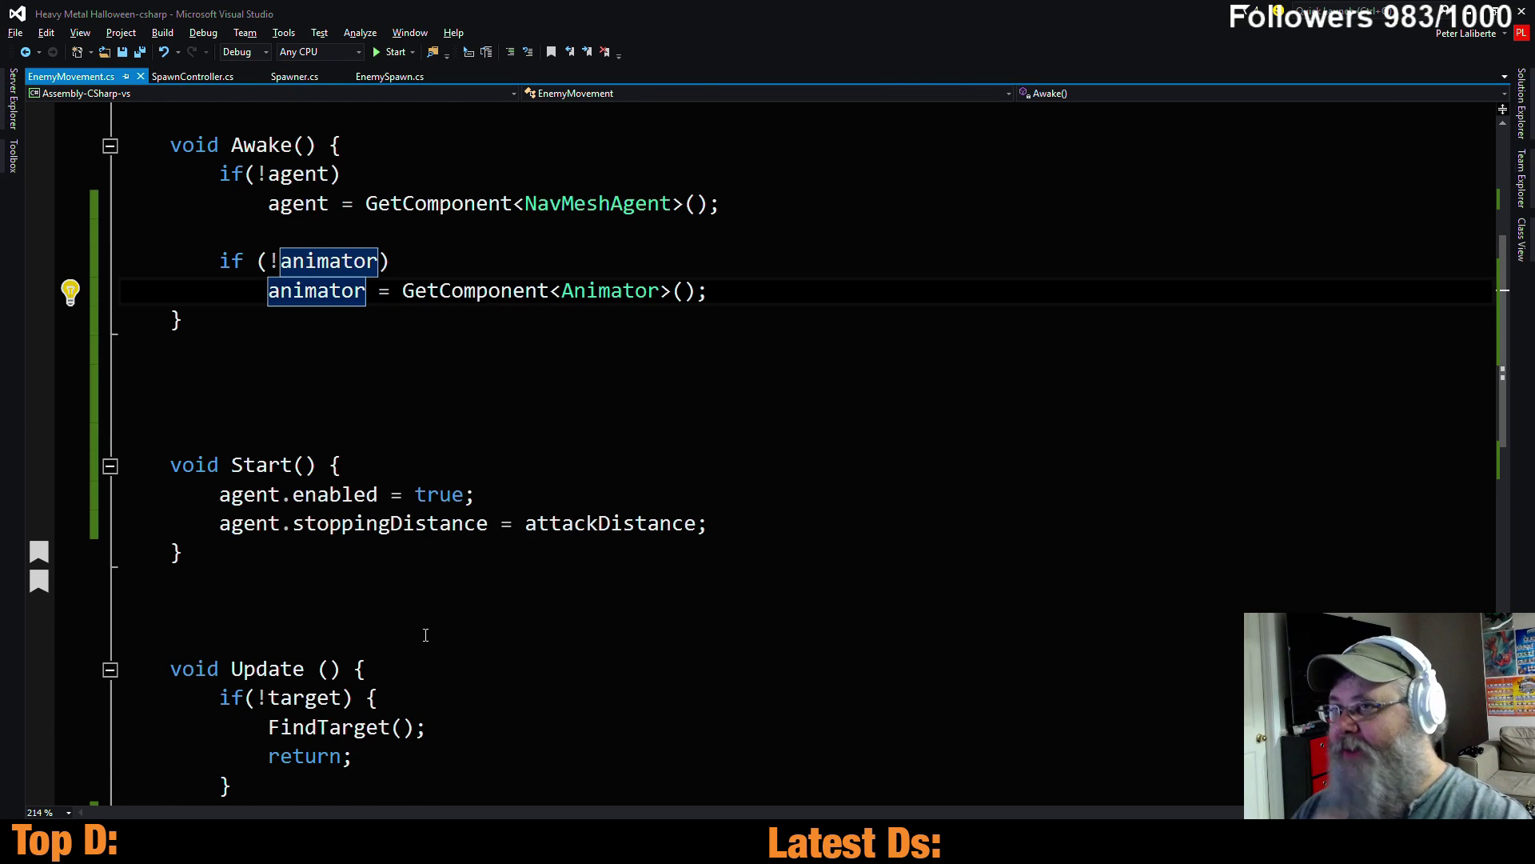
scroll(481, 596, "down", 5)
scroll(552, 636, "down", 1)
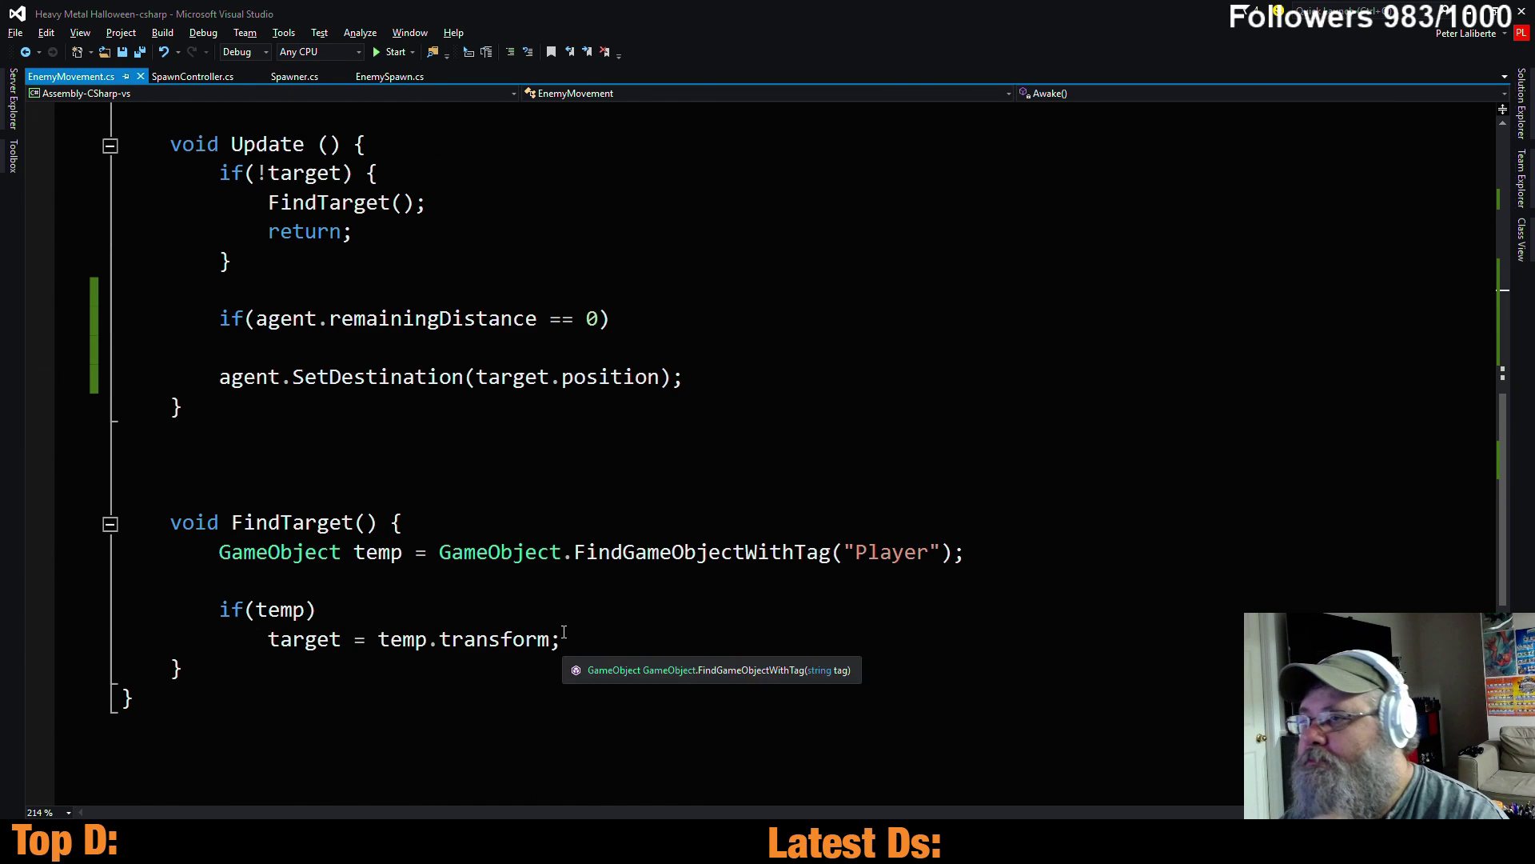
scroll(479, 616, "up", 3)
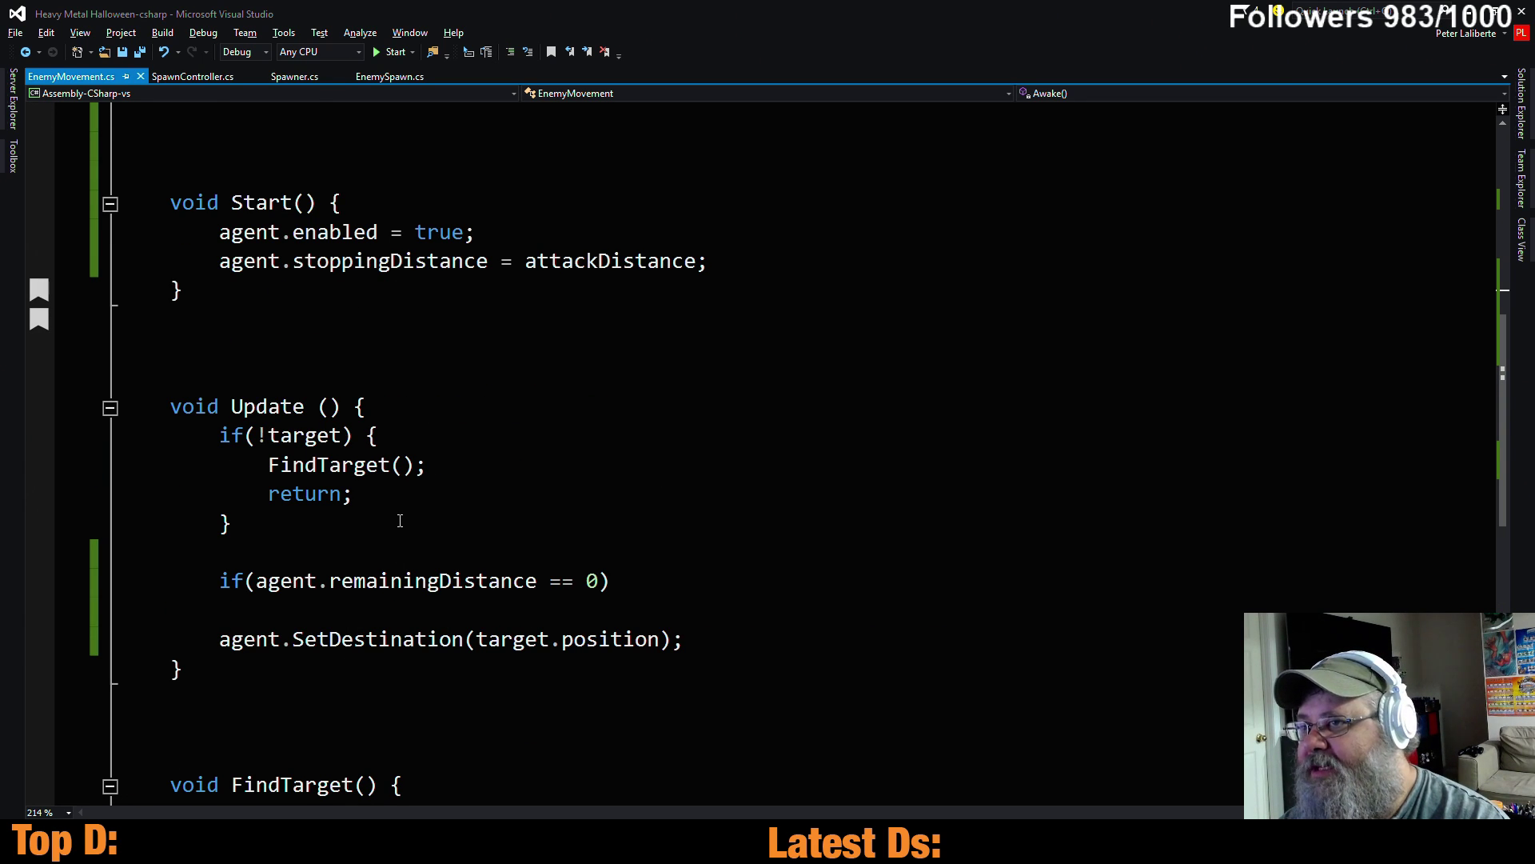
Open a new line under the remainingDistance check, discarding a mistyped animation call
left_click(632, 584)
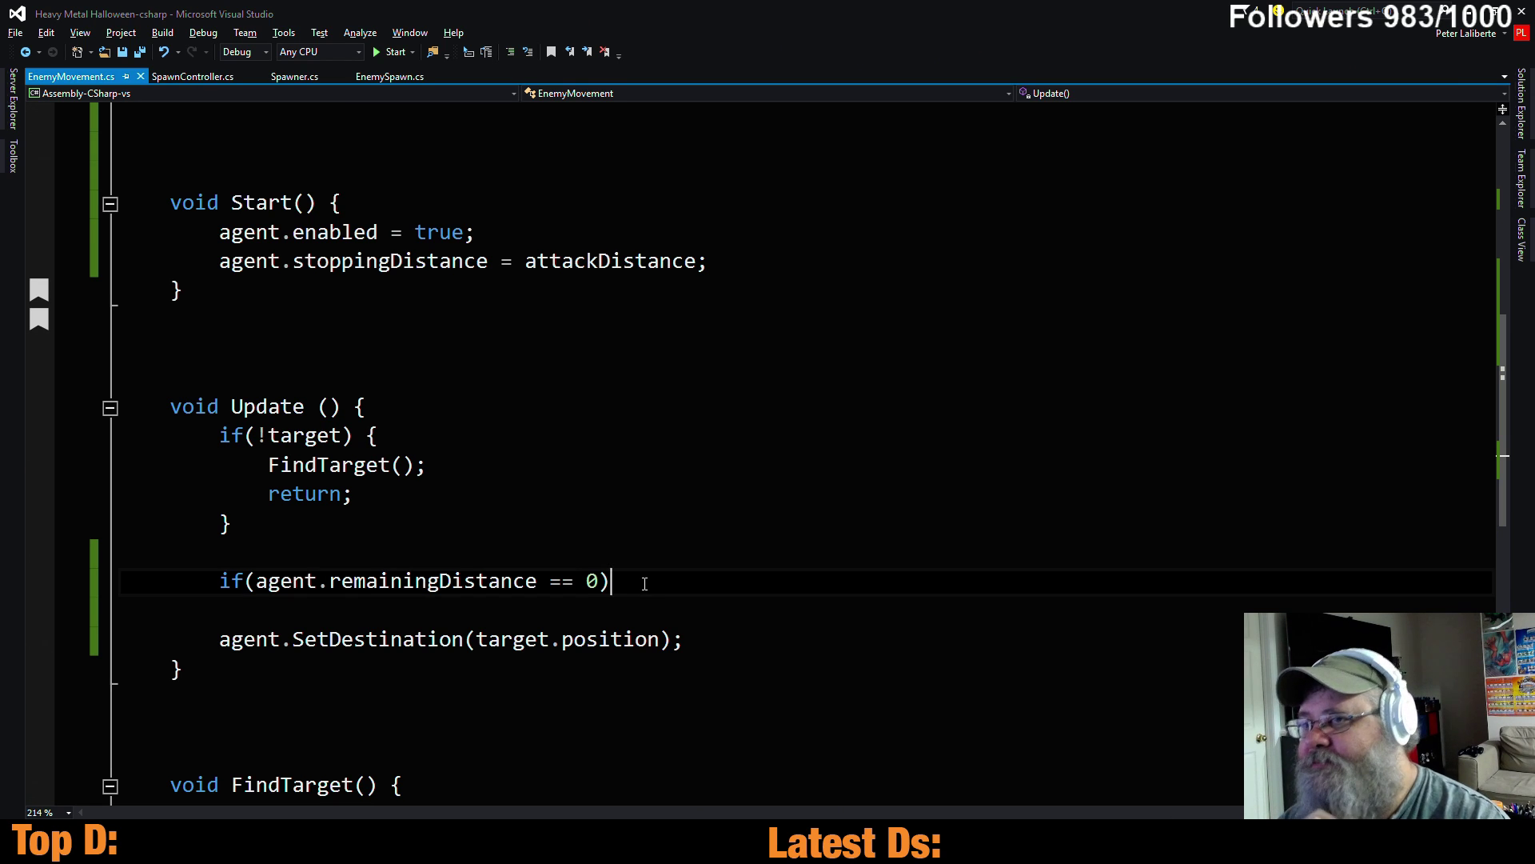
key("Return")
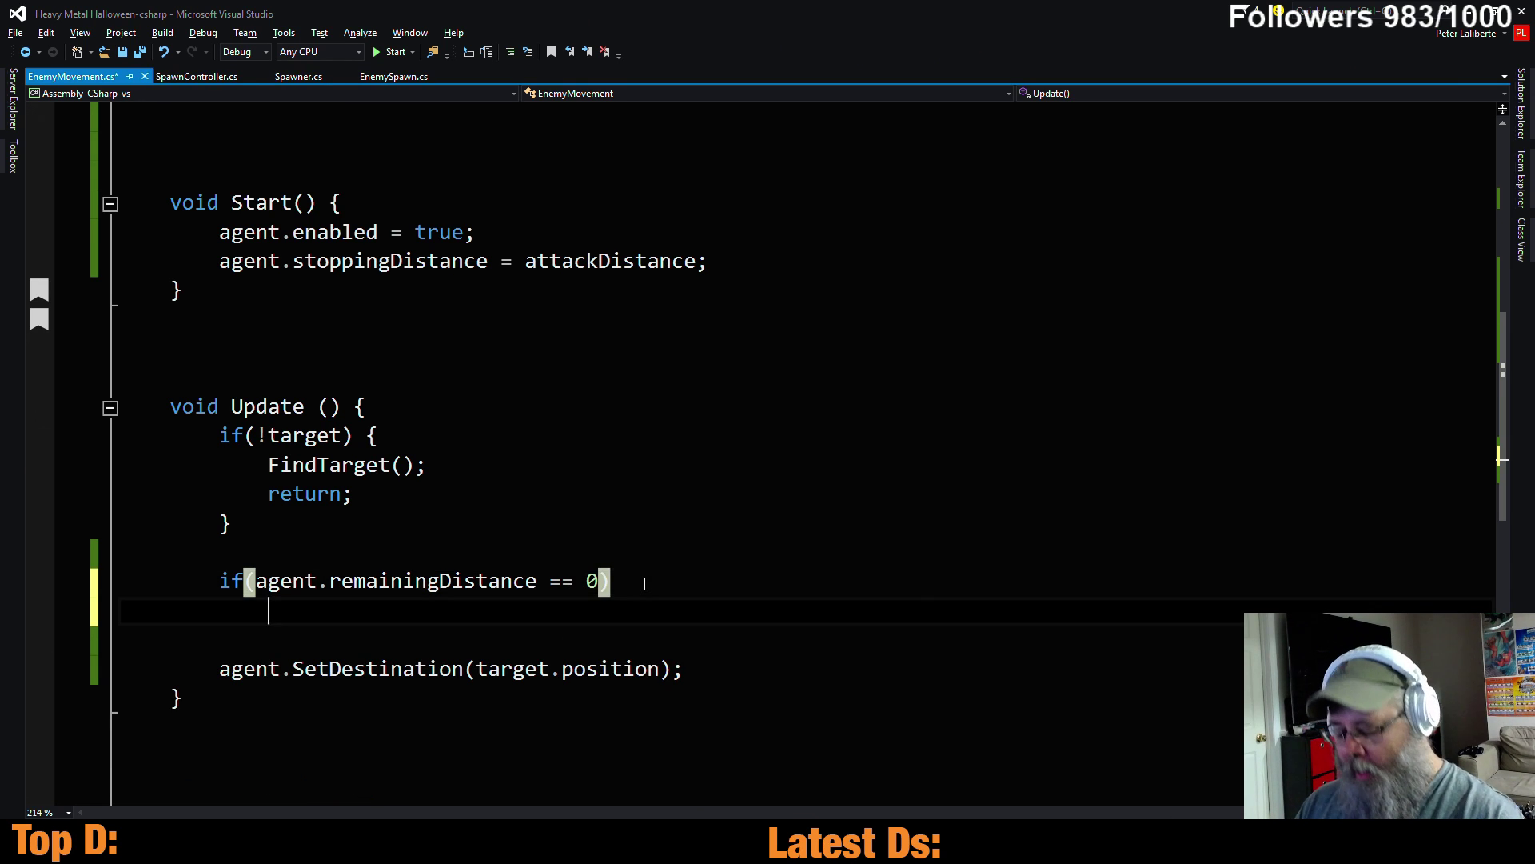
type("anim")
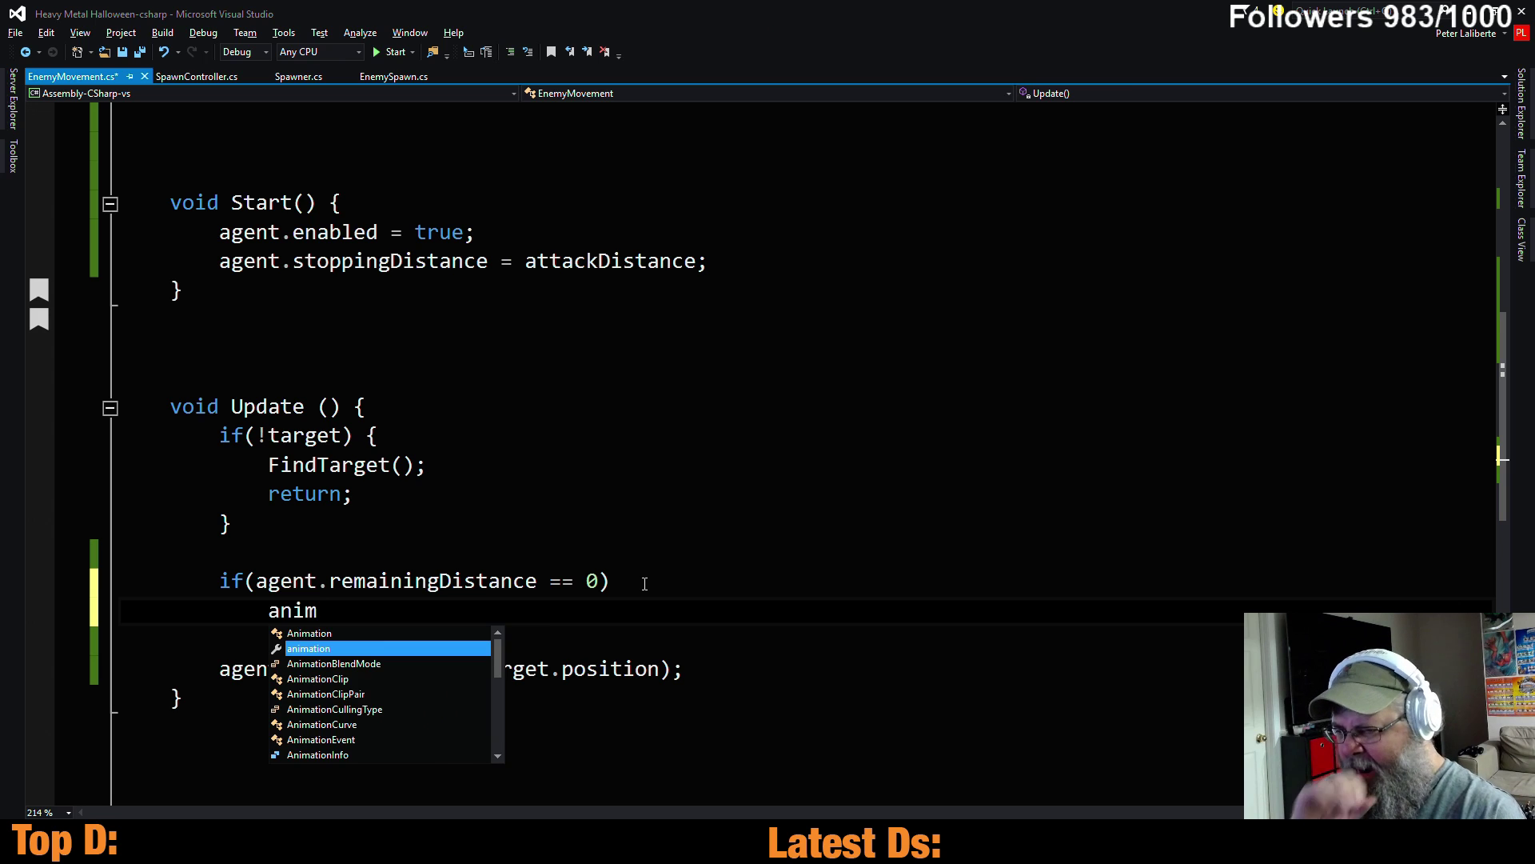
key("Tab")
type(".S")
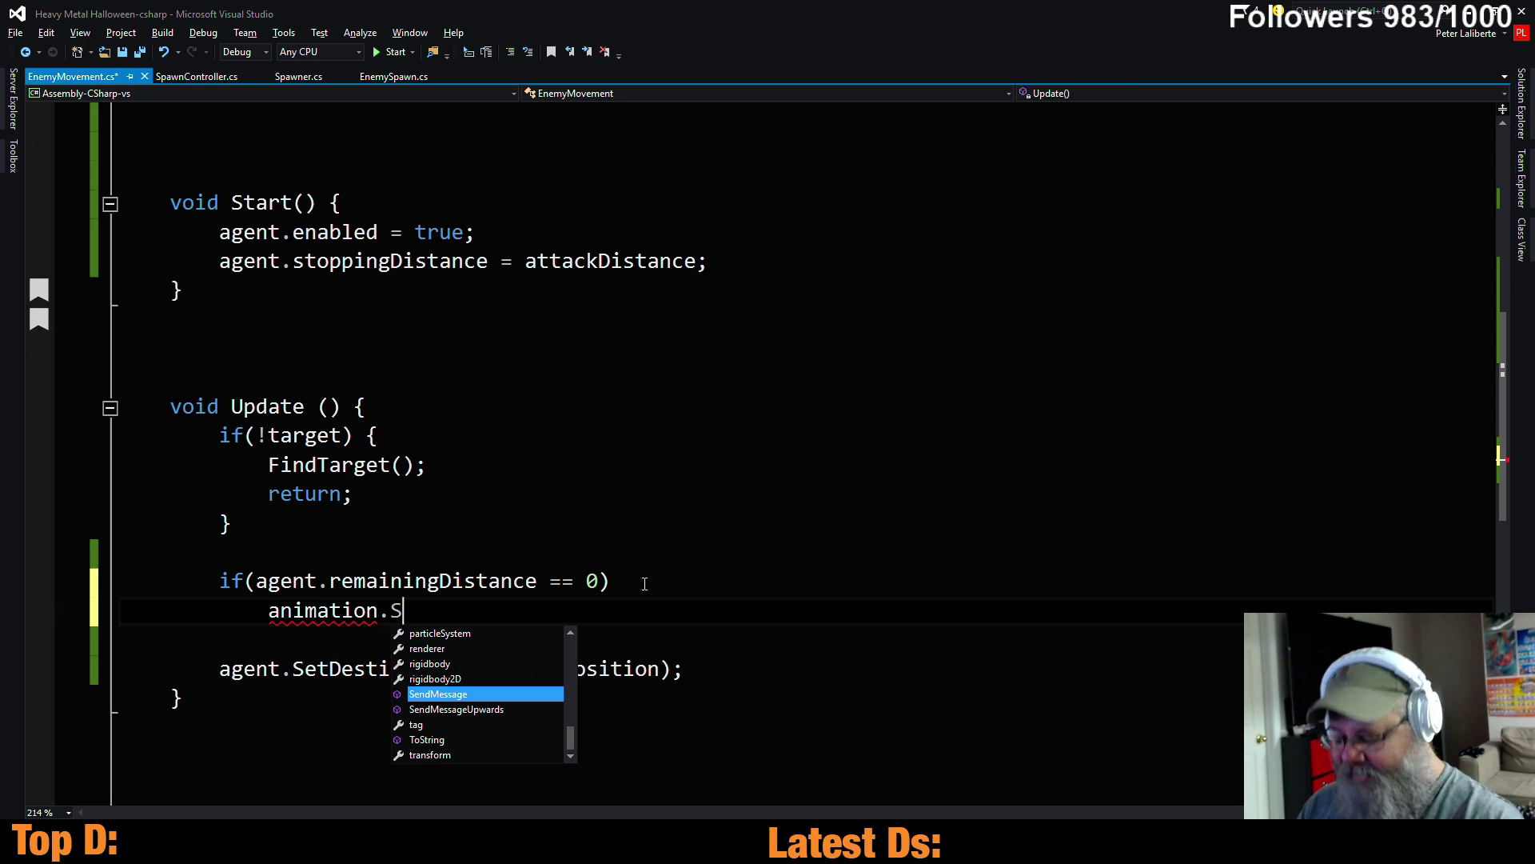
type("et")
key("BackSpace")
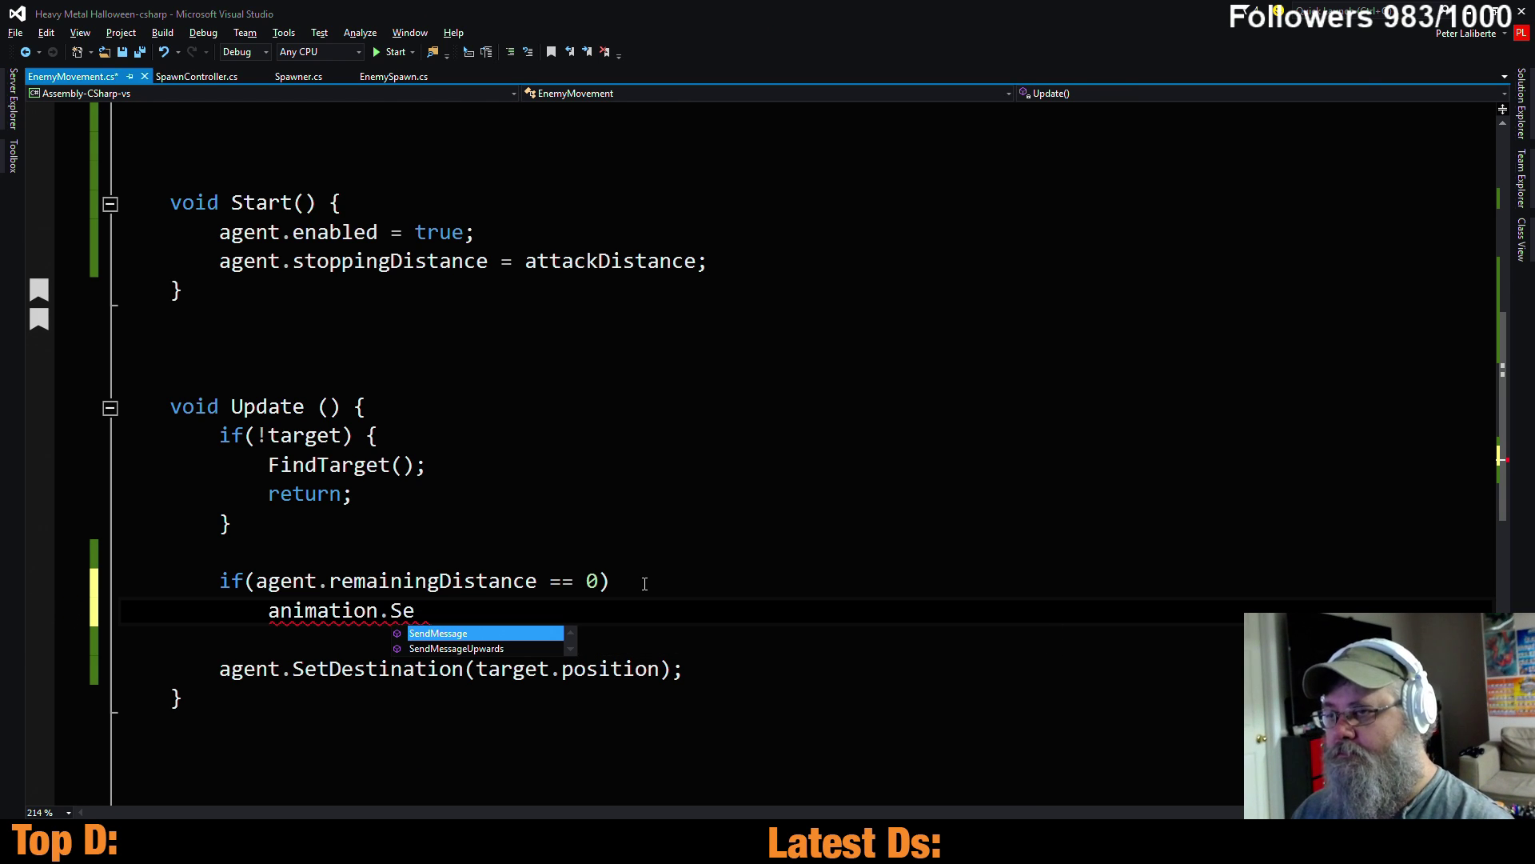
key("BackSpace")
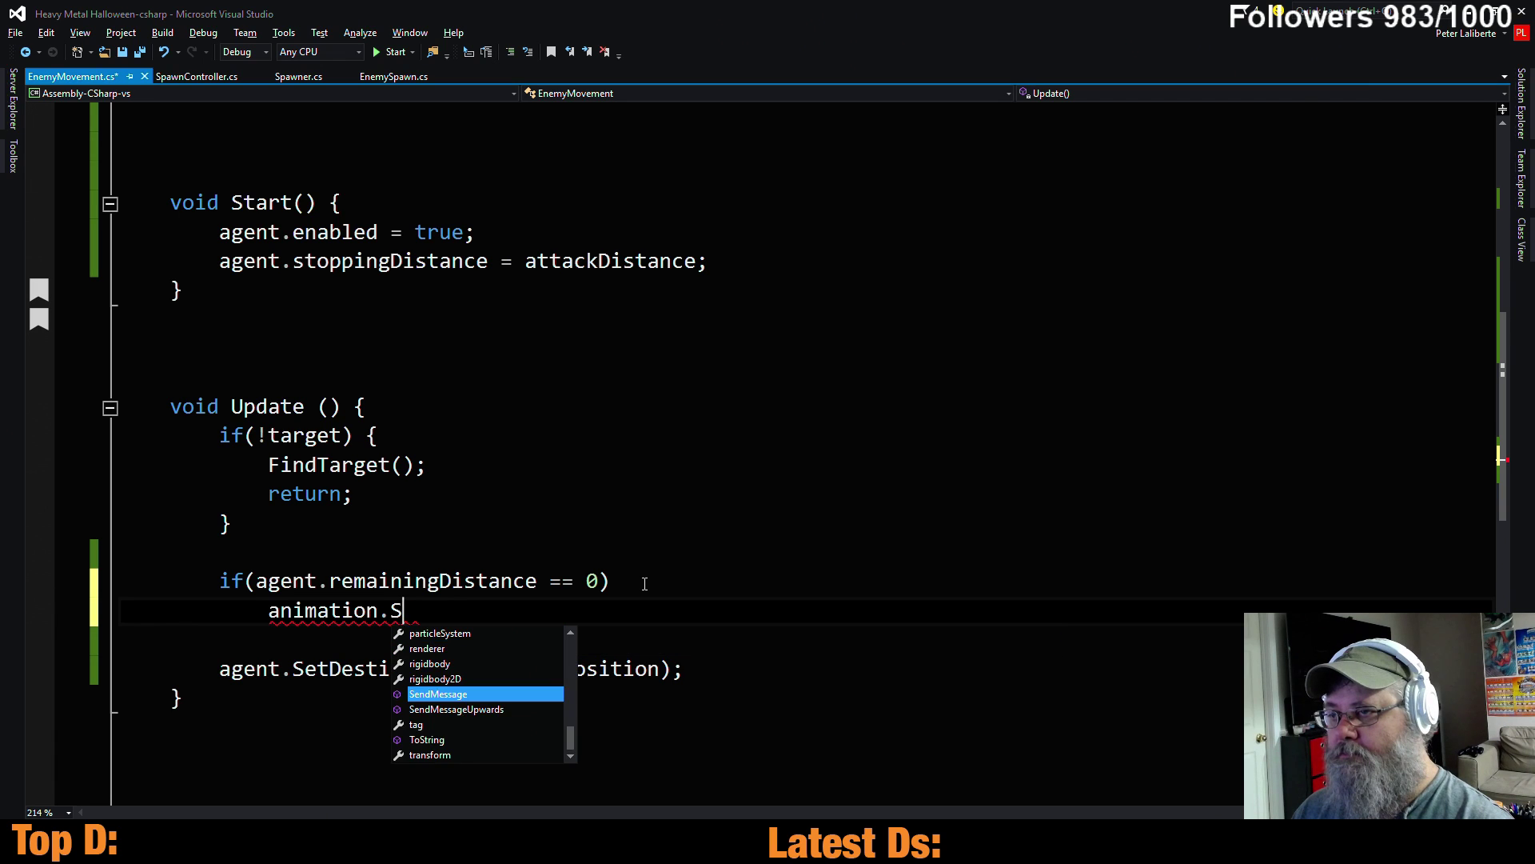
key("BackSpace")
key("BackSpace")
key("BackSpace")
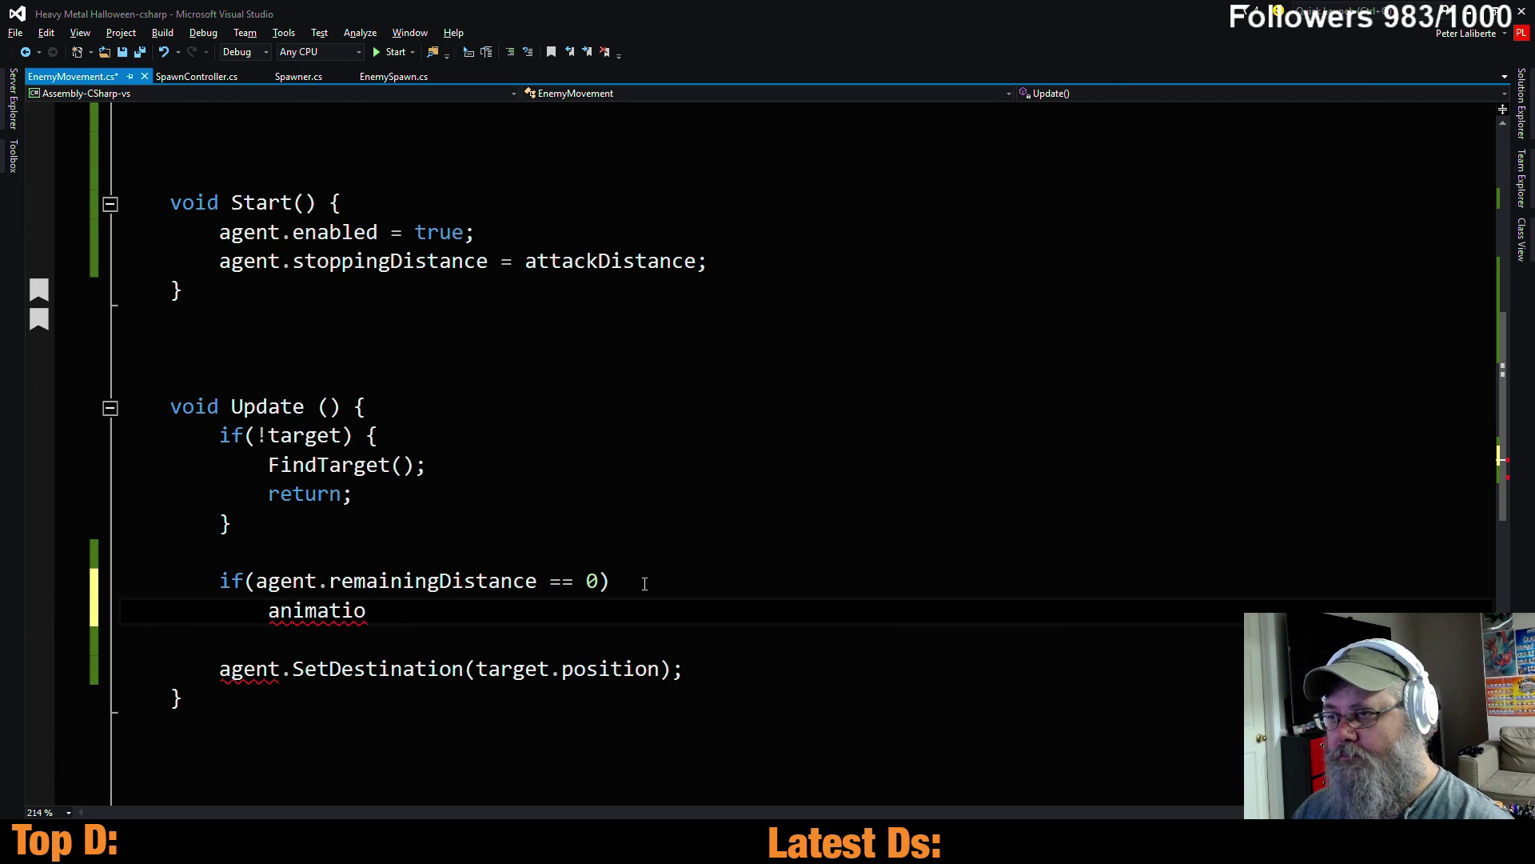
key("BackSpace")
key("BackSpace")
key("BackSpace")
key("BackSpace")
key("BackSpace")
key("BackSpace")
key("BackSpace")
key("BackSpace")
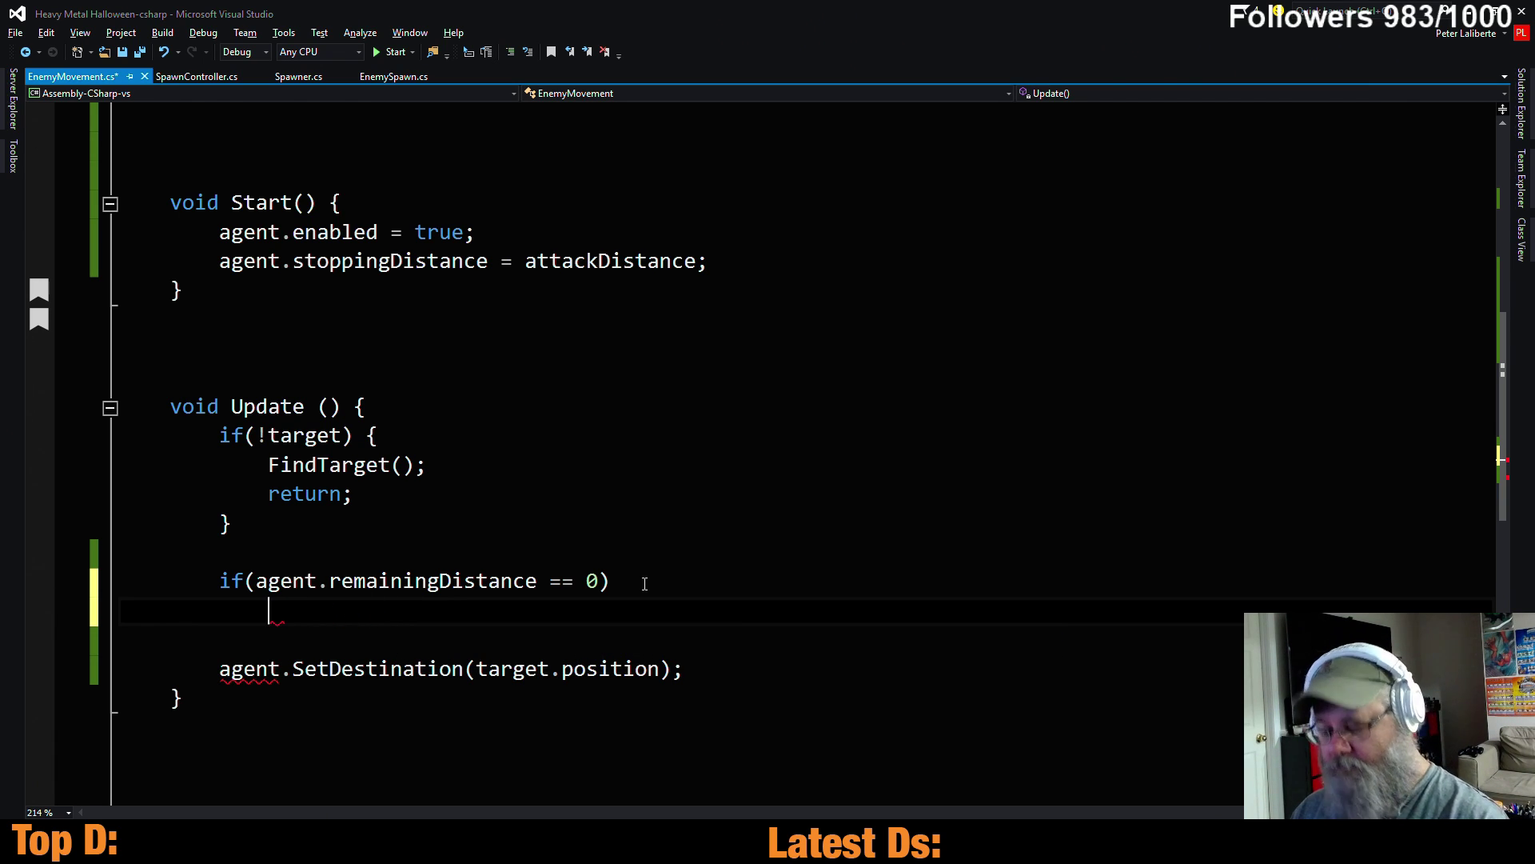
scroll(777, 346, "down", 2)
scroll(777, 346, "up", 3)
scroll(496, 452, "up", 4)
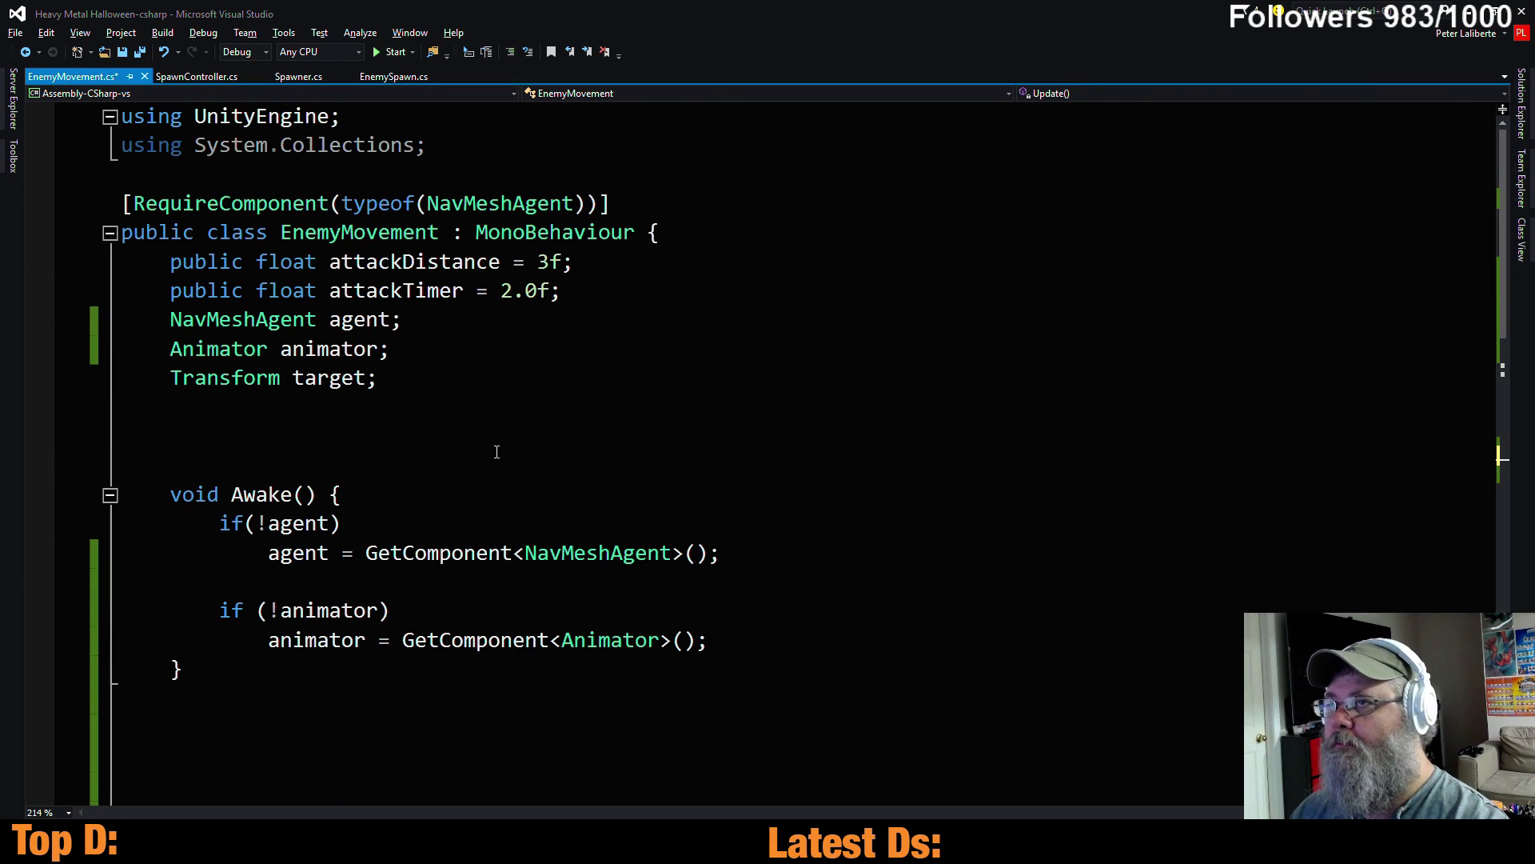
scroll(354, 633, "down", 6)
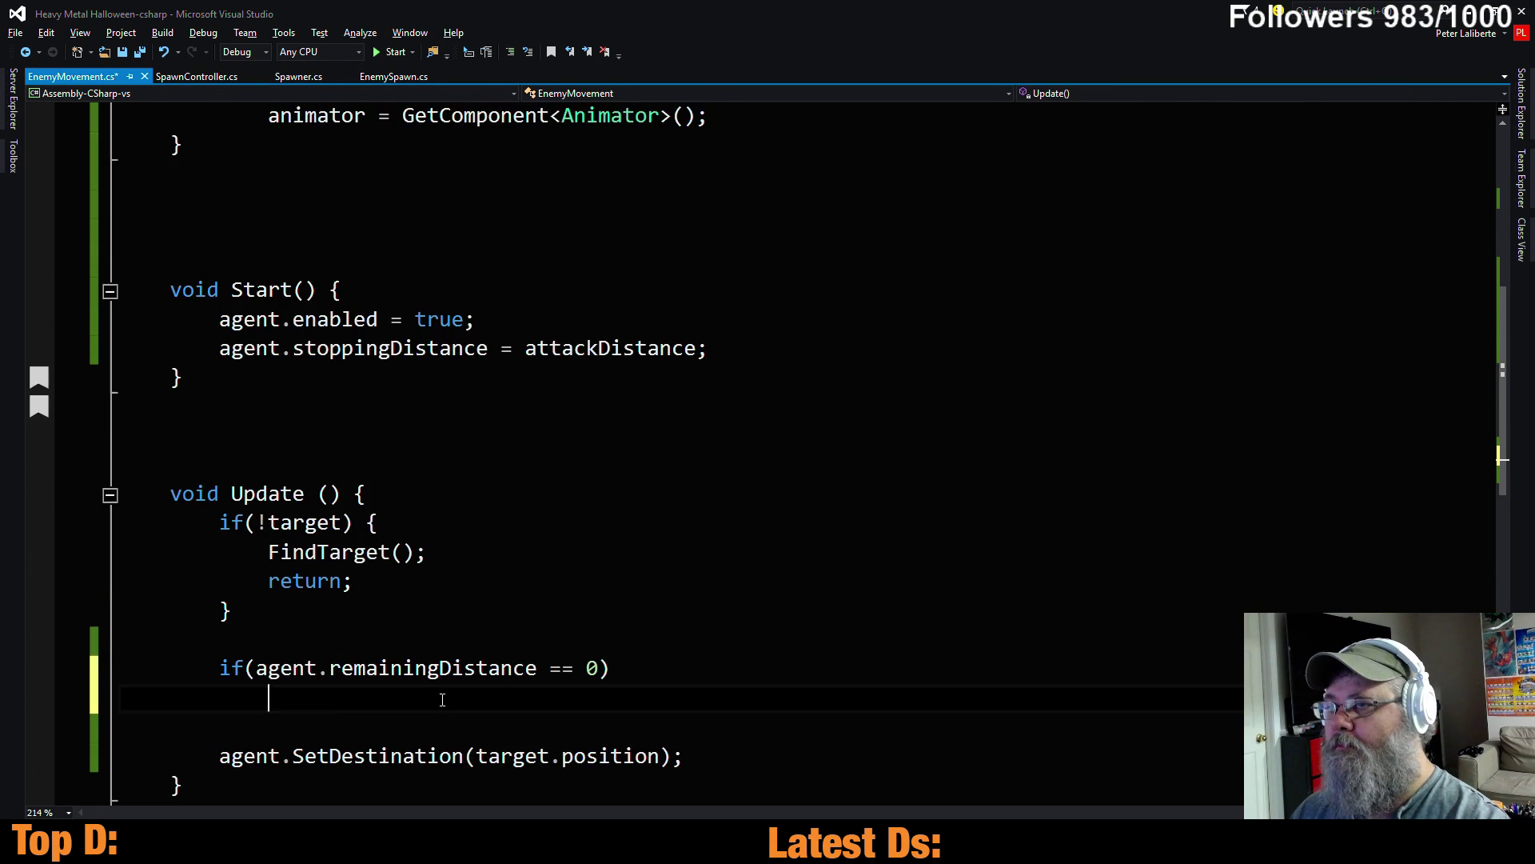
scroll(442, 696, "down", 5)
Write animator.SetBool("HuntPlayer", false); under the check and save
type("an")
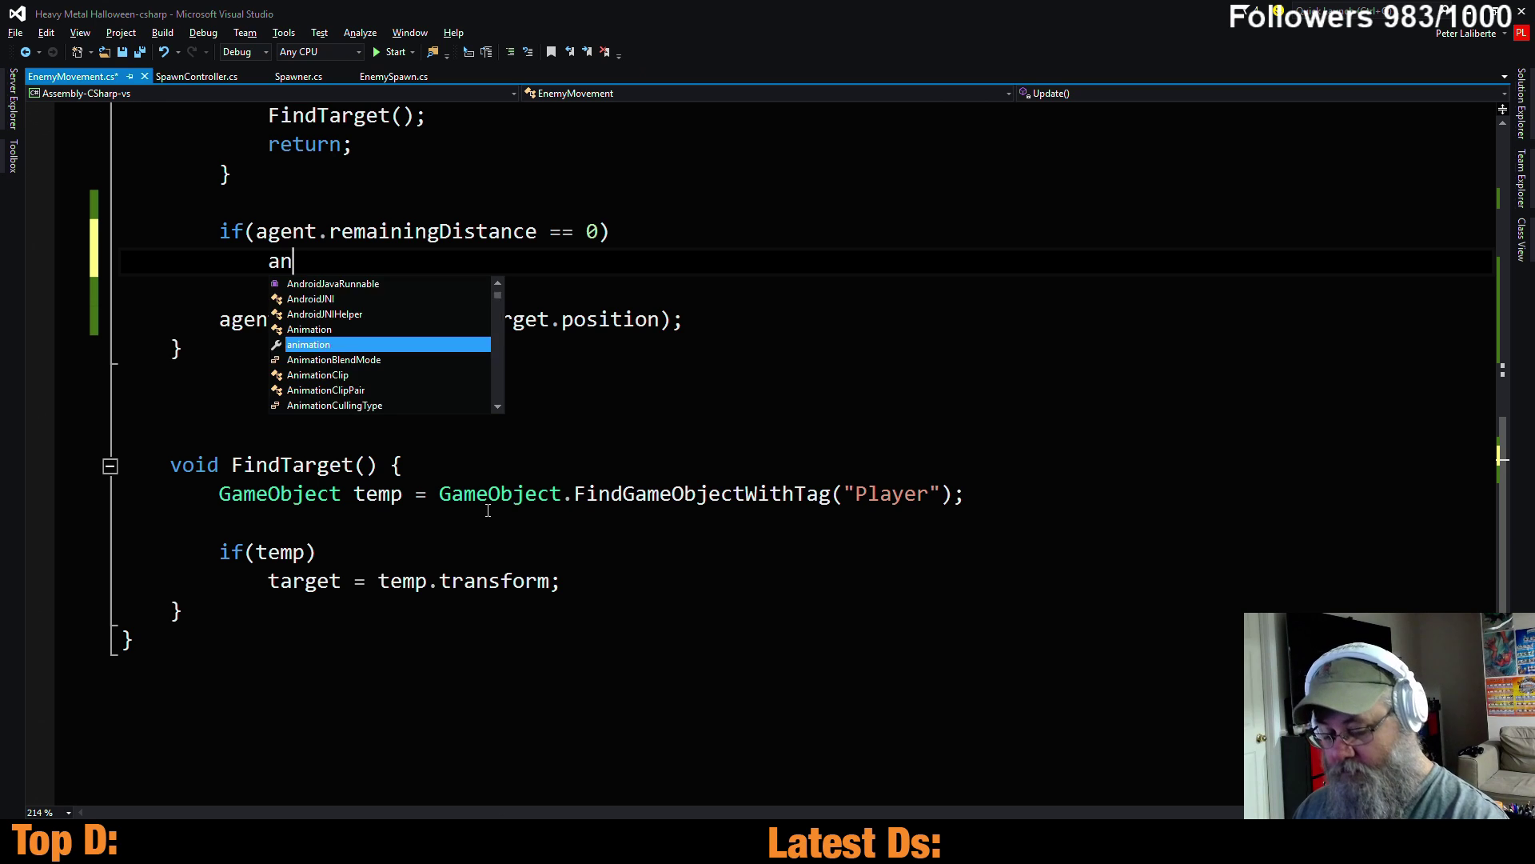
type("imator")
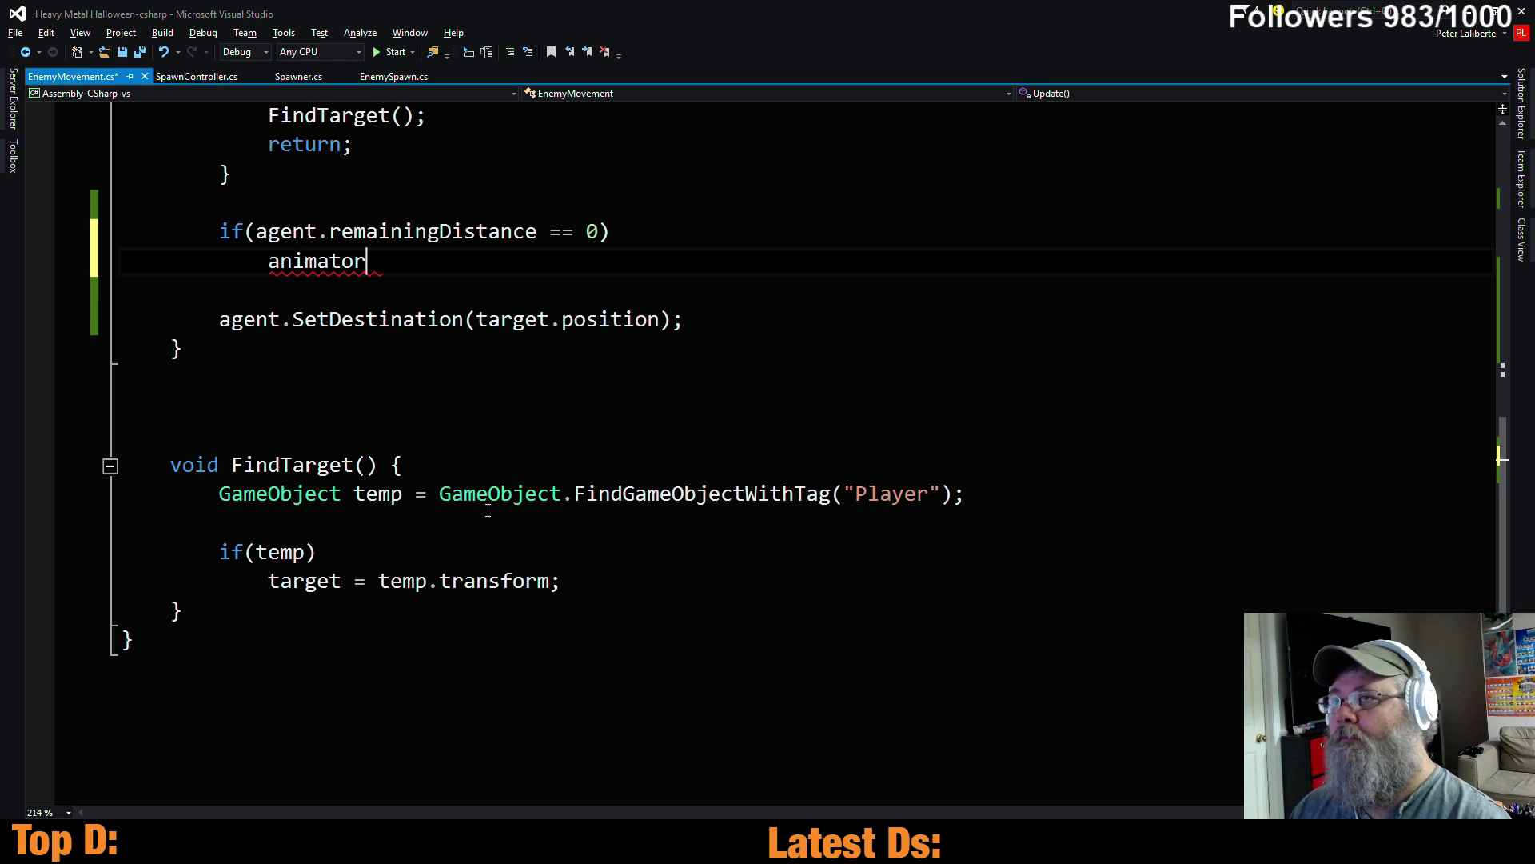
type(".Set")
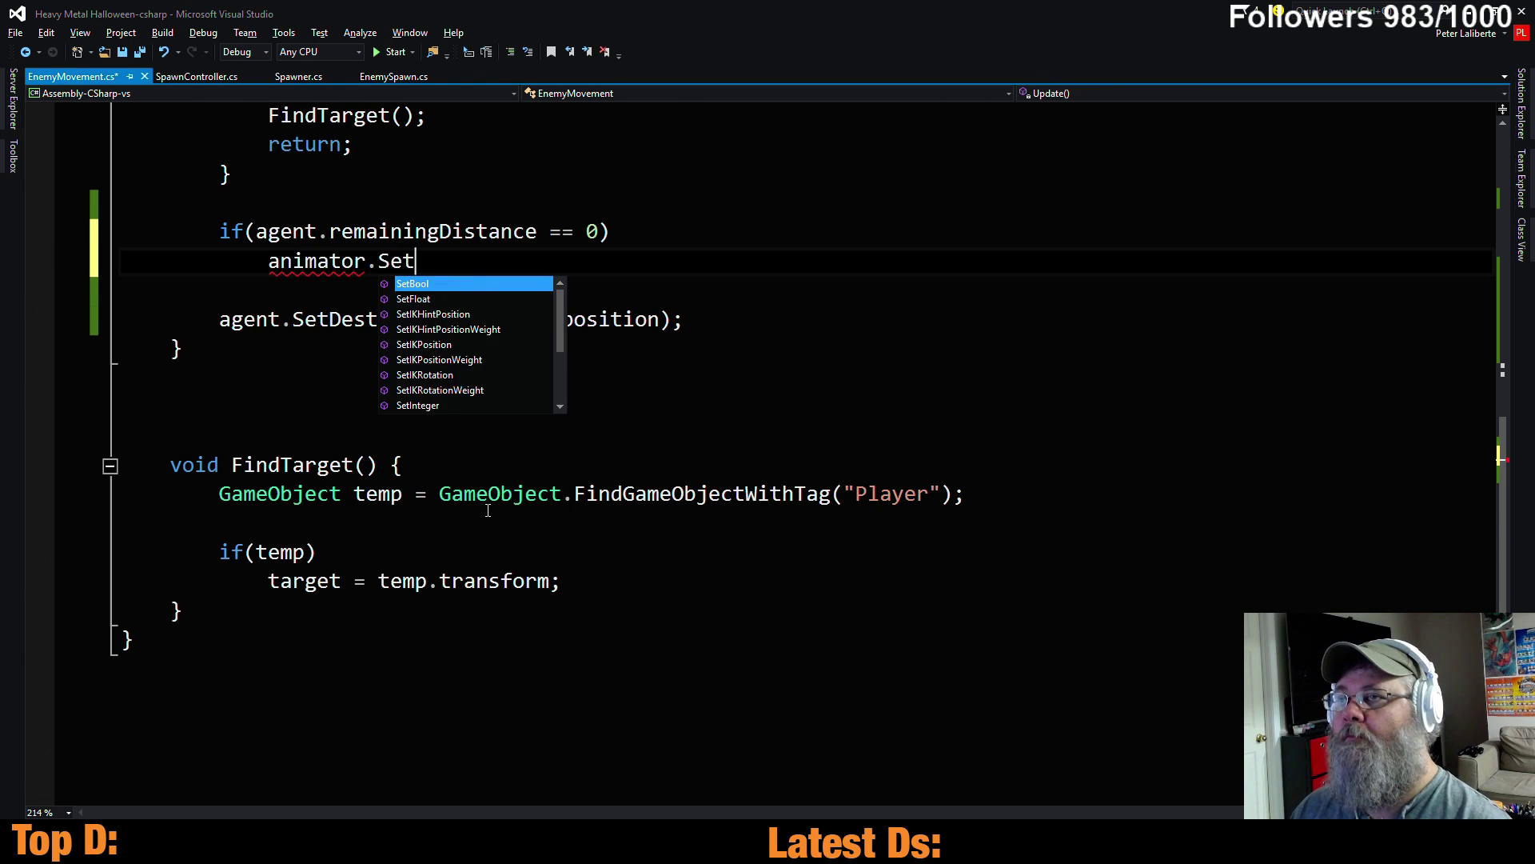
key("Tab")
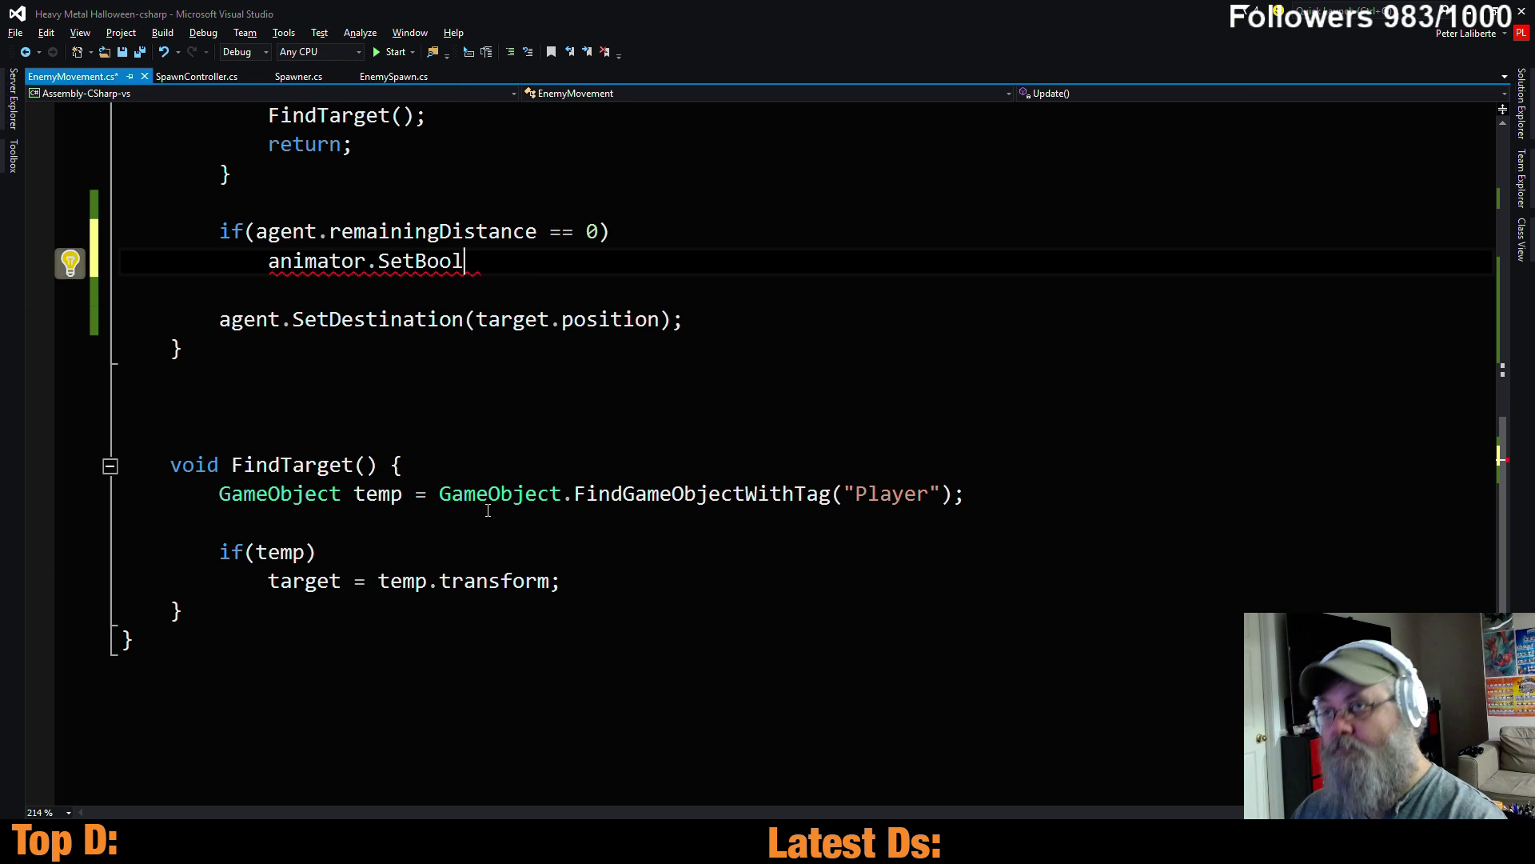
type("(\"HuntPlayer")
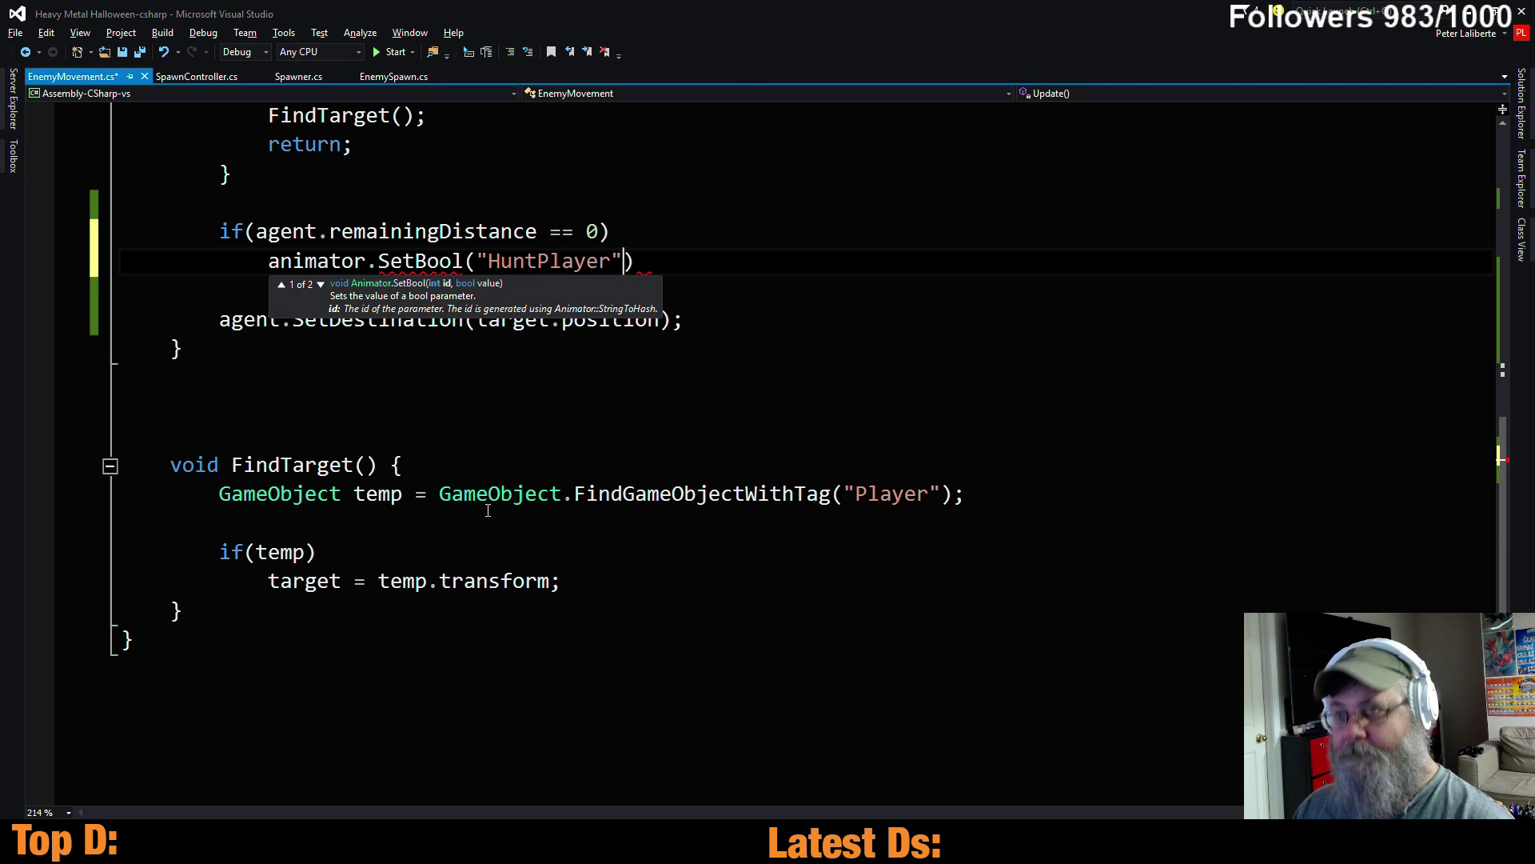
type(", fa")
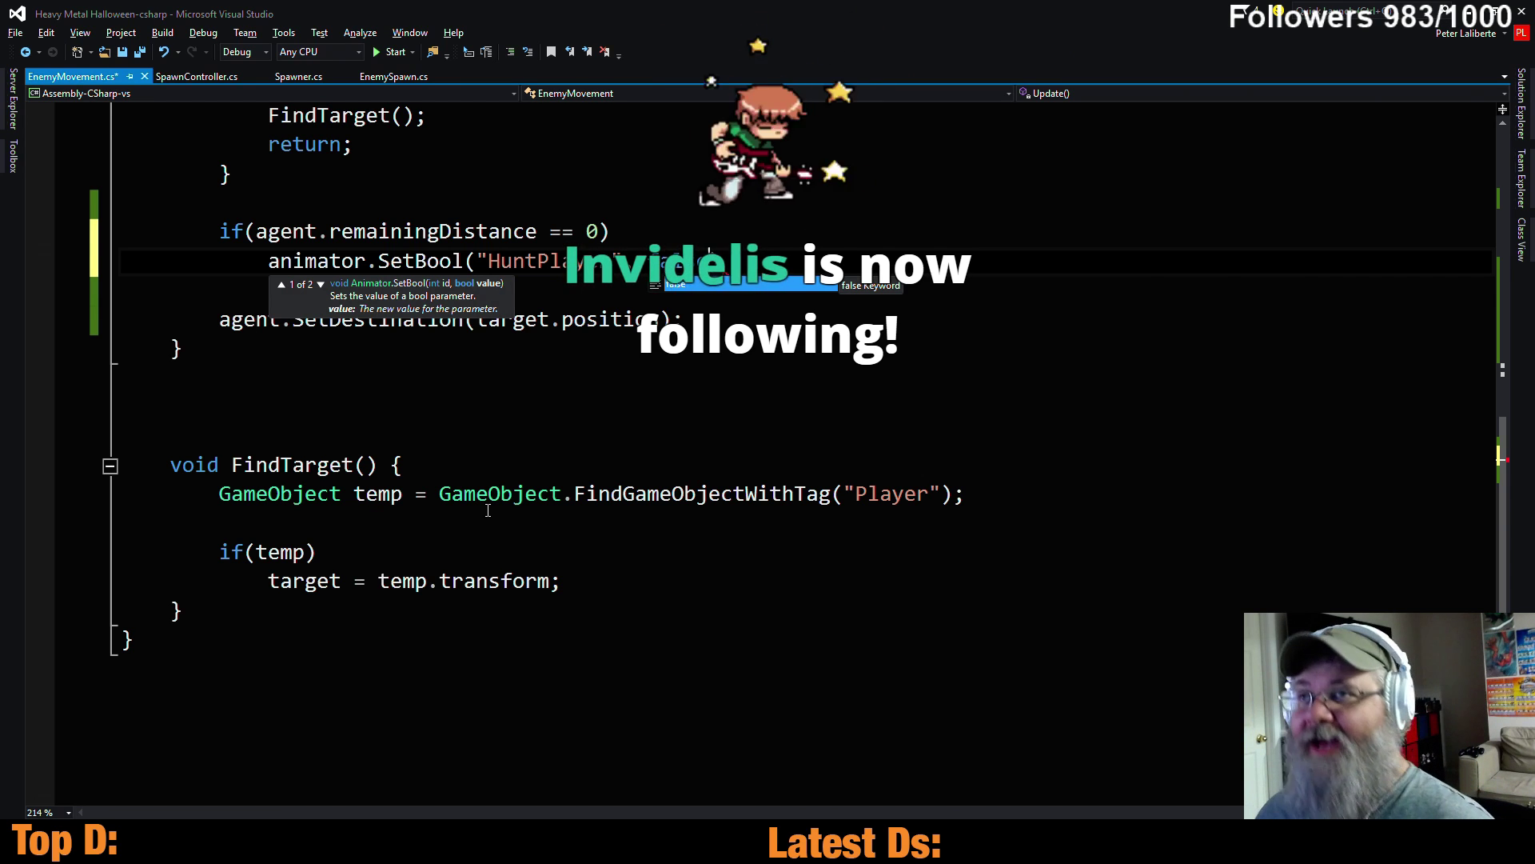
type(");")
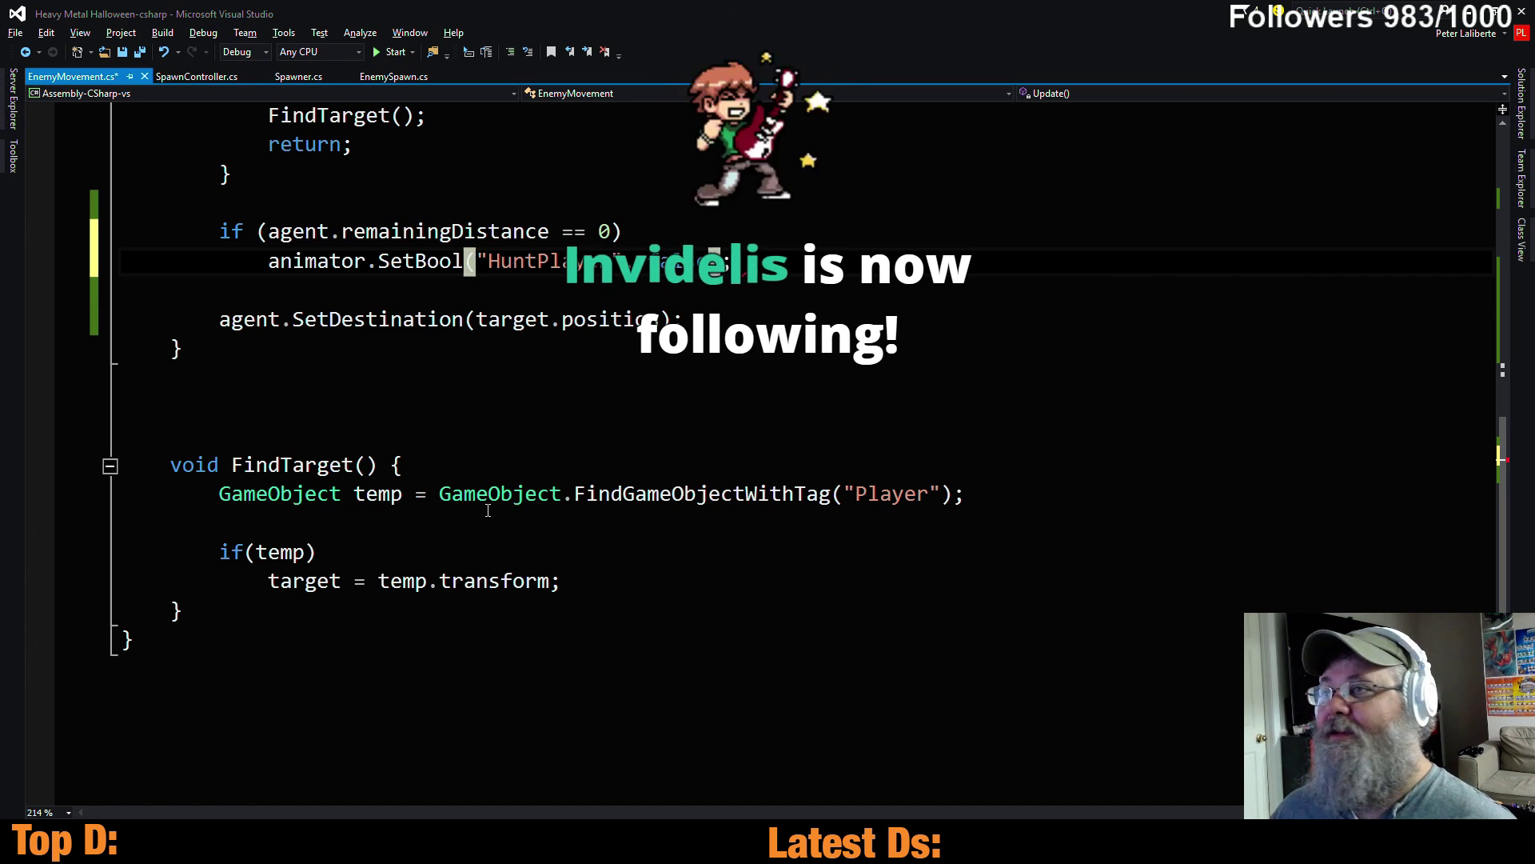
key("Down")
key("Down")
key("ctrl+s")
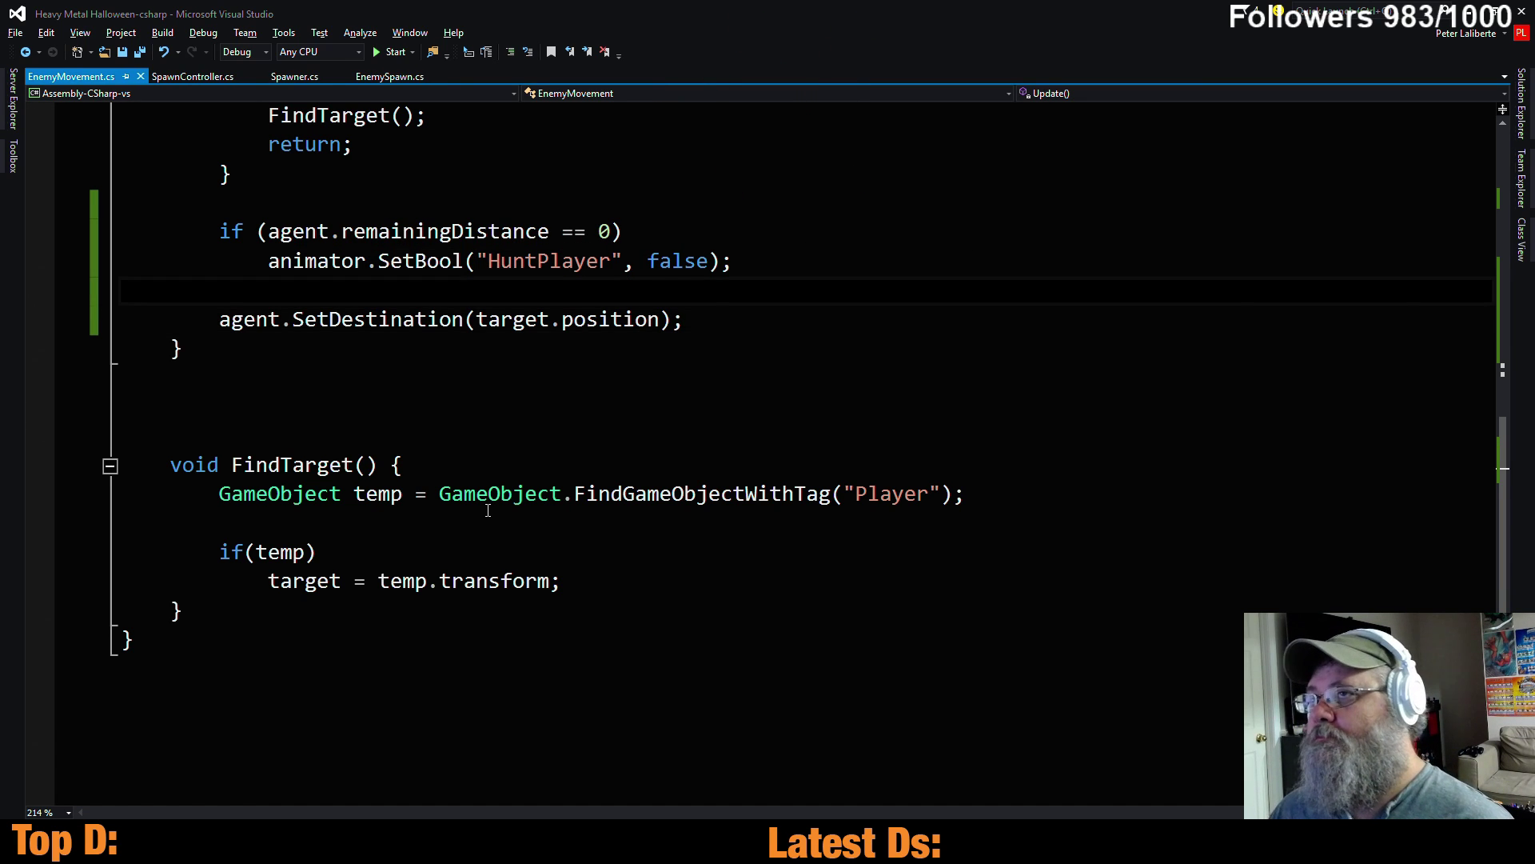
Add an else branch containing the same SetBool("HuntPlayer", false) line and save
key("Up")
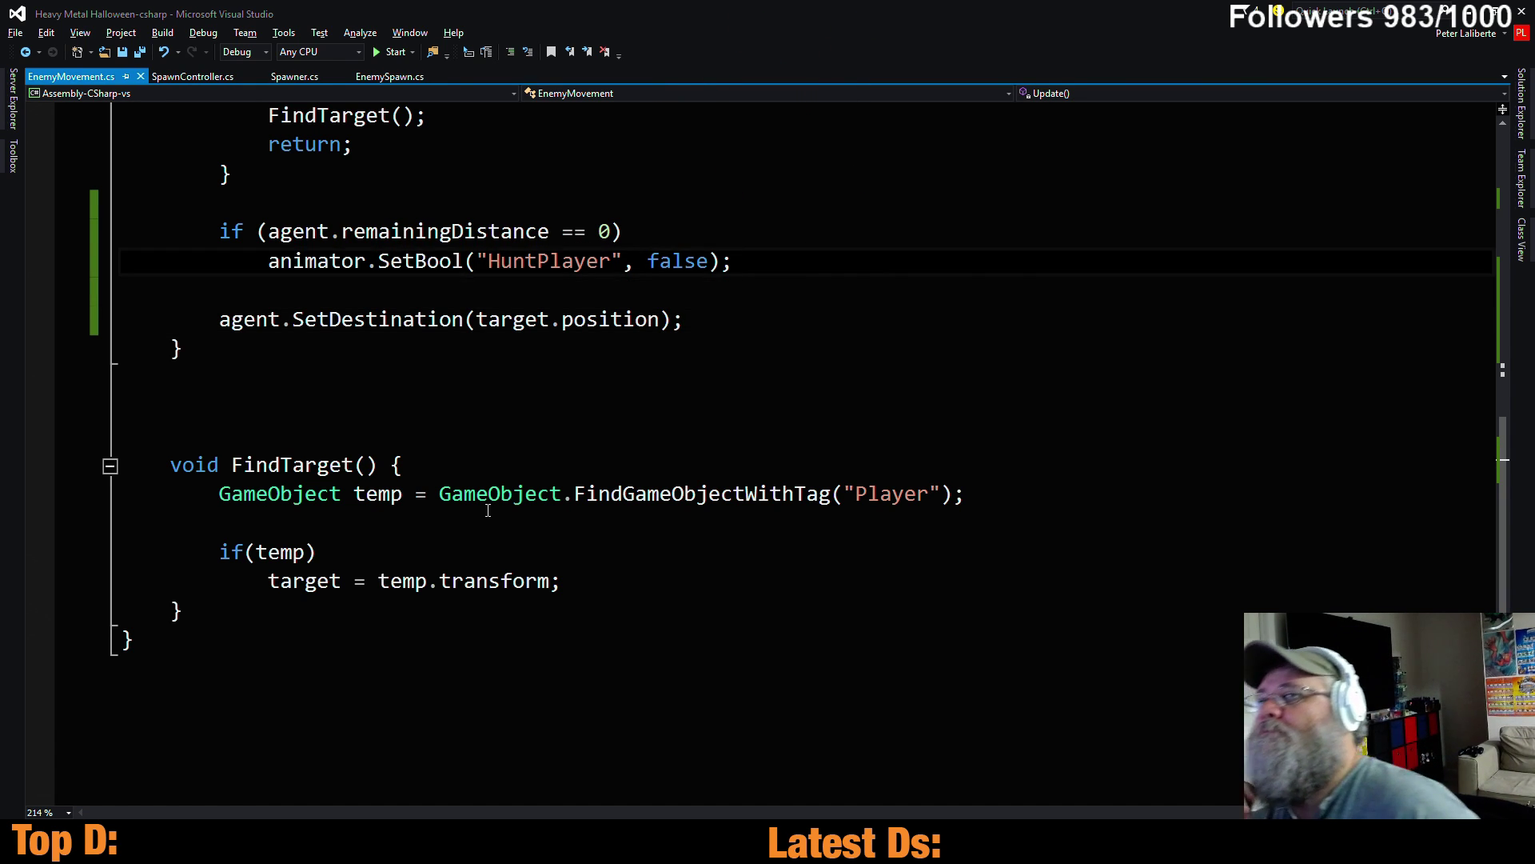
key("Return")
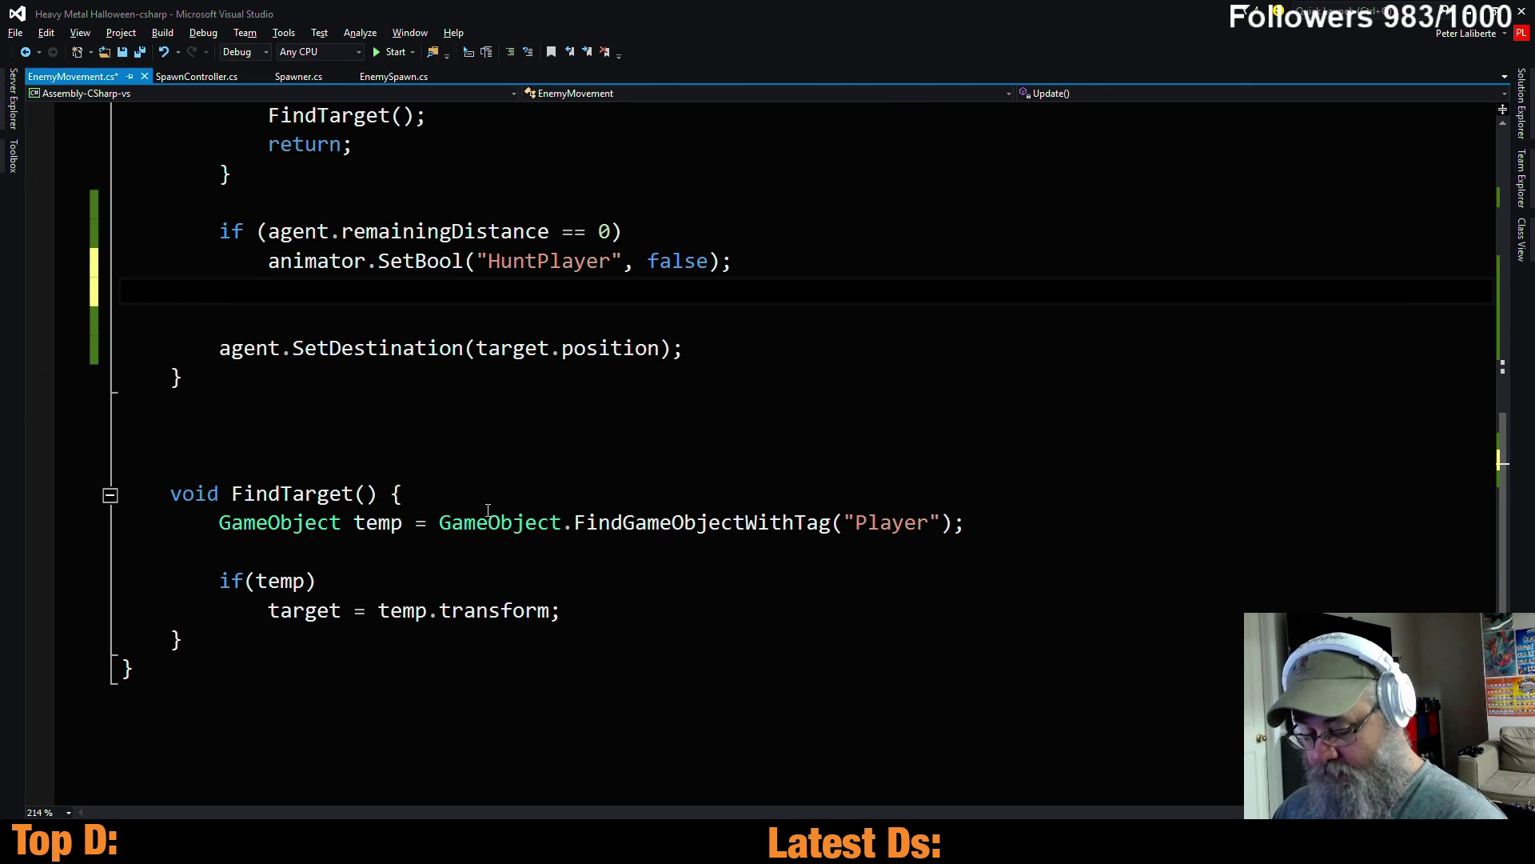
type("else")
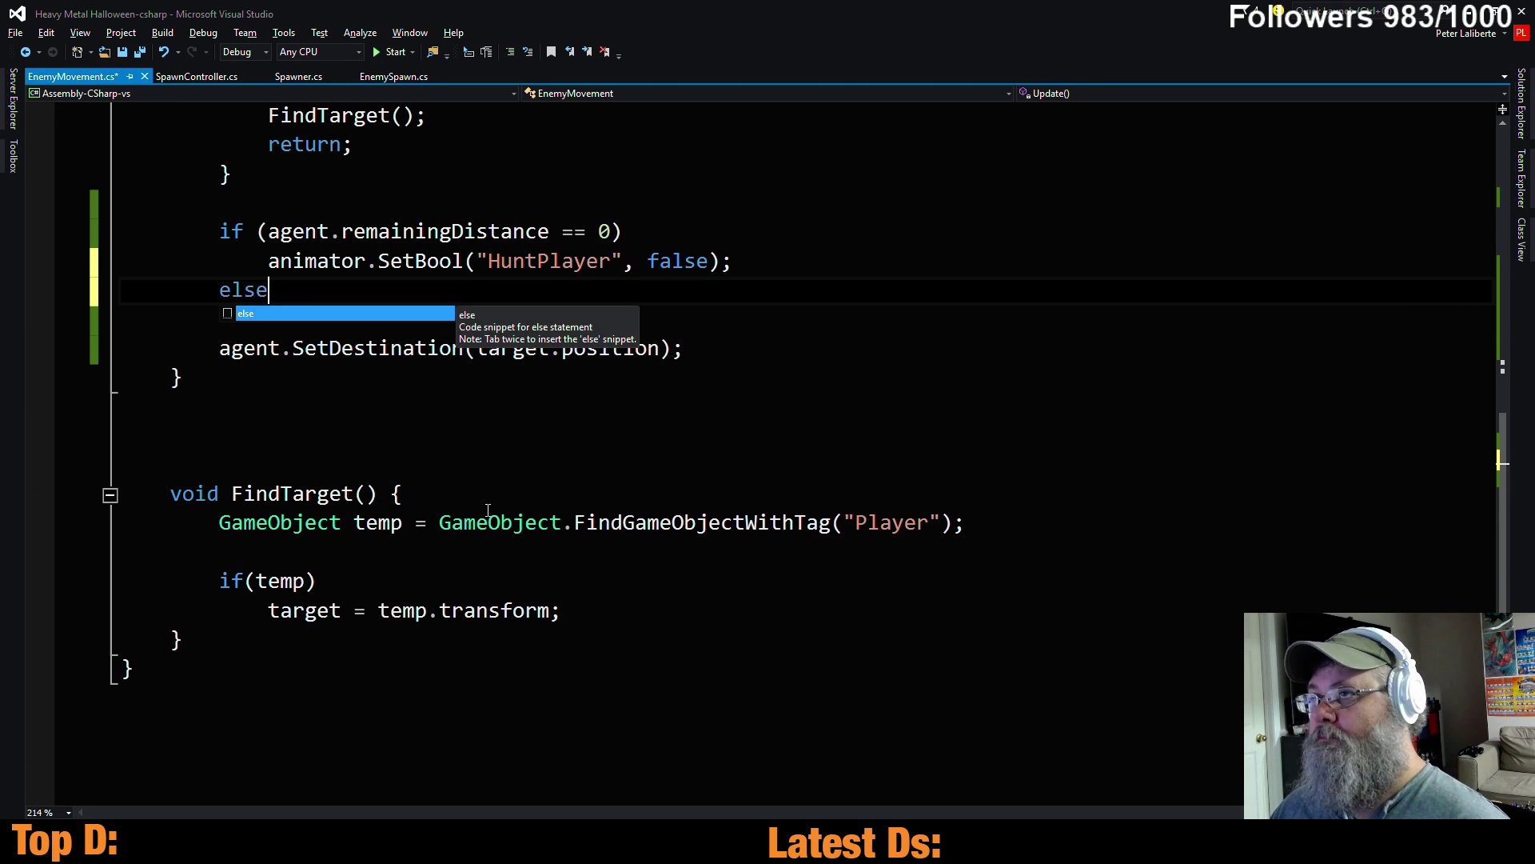
key("Escape")
key("Down")
key("Up")
key("Up")
key("shift+End")
key("ctrl+c")
key("Down")
key("Down")
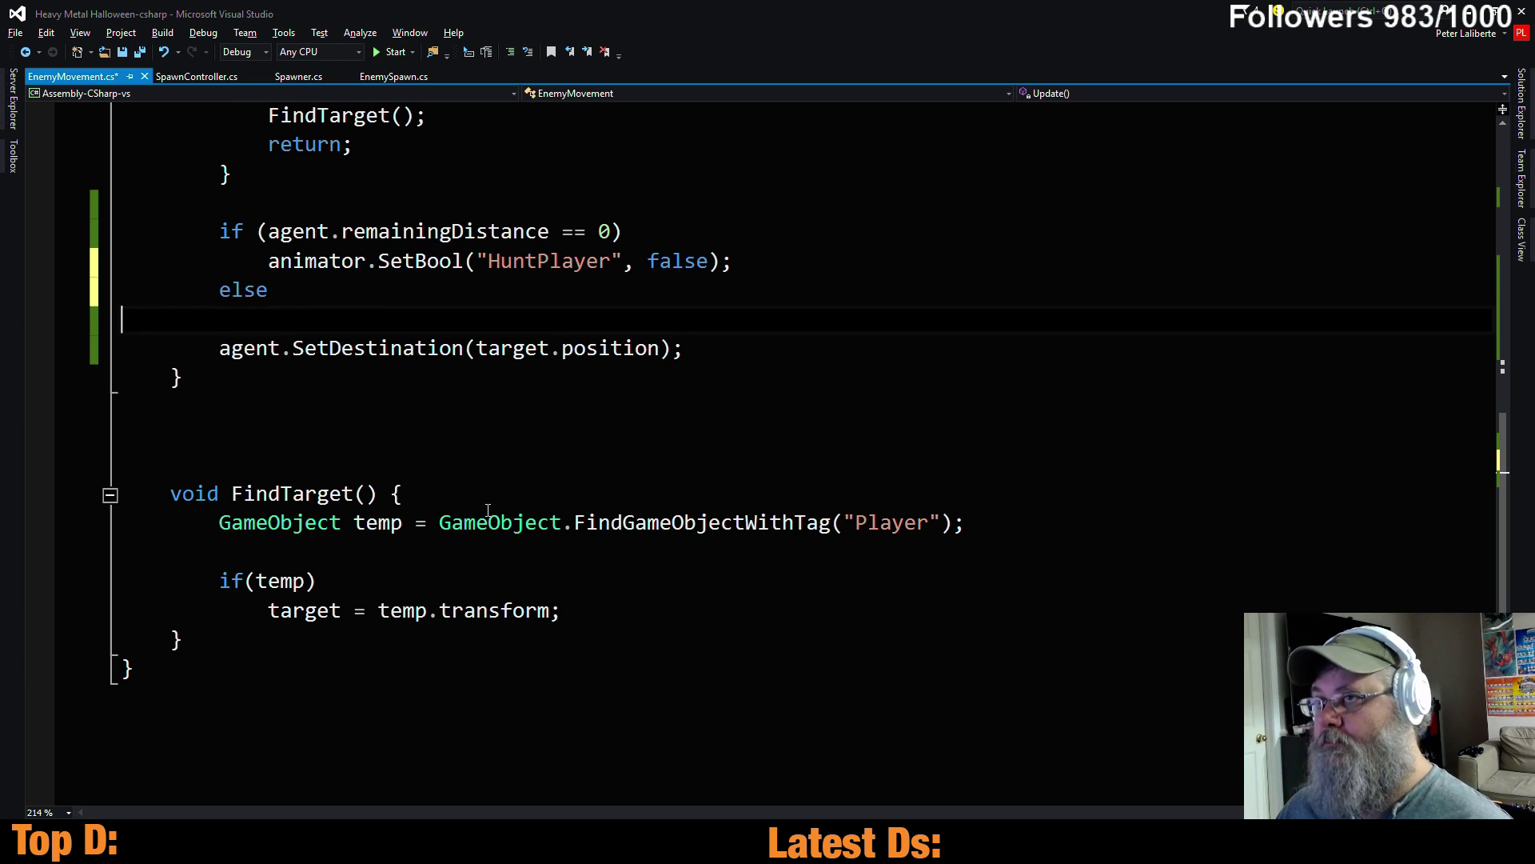
key("ctrl+v")
key("ctrl+s")
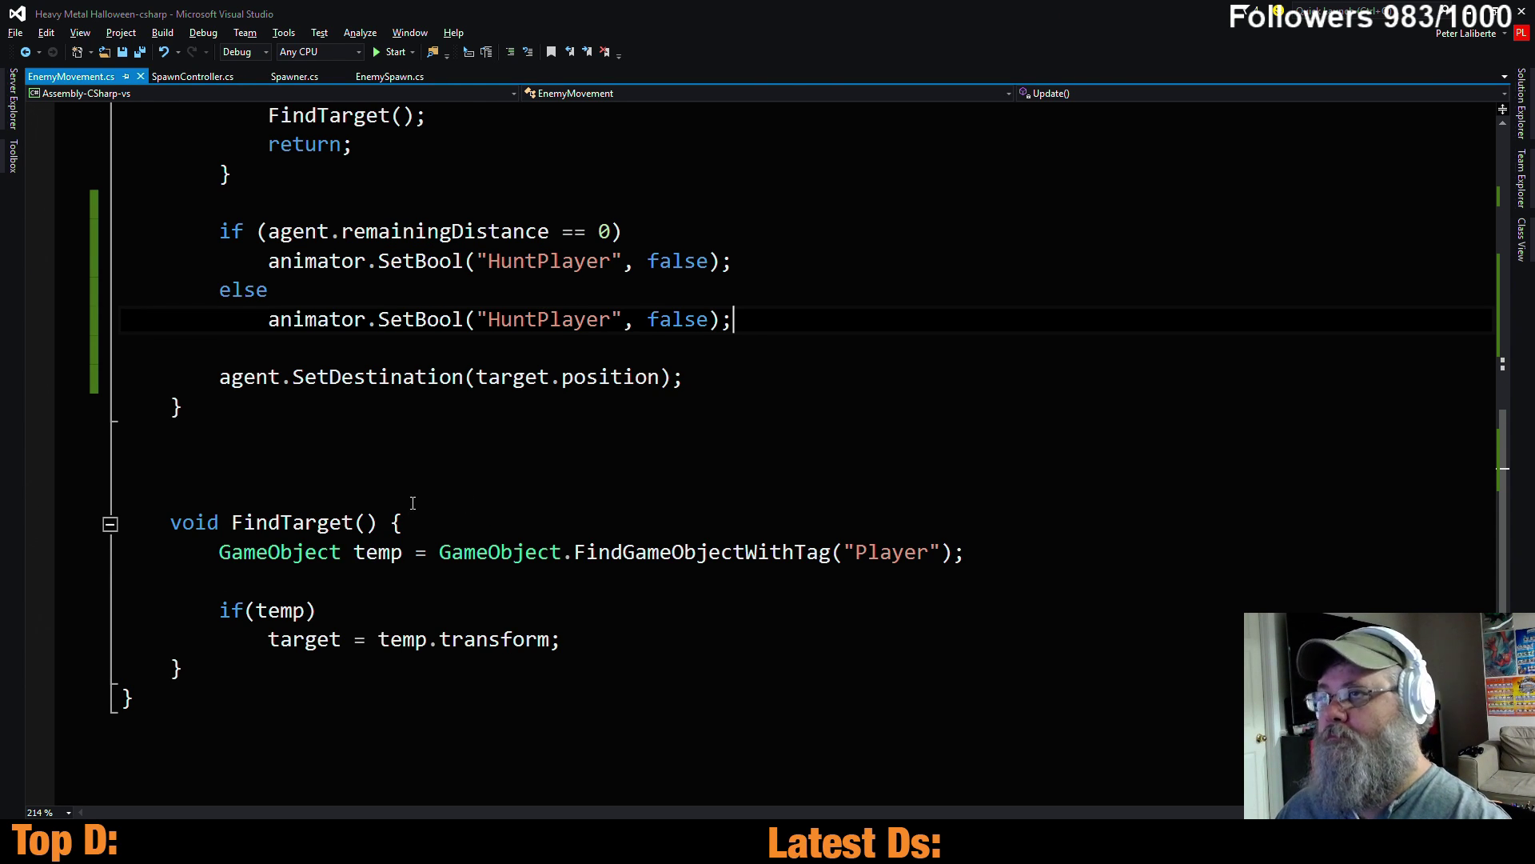
Switch to the Unity editor and clear the Console
key("alt+Tab")
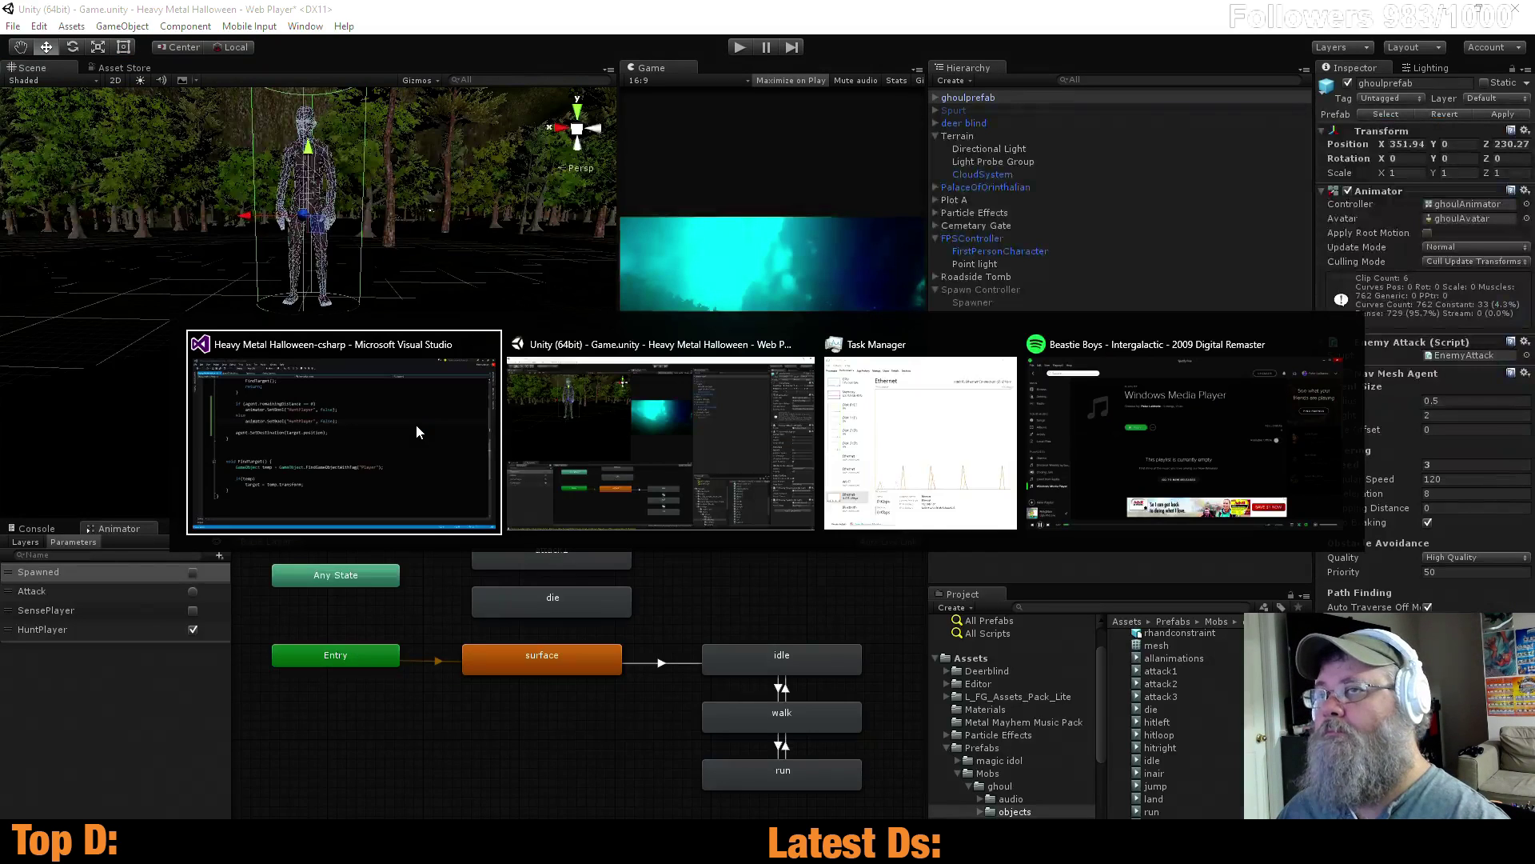
left_click(417, 426)
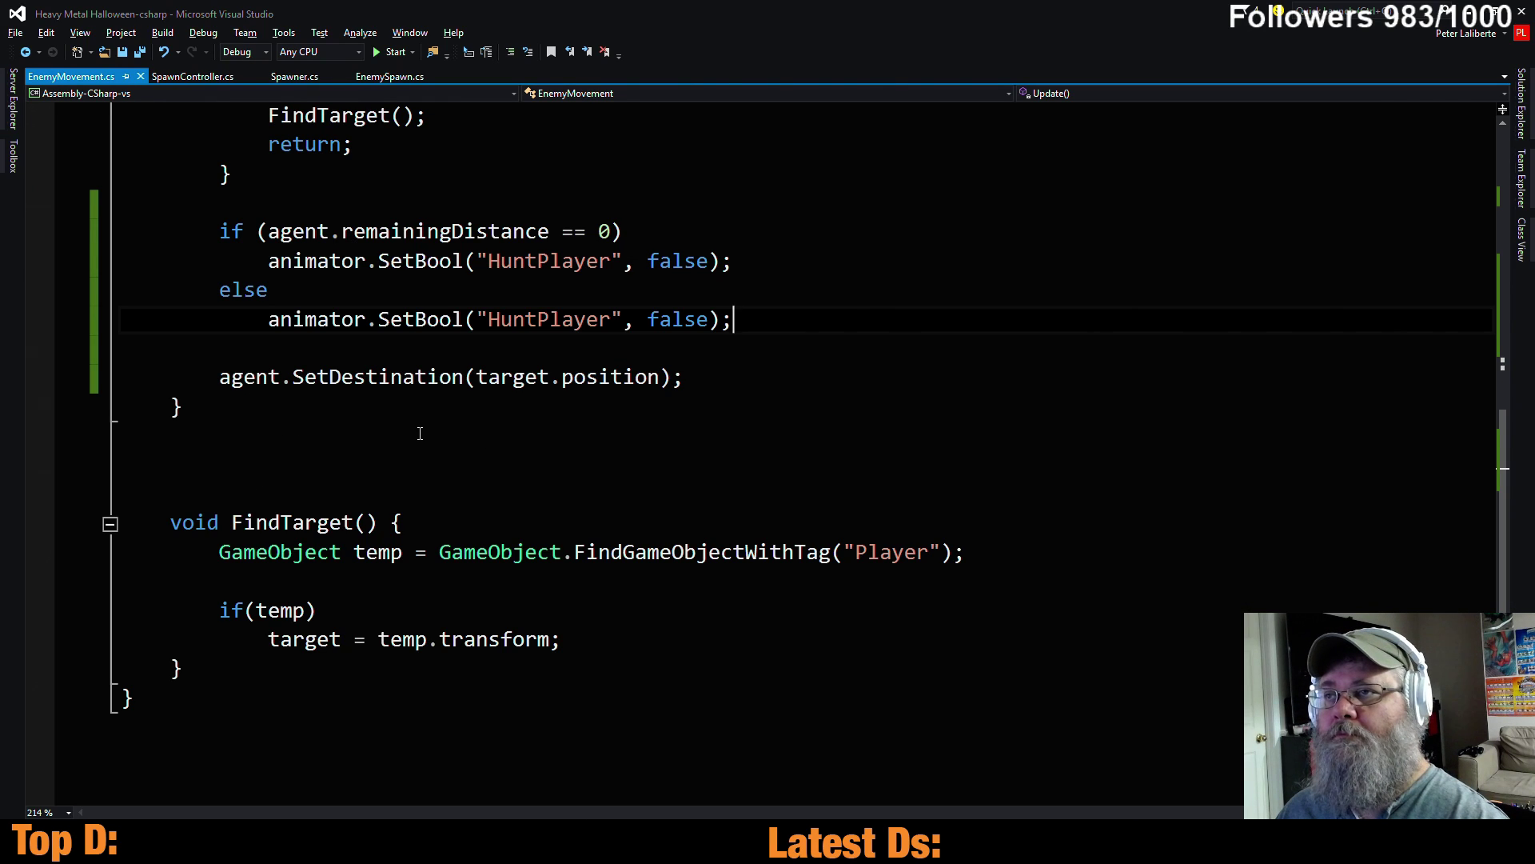
key("alt+Tab")
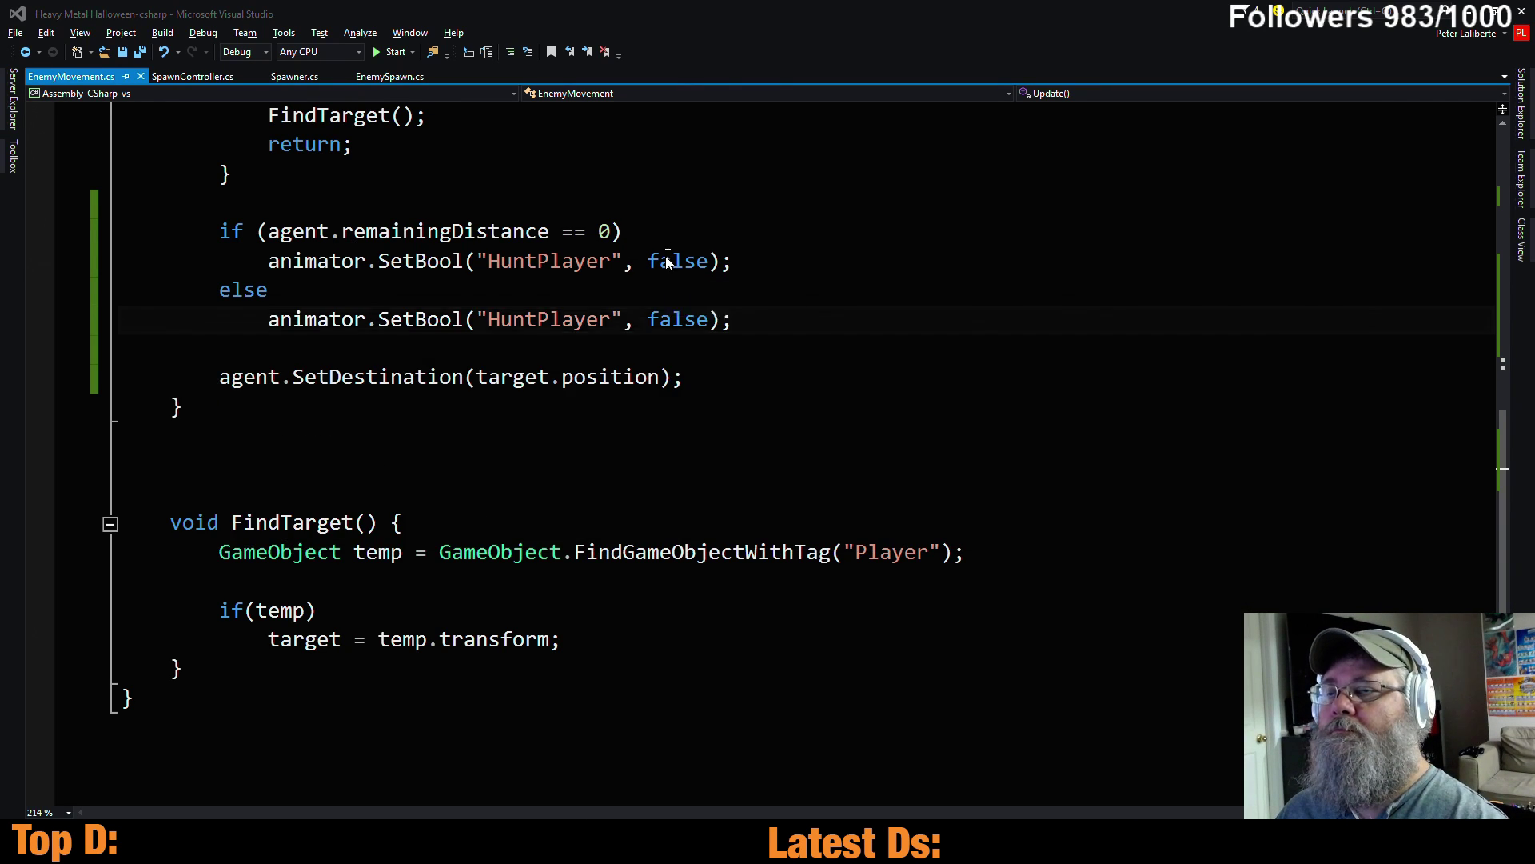
key("alt+Tab")
left_click(626, 432)
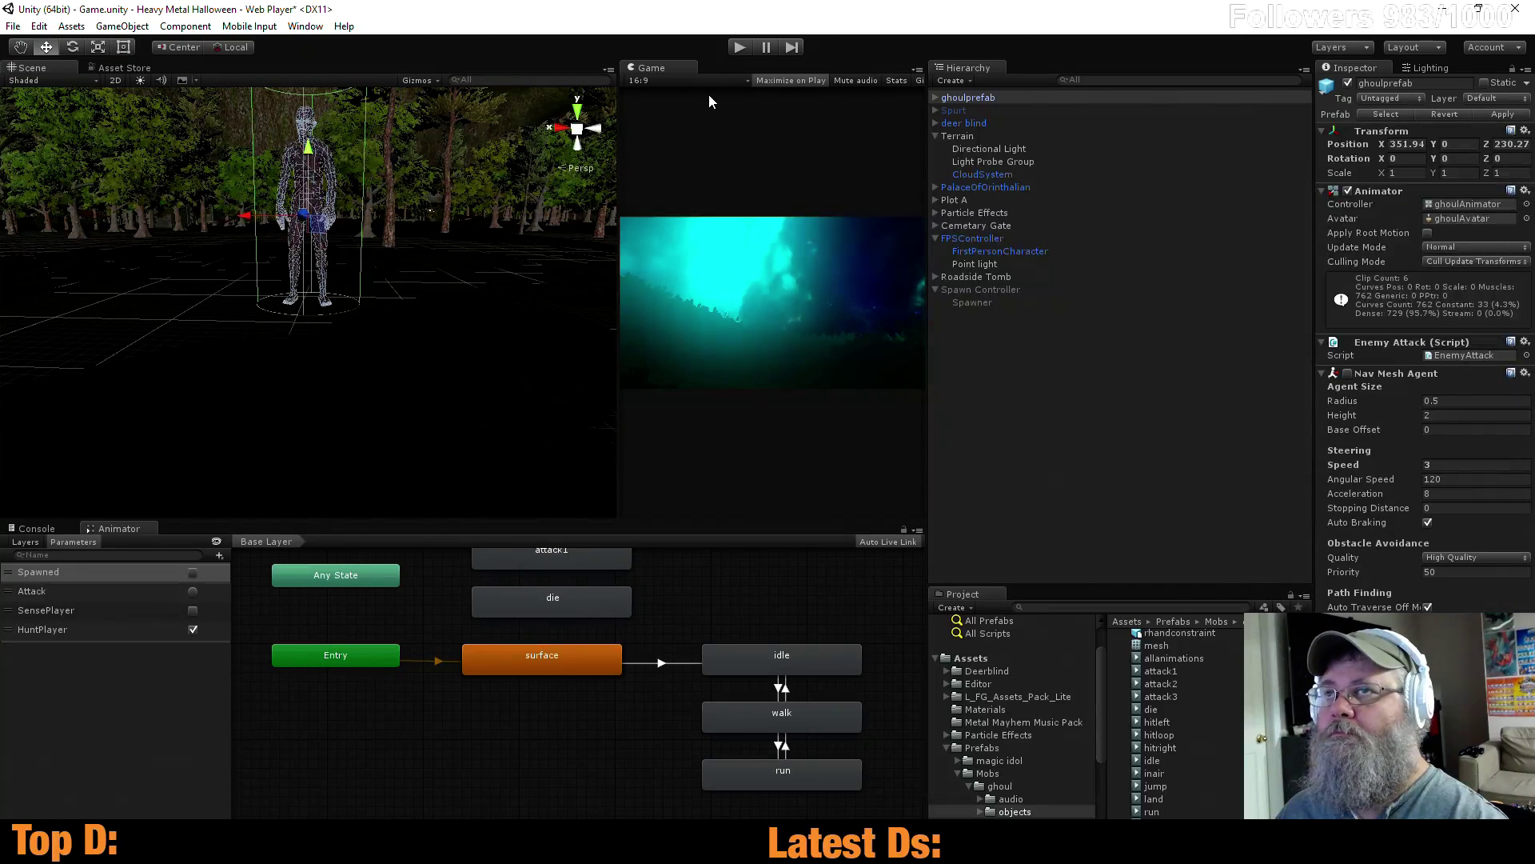
left_click(32, 529)
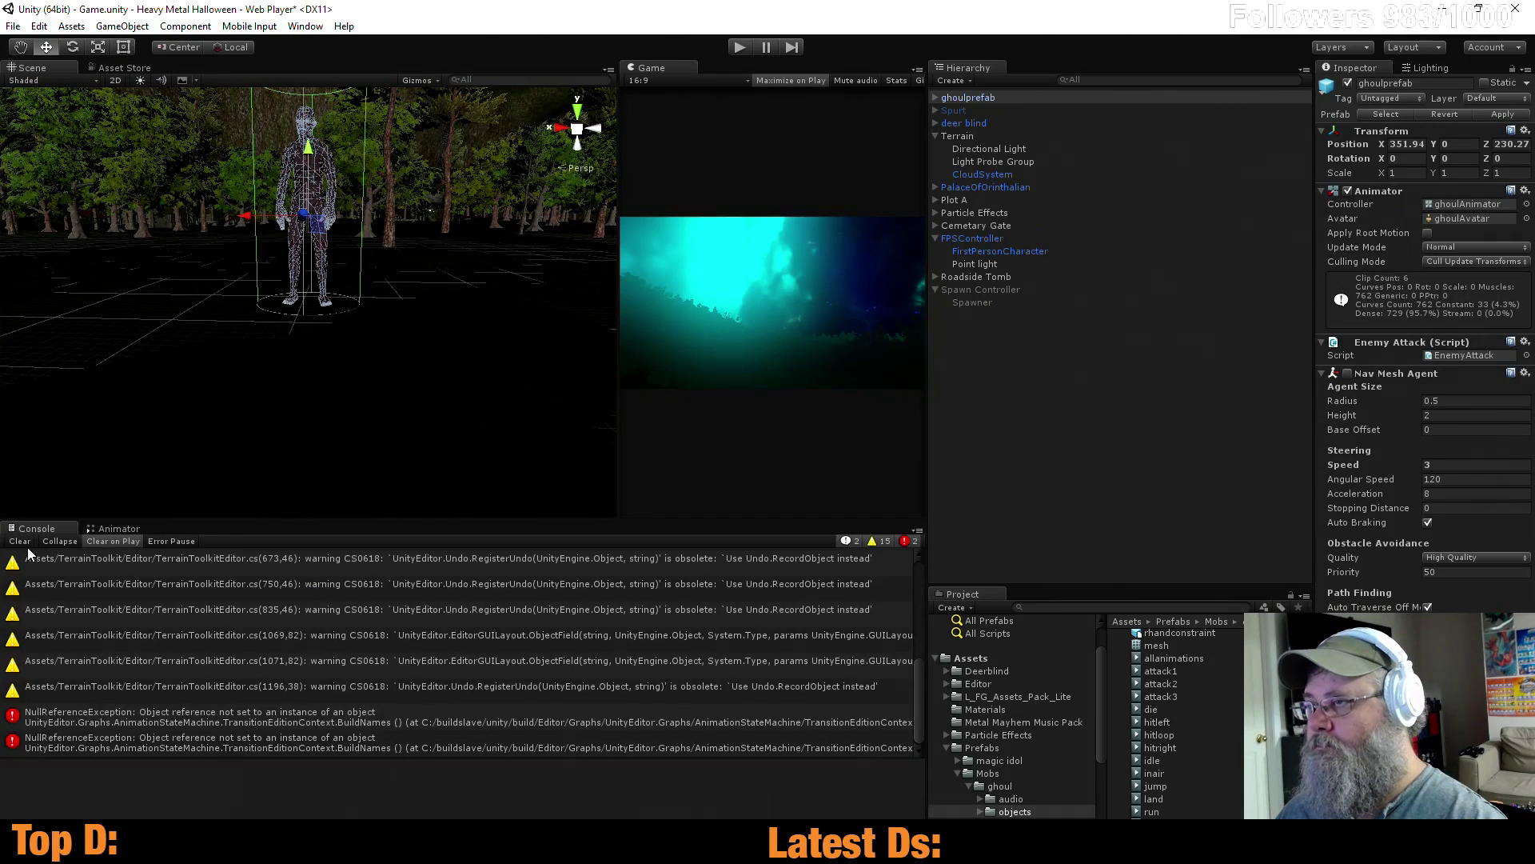
left_click(20, 542)
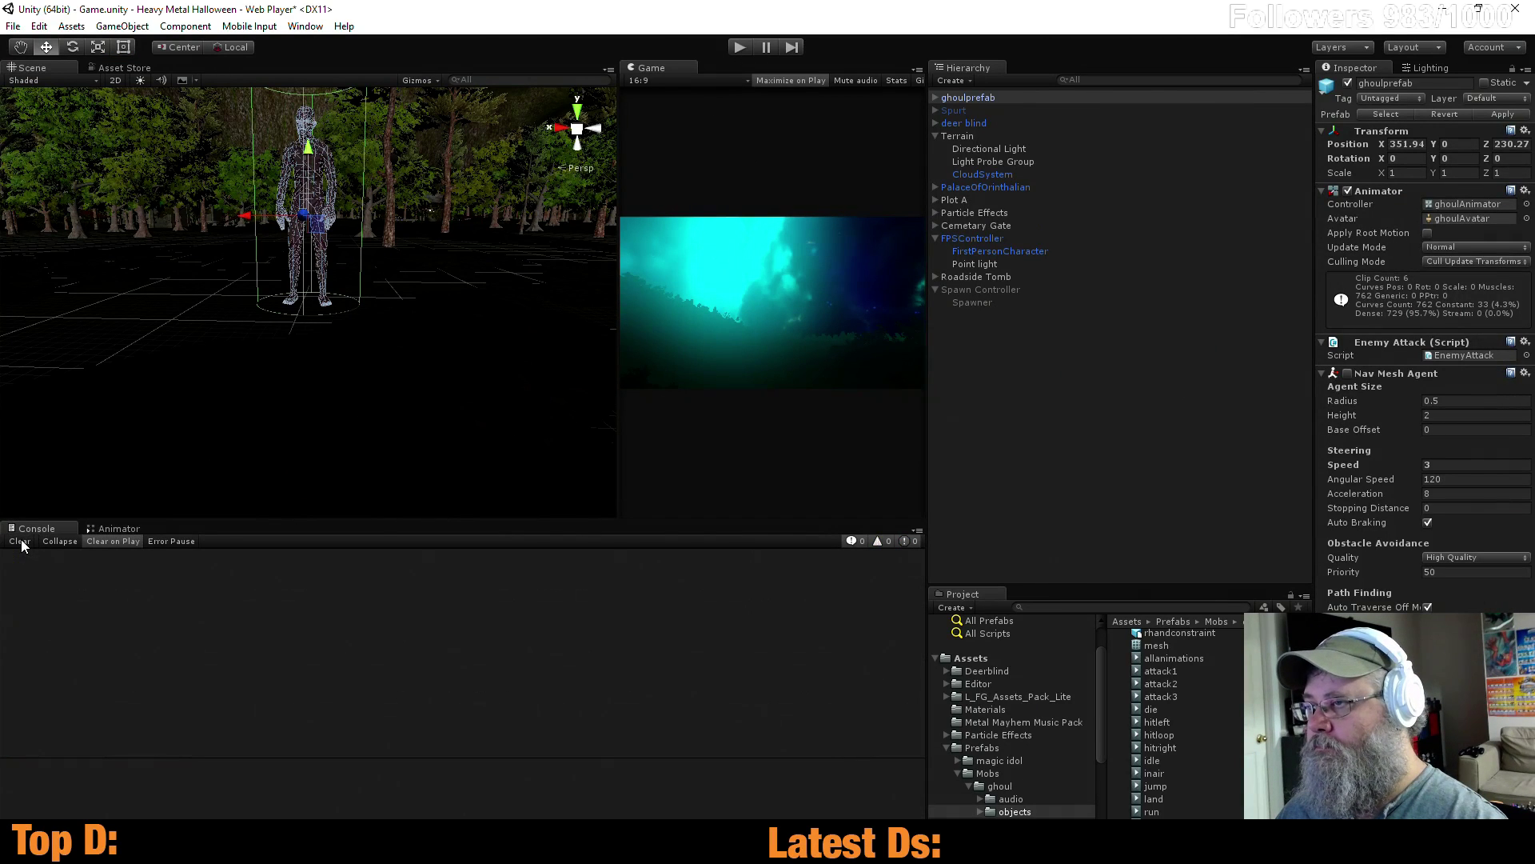
Play-test the scene, then inspect the NullReferenceException and the Animator graph
left_click(741, 46)
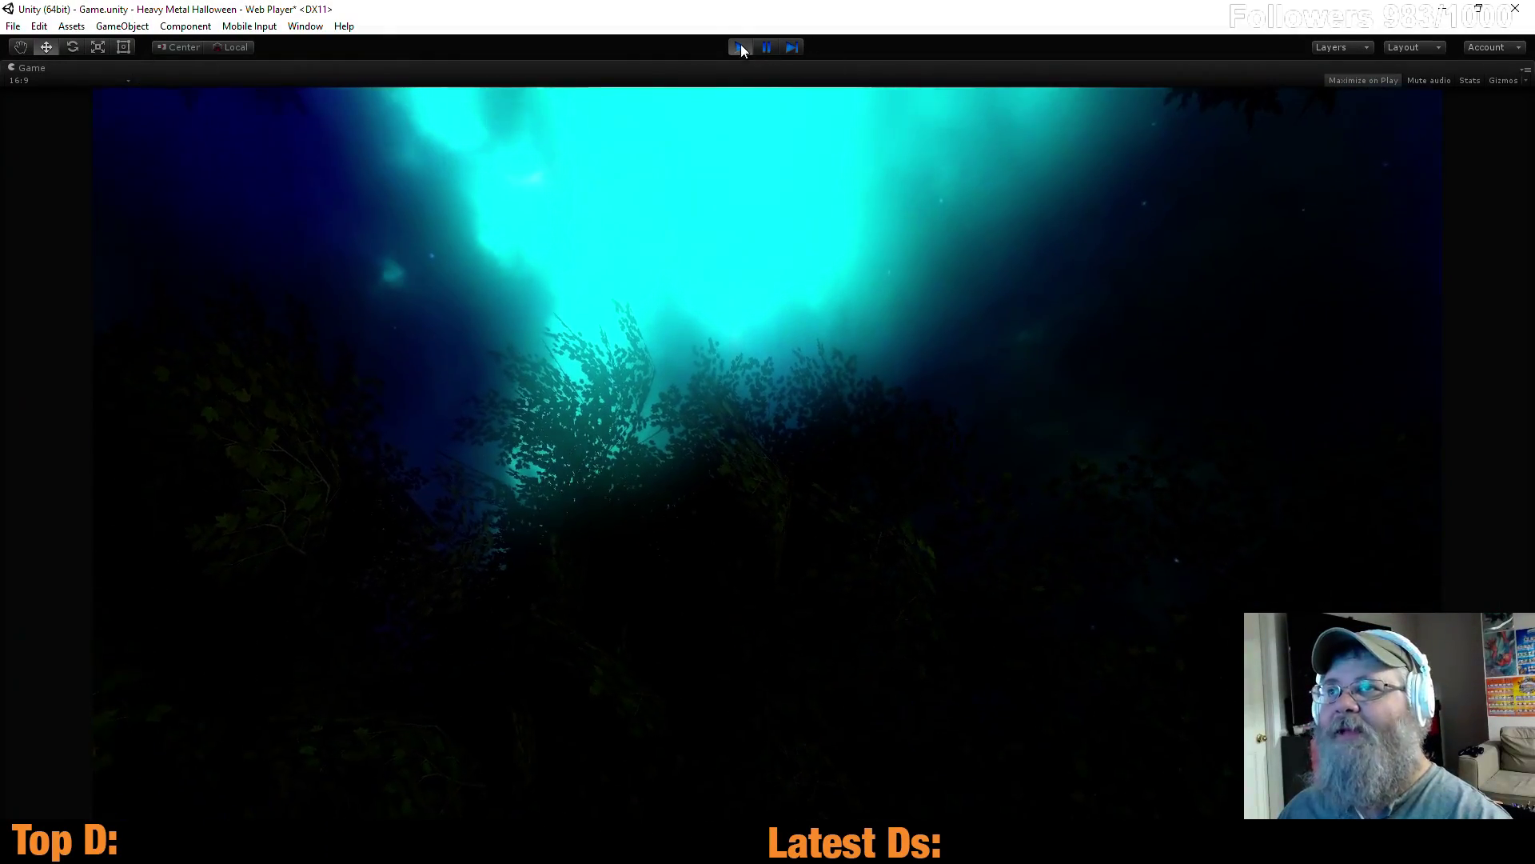
left_click(740, 47)
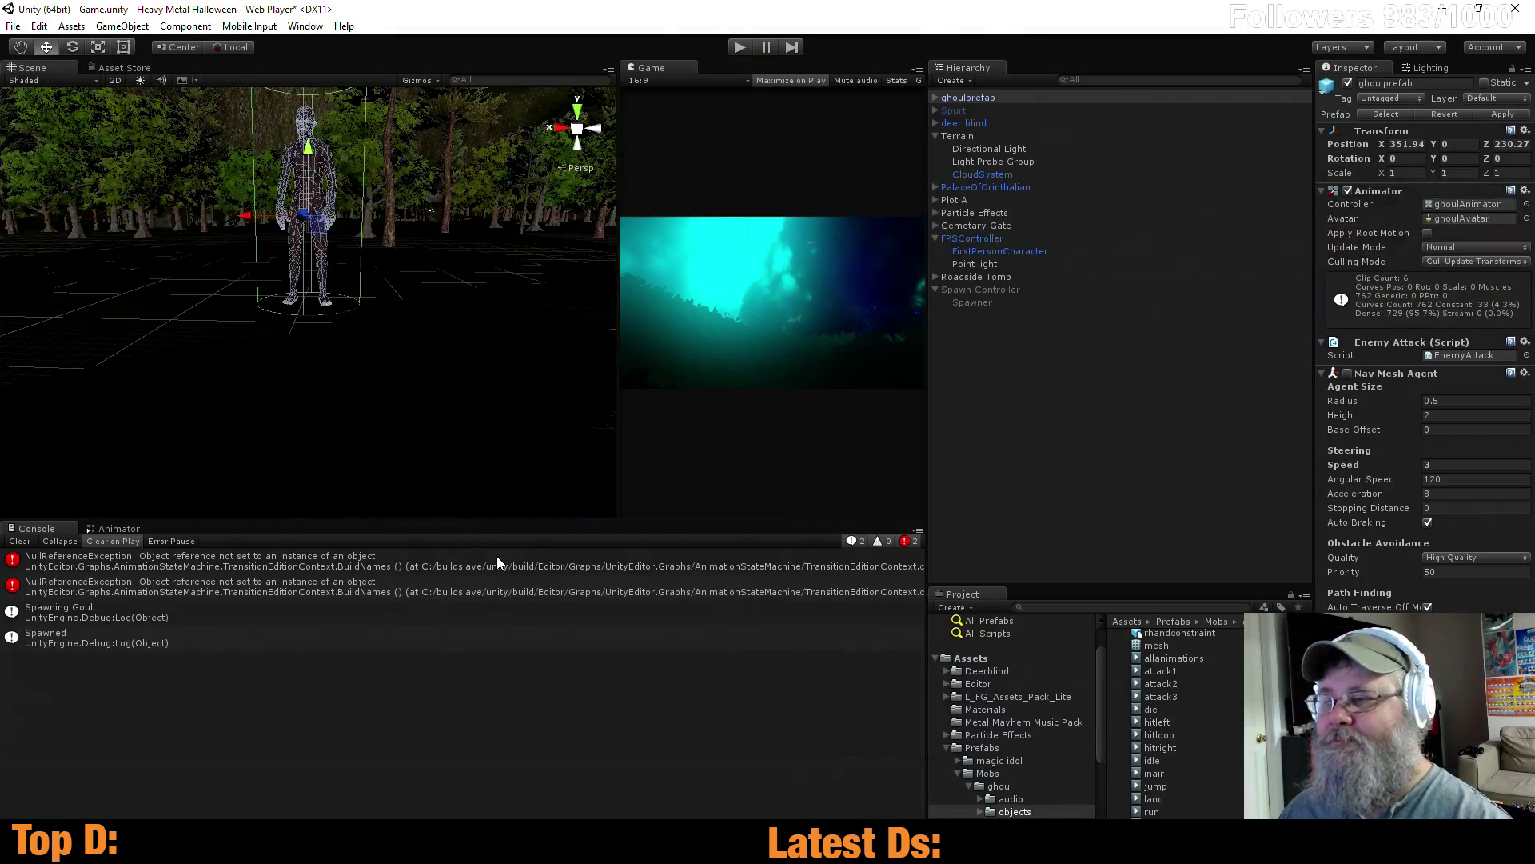
key("alt+Tab")
key("alt+Tab")
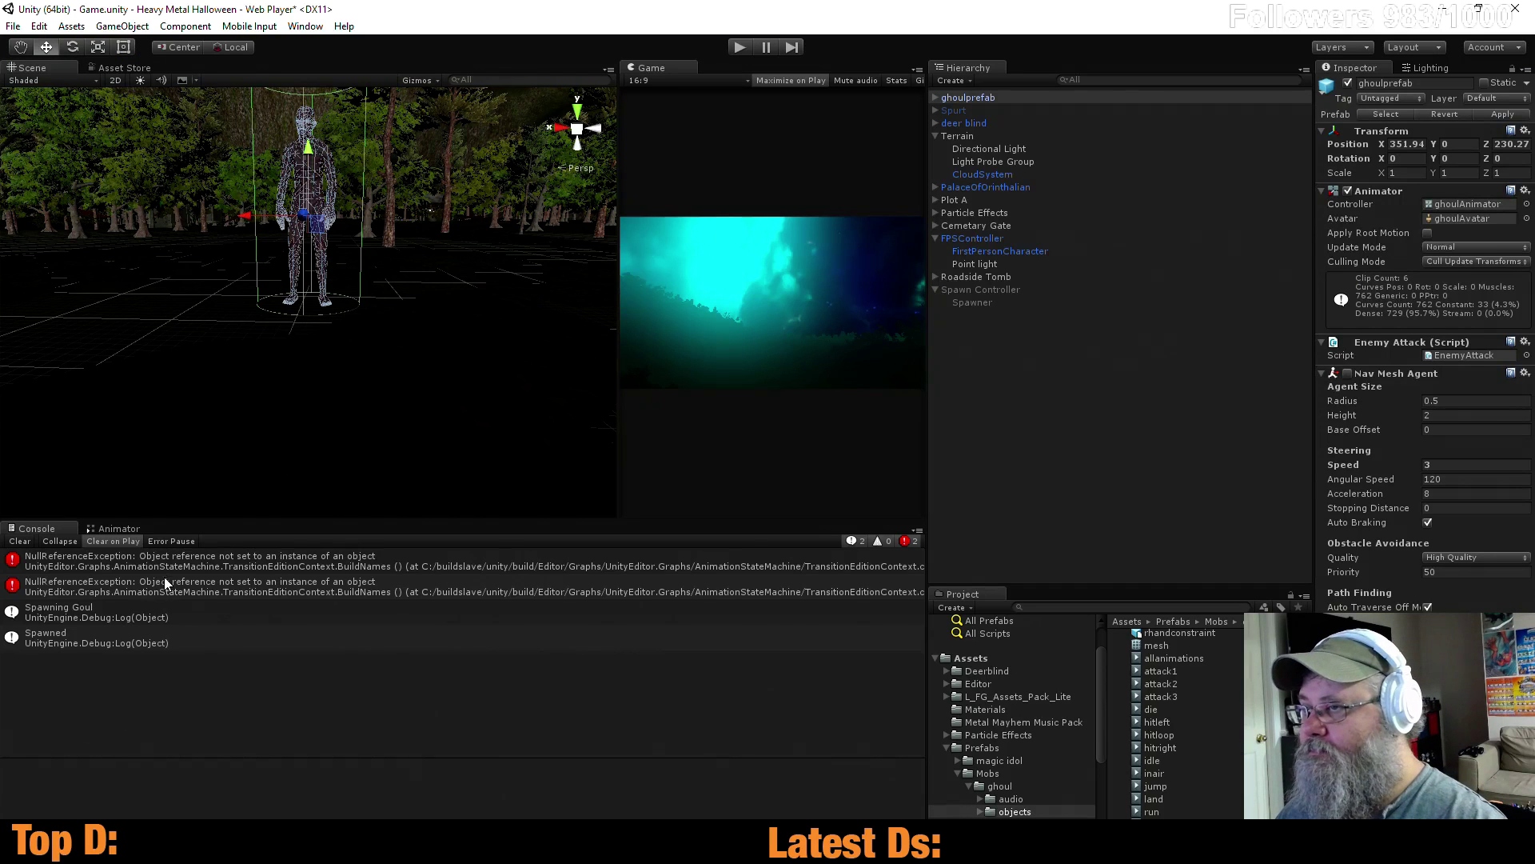
left_click(112, 570)
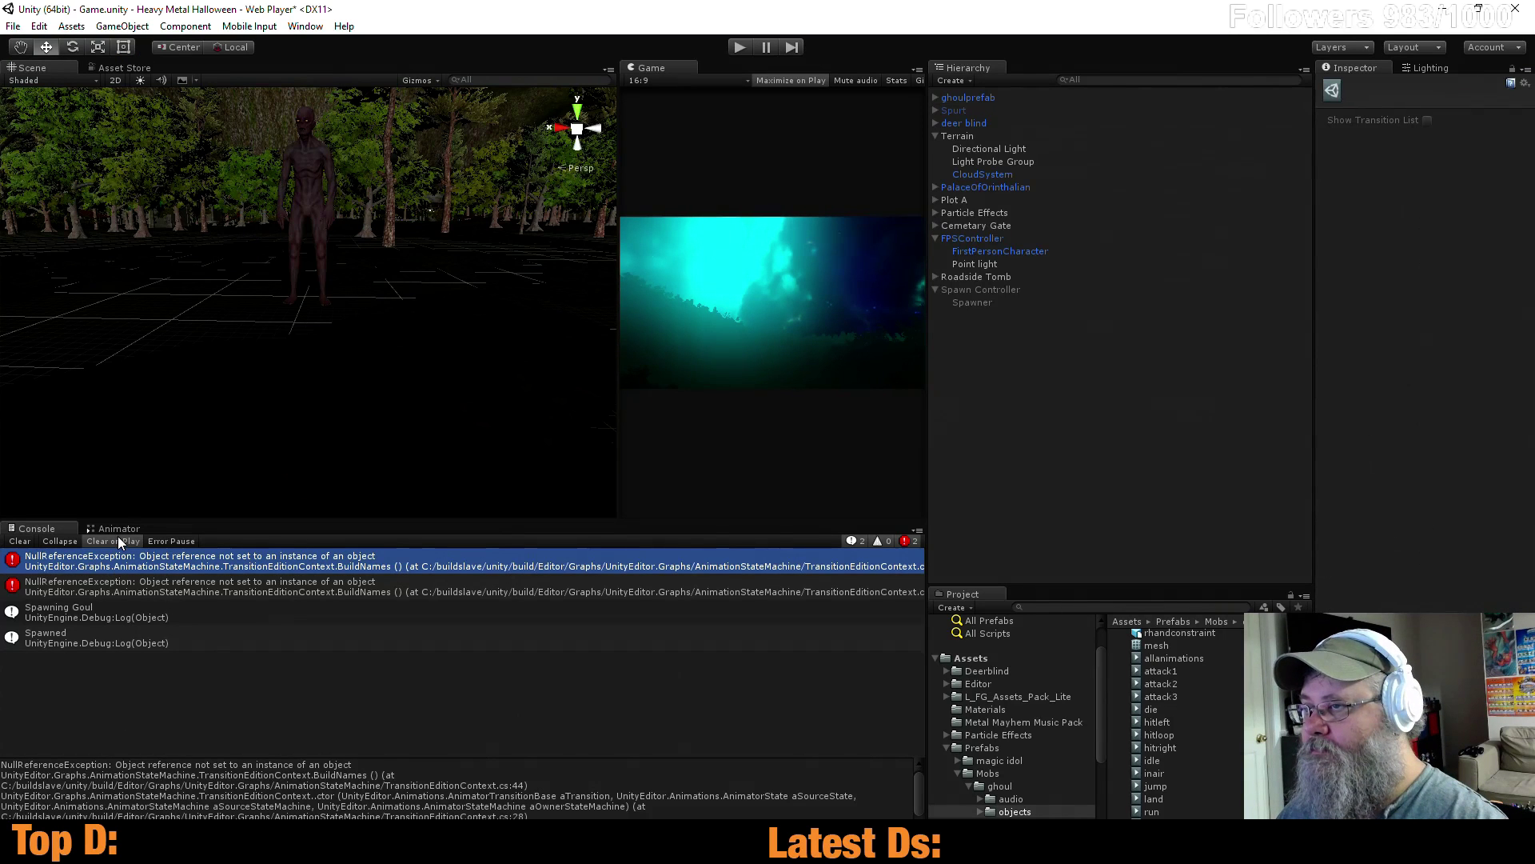
left_click(115, 528)
key("alt+Tab")
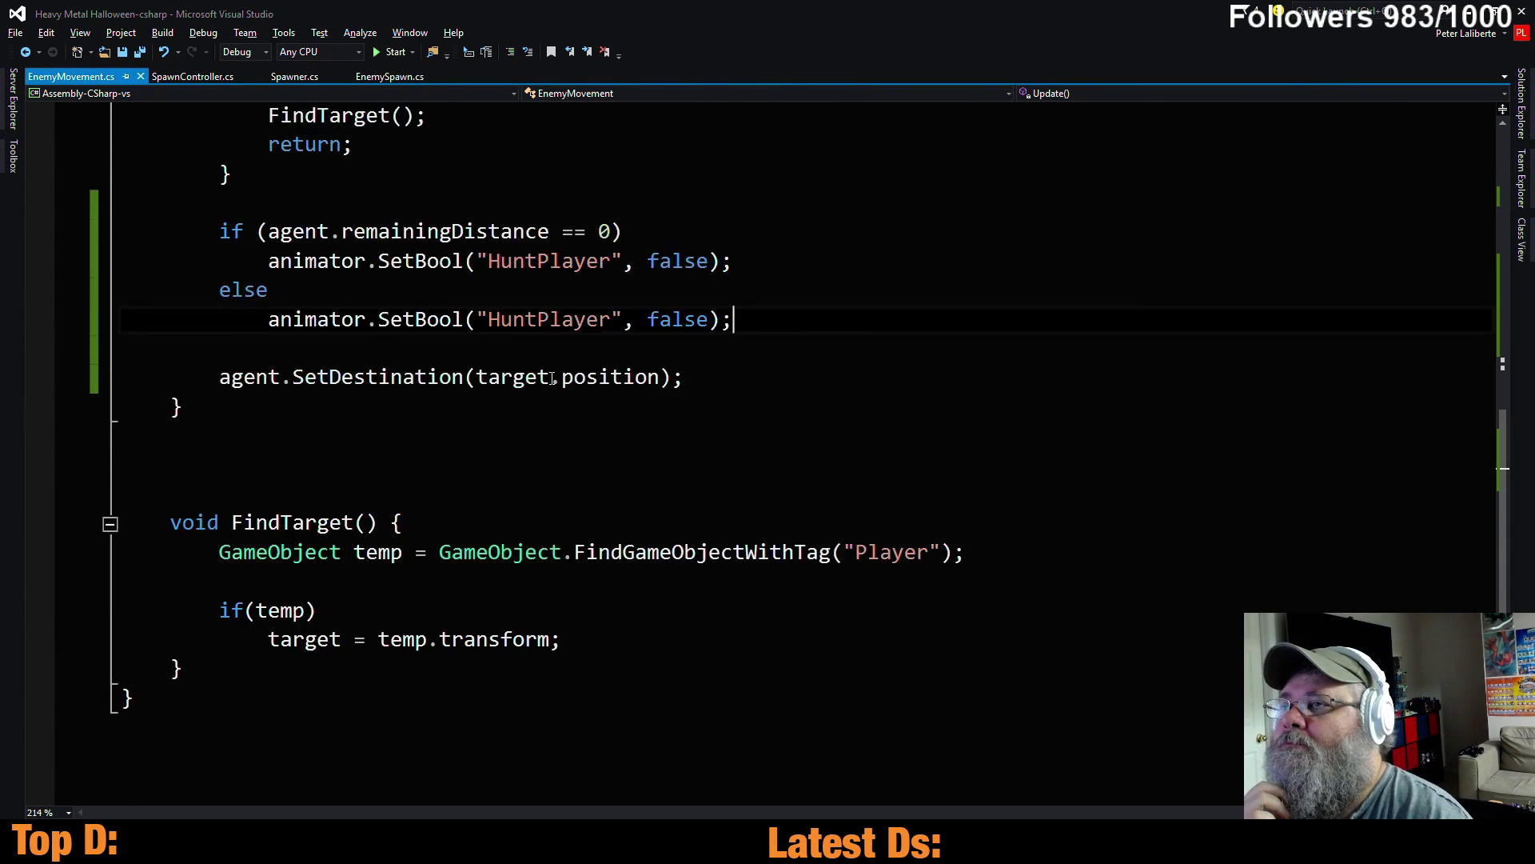
Change the else branch's SetBool value from false to true and save the script
scroll(584, 363, "up", 1)
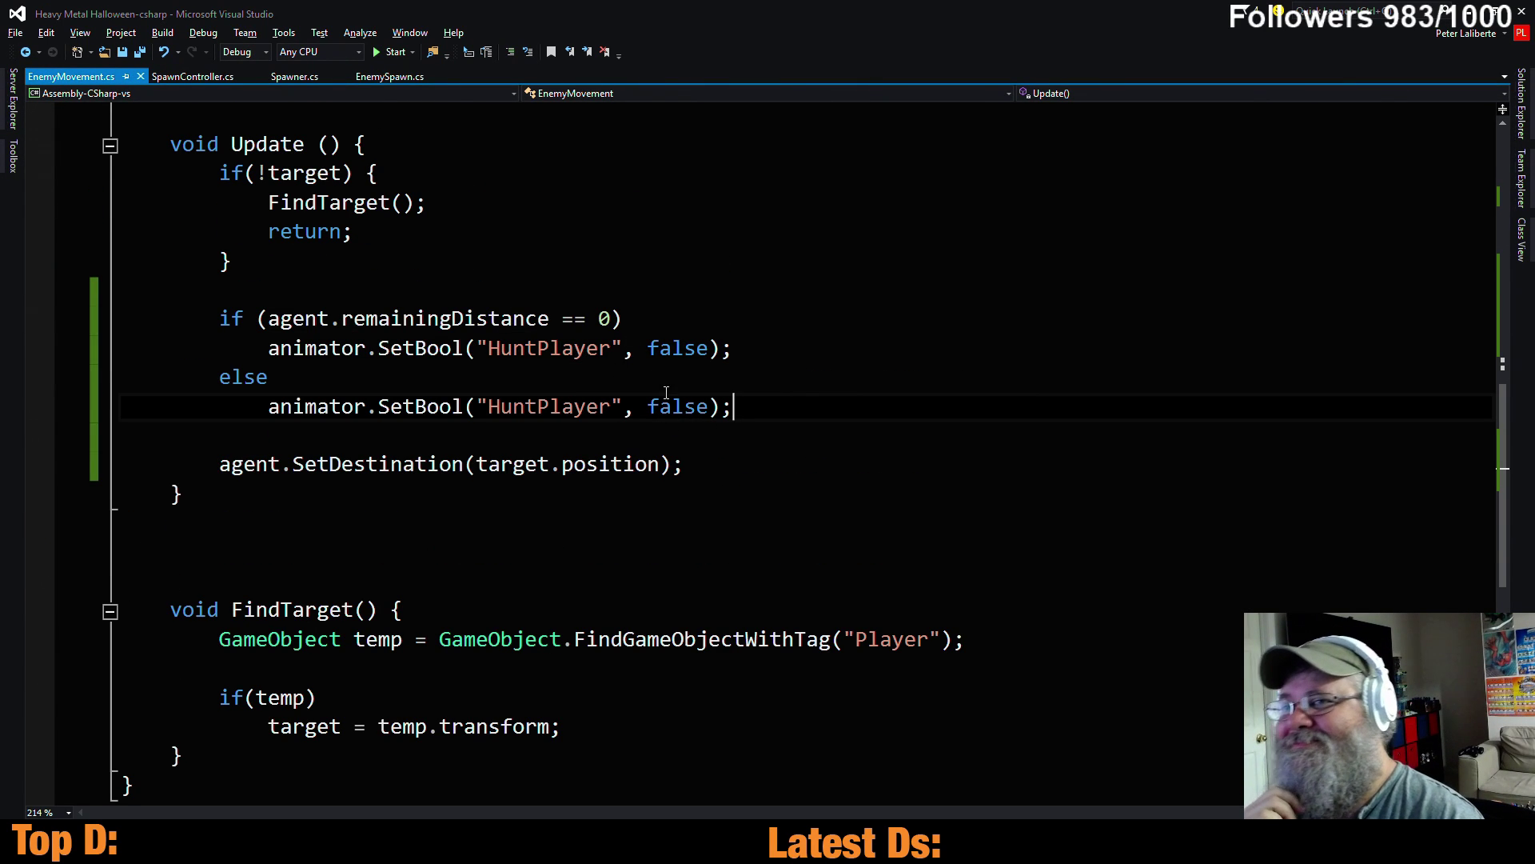
left_click(677, 407)
double_click(677, 408)
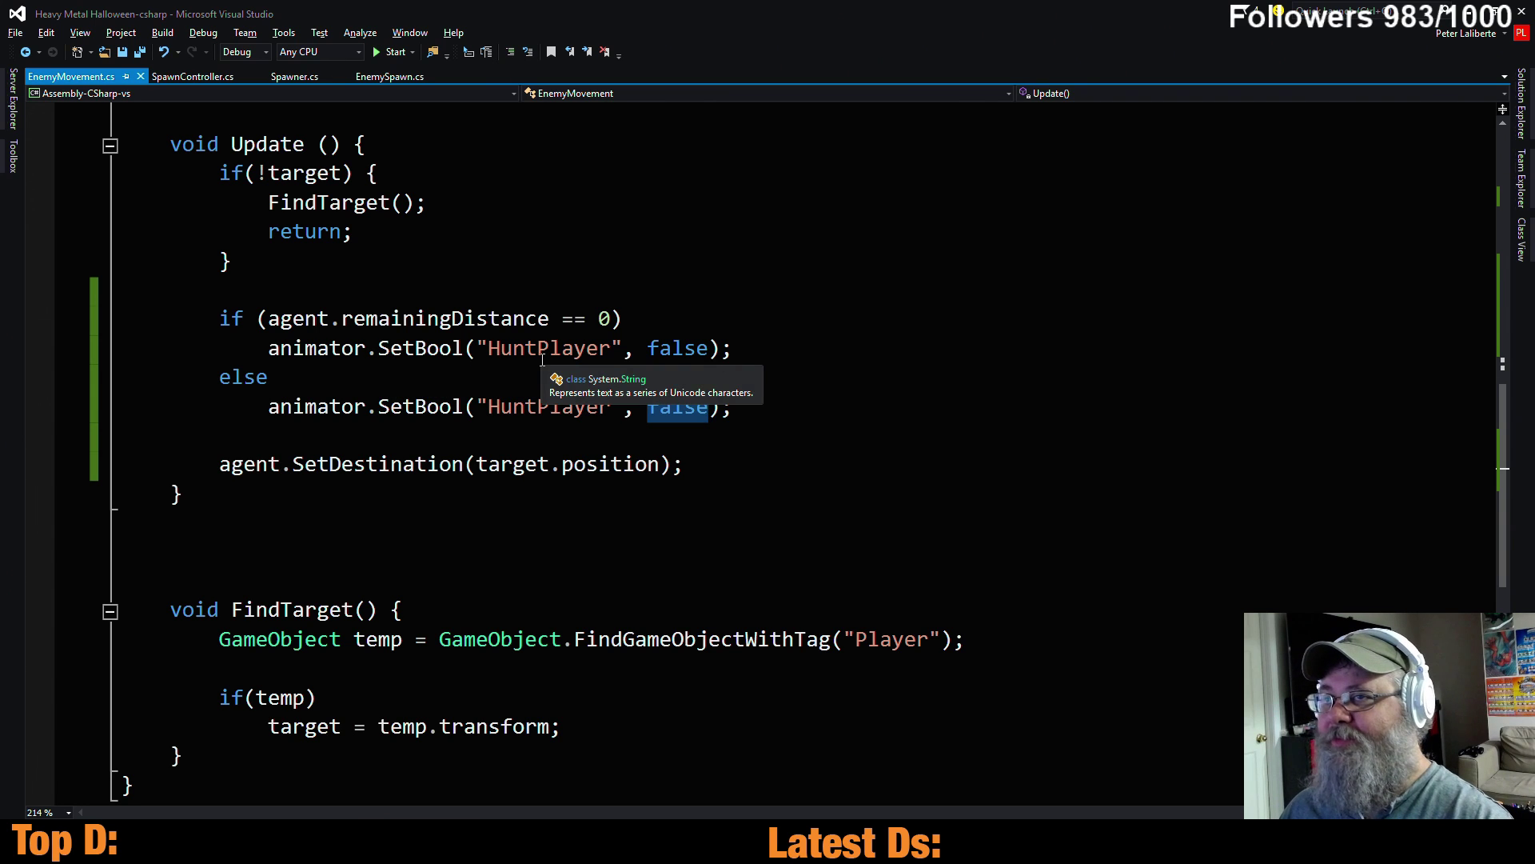
type("tr")
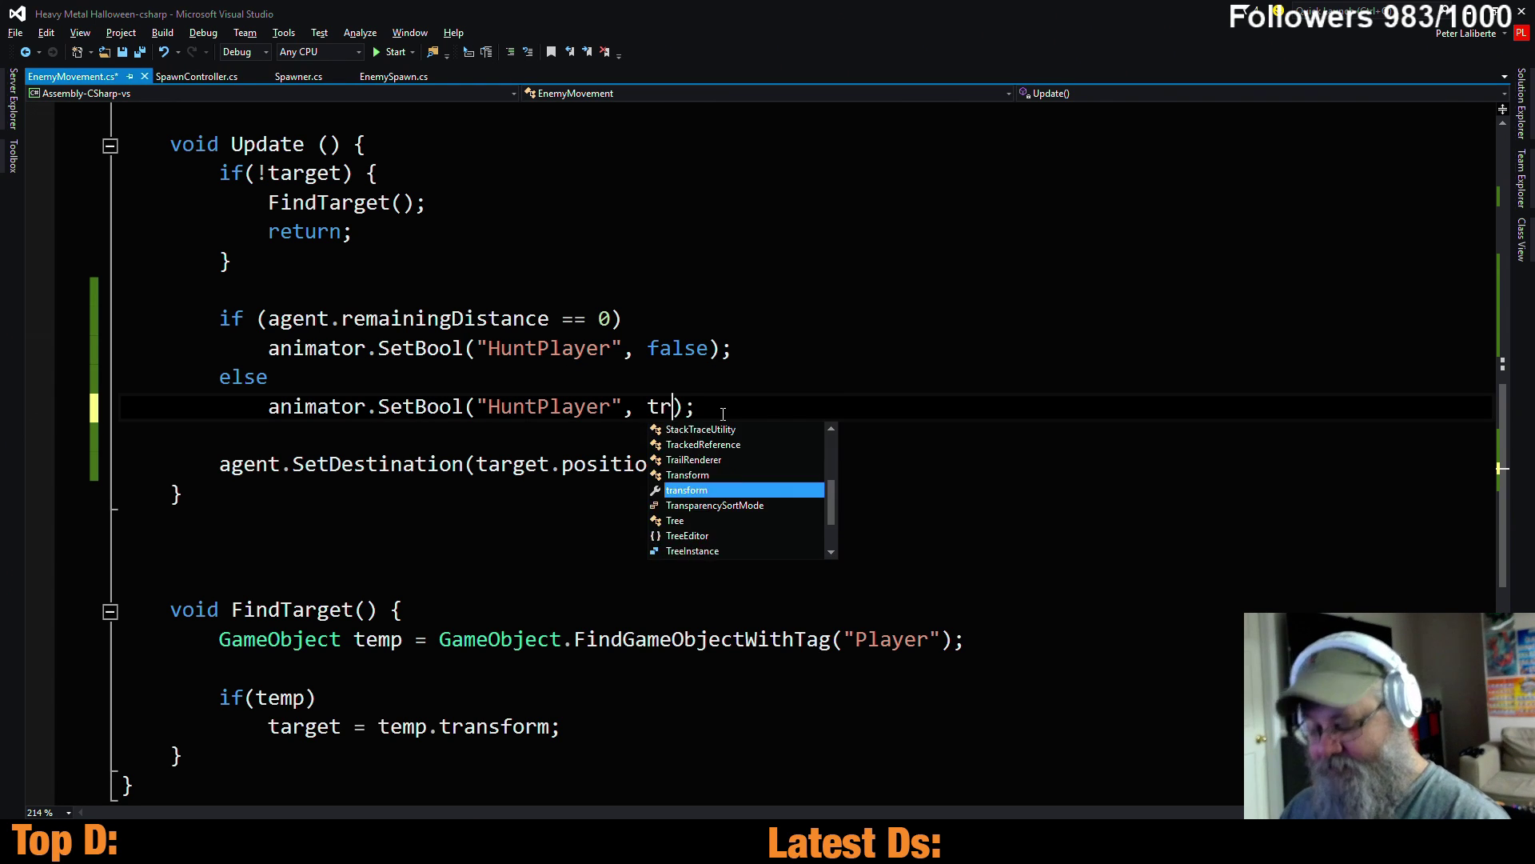
type("ue")
key("ctrl+s")
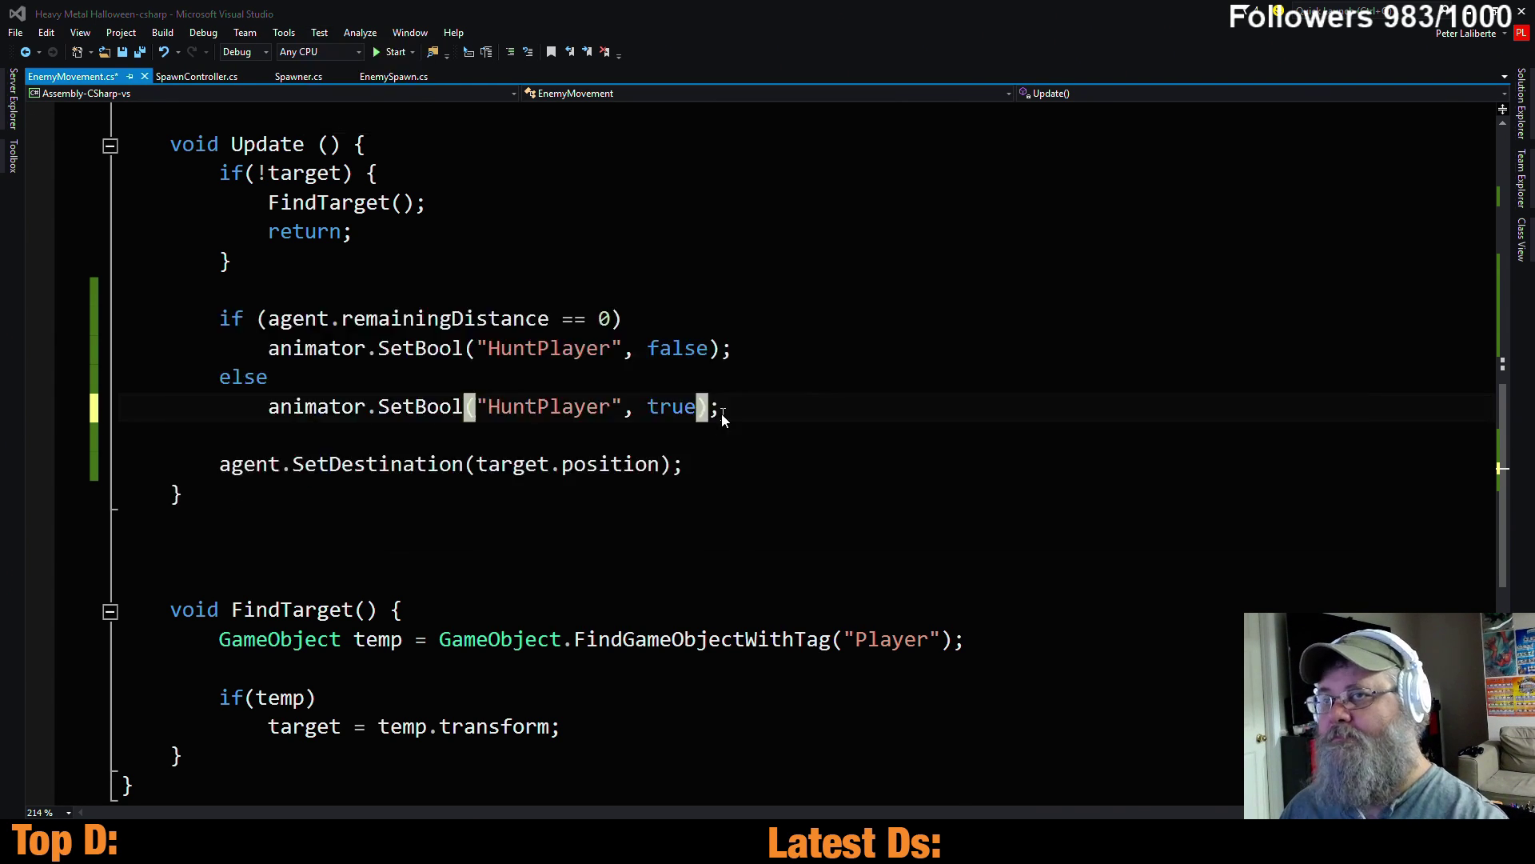
key("alt+Tab")
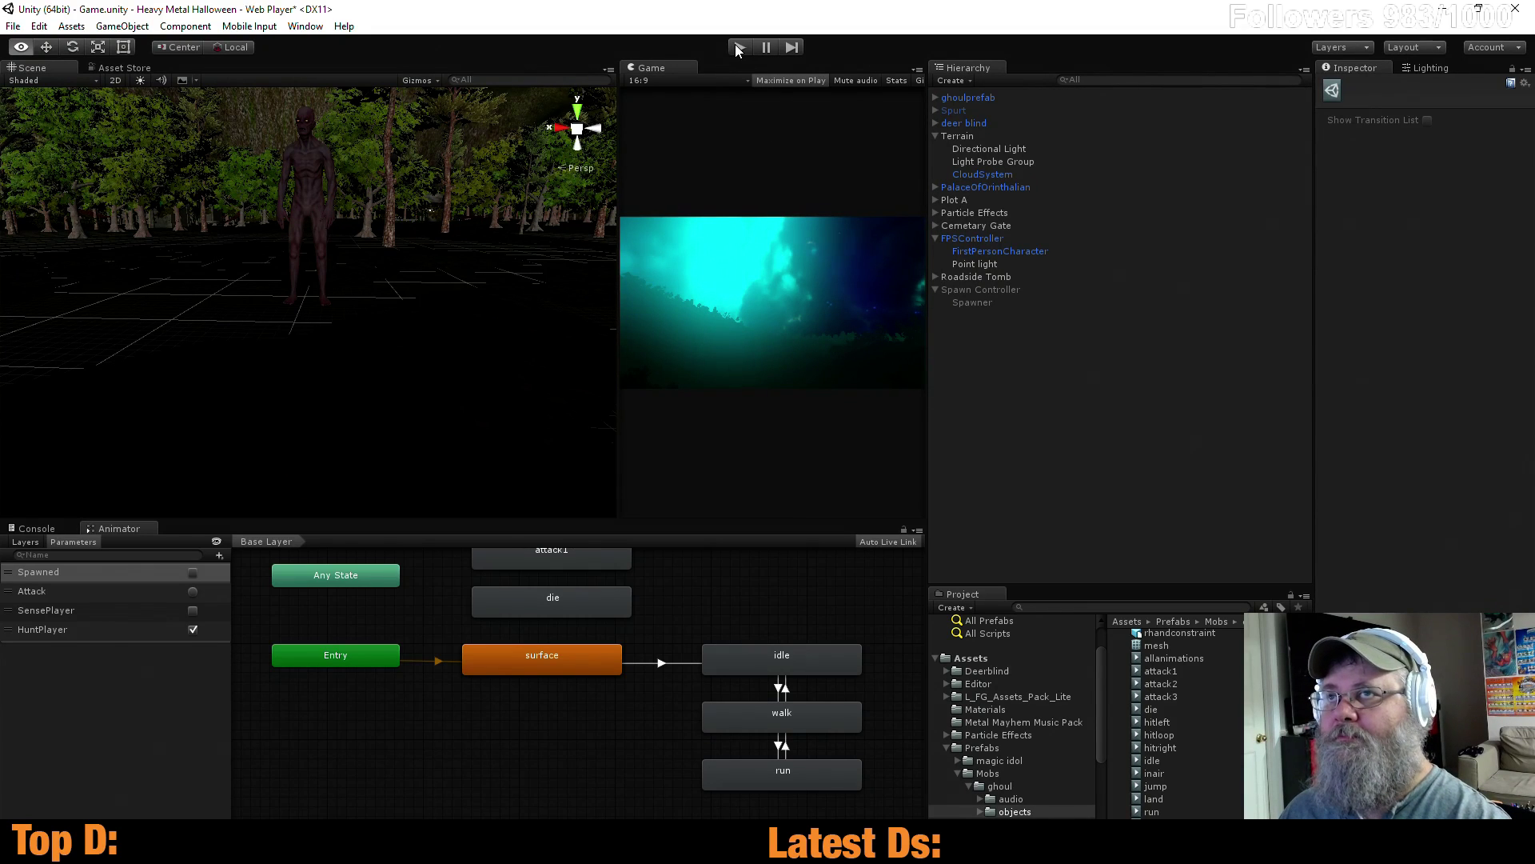
Run the scene, select the spawned ghoul, watch its Animator Base Layer parameters, then stop
left_click(742, 49)
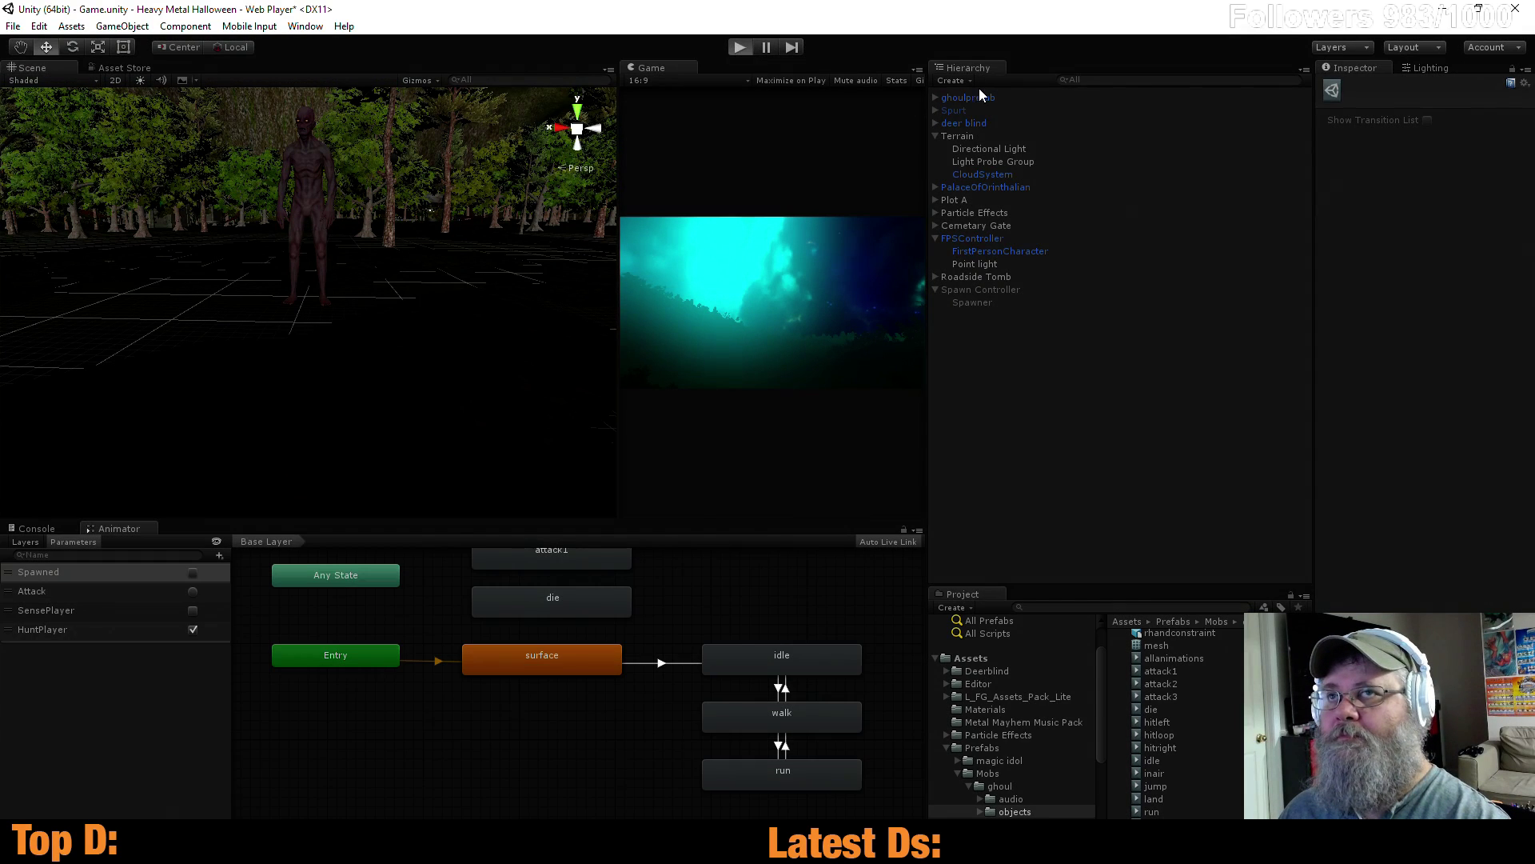
left_click(971, 96)
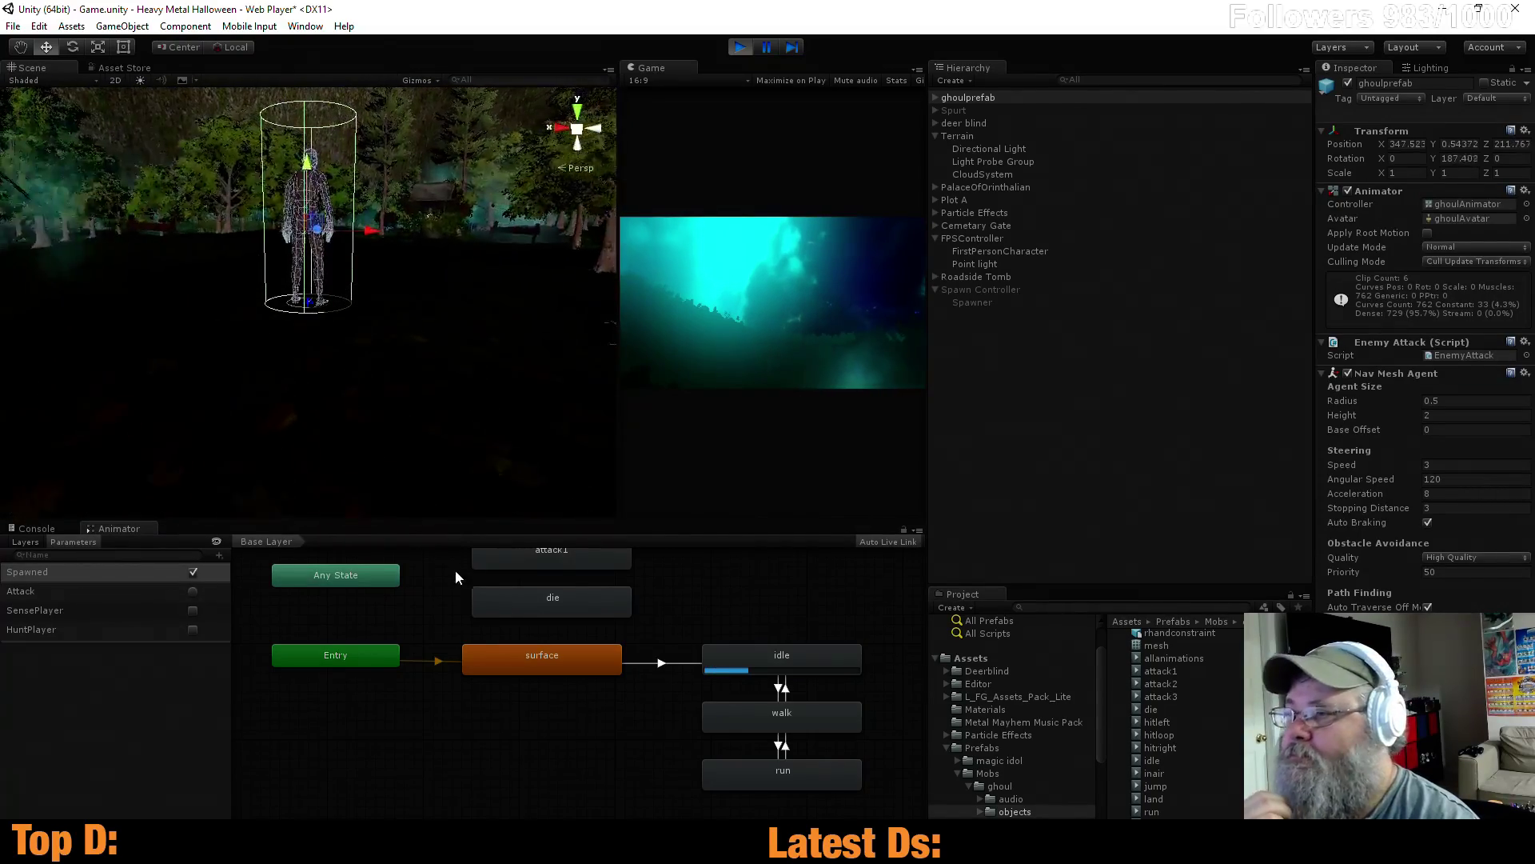
left_click(191, 629)
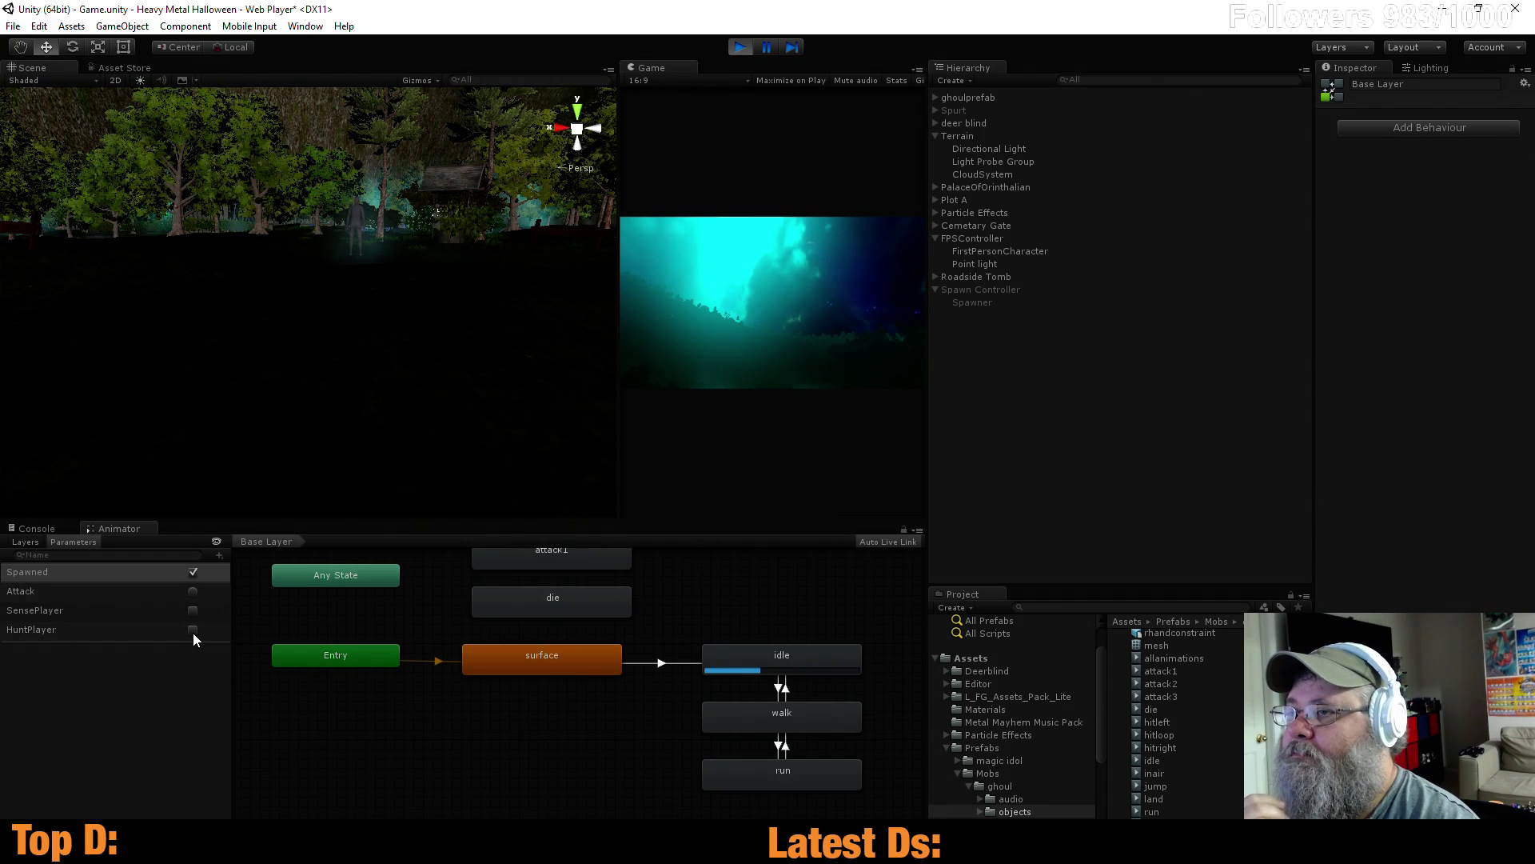
left_click(967, 97)
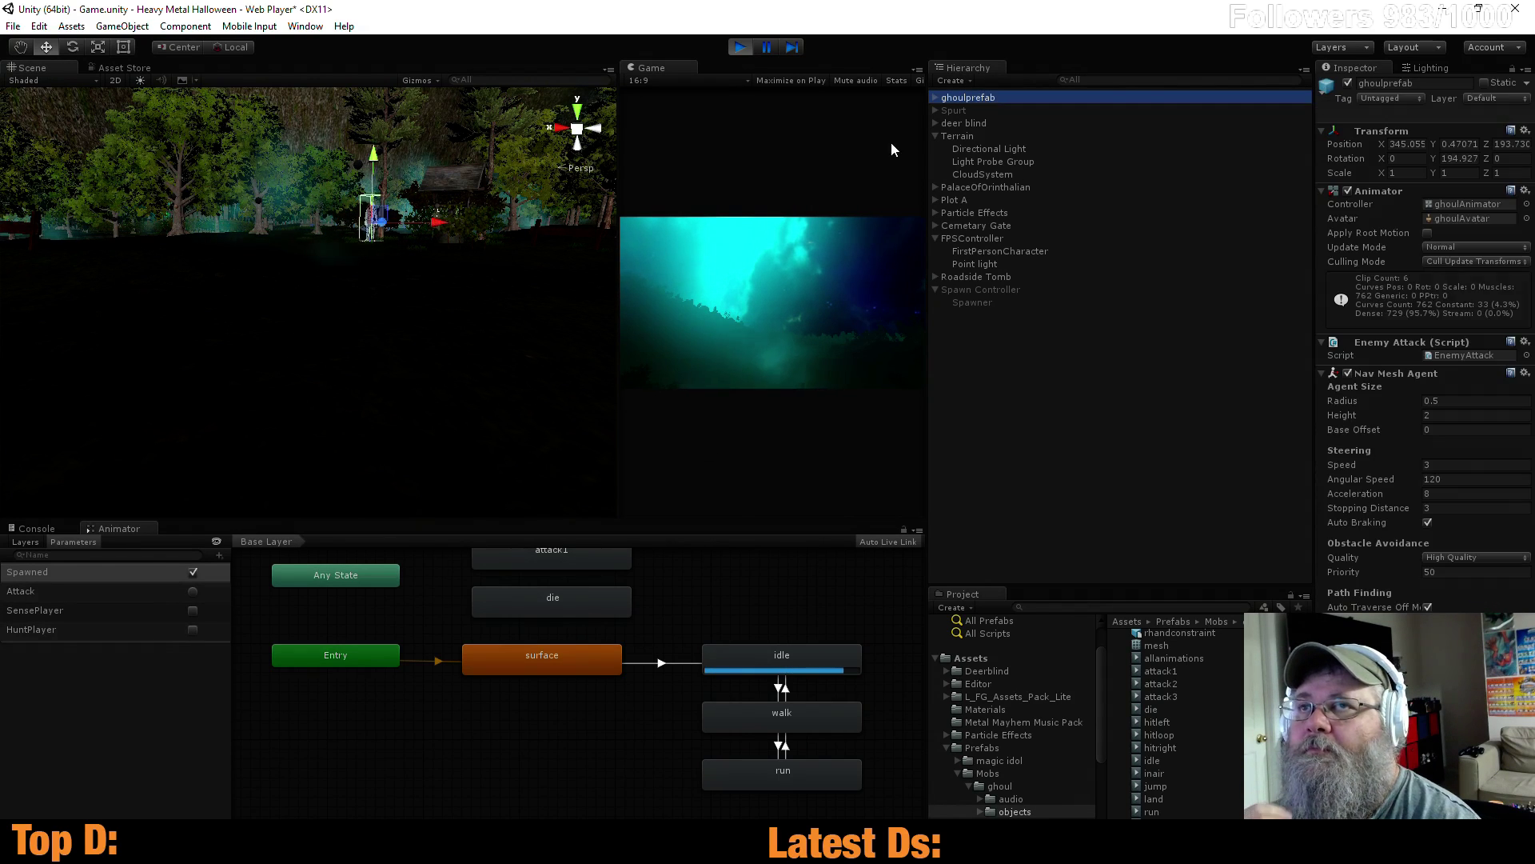
left_click(197, 631)
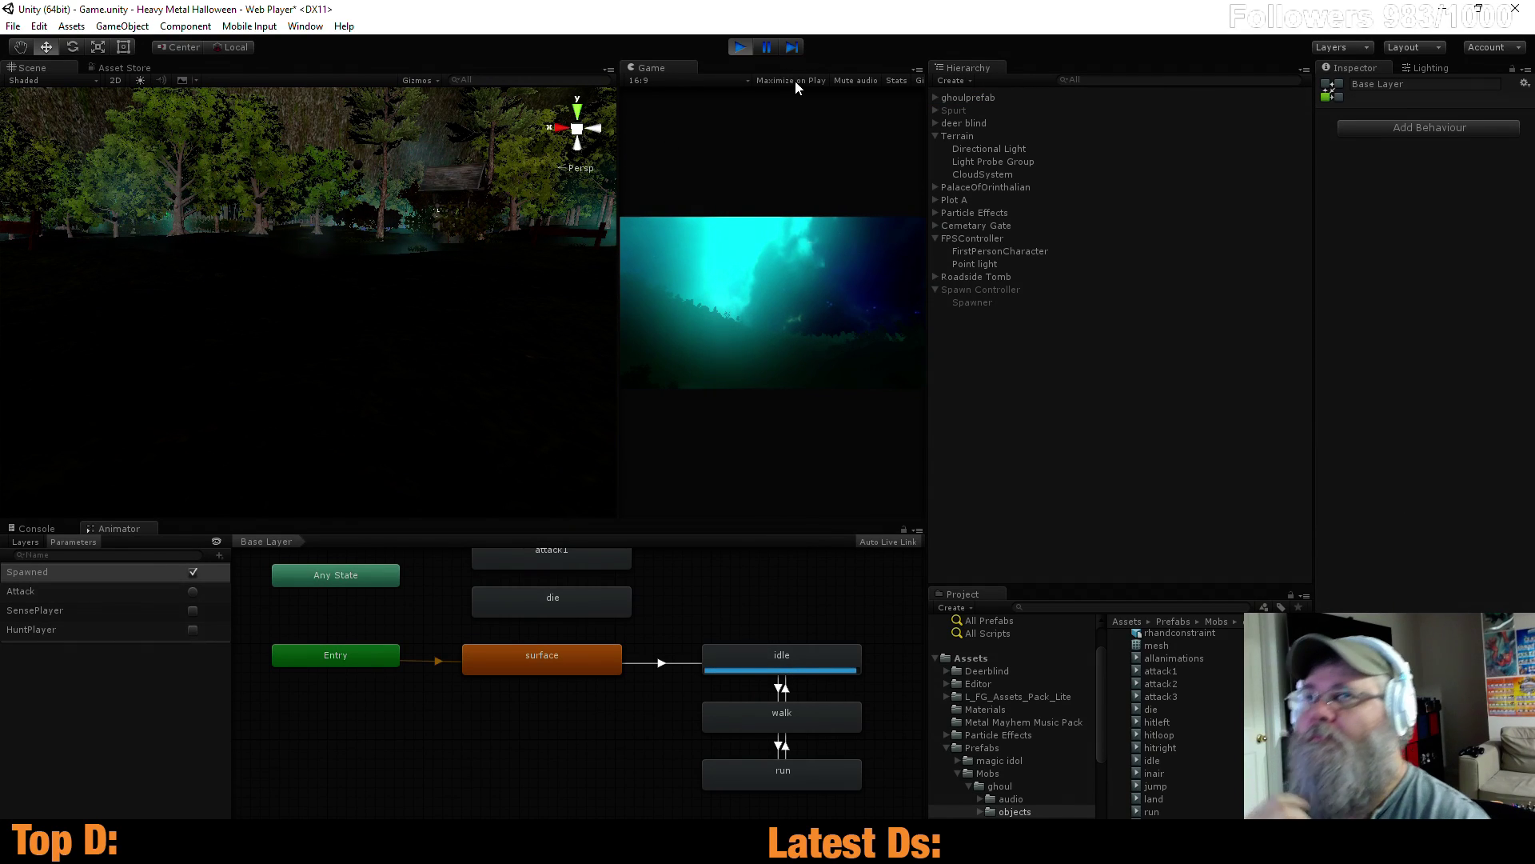
left_click(741, 46)
key("alt+Tab")
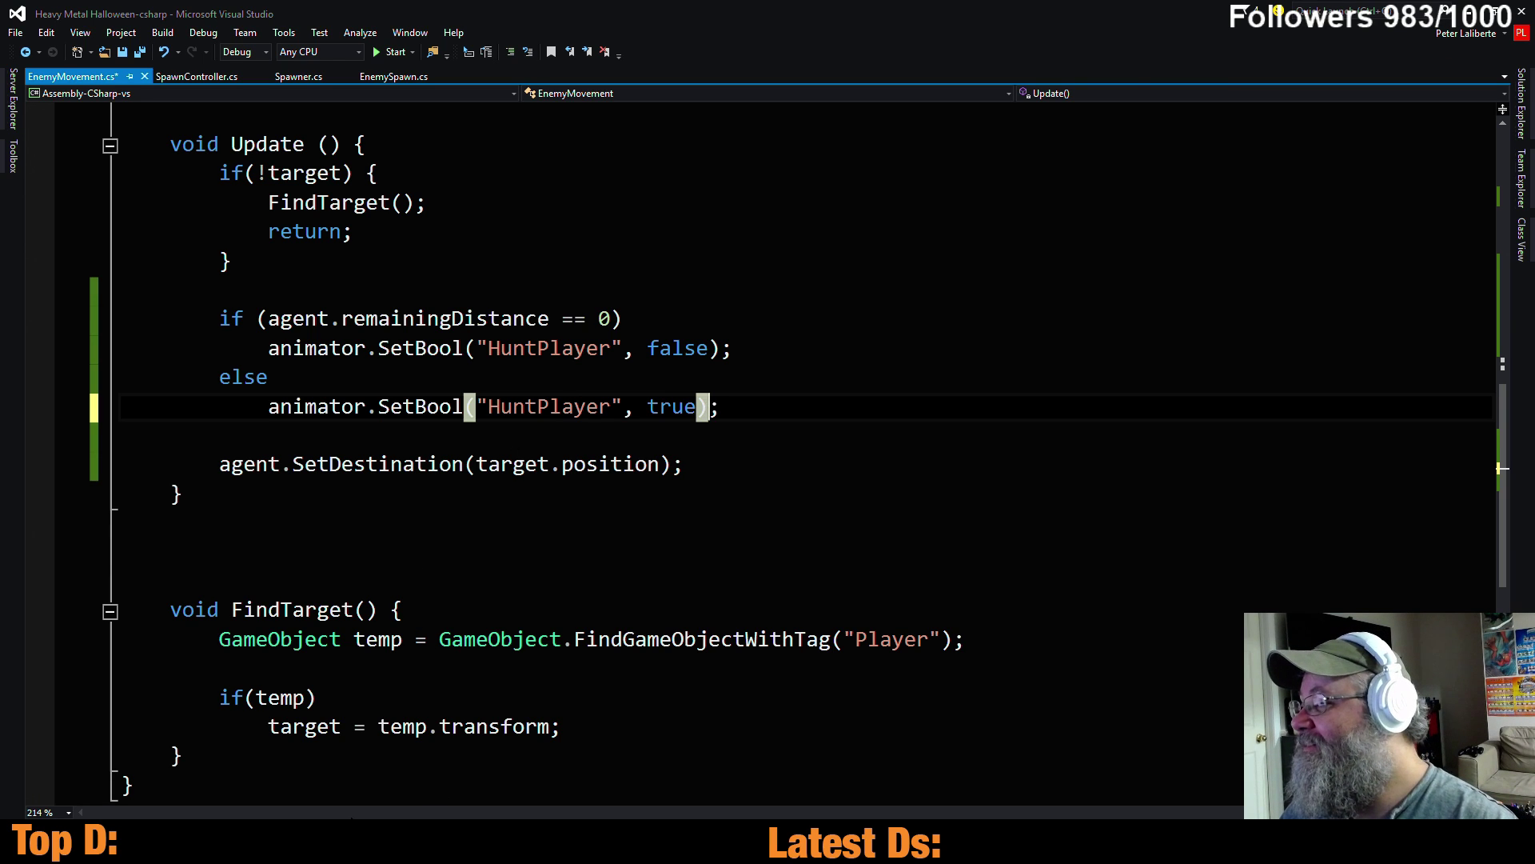
Add an empty Debug.Log() line above the remainingDistance check in Update
key("alt+Tab")
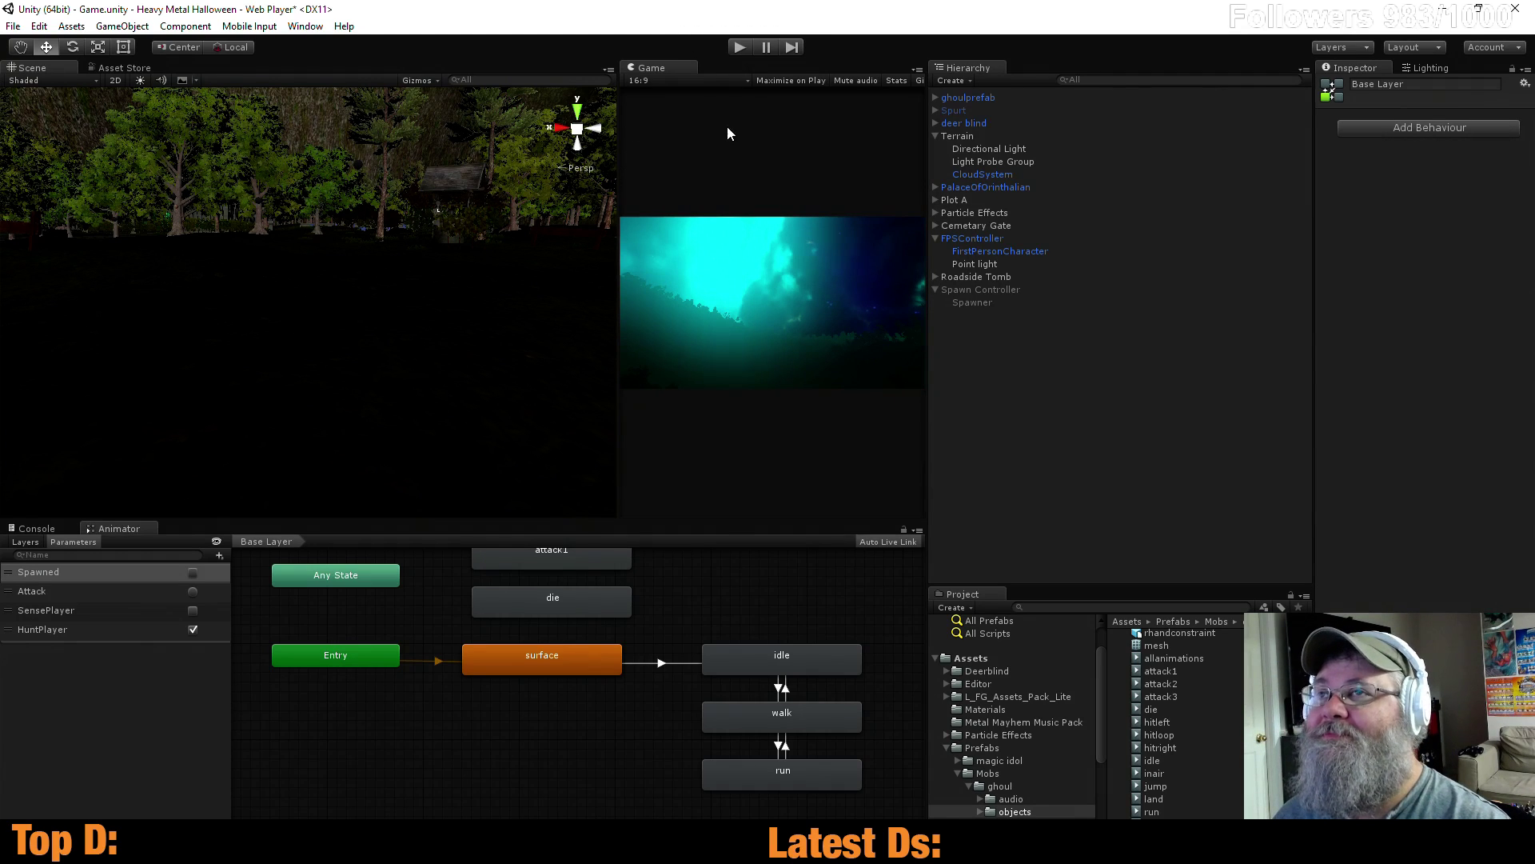
key("alt+Tab")
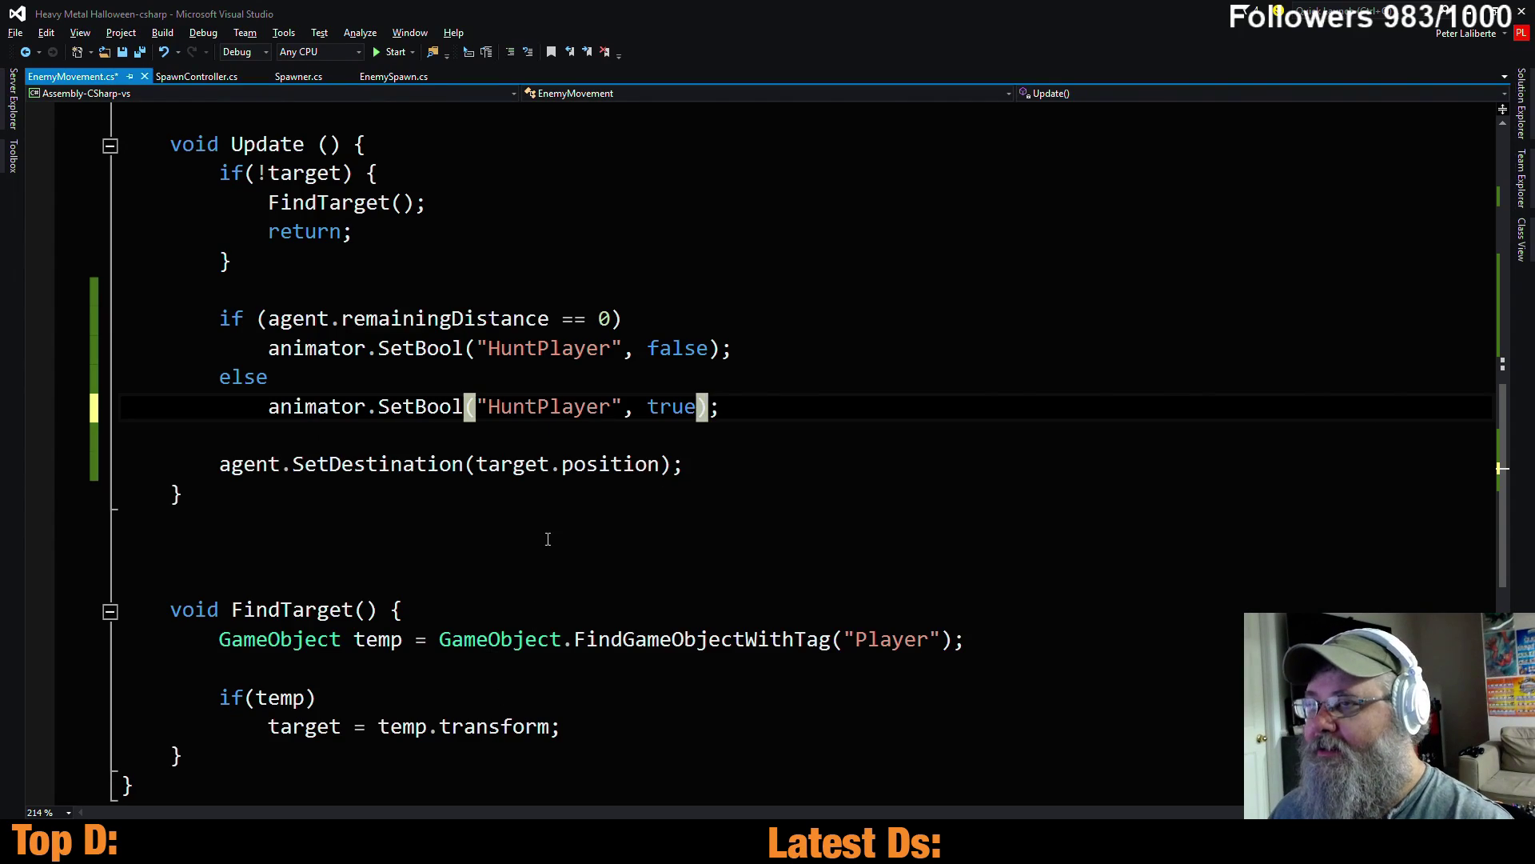
scroll(512, 449, "up", 2)
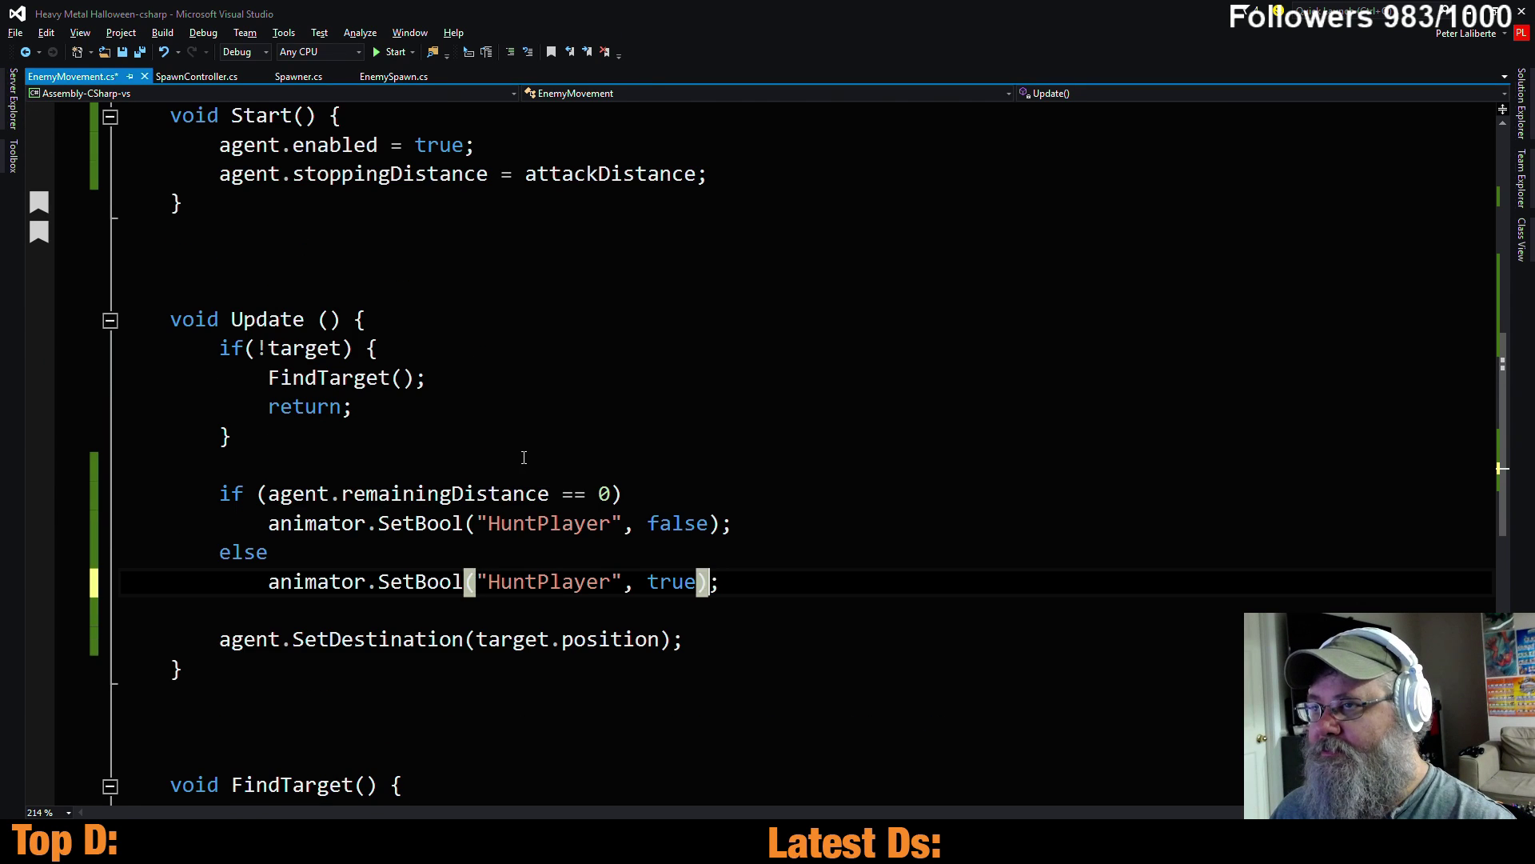
scroll(424, 540, "up", 4)
scroll(420, 539, "up", 1)
scroll(420, 538, "up", 3)
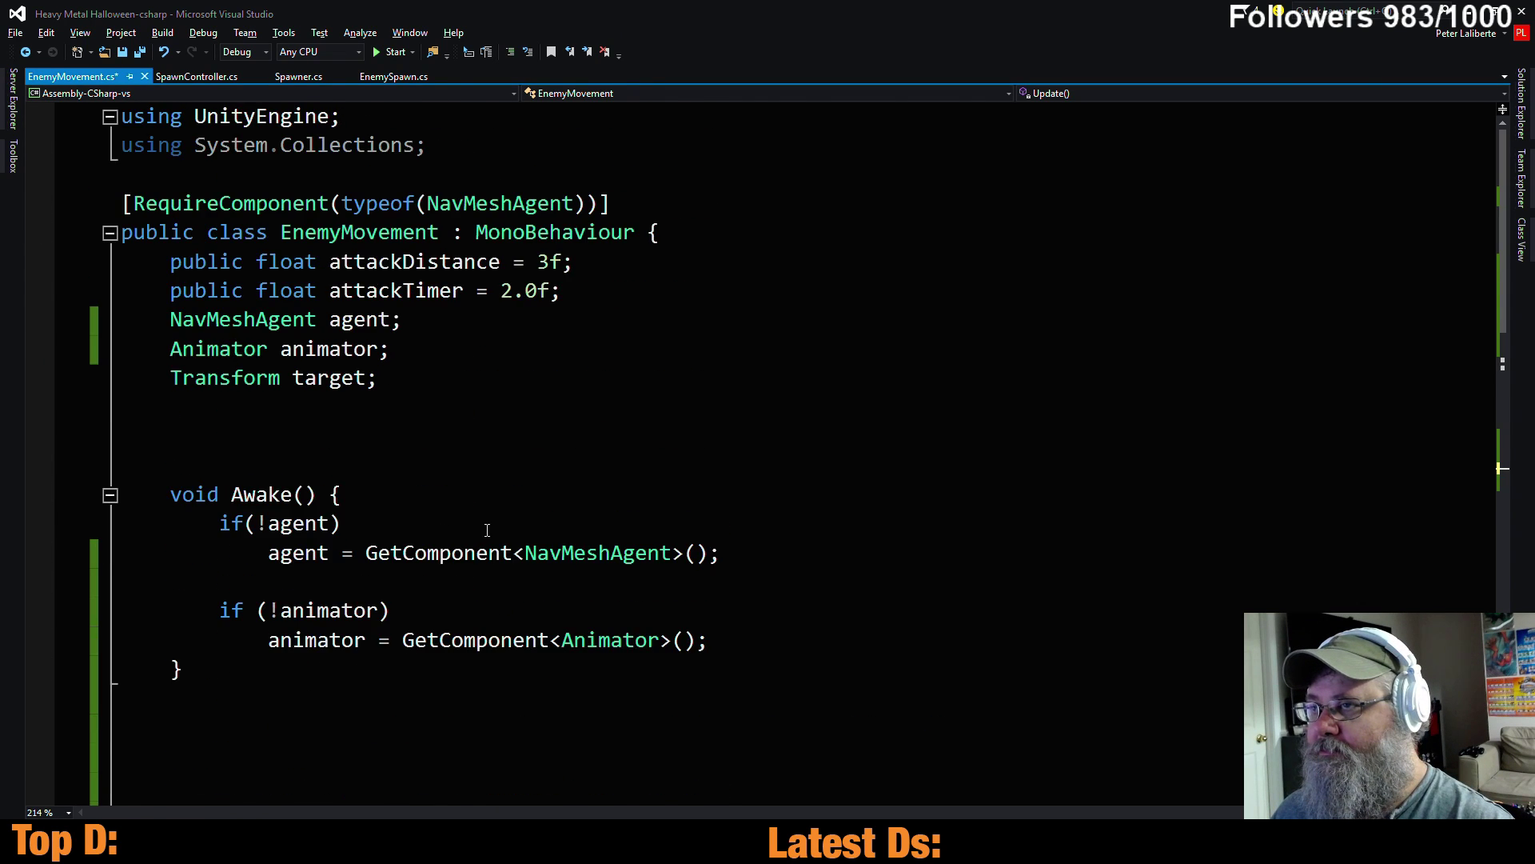
scroll(492, 558, "down", 6)
scroll(491, 557, "down", 3)
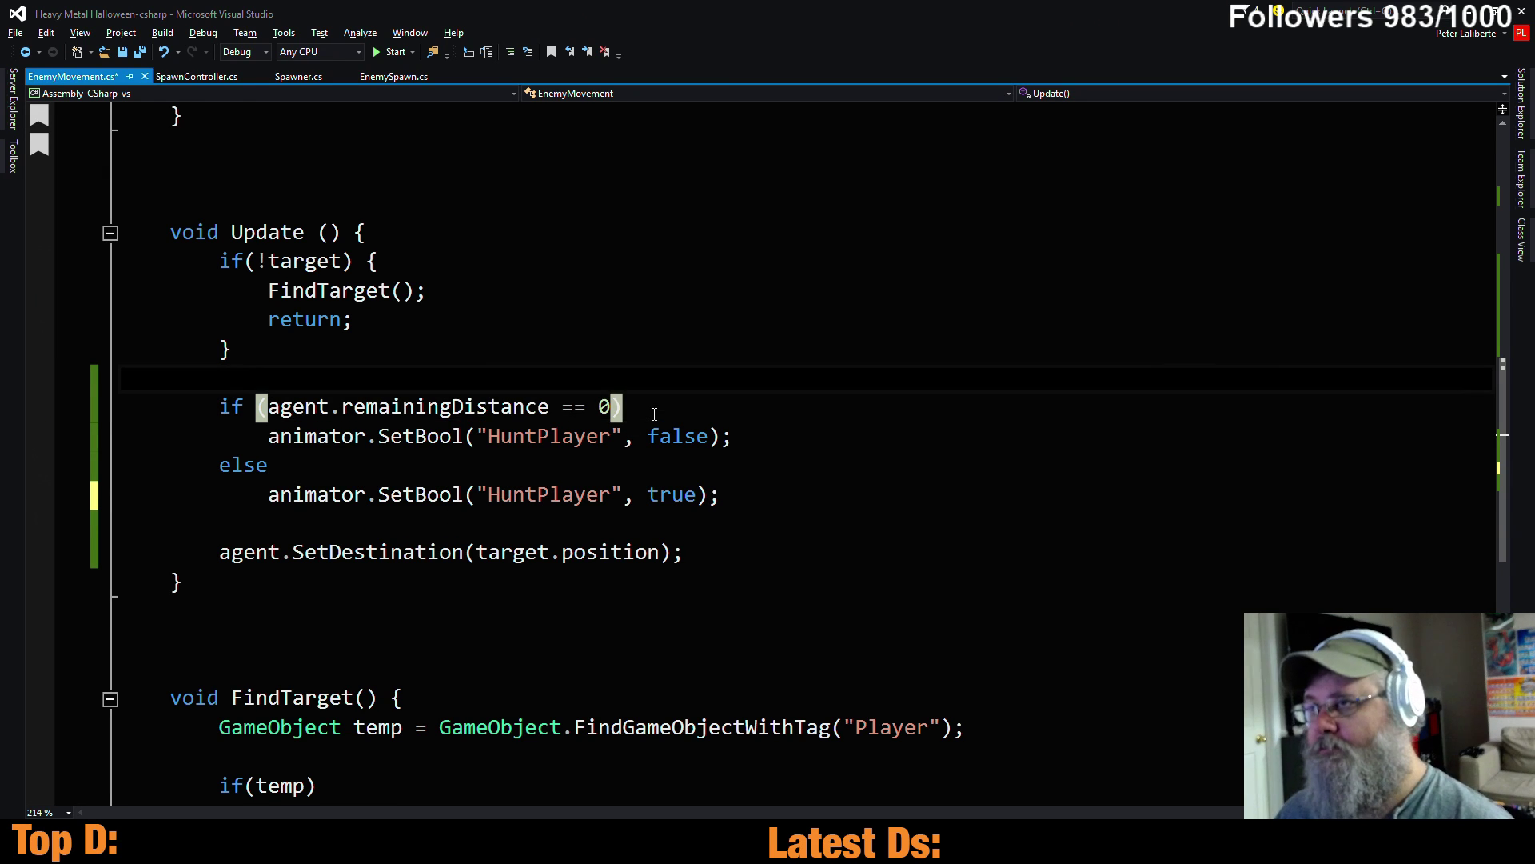
key("ctrl+Return")
type("Deb")
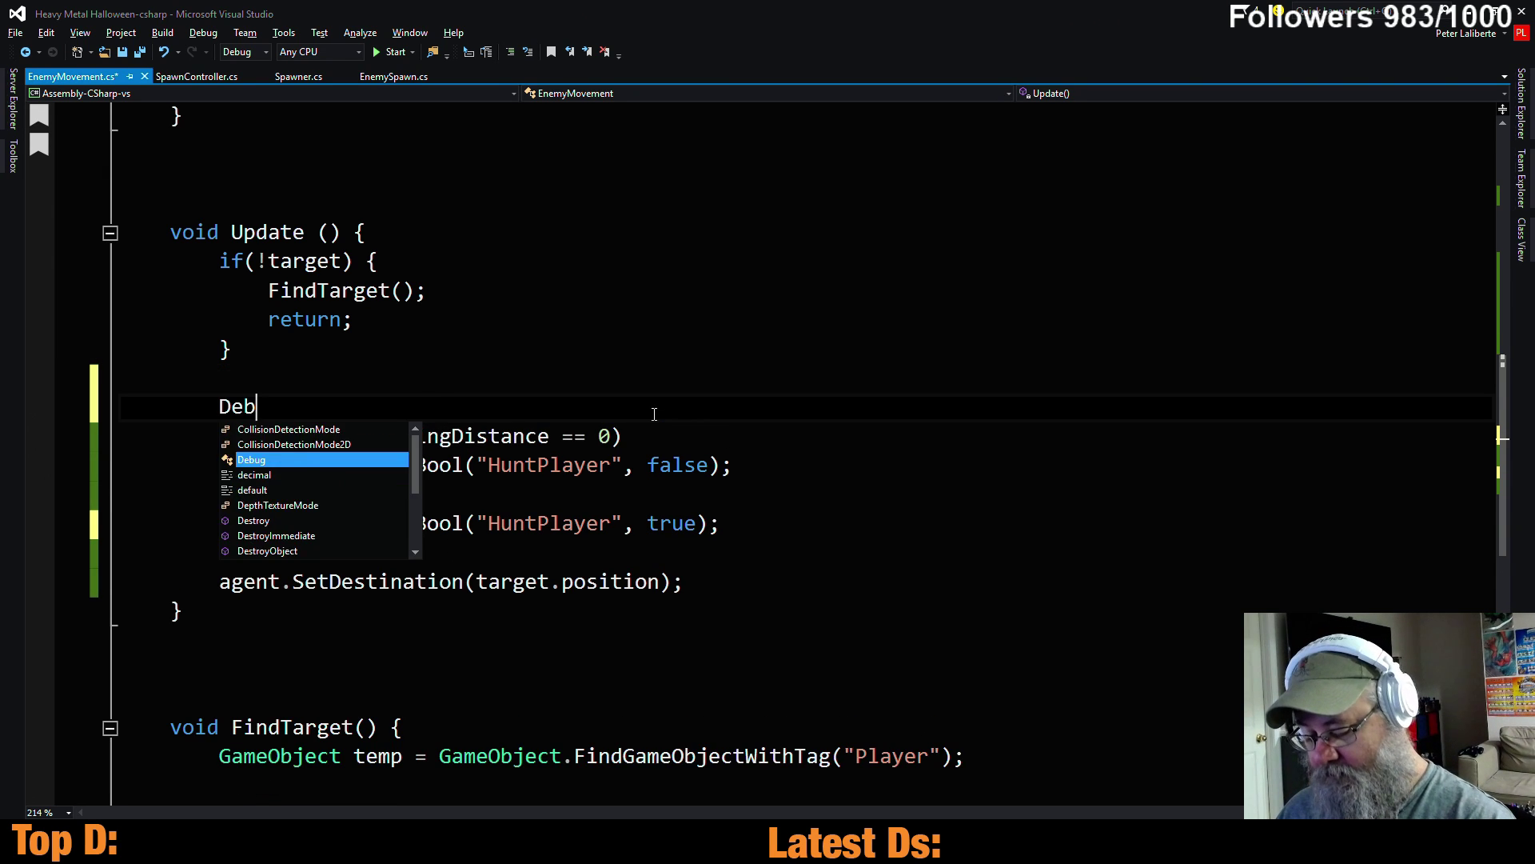
type("ug.Log();")
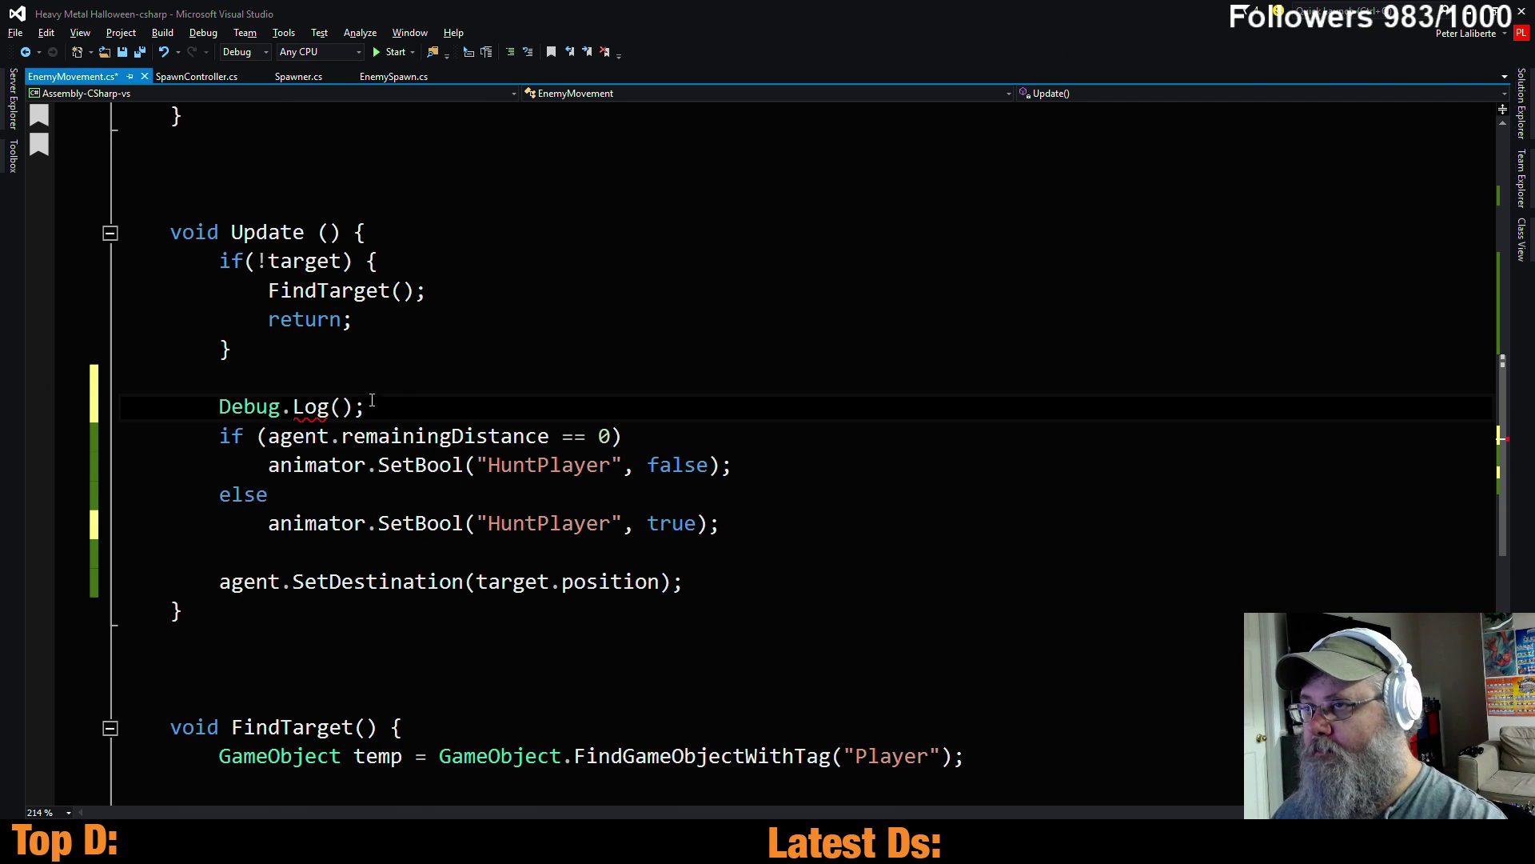
Fill Debug.Log with agent.remainingDistance copied from the if condition, and save EnemyMovement.cs
left_click_drag(269, 436, 552, 435)
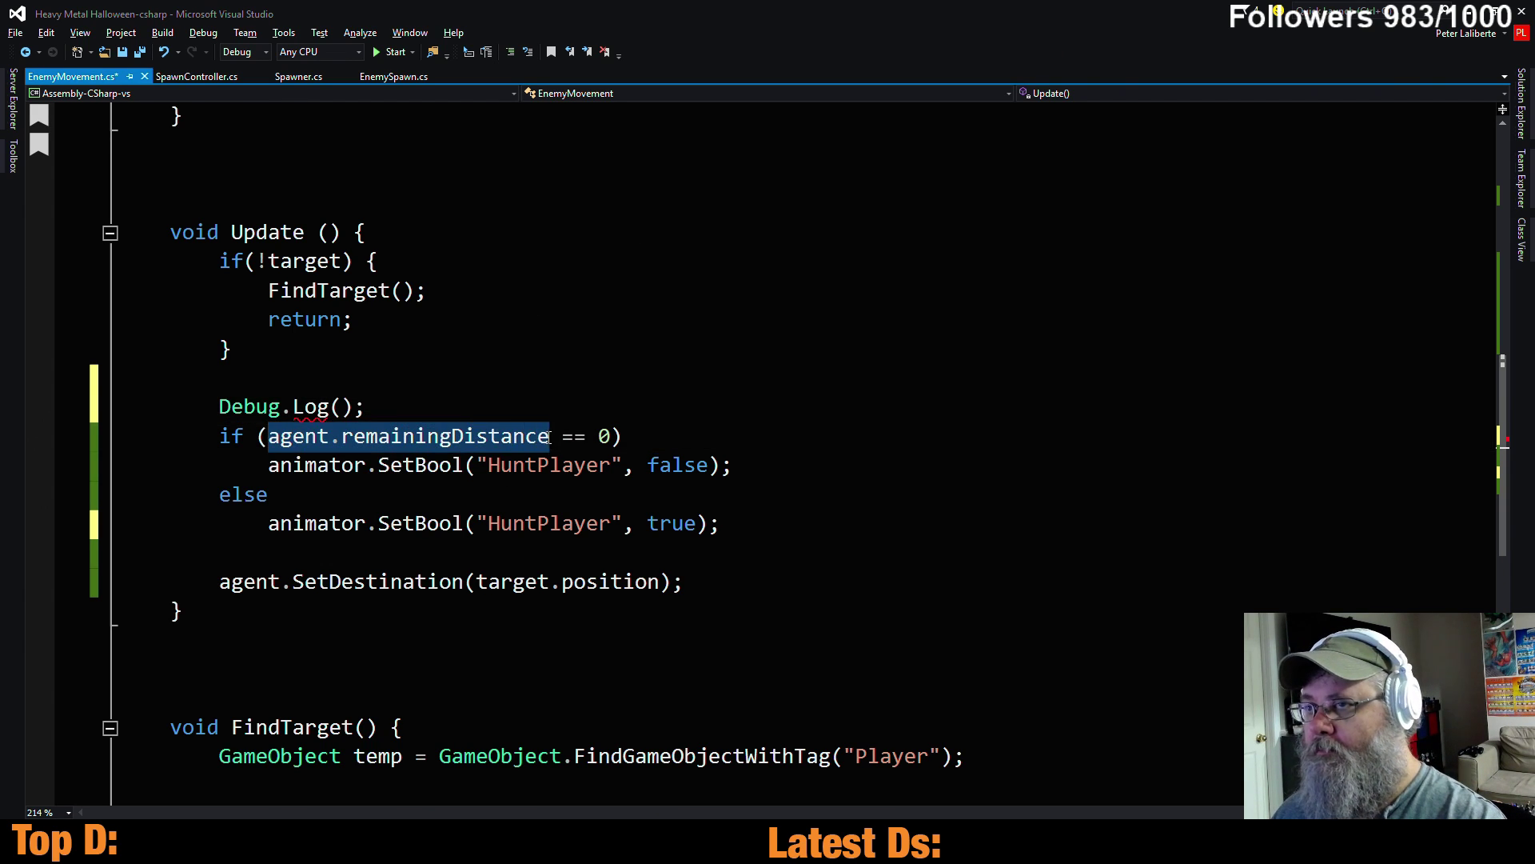
key("ctrl+c")
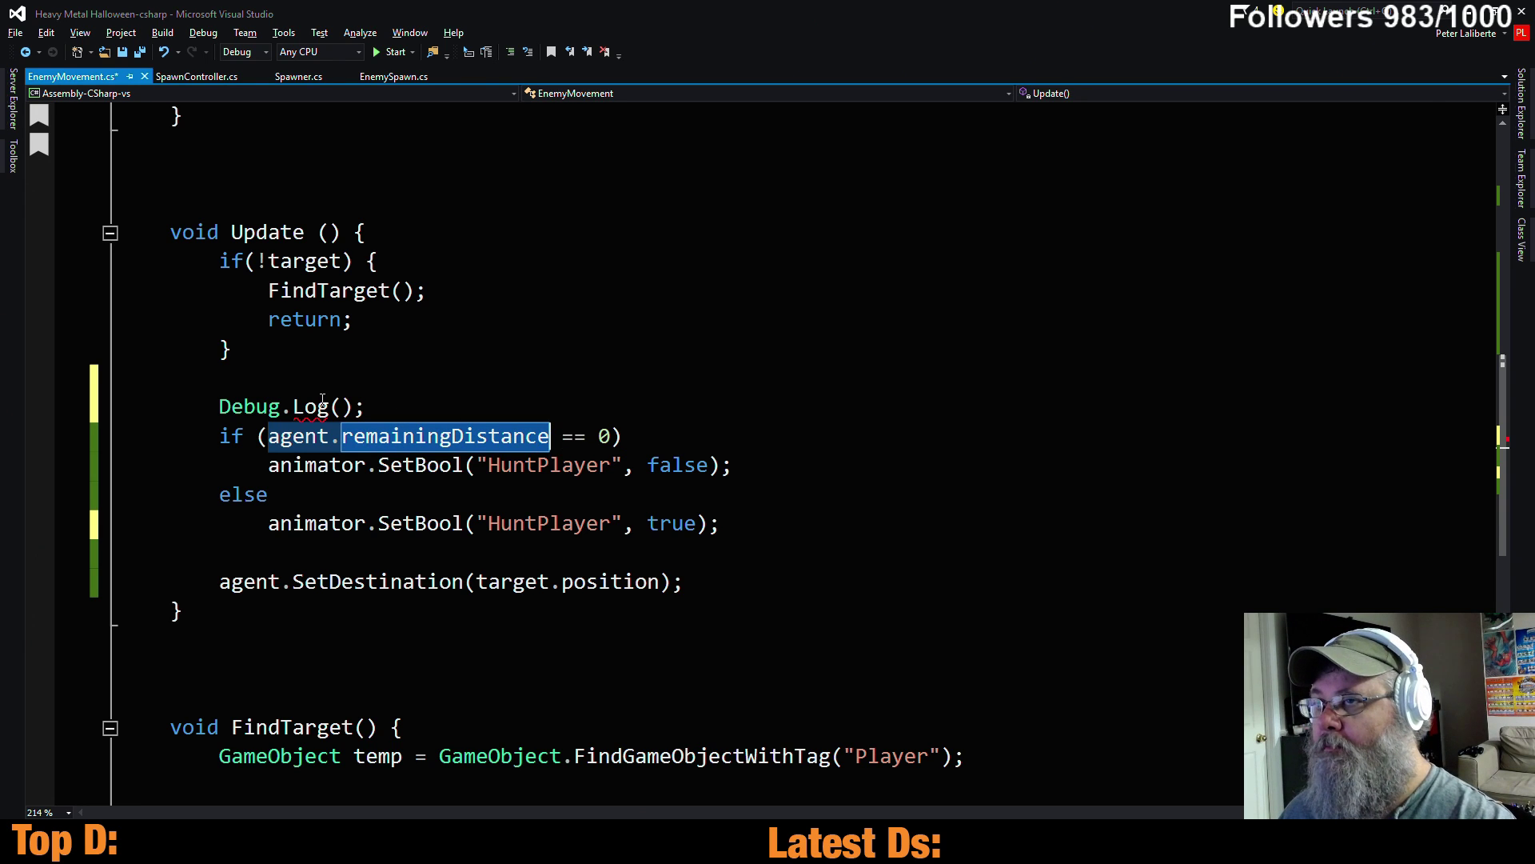
left_click(343, 407)
key("ctrl+v")
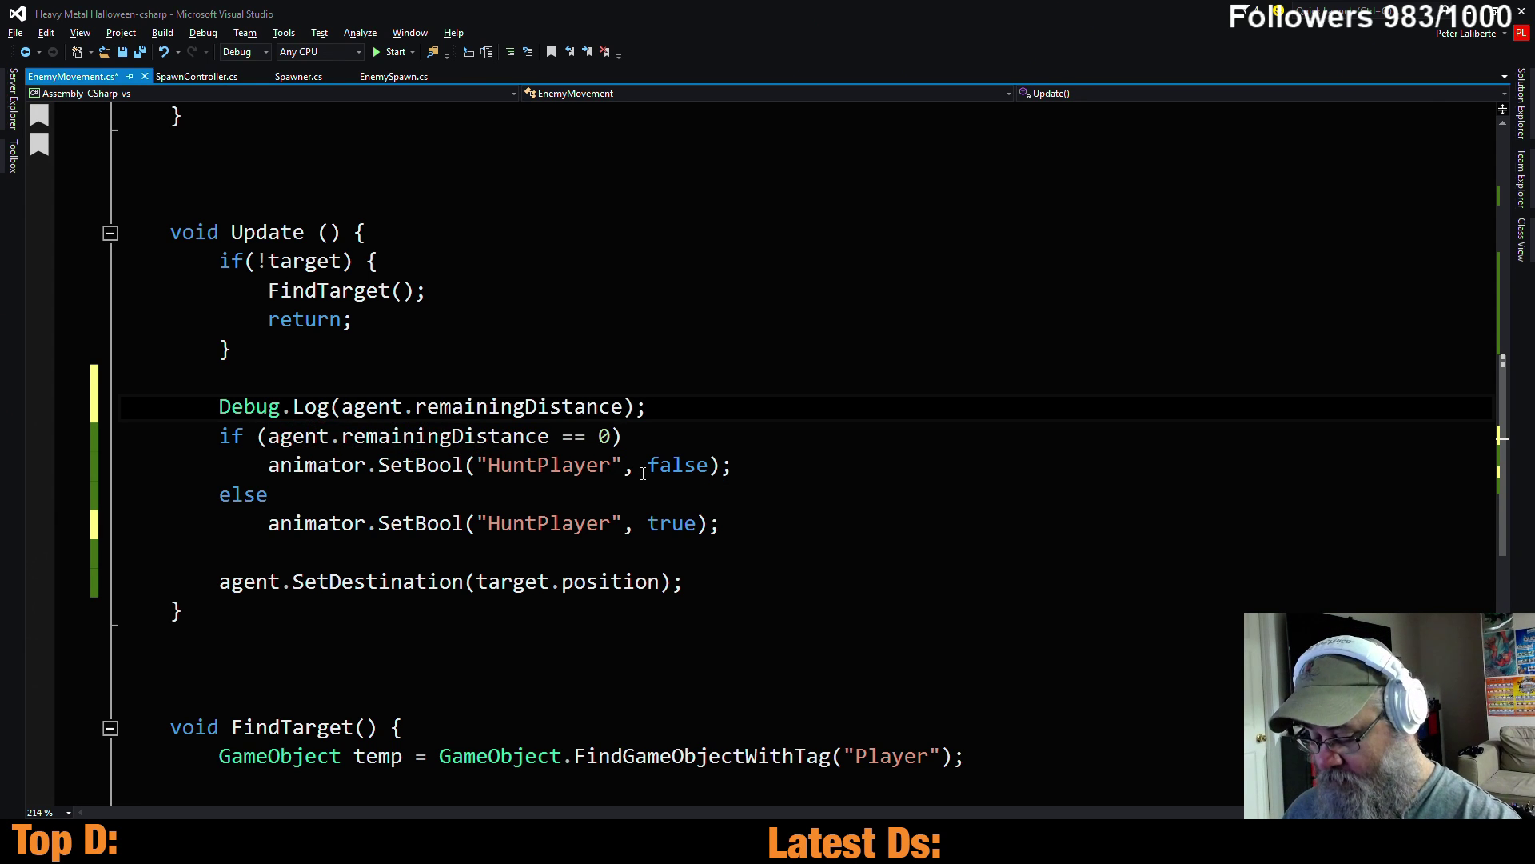
key("ctrl+s")
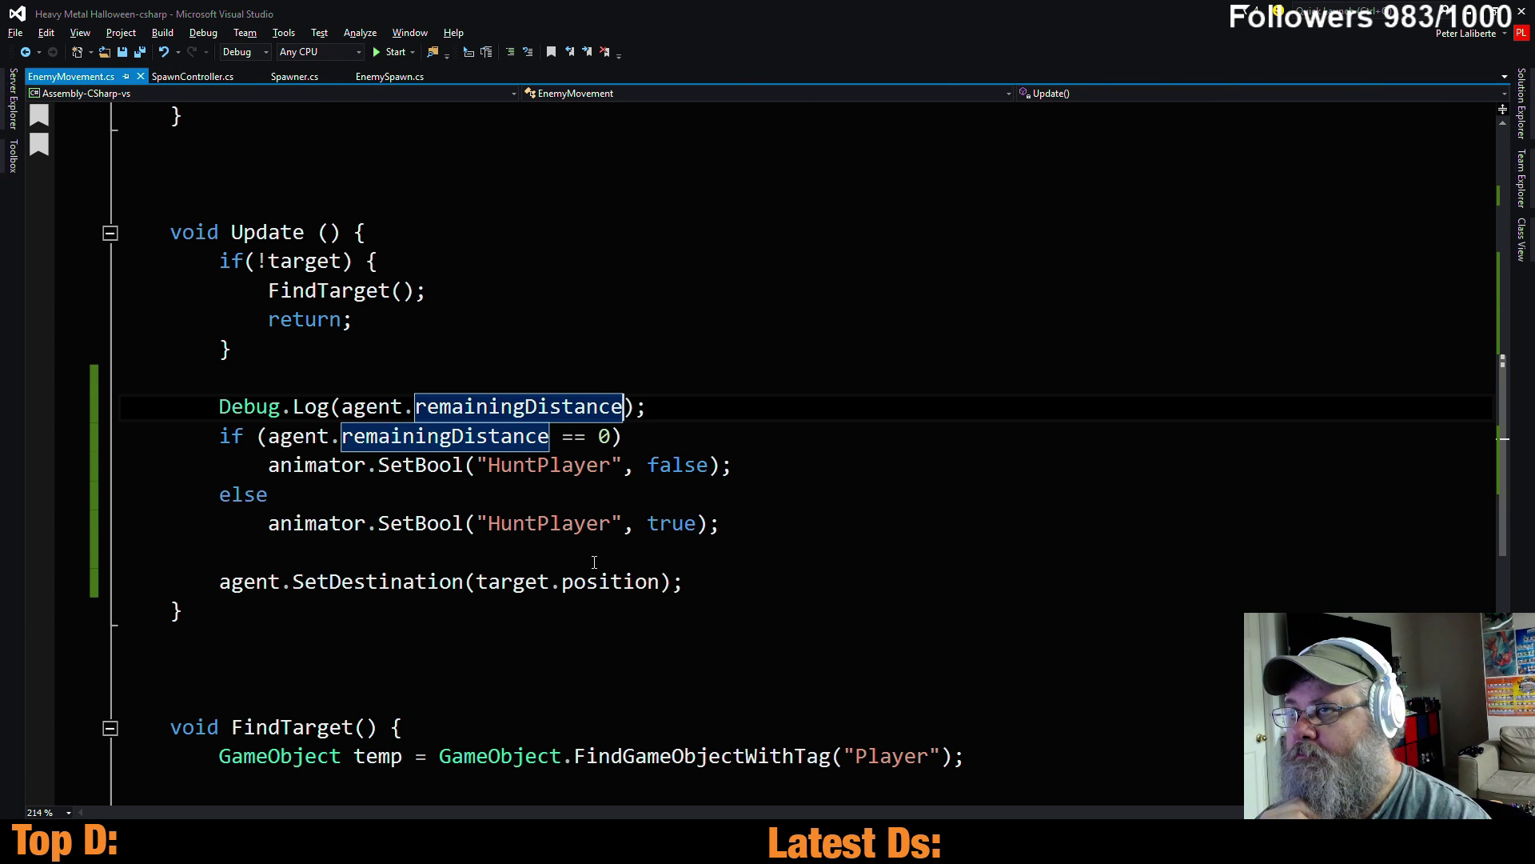
scroll(594, 562, "down", 3)
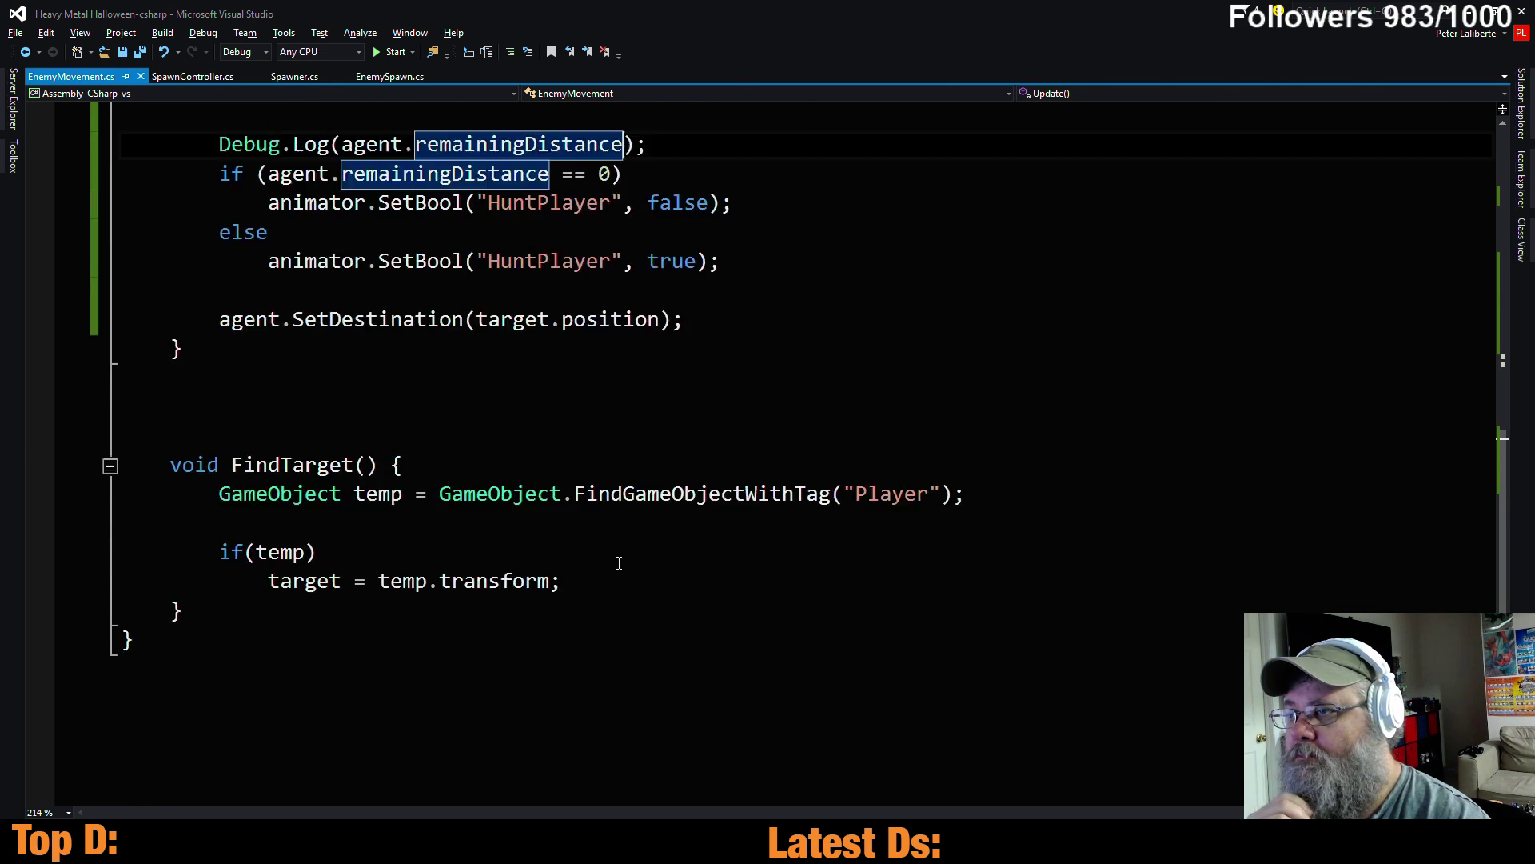
scroll(608, 560, "down", 1)
scroll(620, 558, "up", 2)
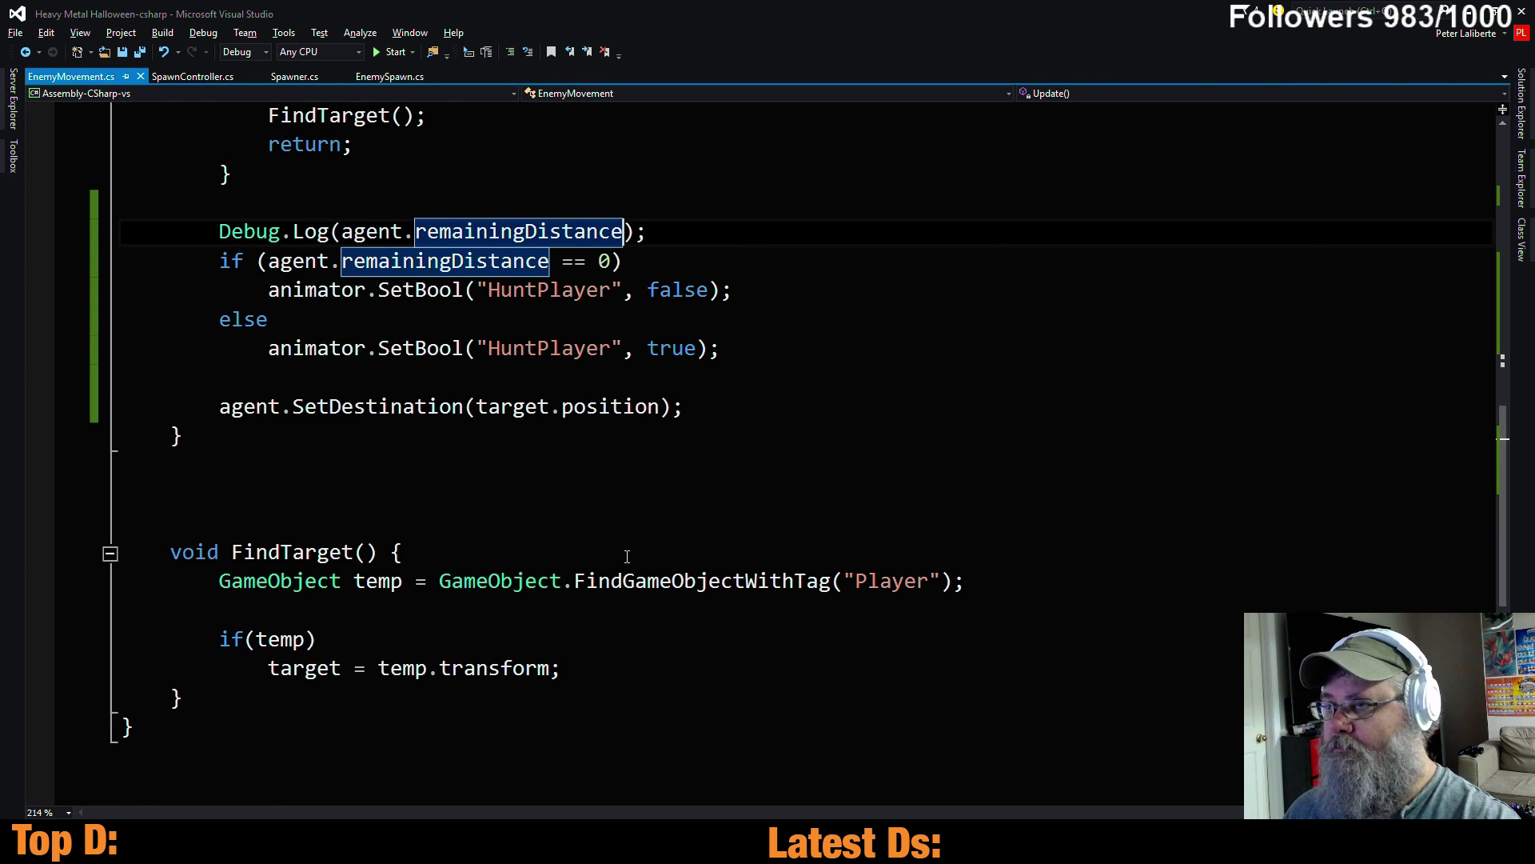
Run the scene in Unity's play mode, restarting it once
key("alt+Tab")
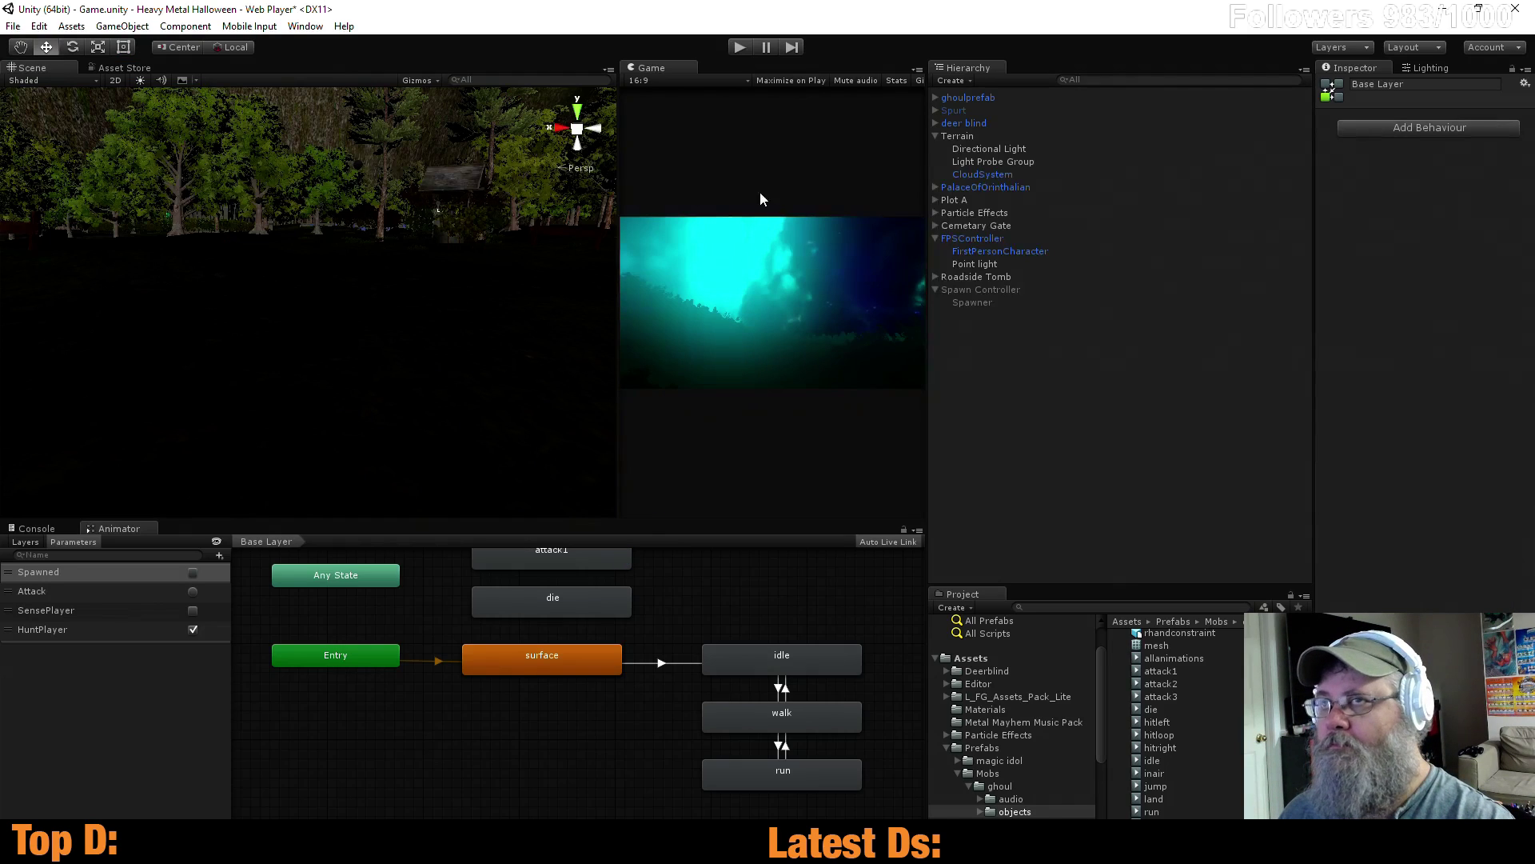
left_click(740, 49)
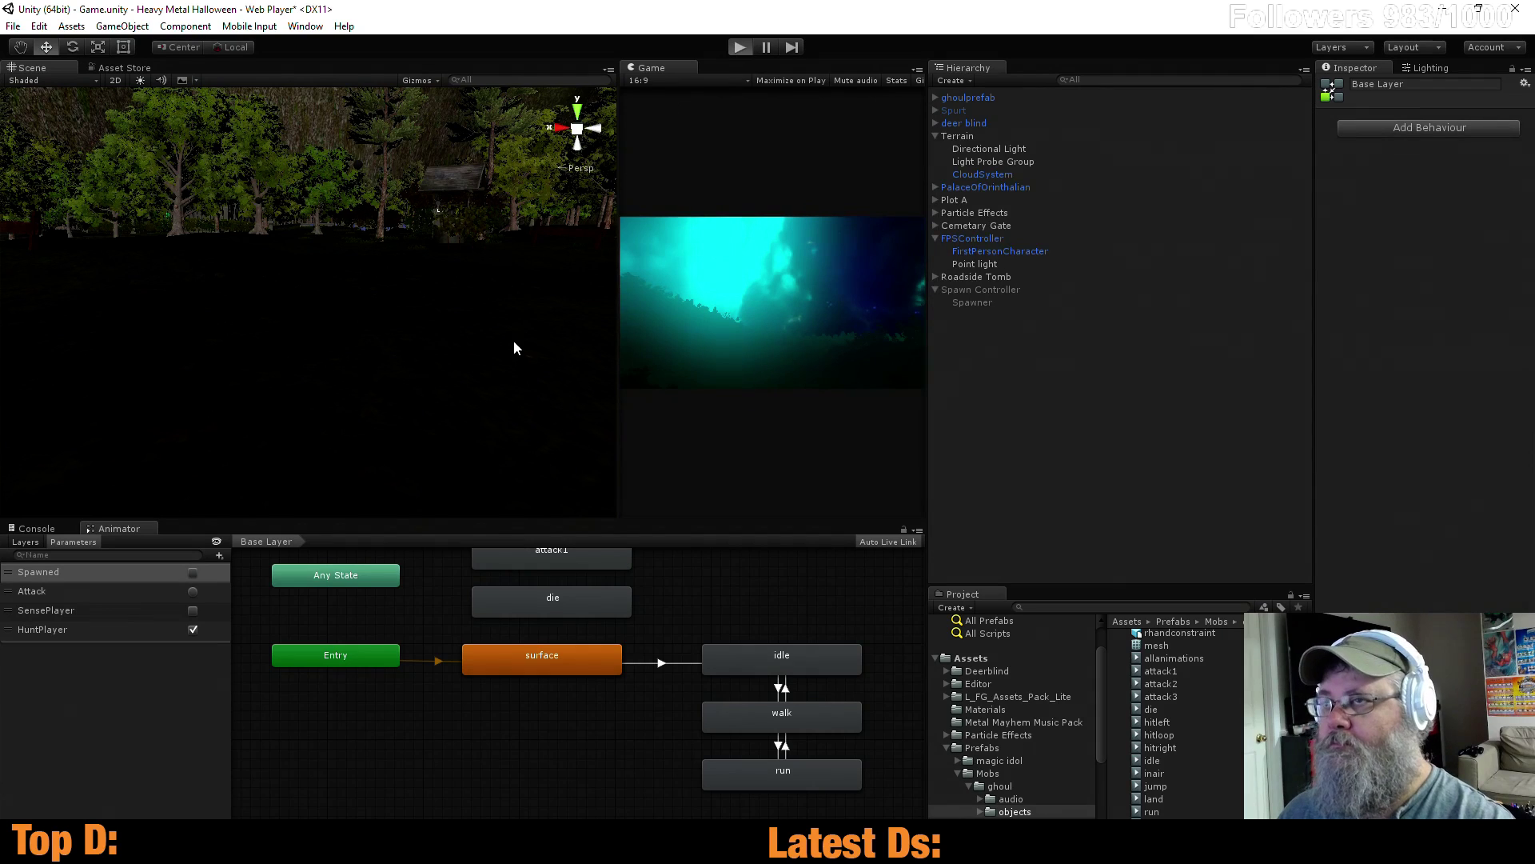
key("ctrl+p")
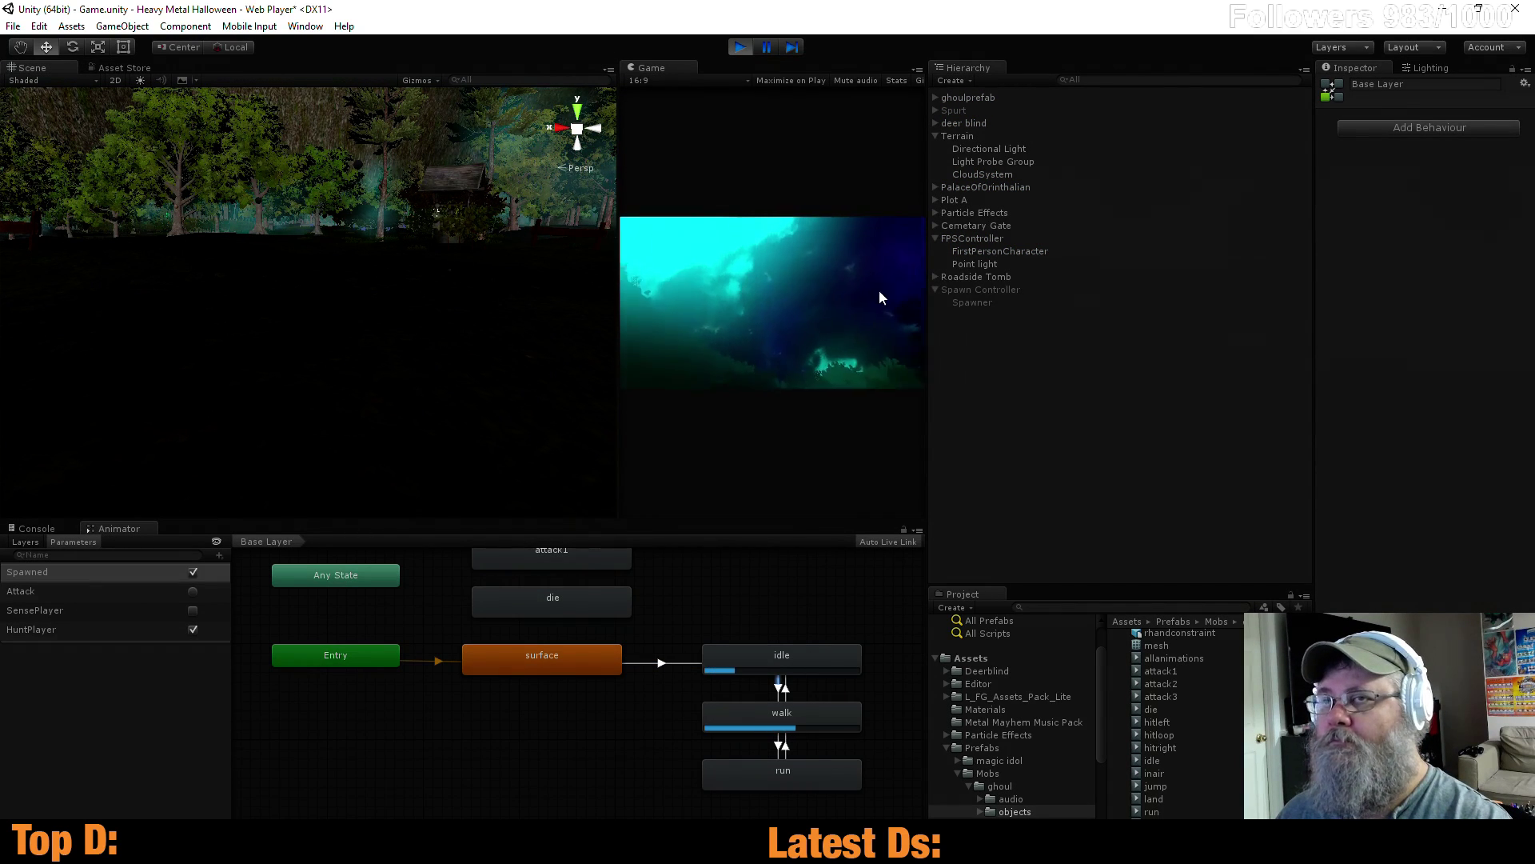
left_click(737, 48)
left_click(740, 48)
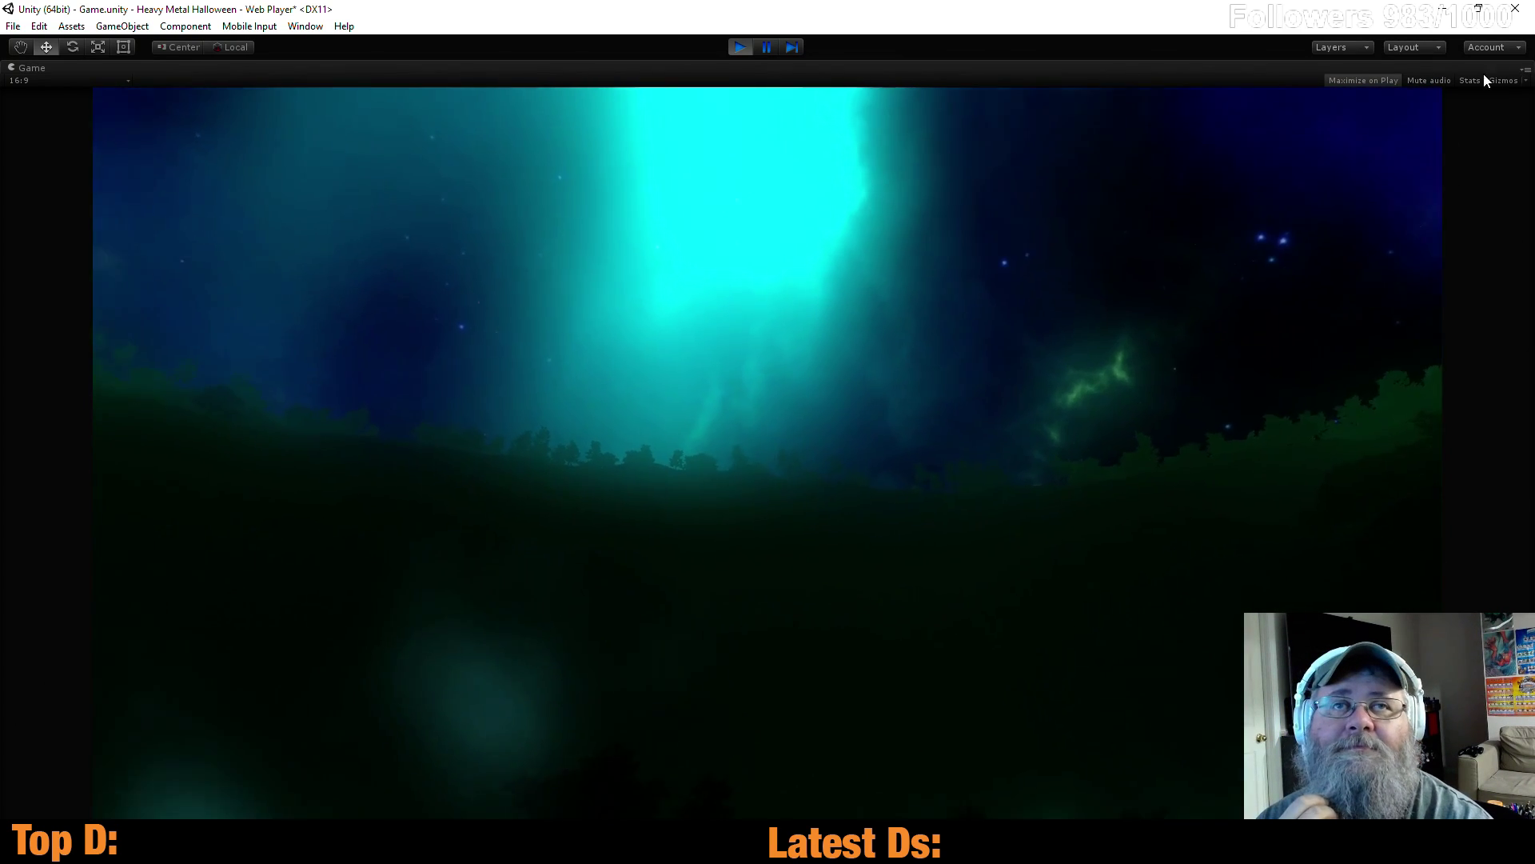
Turn off Maximize on Play and untick Maximize in the Game view menu
left_click(1383, 82)
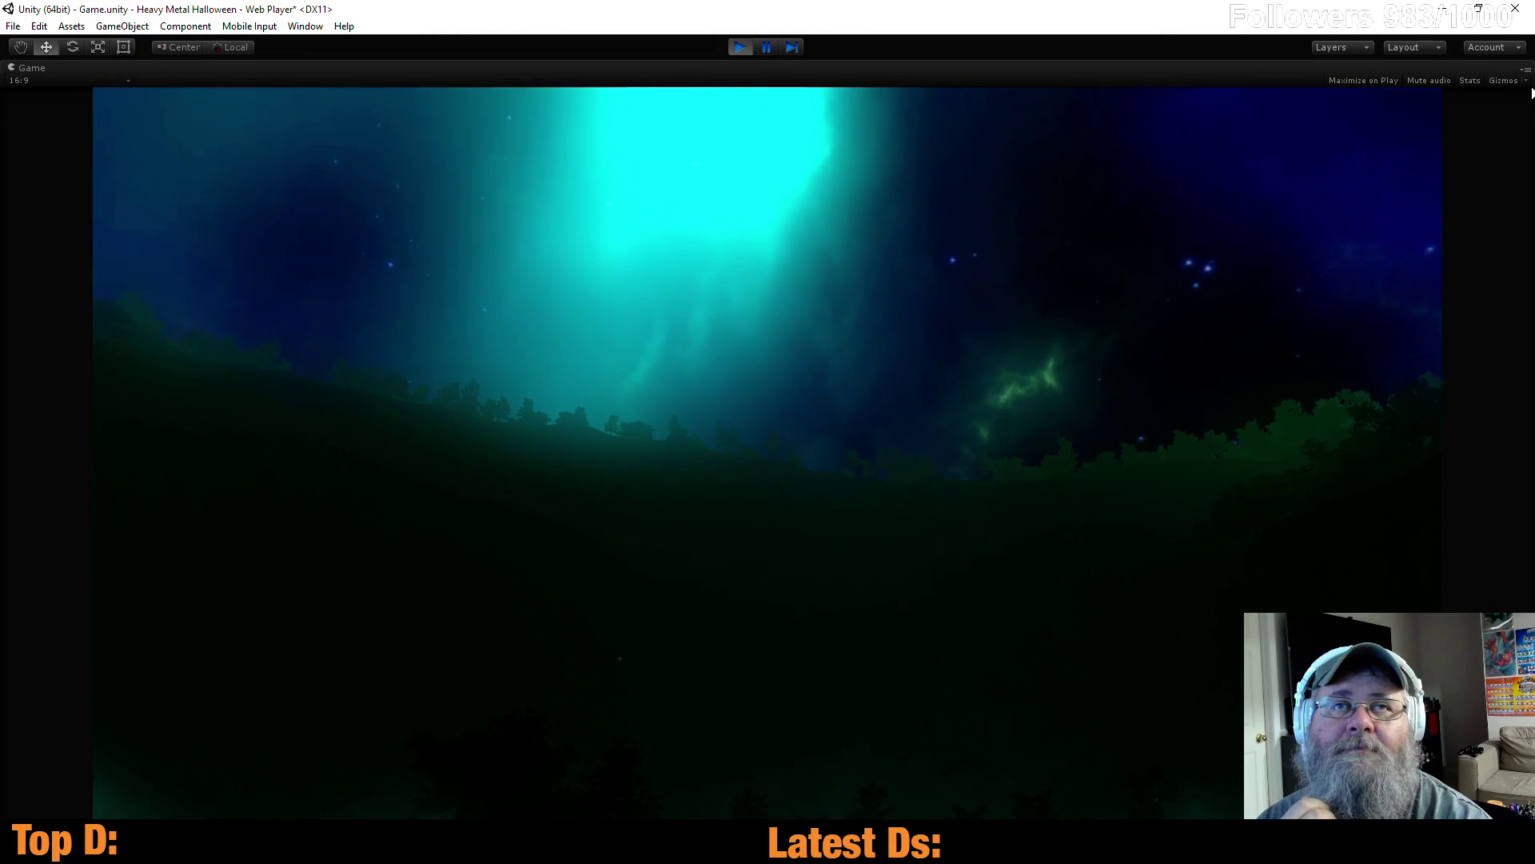
left_click(1526, 70)
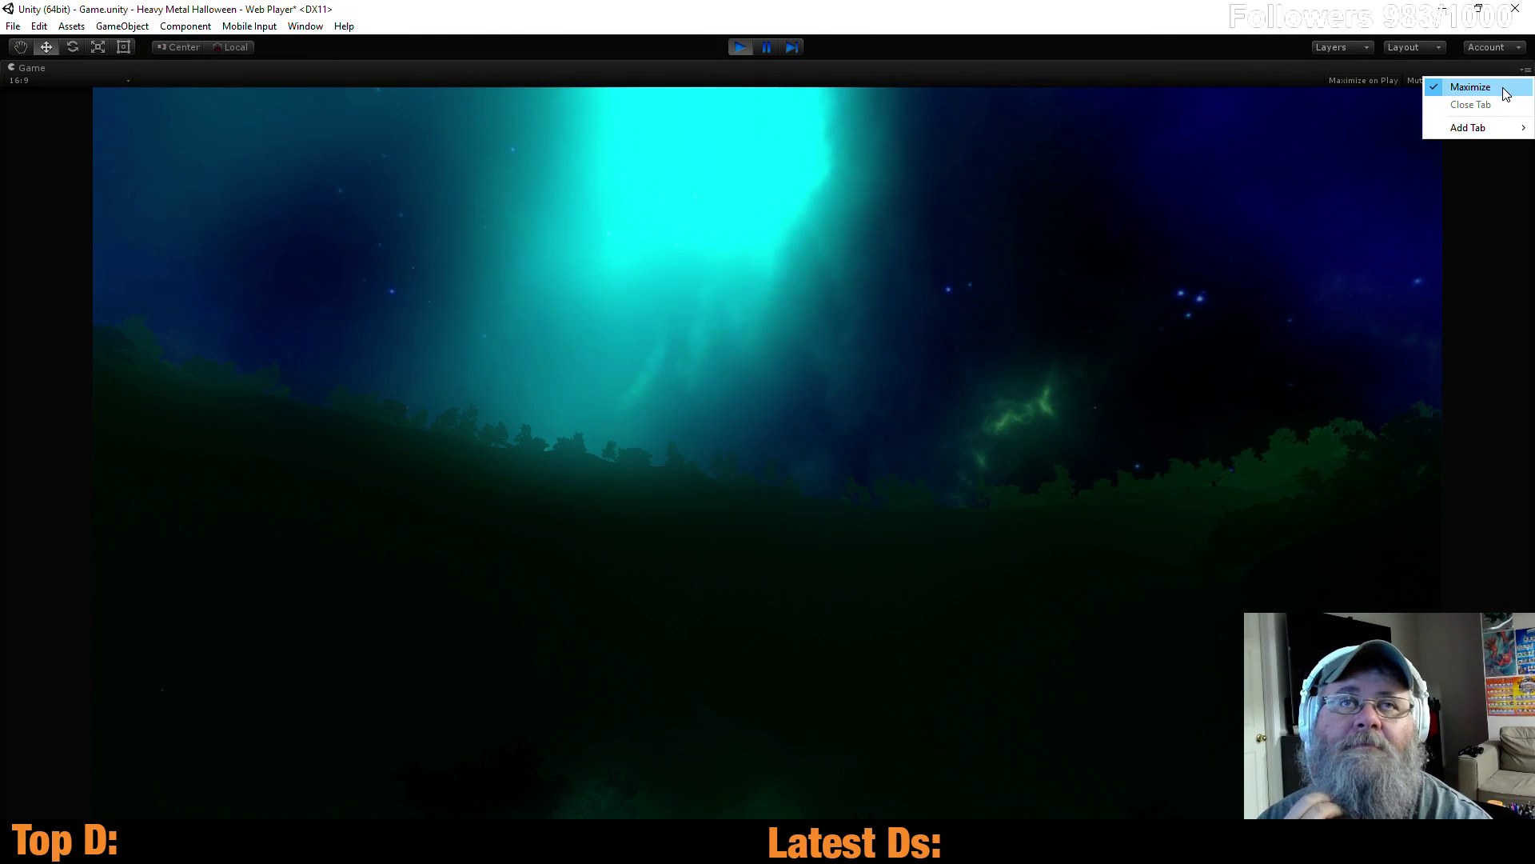
left_click(1470, 87)
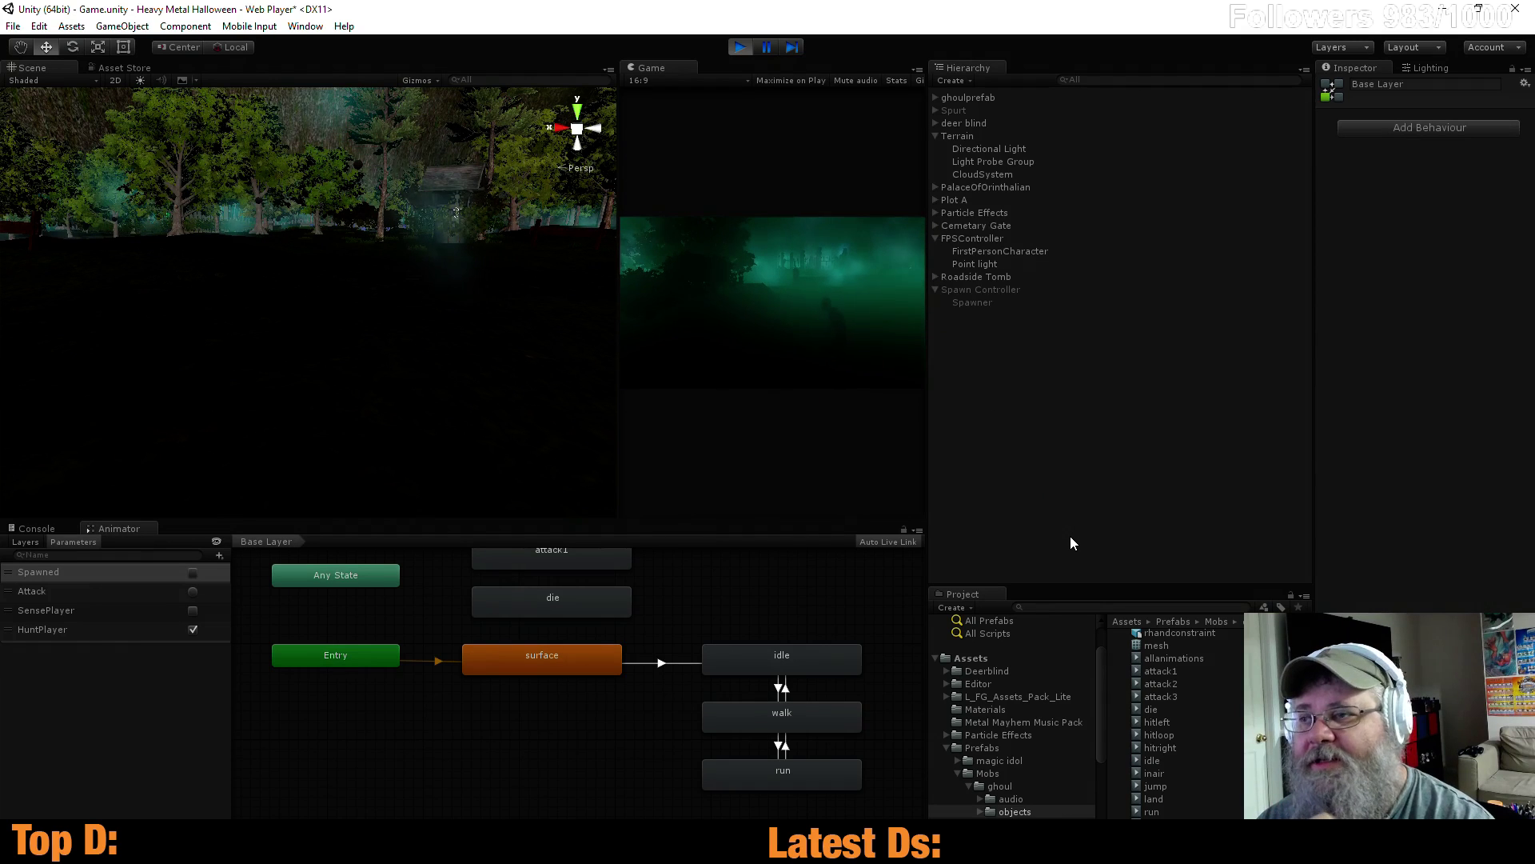
Select ghoulprefab and stop play mode. Confirm walk→idle requires HuntPlayer false, then return to Visual Studio
left_click(972, 97)
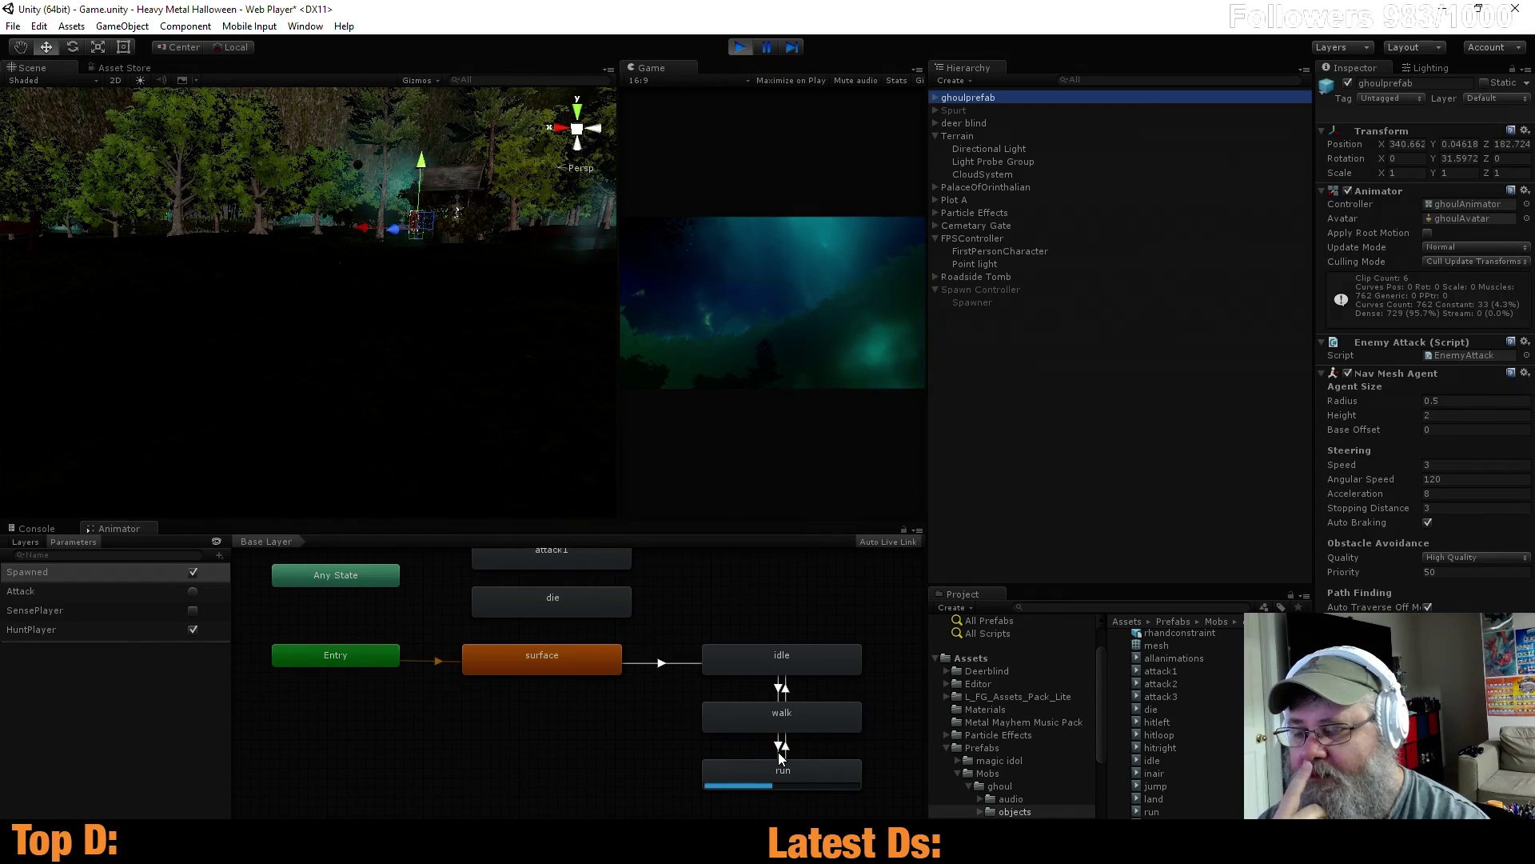
left_click(736, 48)
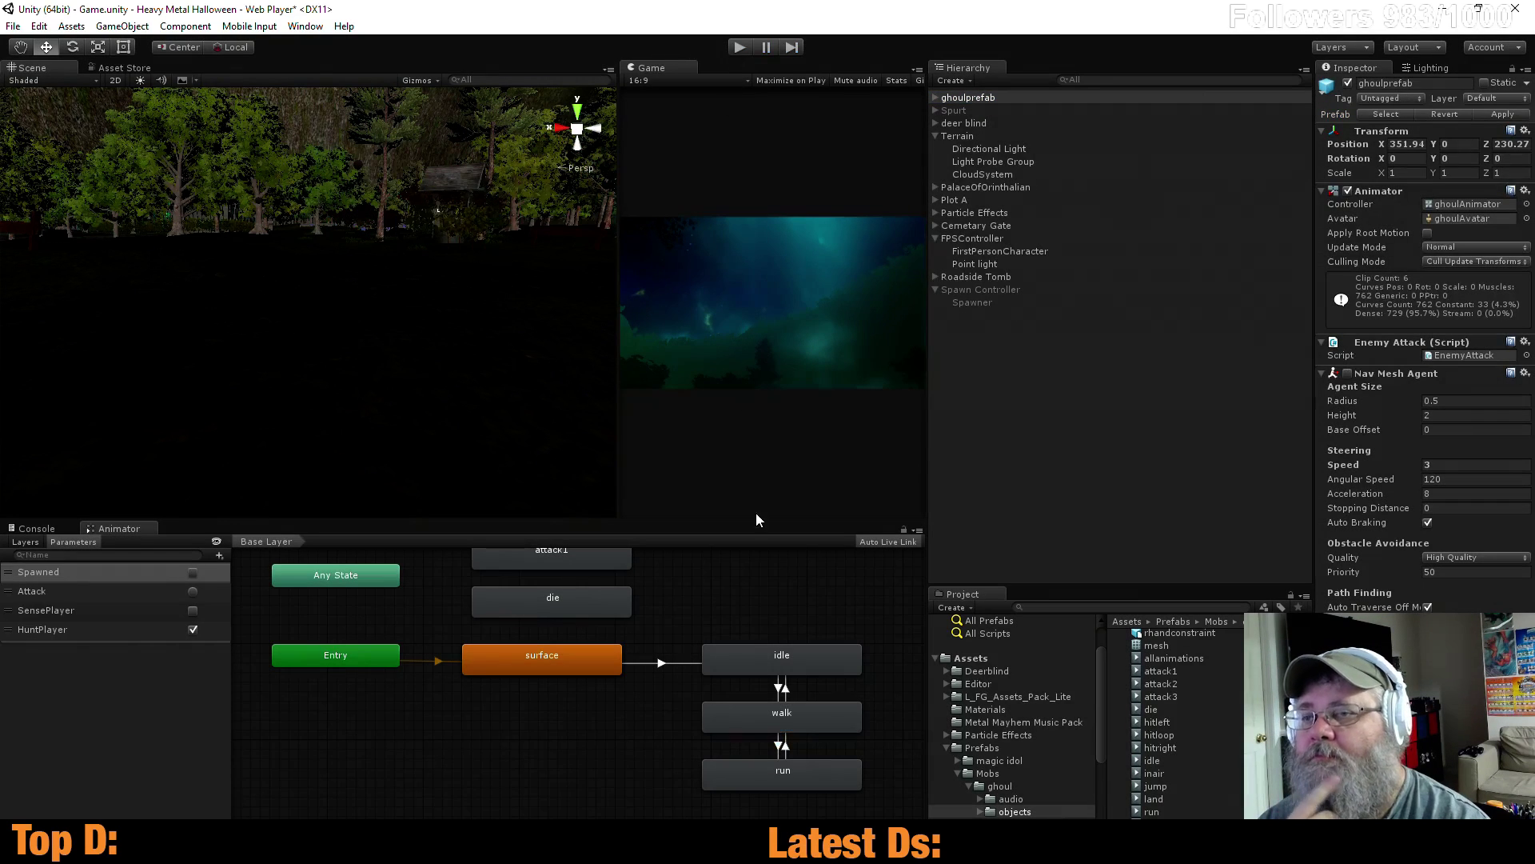
left_click(787, 693)
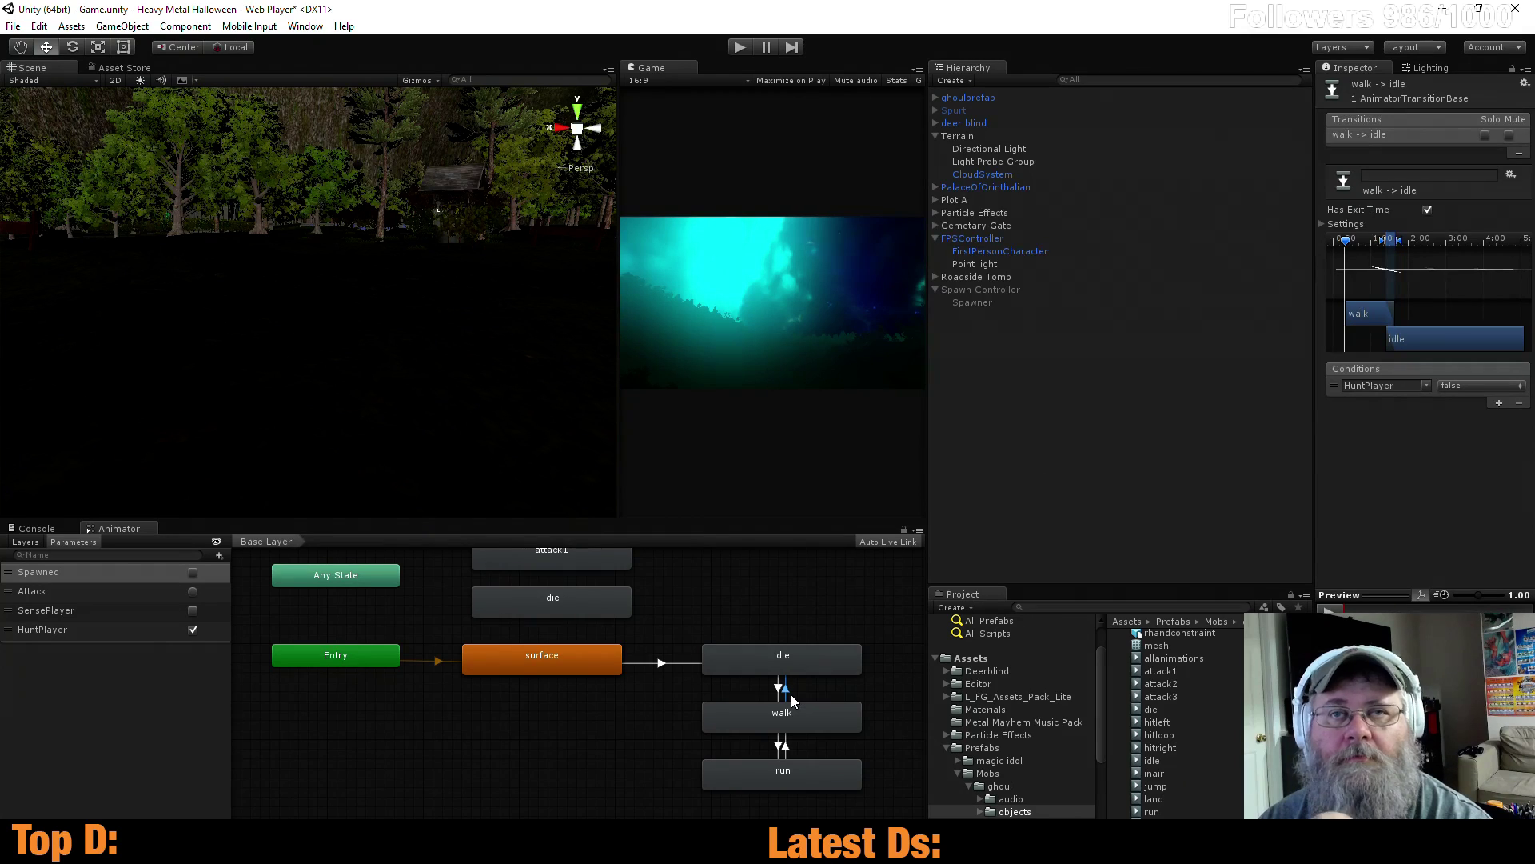
key("alt+Tab")
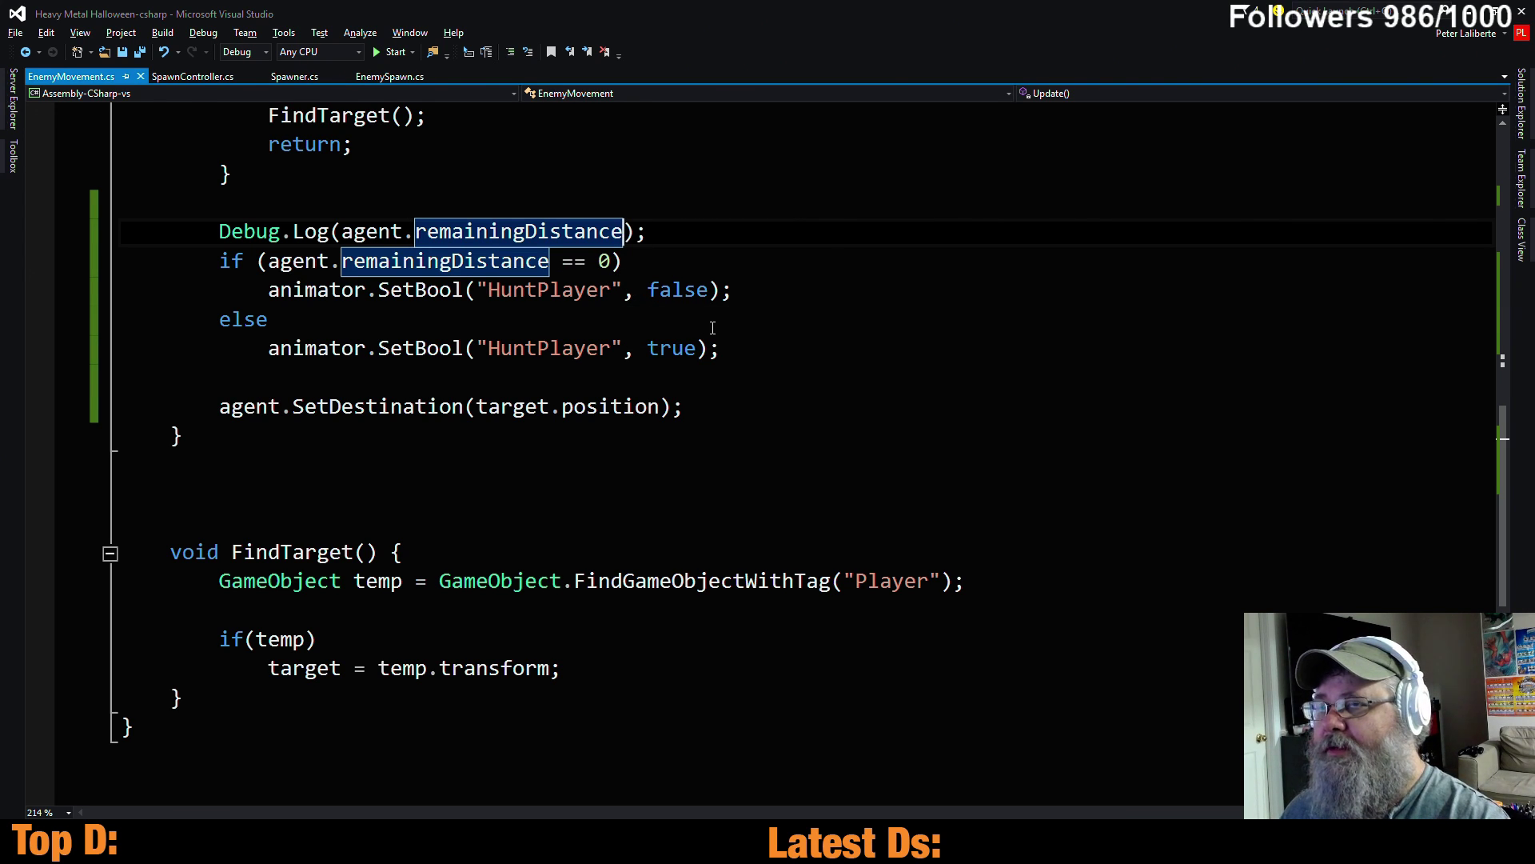
Read the logged agent.remainingDistance values in Unity's Console, then return to EnemyMovement.cs
key("alt+Tab")
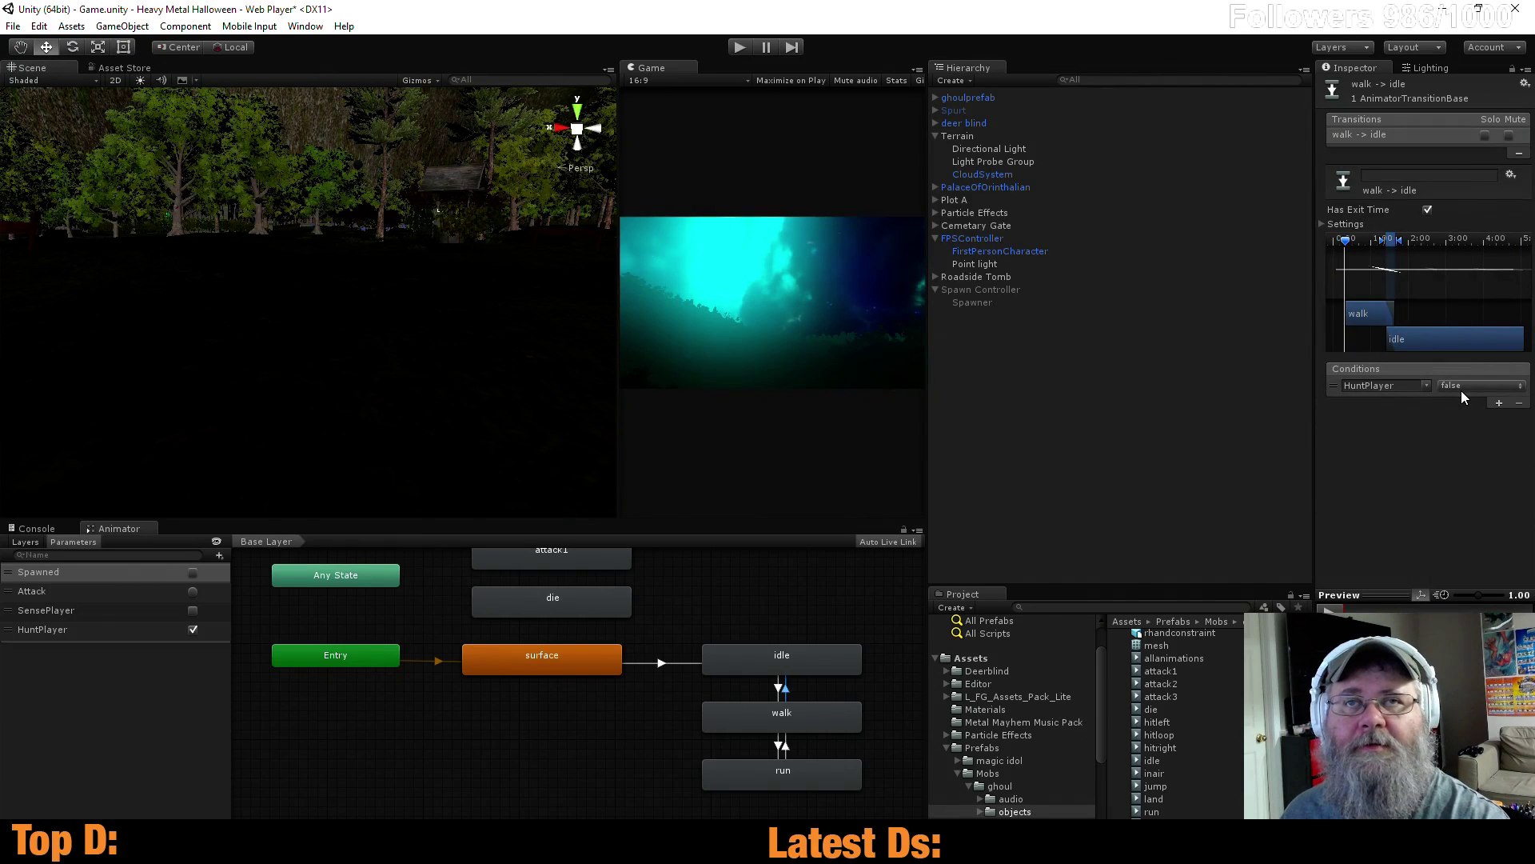
key("alt+Tab")
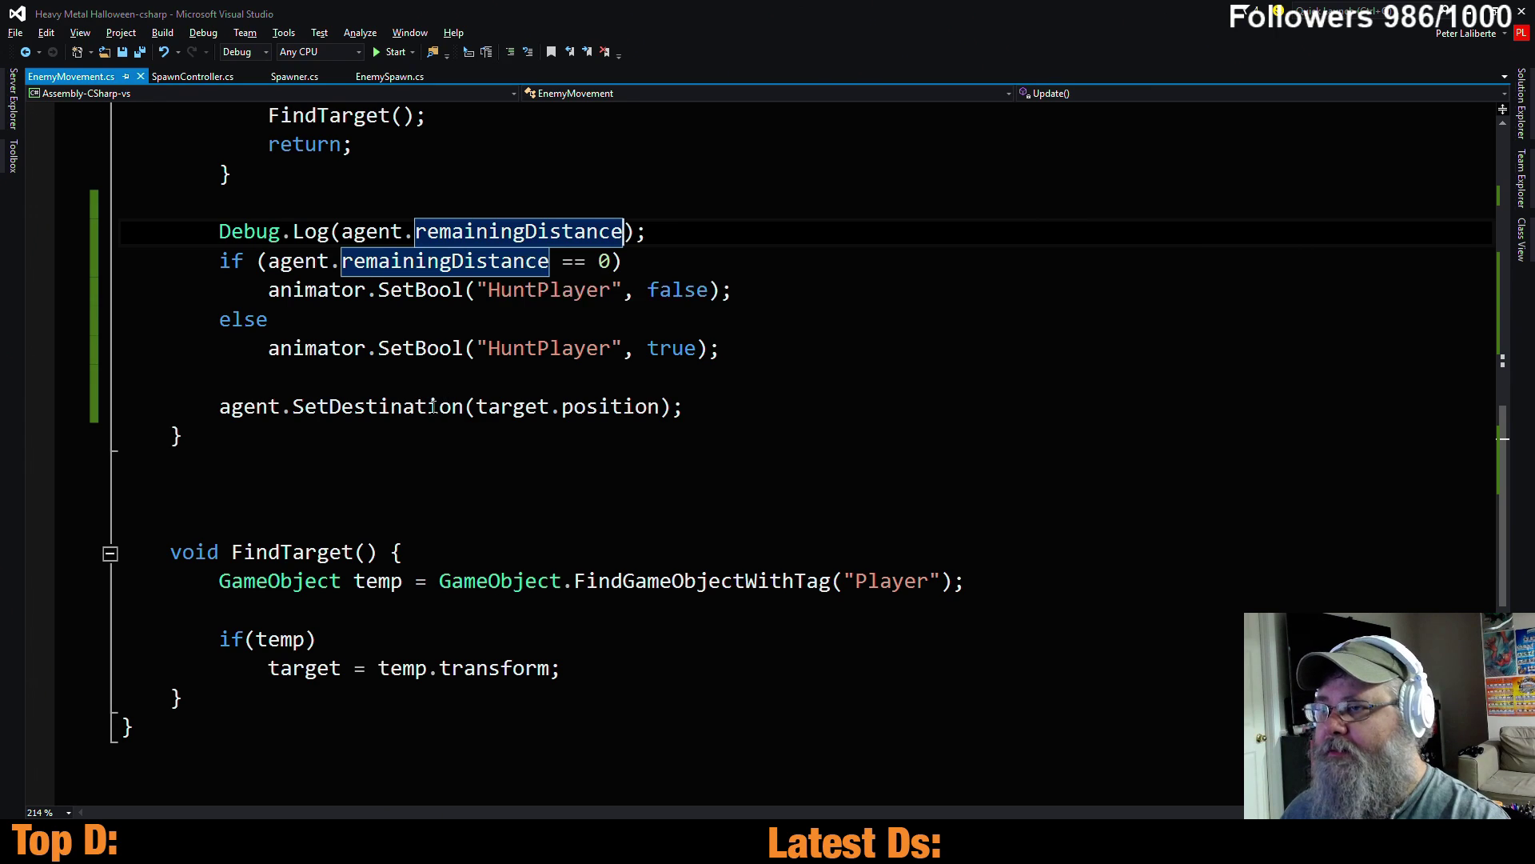
key("alt+Tab")
left_click(37, 529)
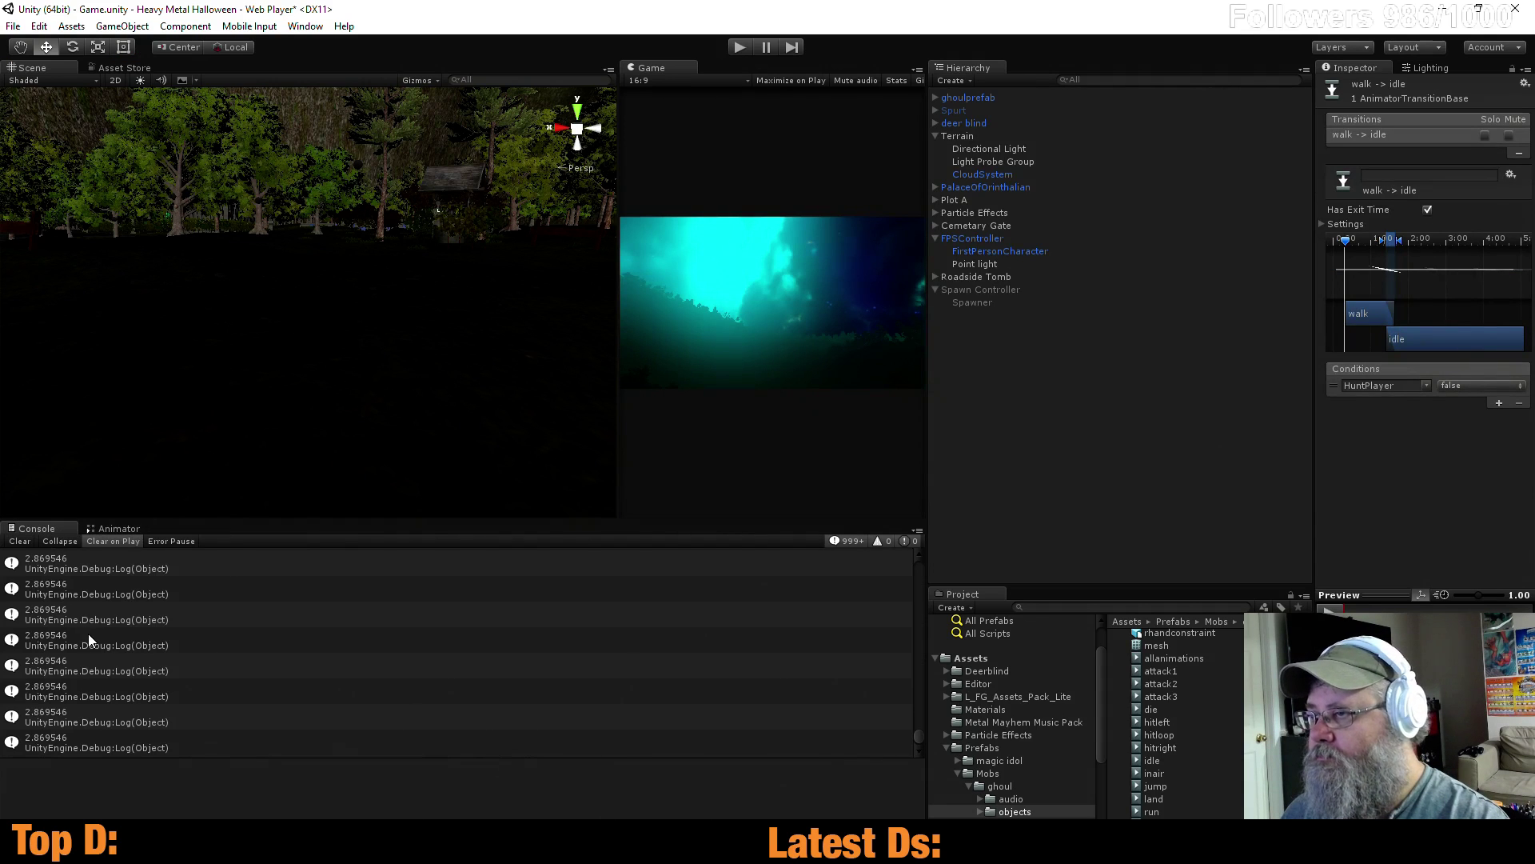
scroll(157, 680, "up", 2)
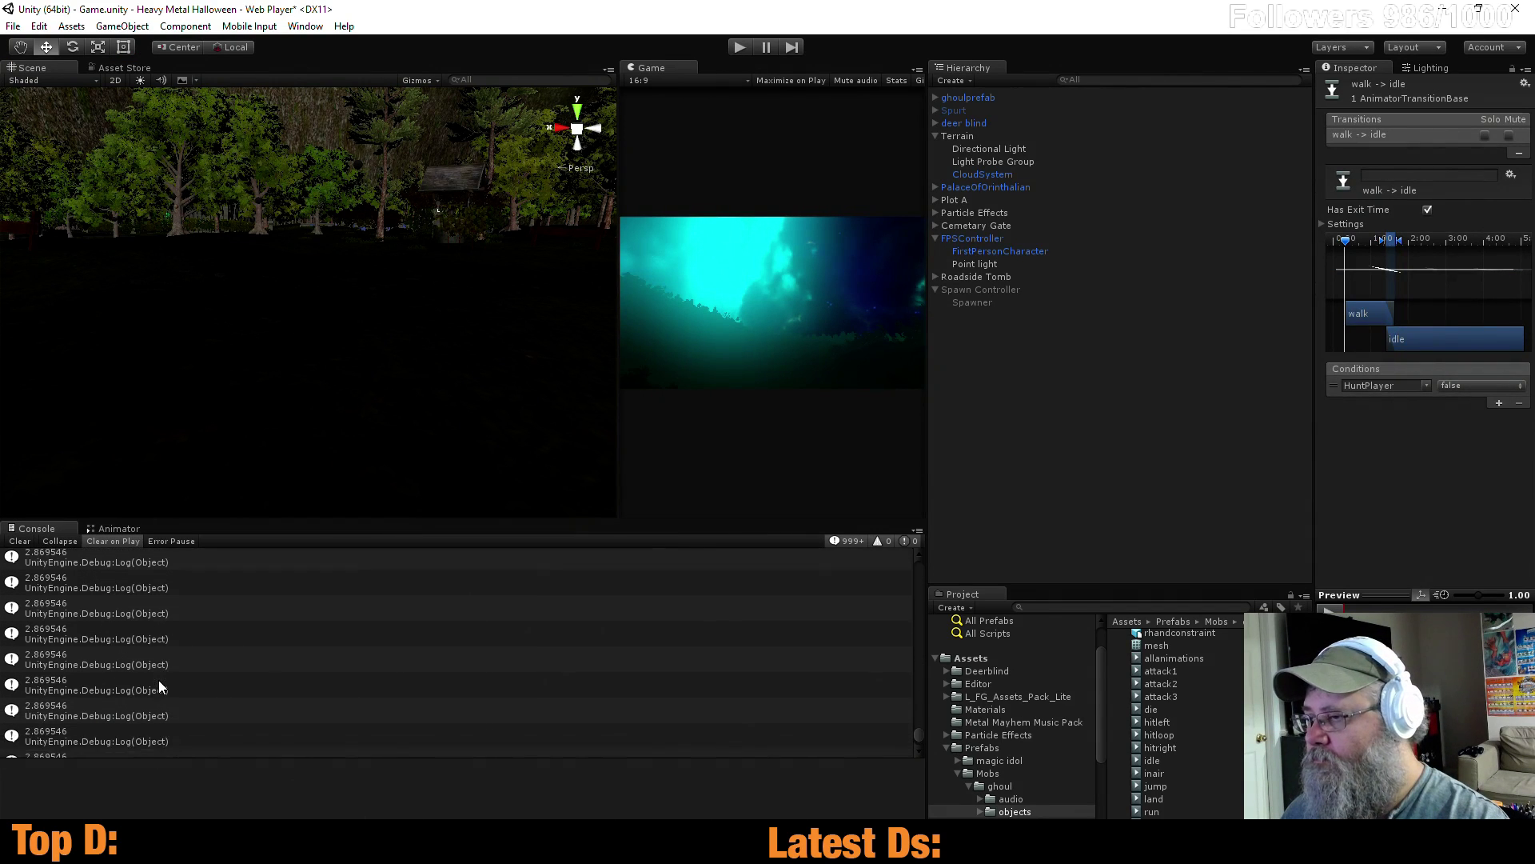
key("alt+Tab")
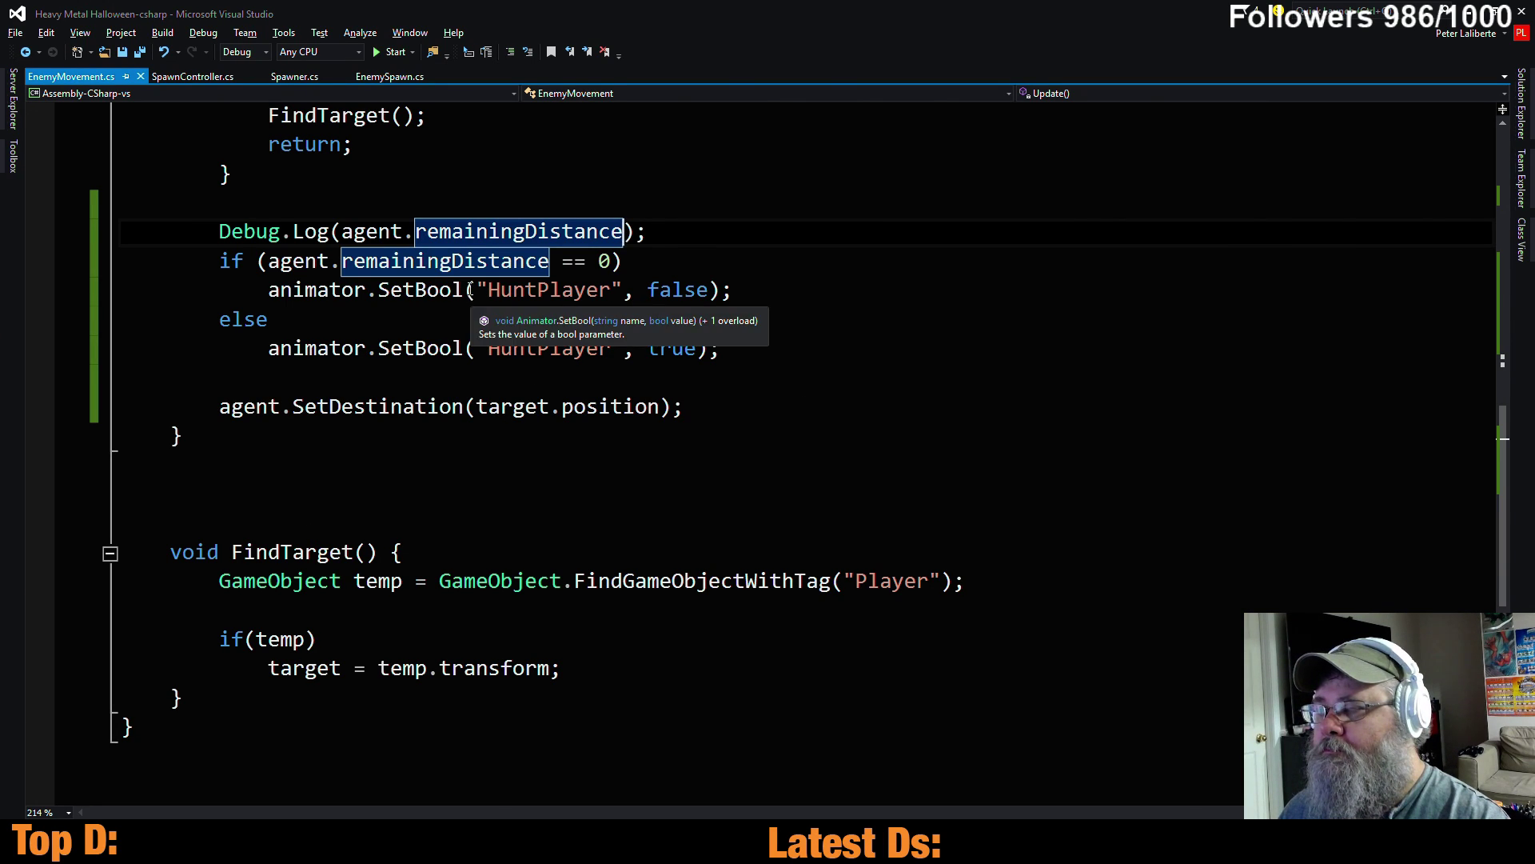
Change the distance check's comparison against 0 to '< 3'
key("alt+Tab")
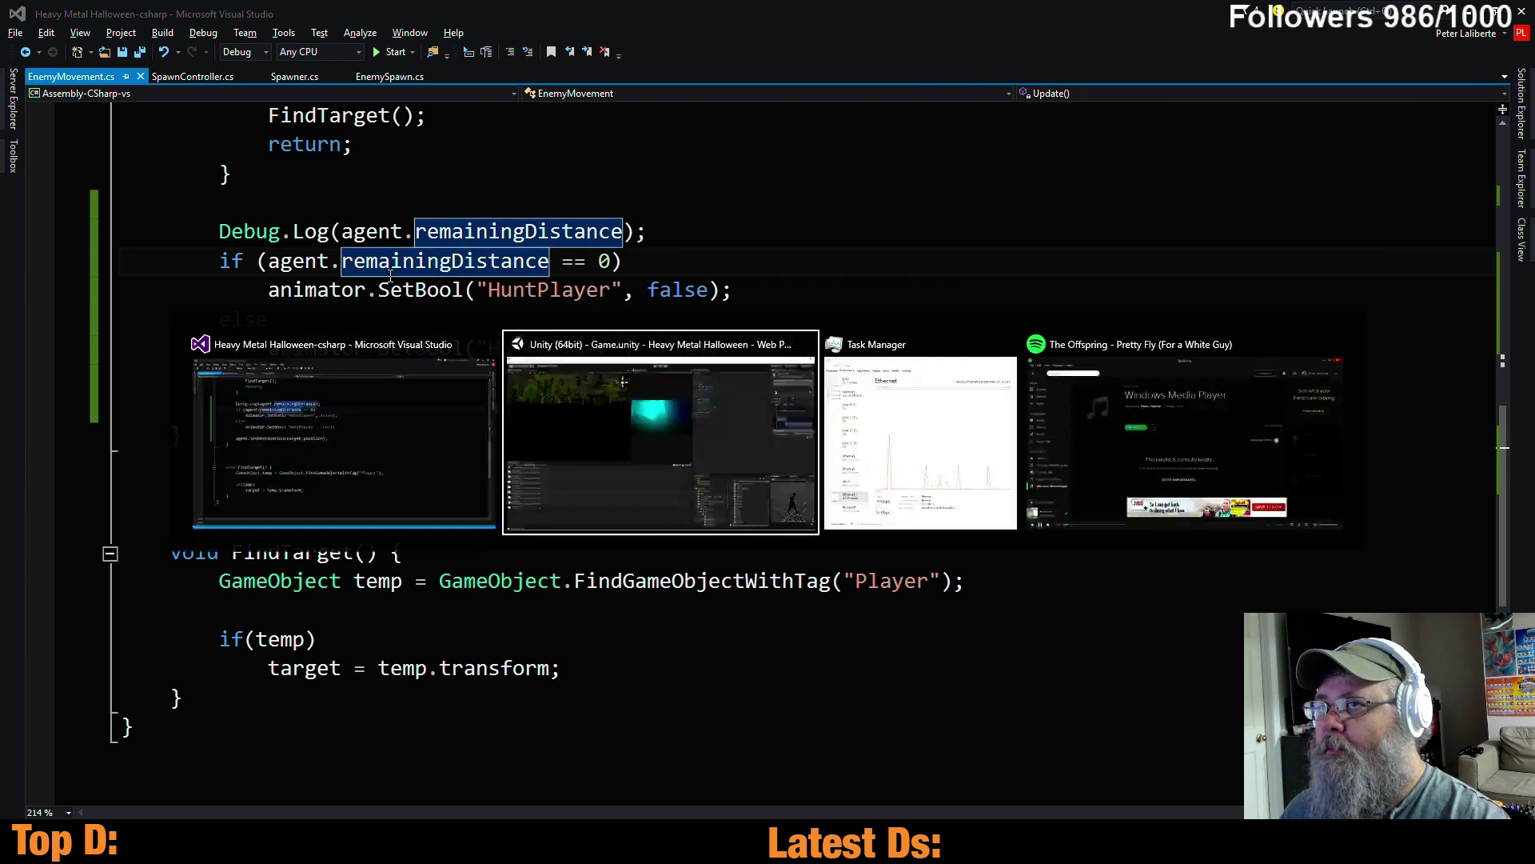
key("alt+Tab")
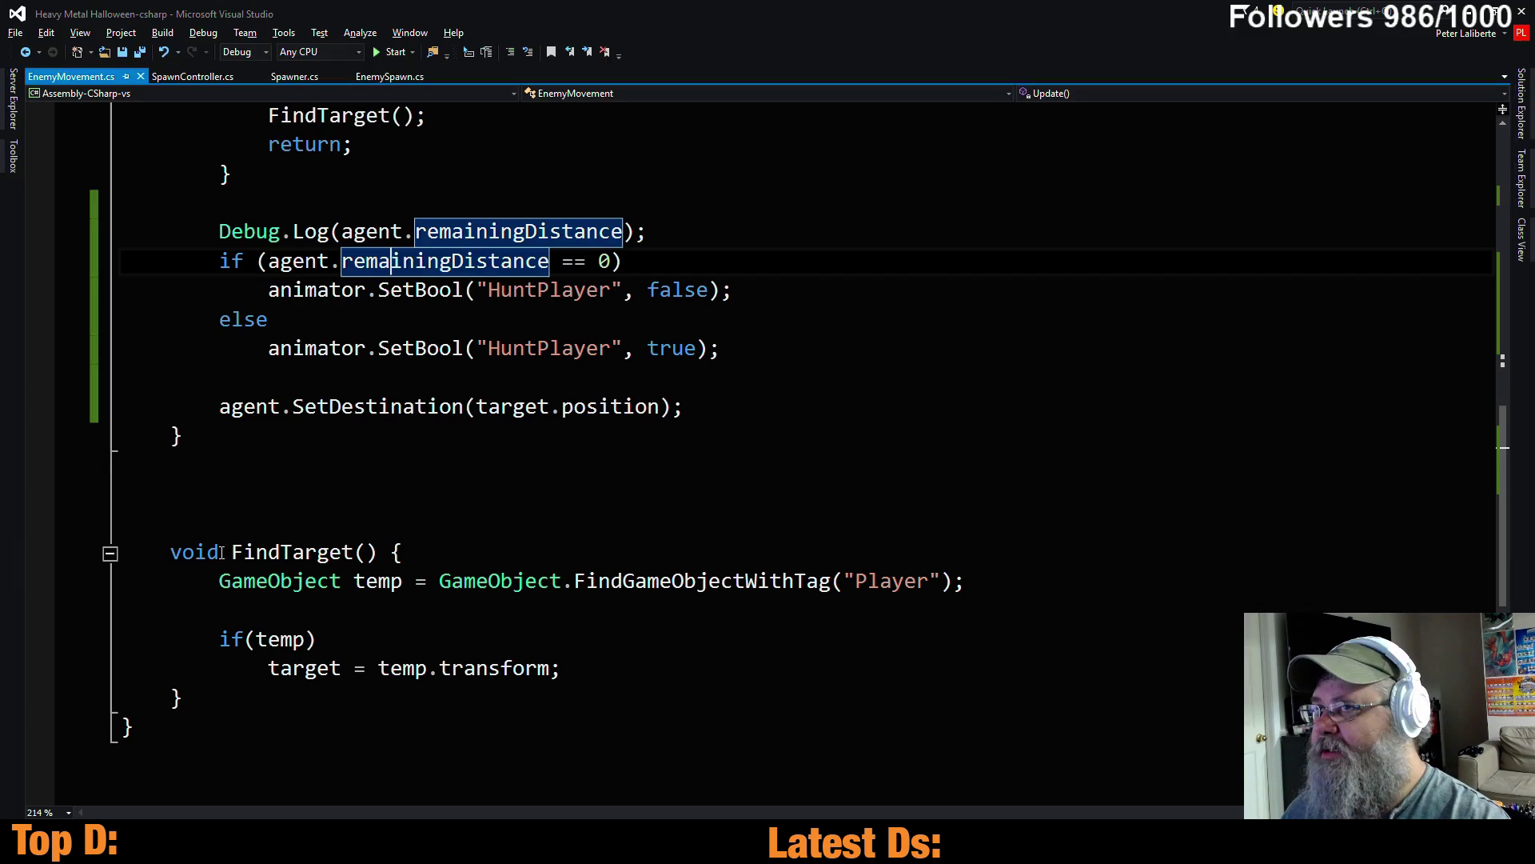
left_click(612, 262)
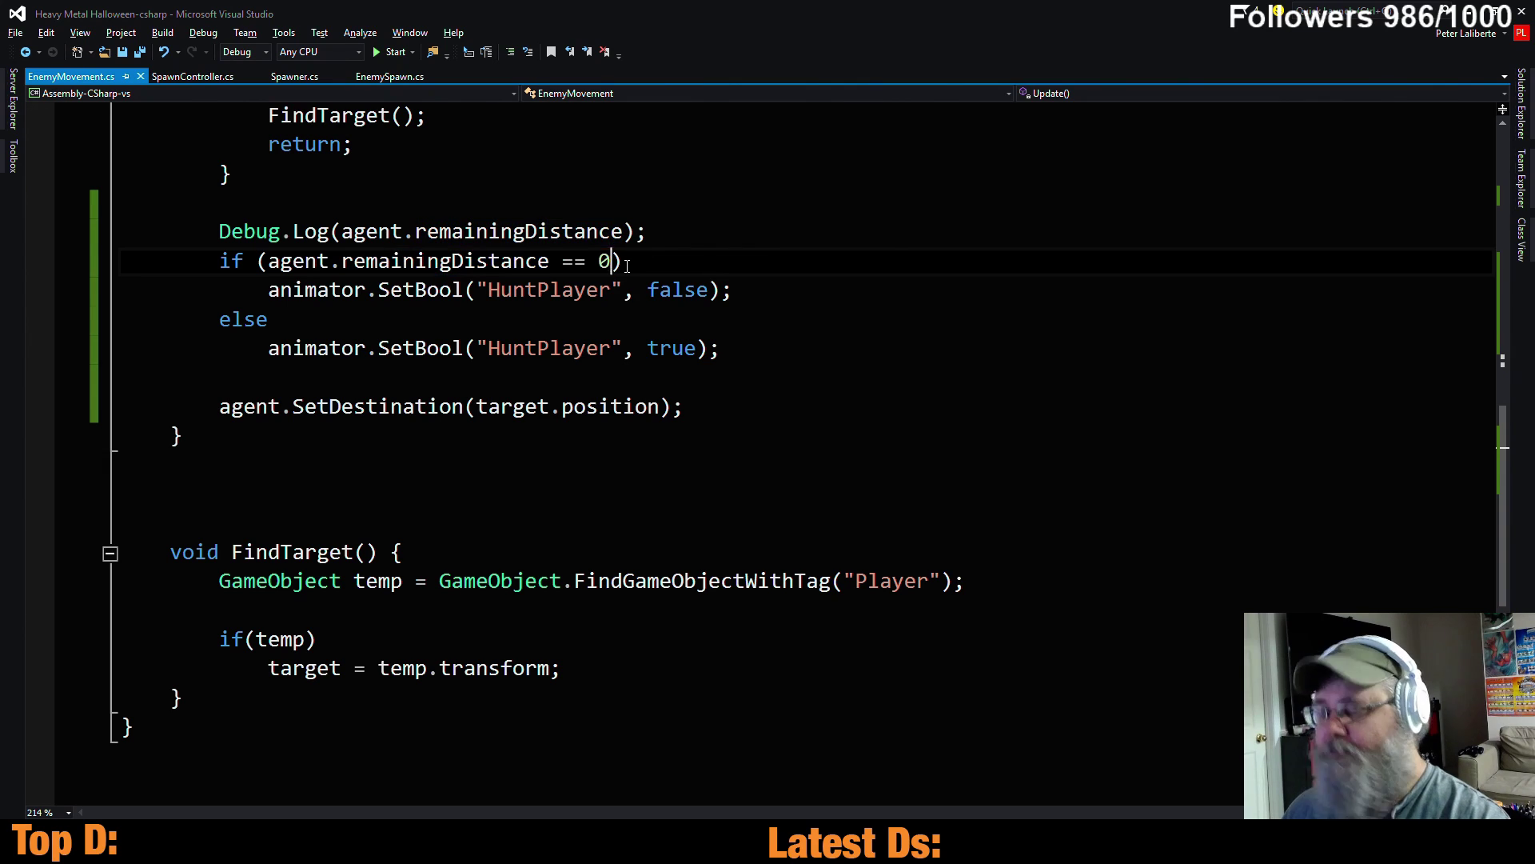
key("BackSpace")
key("BackSpace")
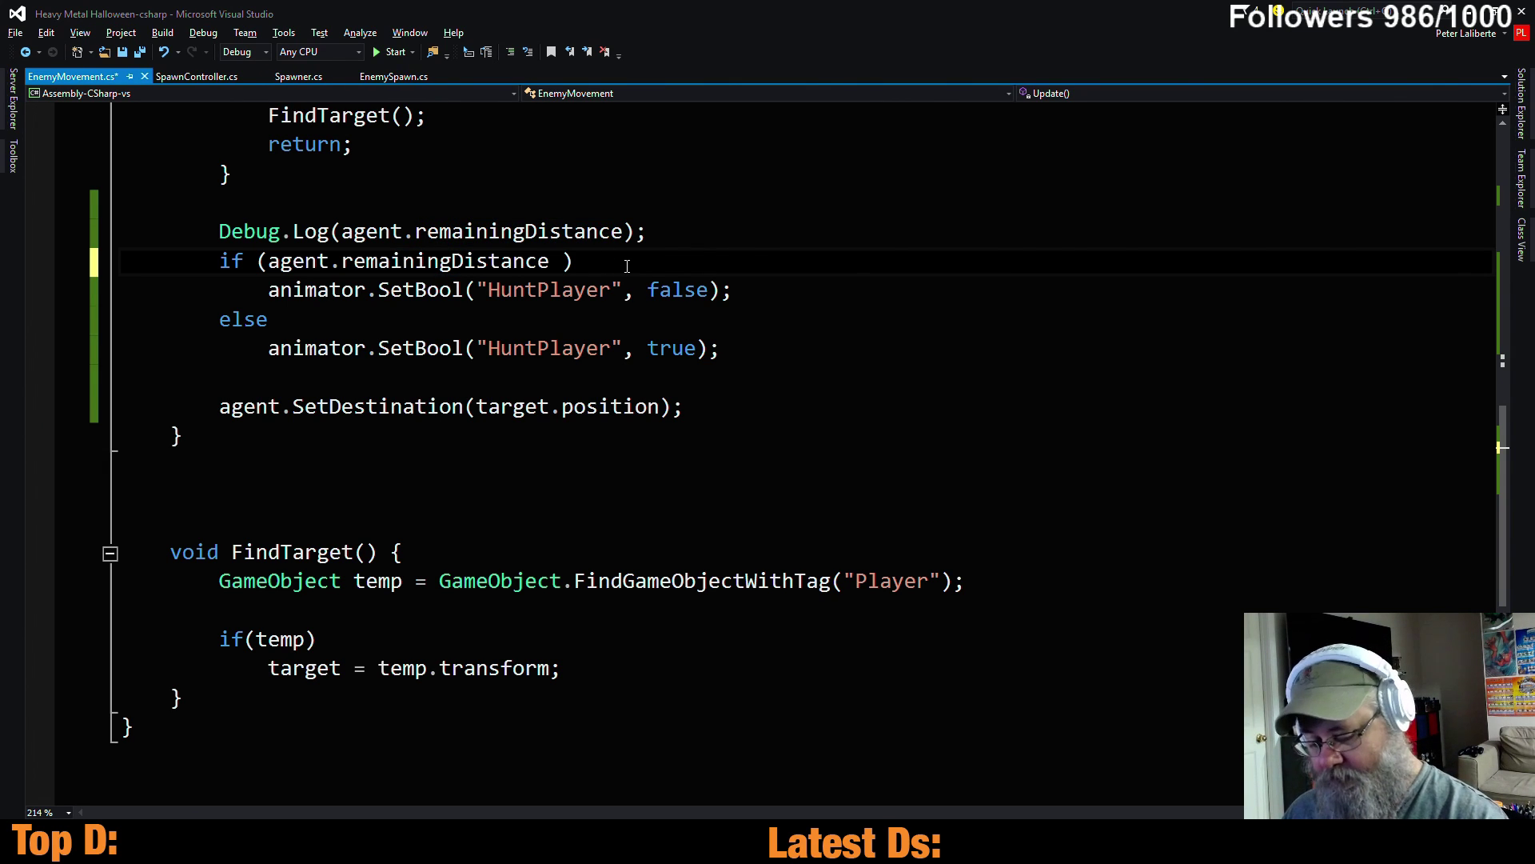
type("< 3")
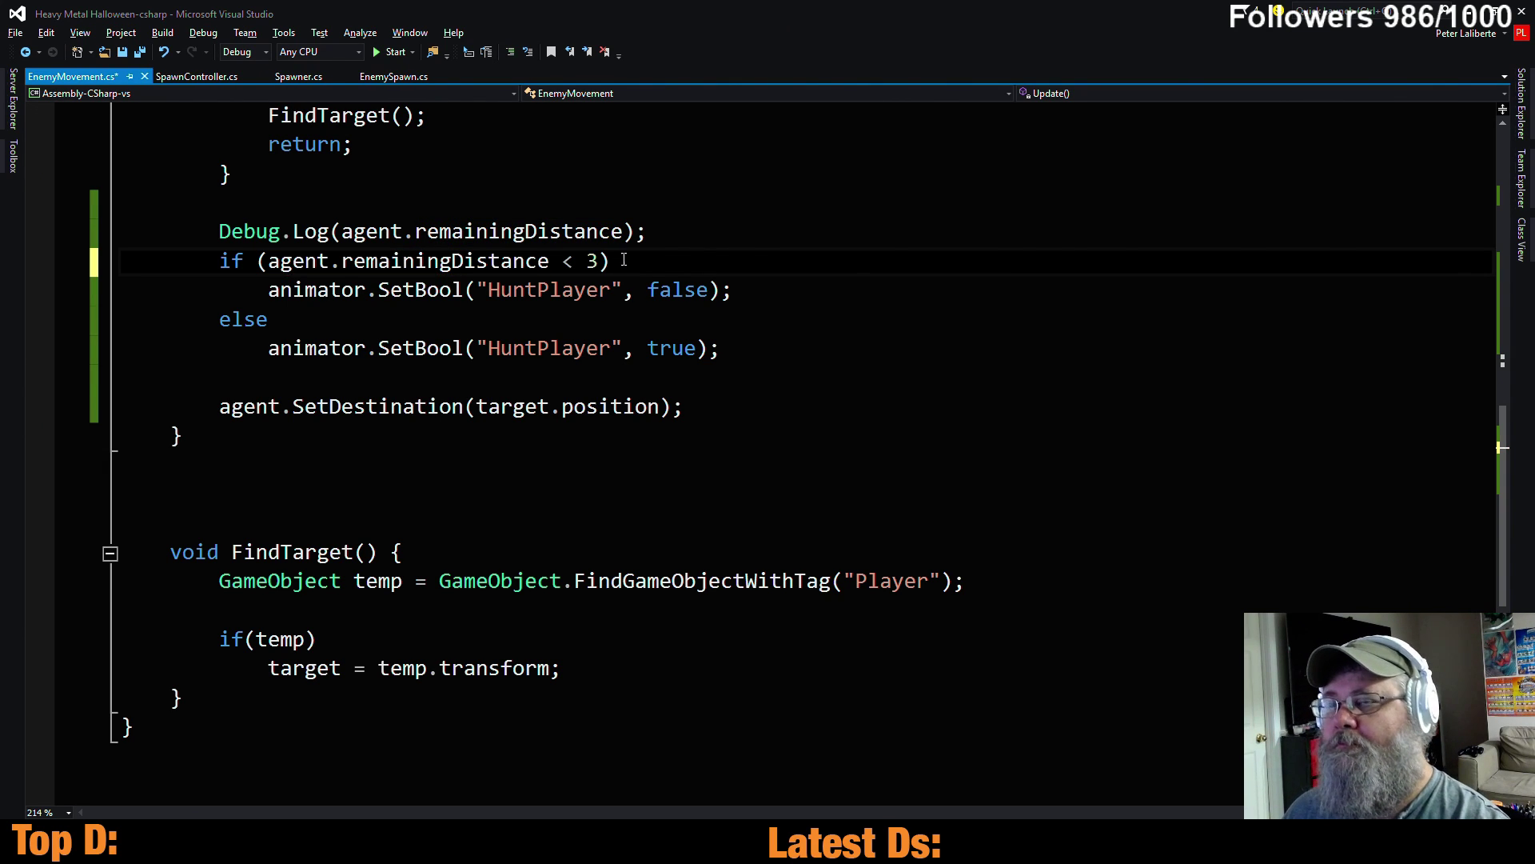
scroll(563, 263, "up", 8)
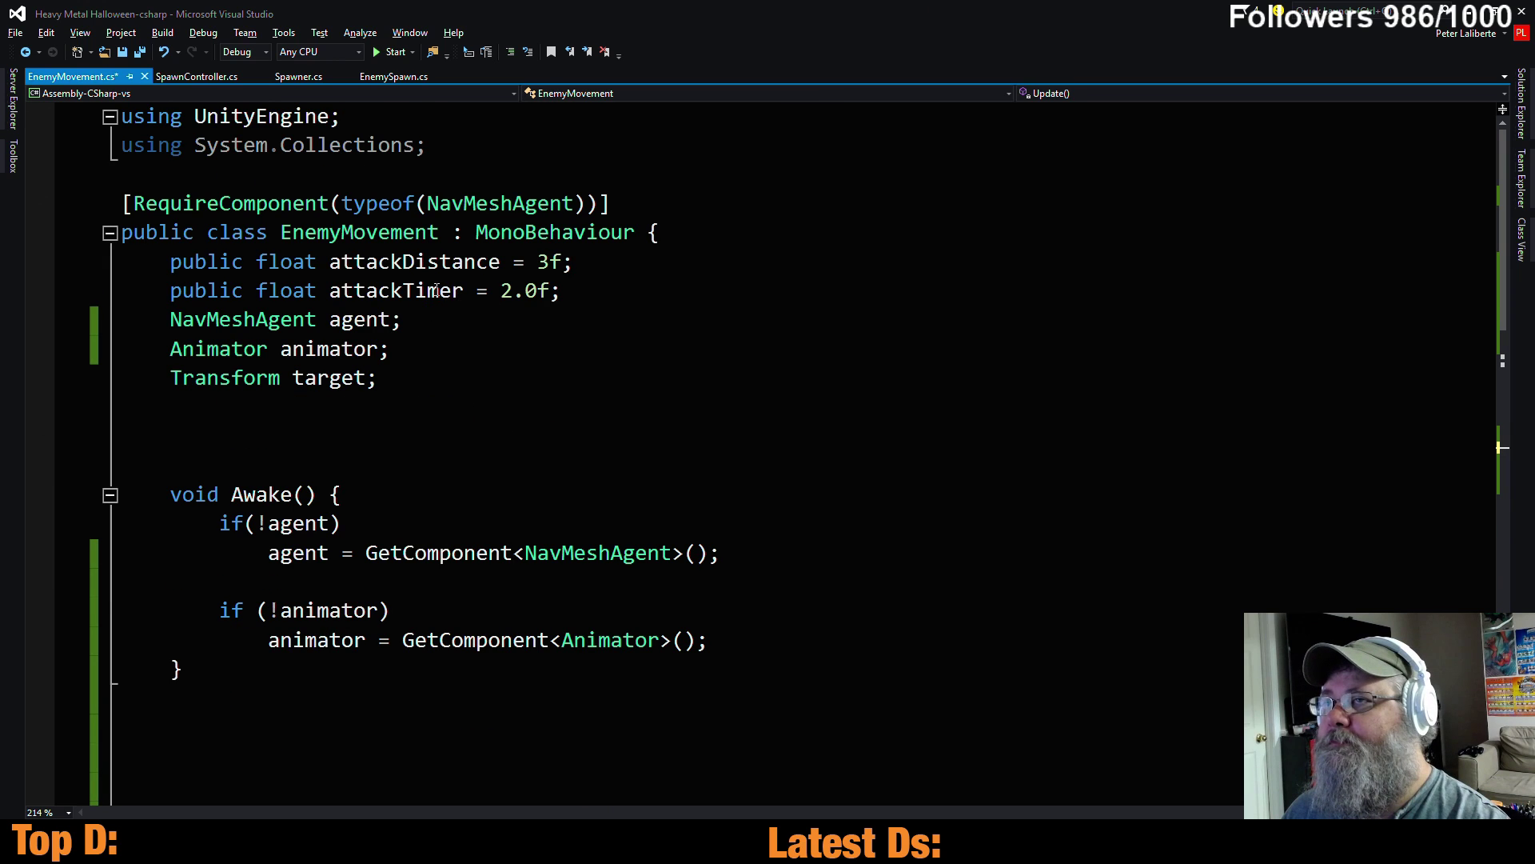
scroll(448, 264, "down", 2)
scroll(490, 267, "down", 12)
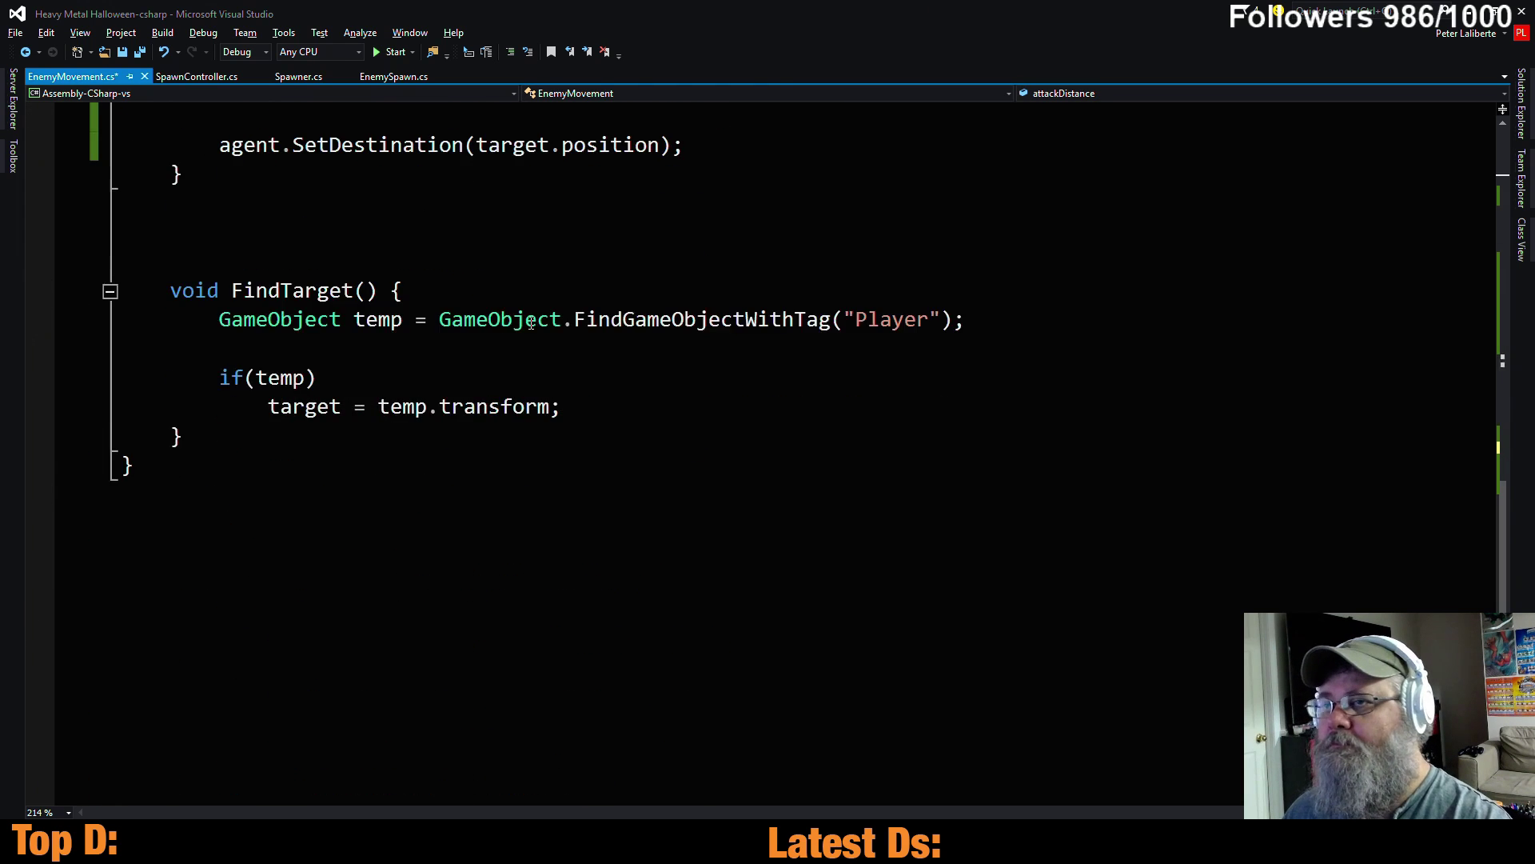
scroll(580, 338, "up", 5)
Replace the hard-coded 3 with attackDistance, save the script, and return to Unity
left_click(601, 435)
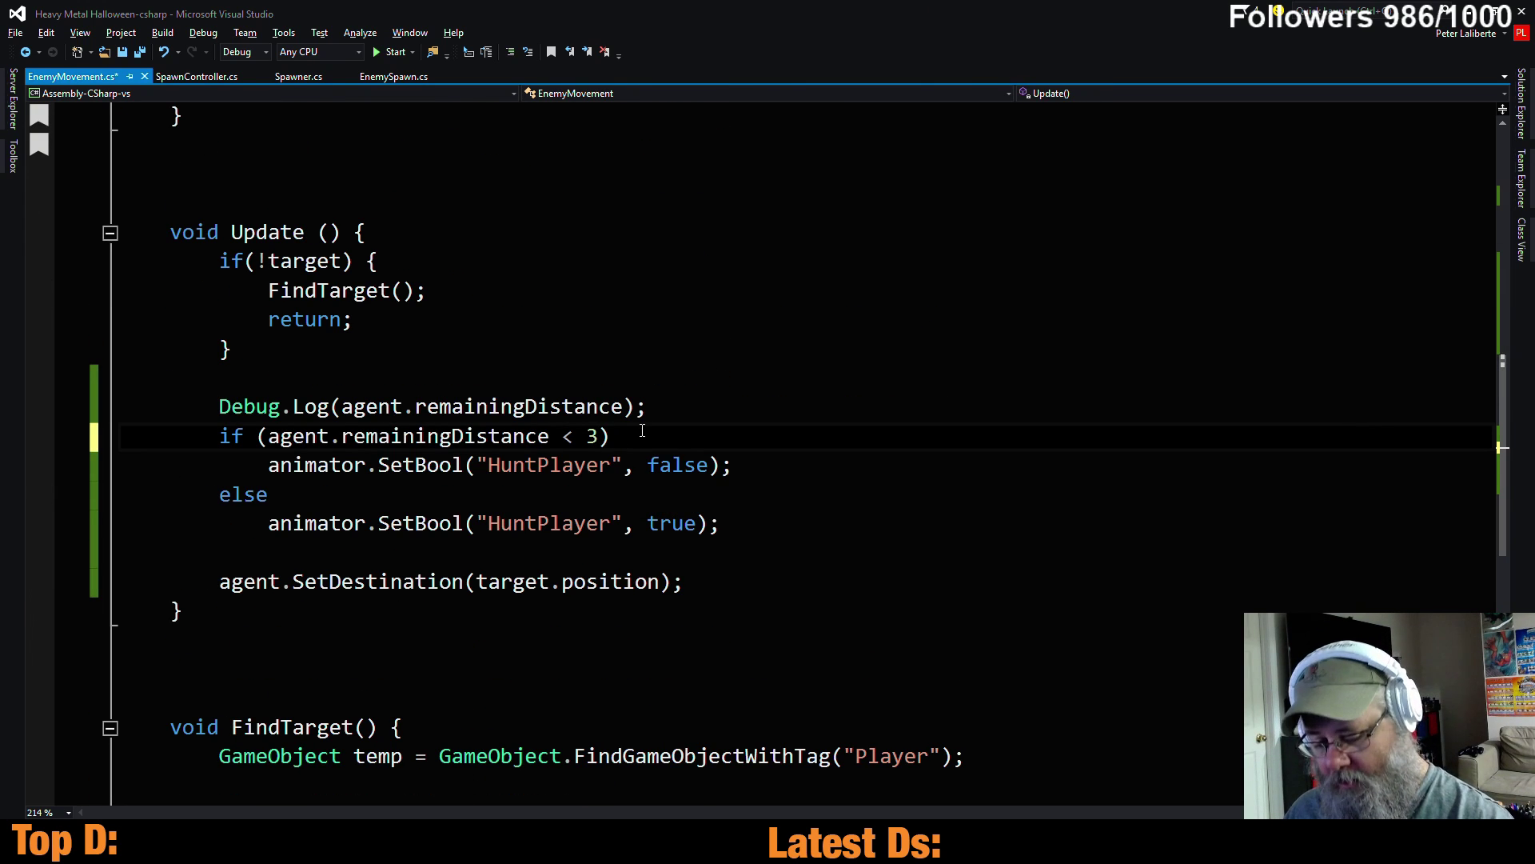
key("BackSpace")
type("attackDistance")
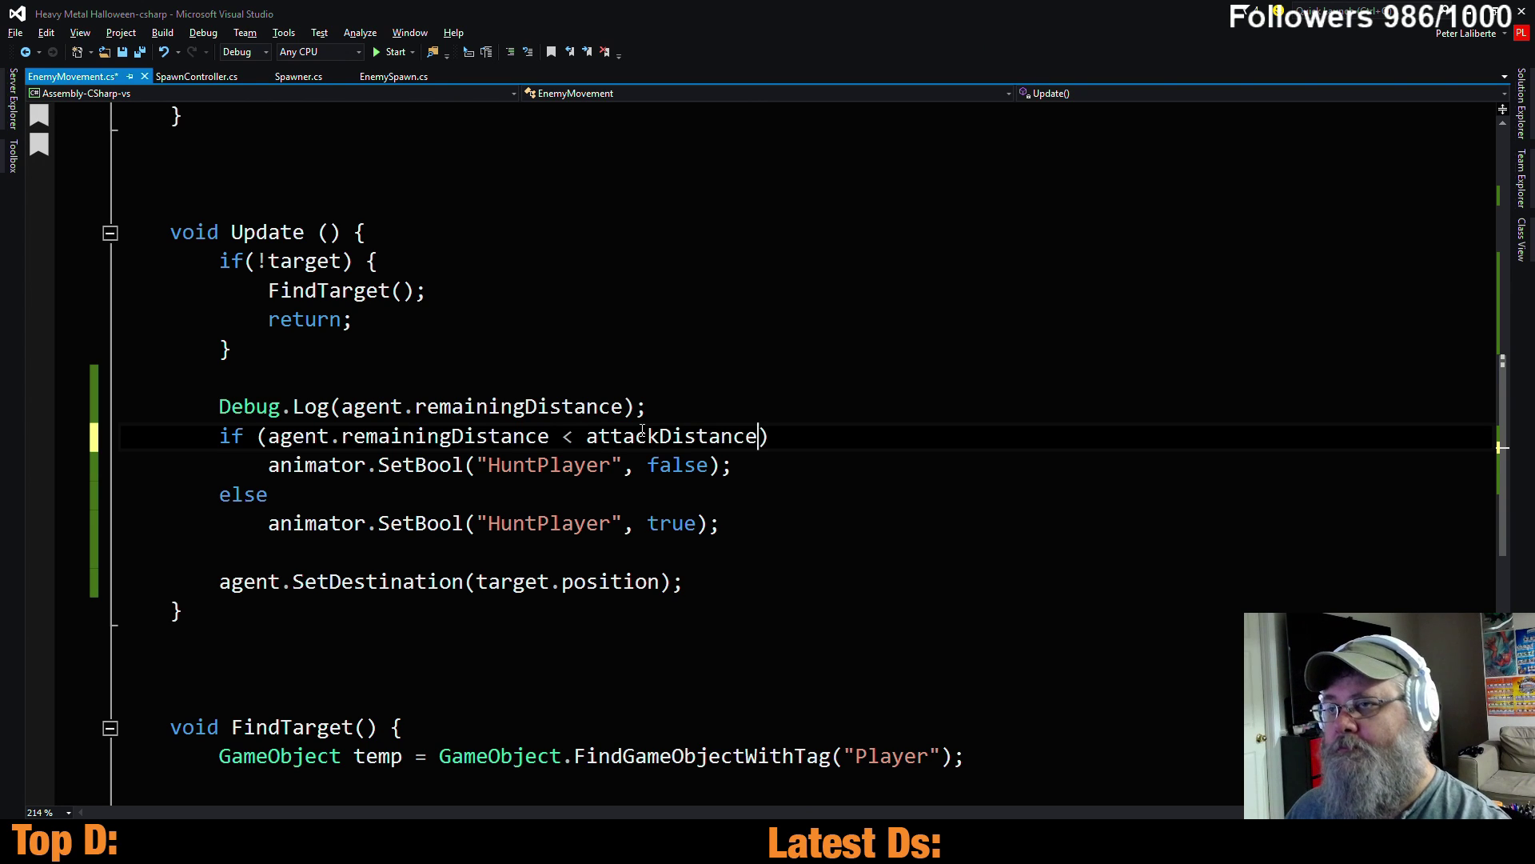
key("ctrl+s")
double_click(642, 434)
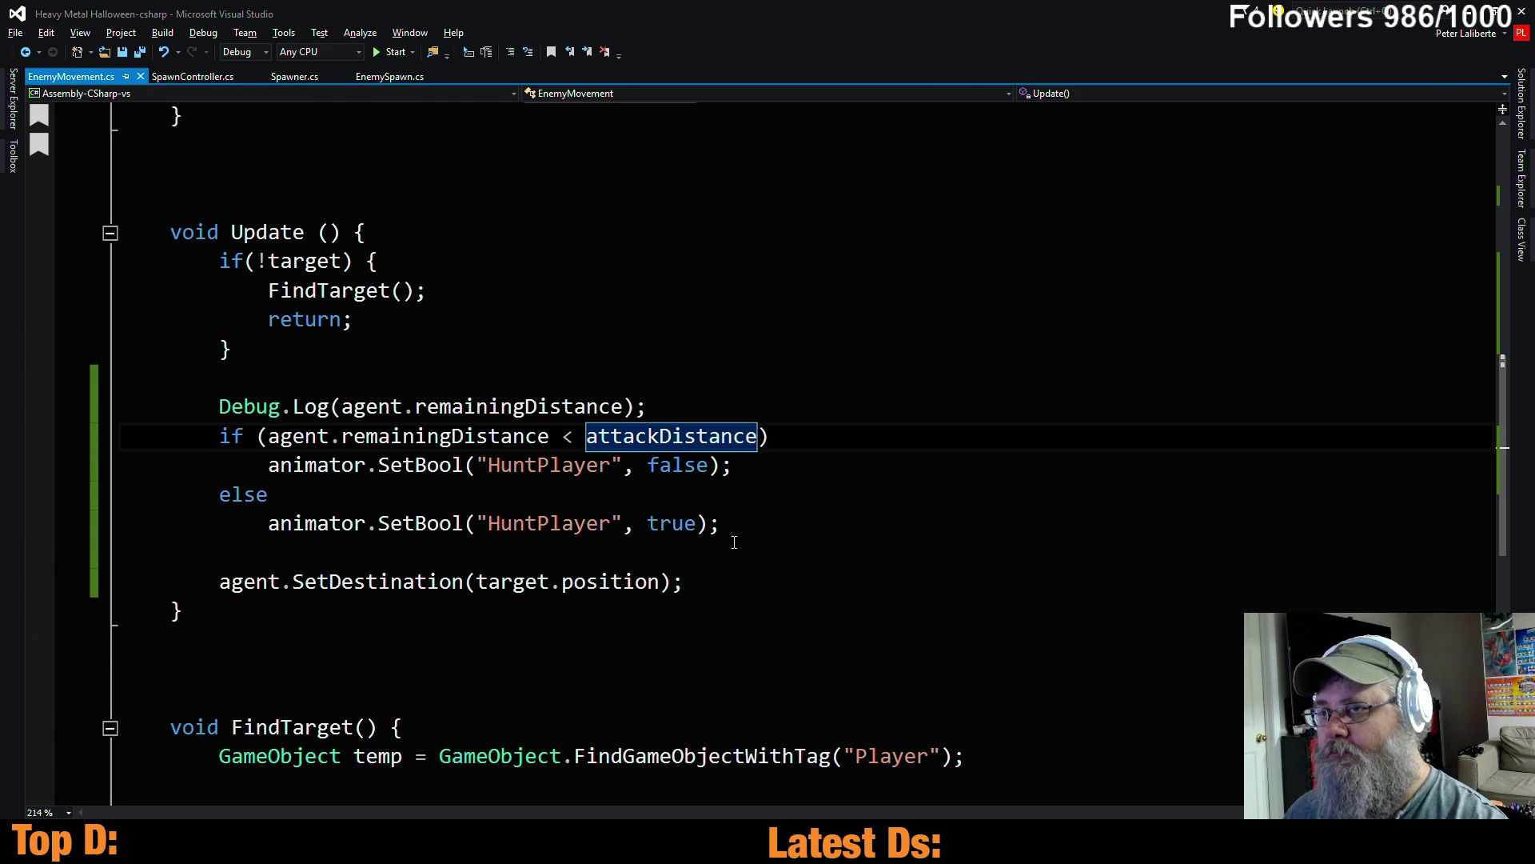
key("alt+Tab")
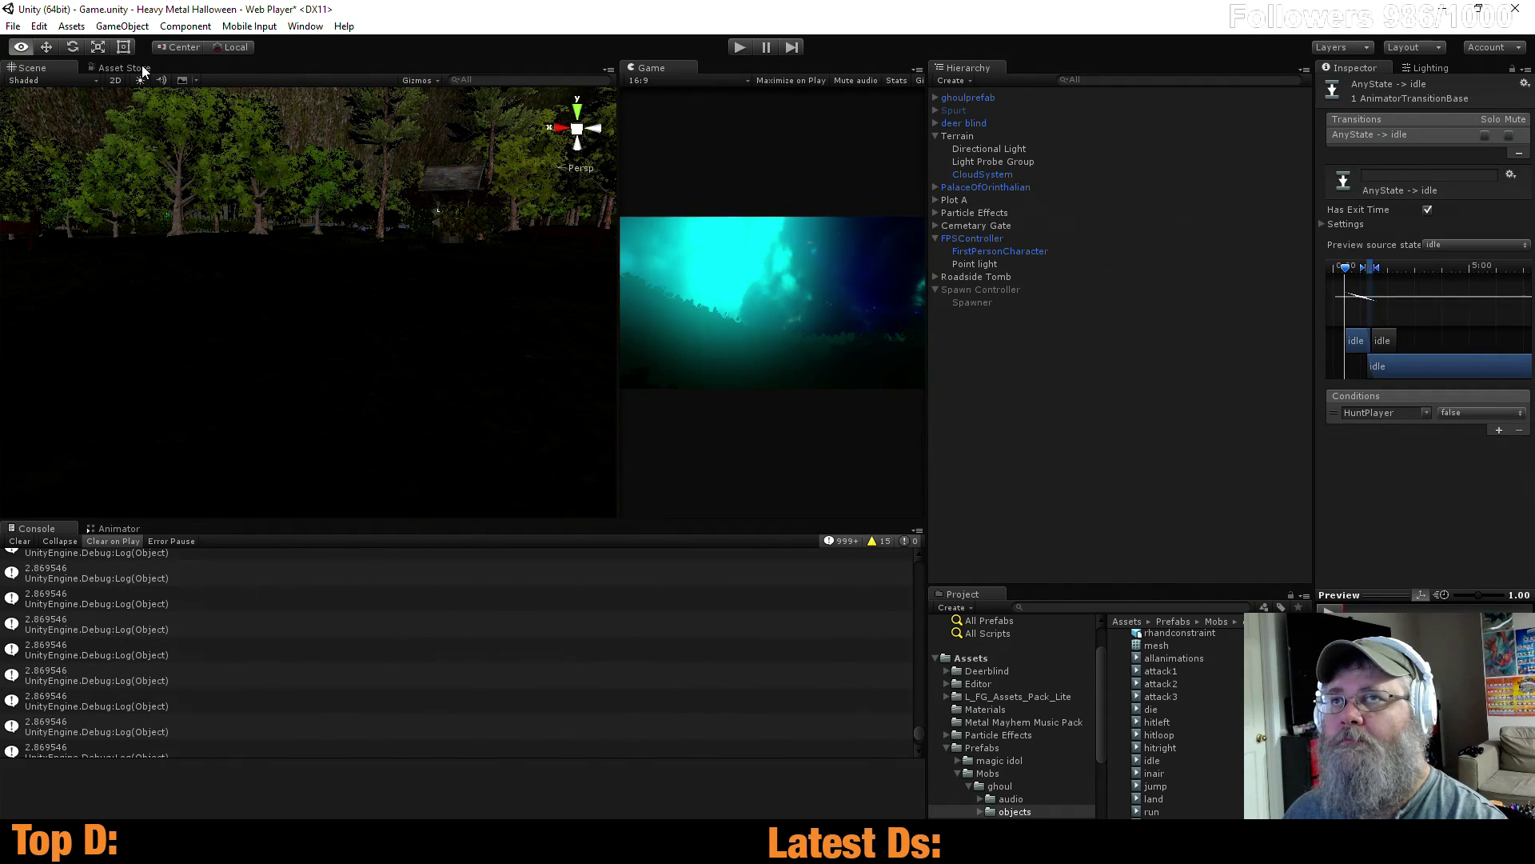
Add a SensePlayer true condition to the walk→run transition in the Animator
left_click(116, 529)
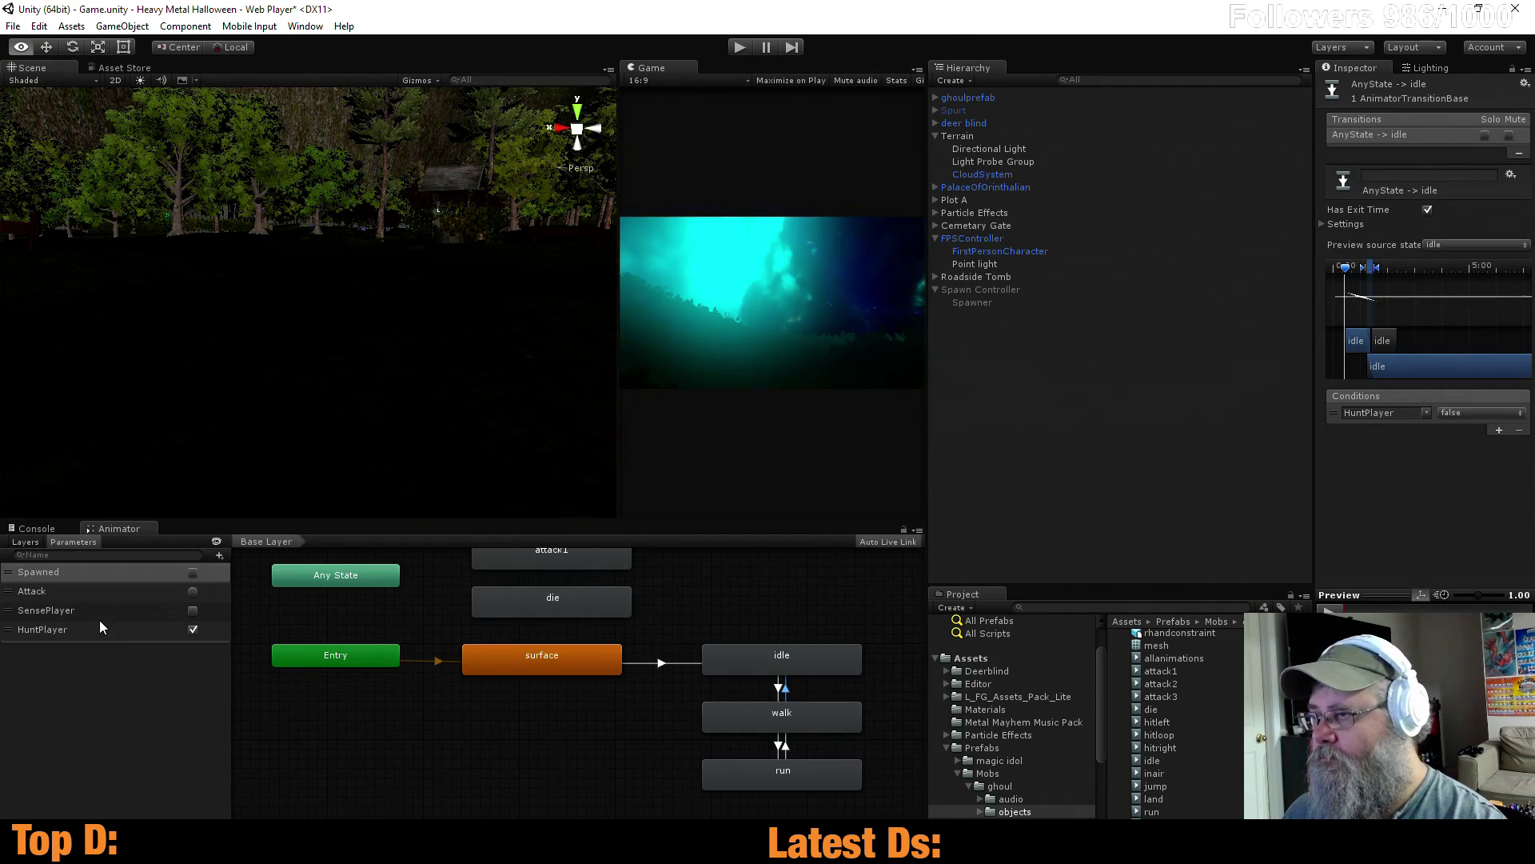
left_click(777, 748)
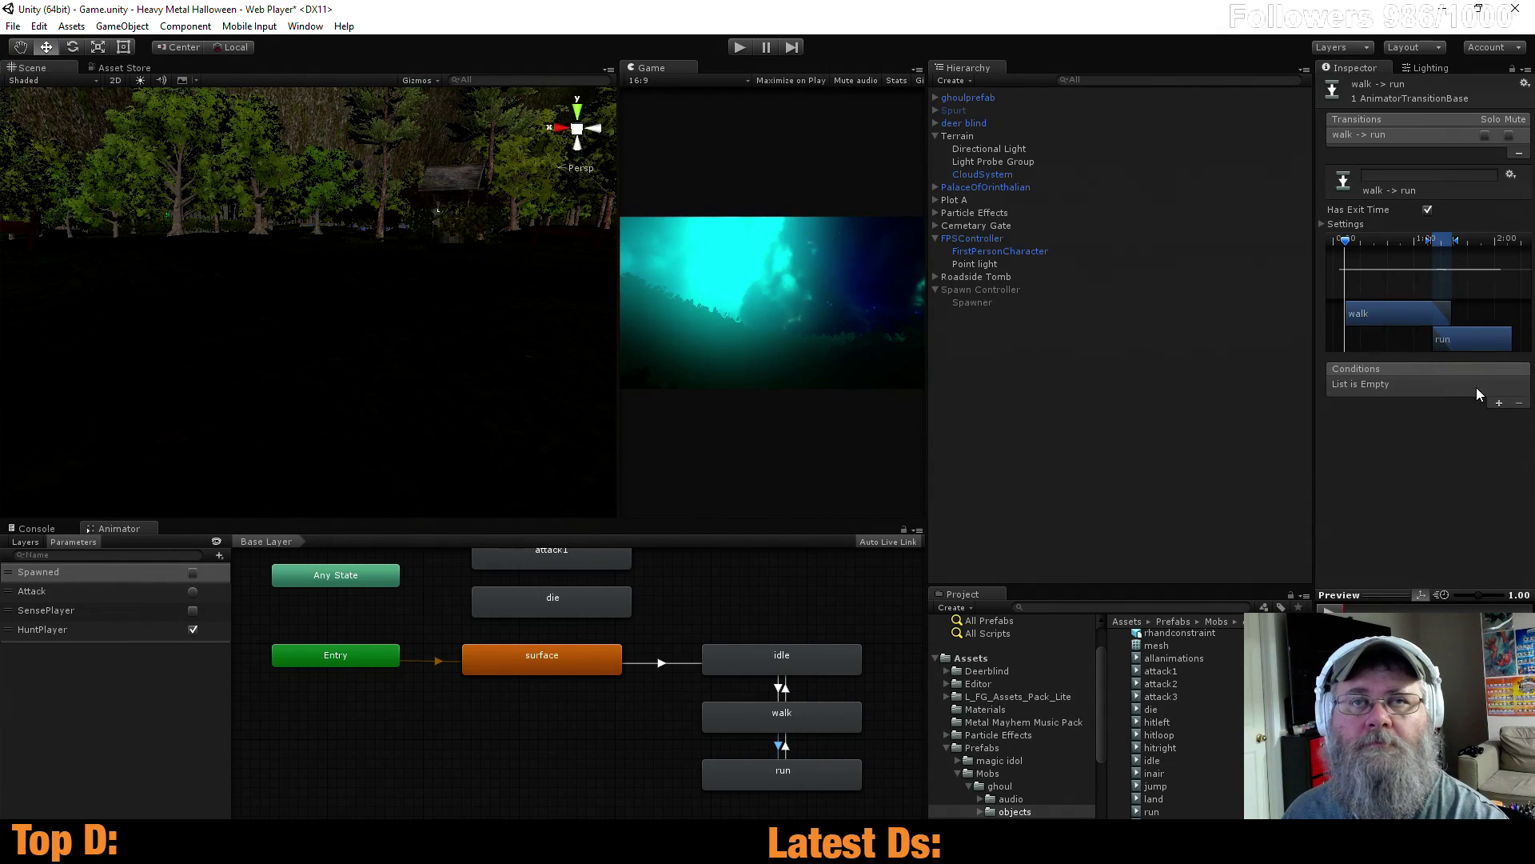
left_click(1500, 404)
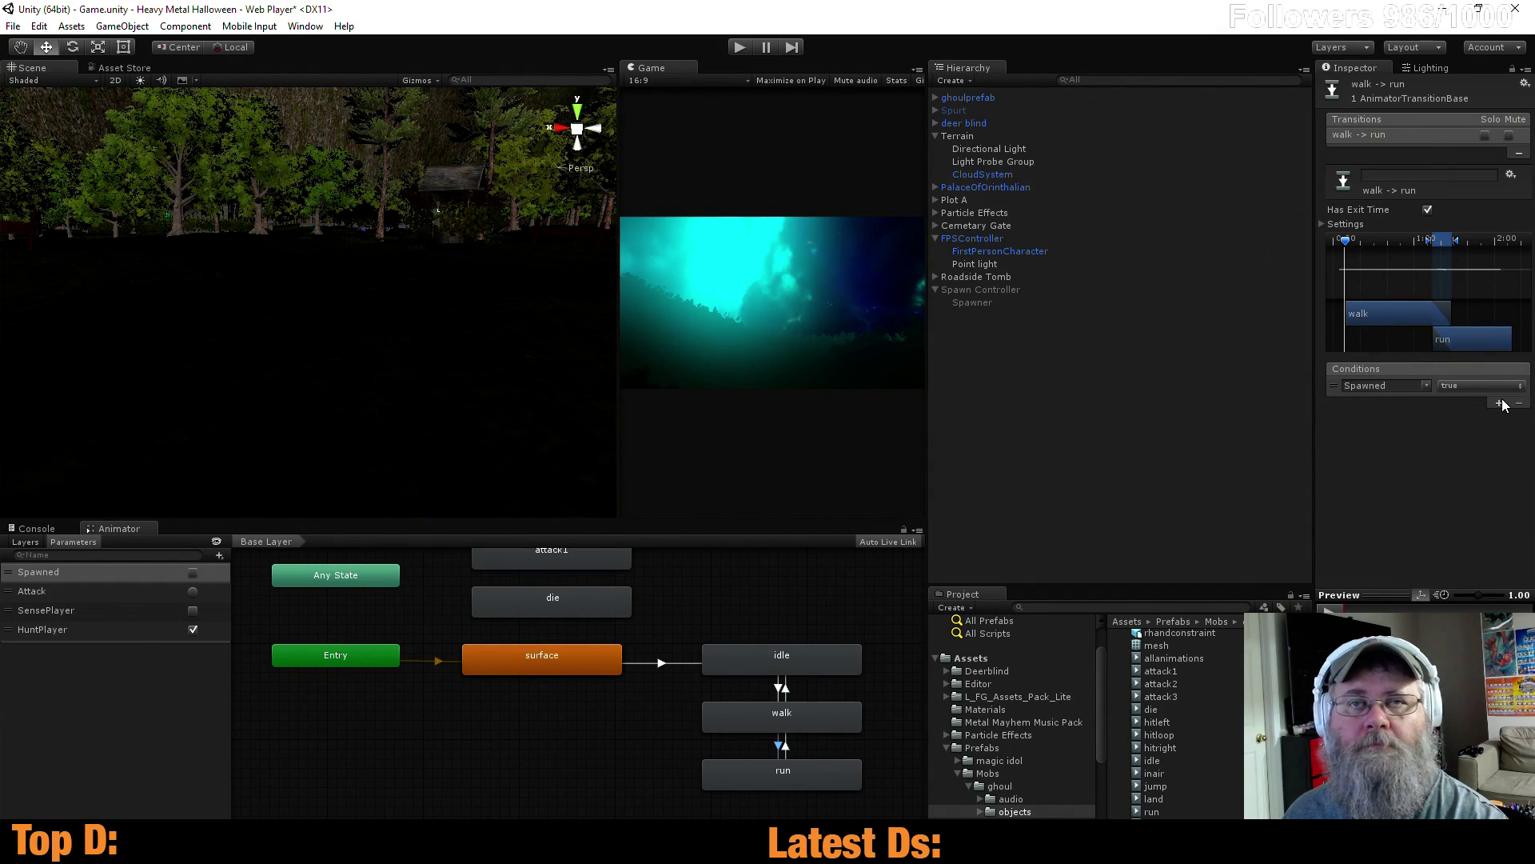
left_click(1423, 387)
left_click(1485, 440)
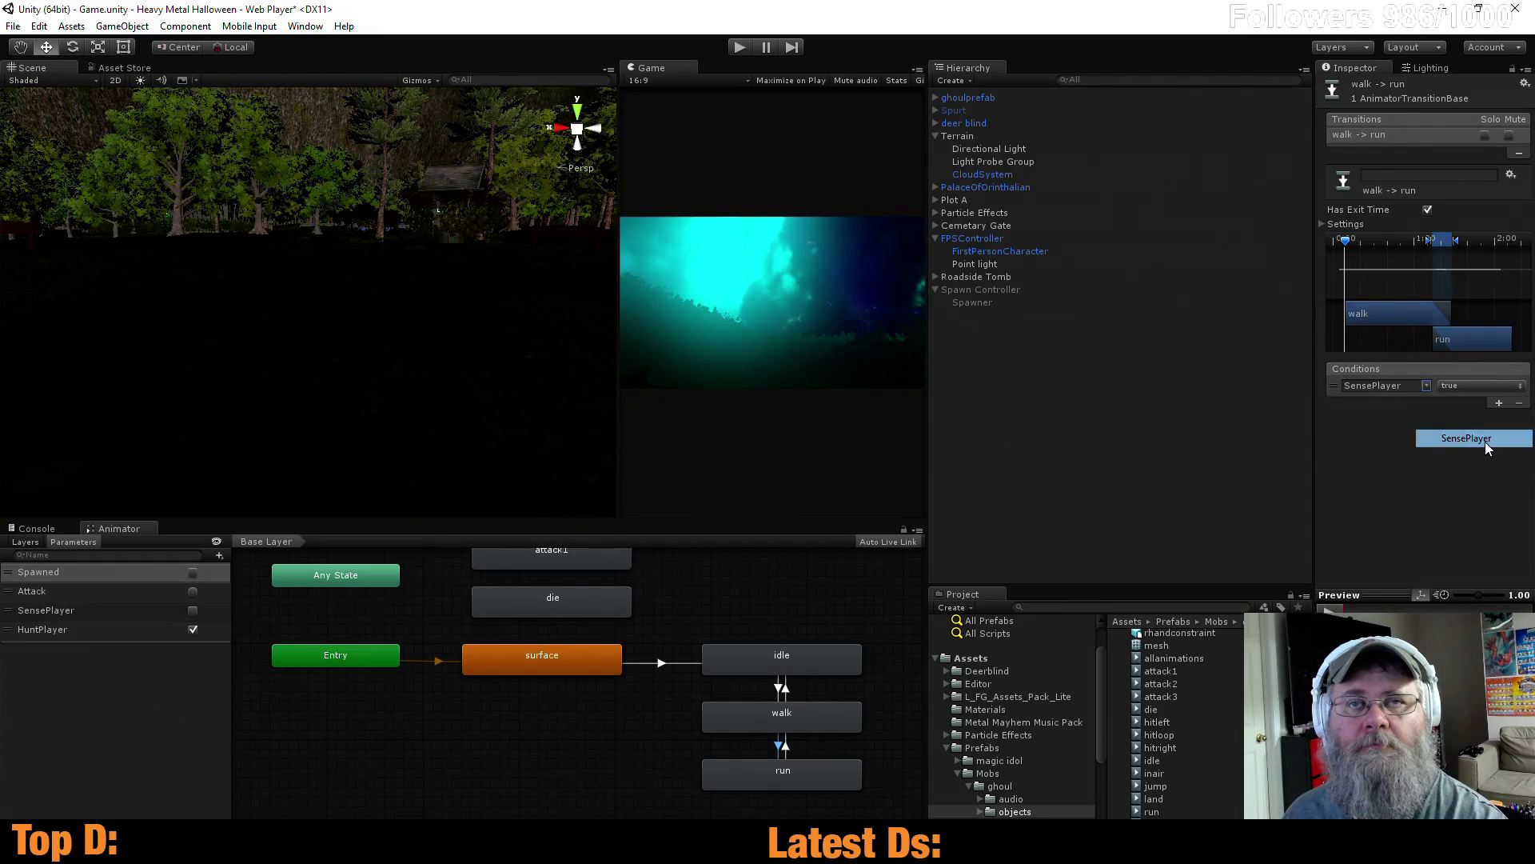
Add a SensePlayer false condition to the run→walk transition
left_click(787, 748)
left_click(1500, 404)
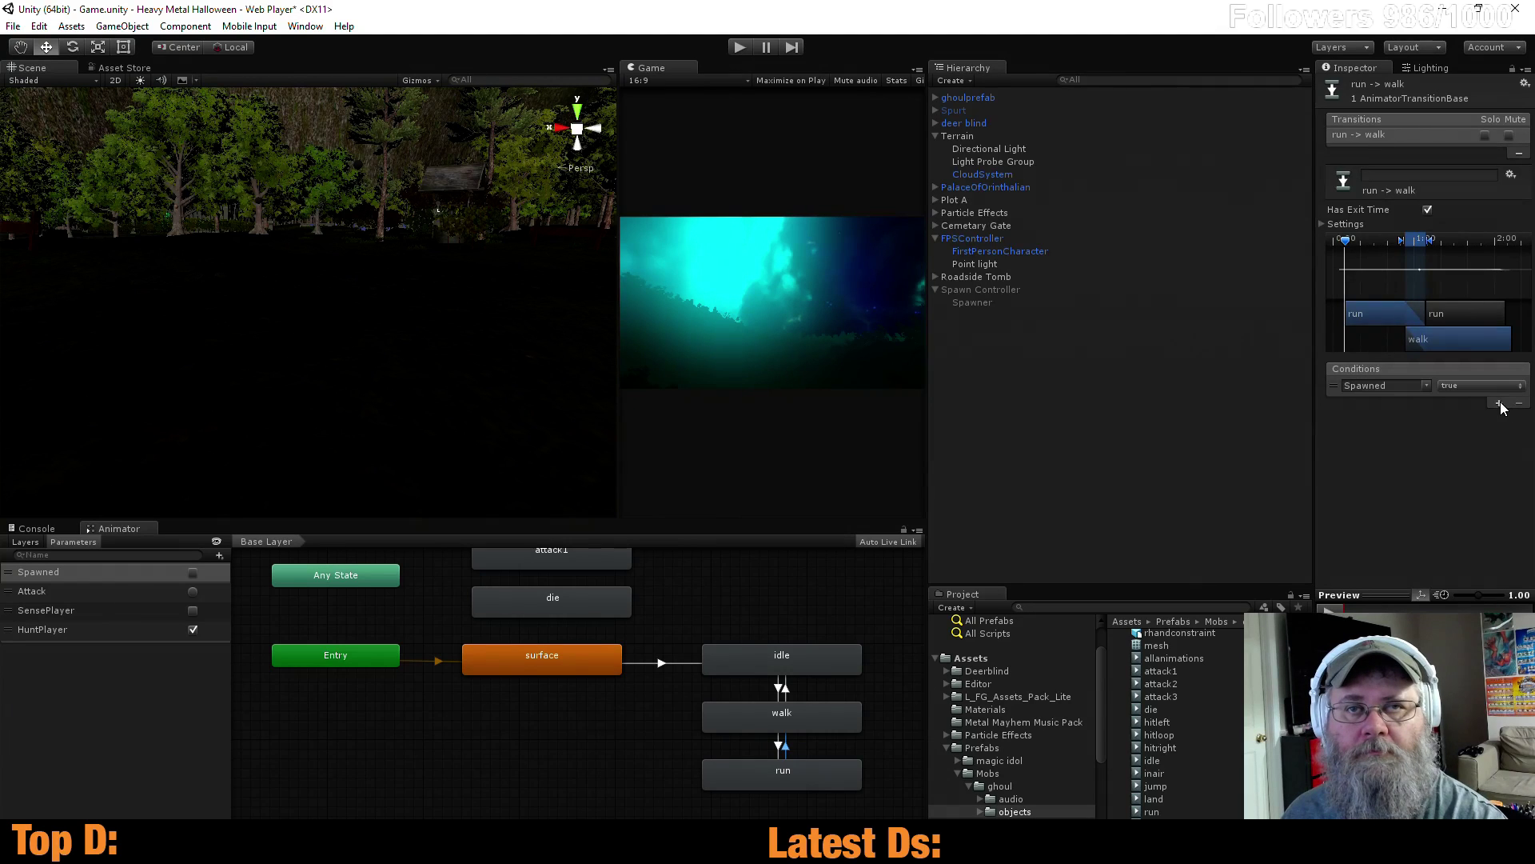
left_click(1426, 387)
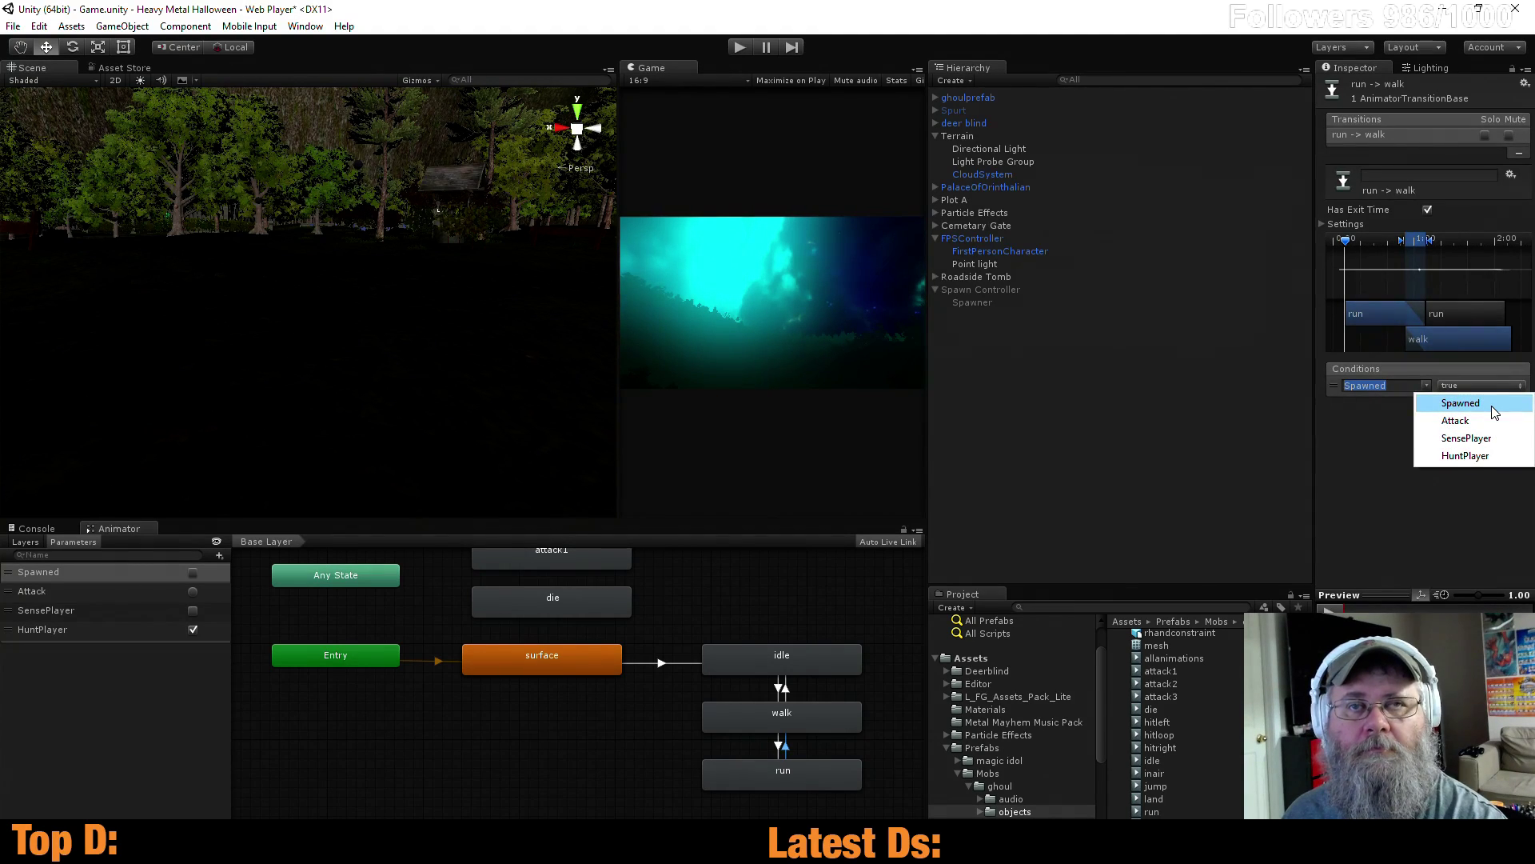
left_click(1467, 438)
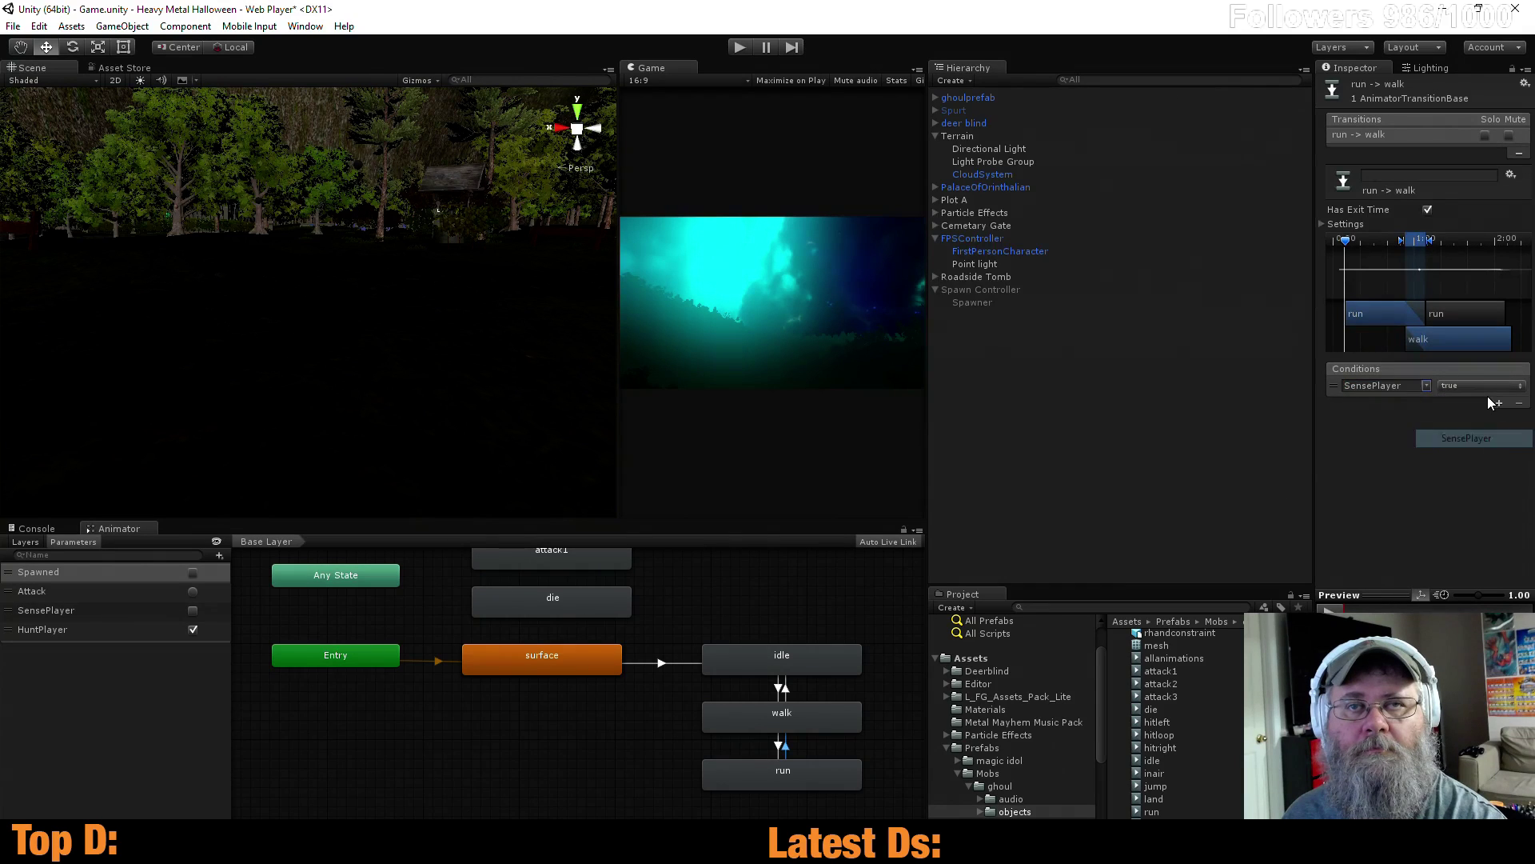
left_click(1477, 387)
left_click(1475, 420)
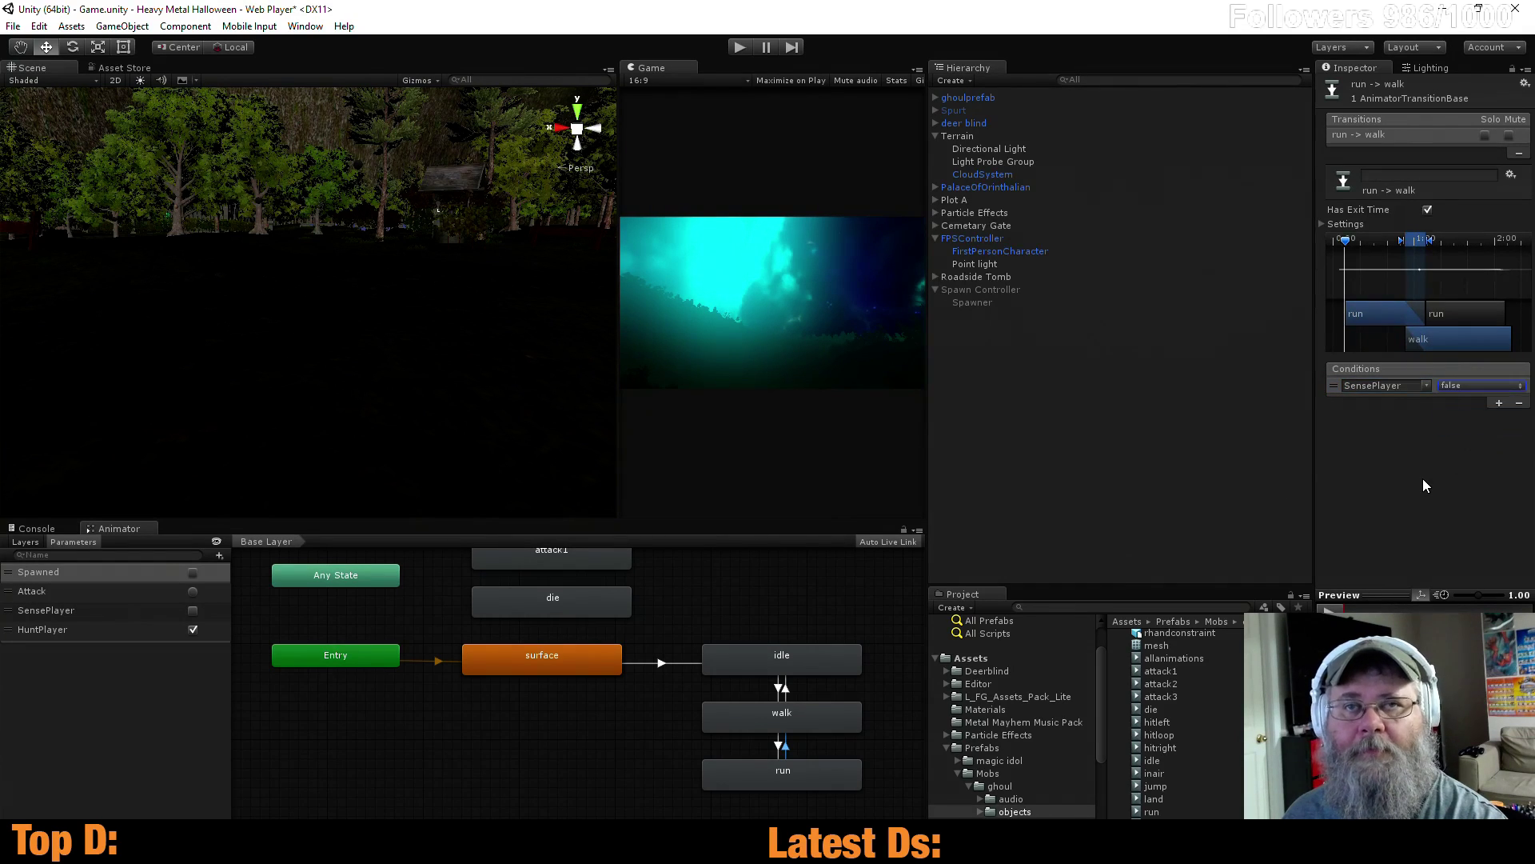
left_click(1185, 440)
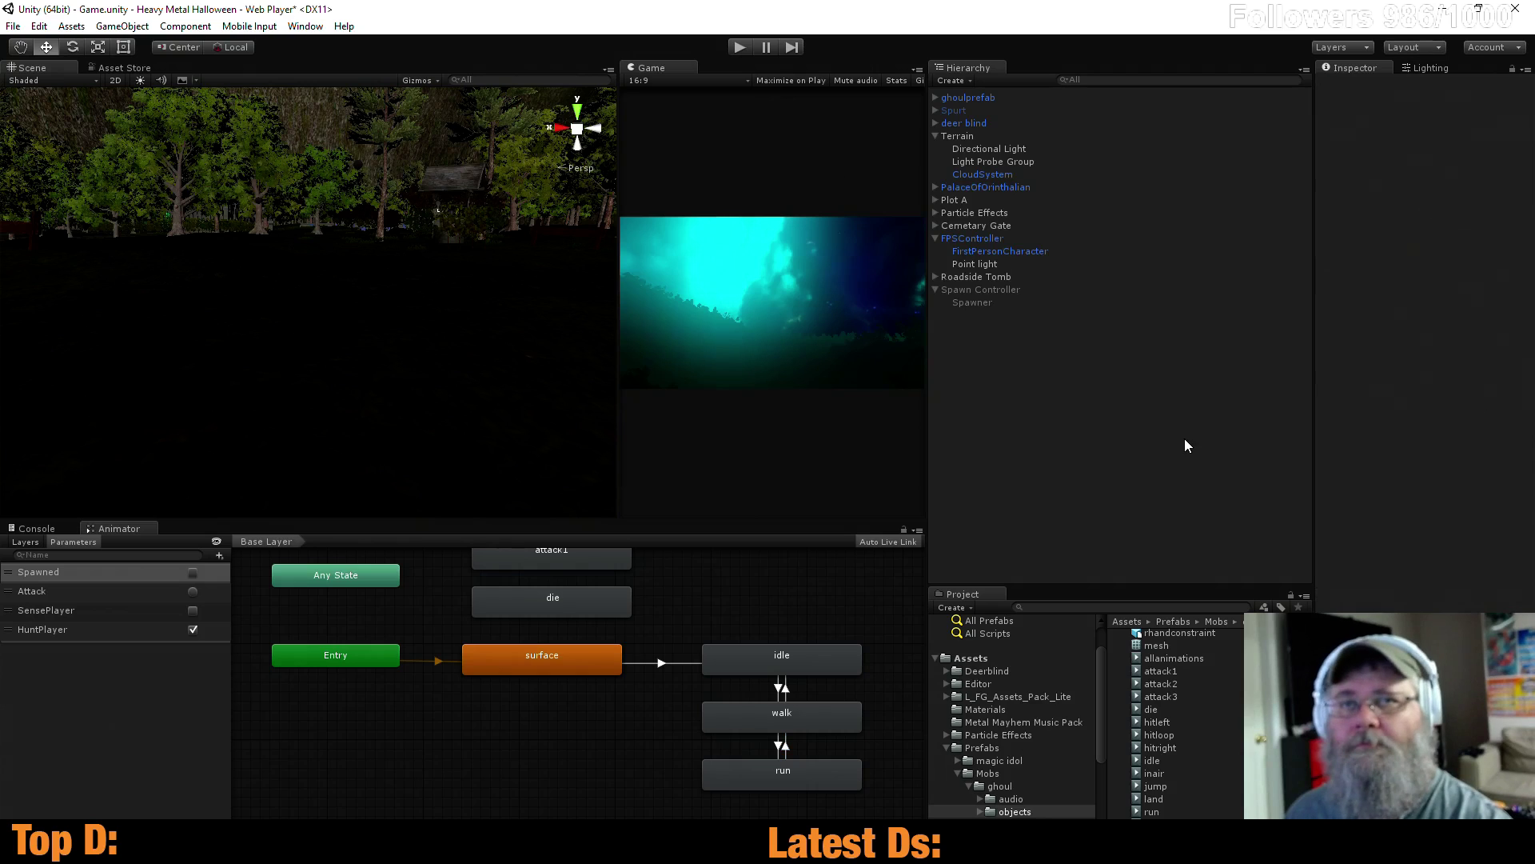
key("w")
left_click(250, 720)
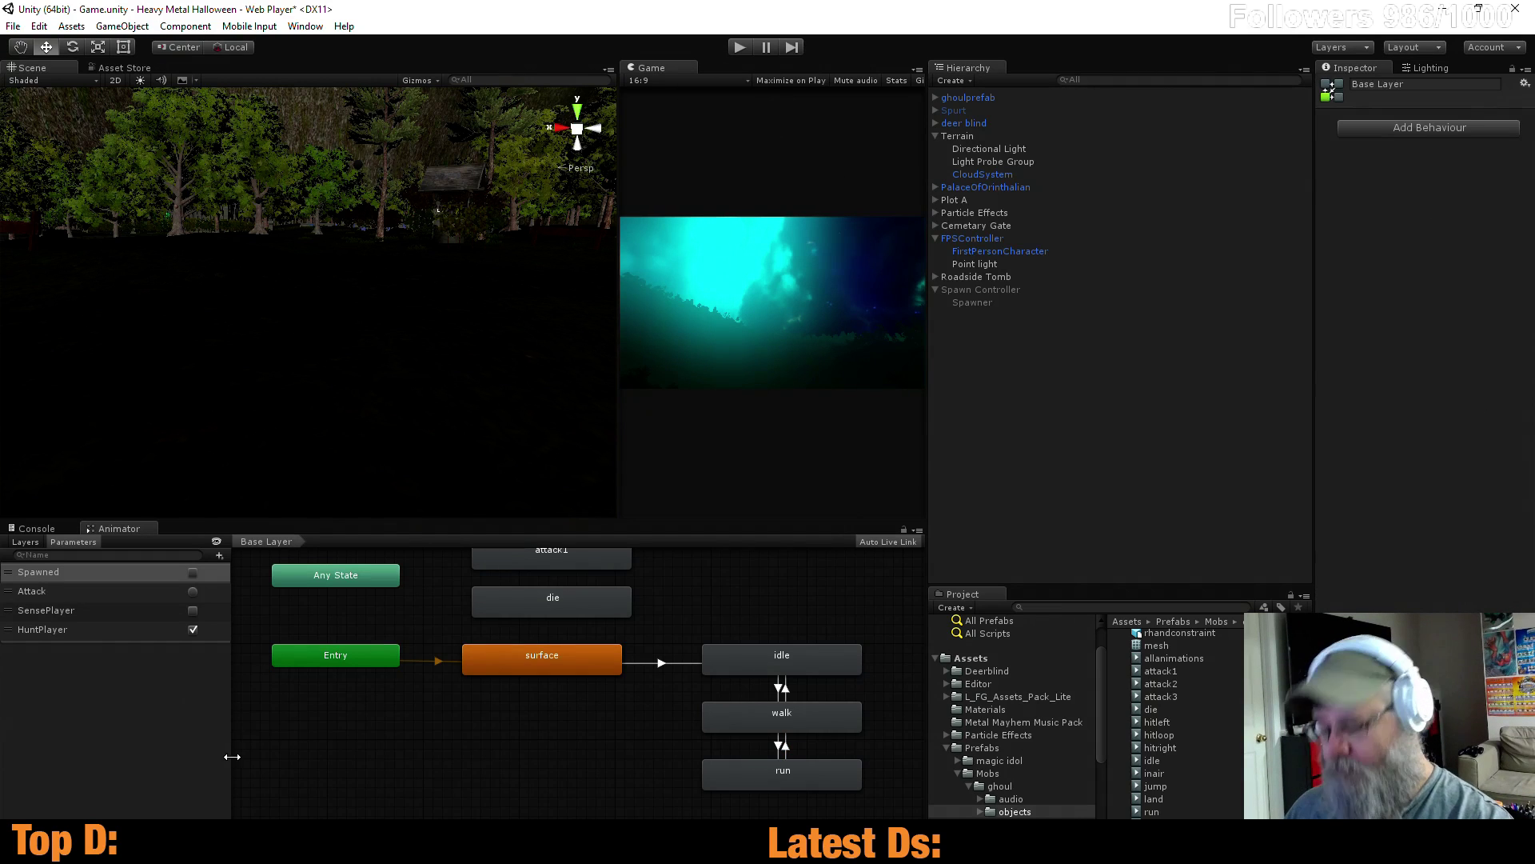
key("ctrl+s")
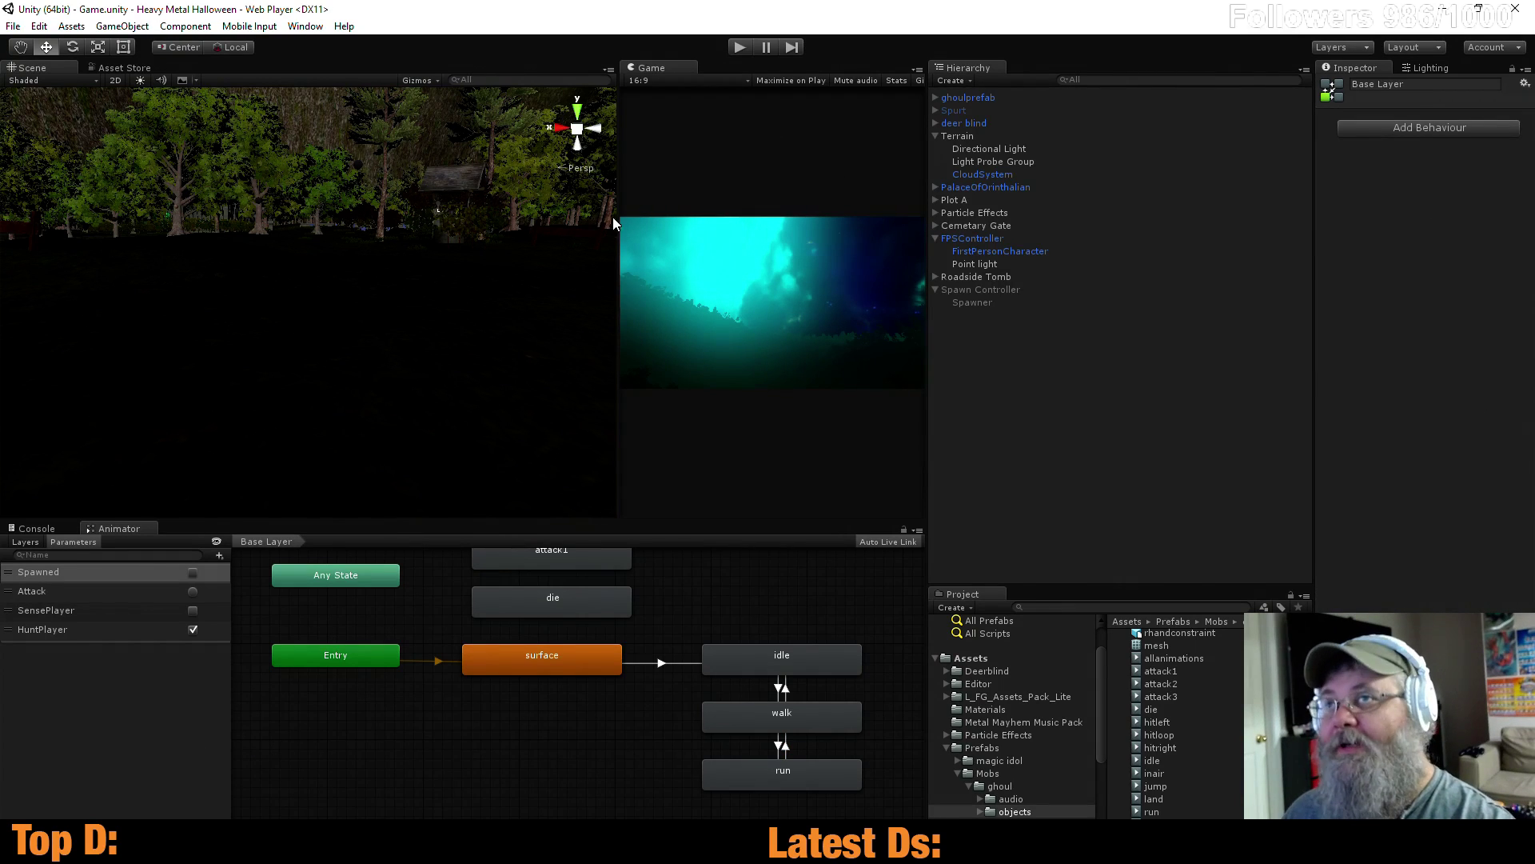
left_click(731, 45)
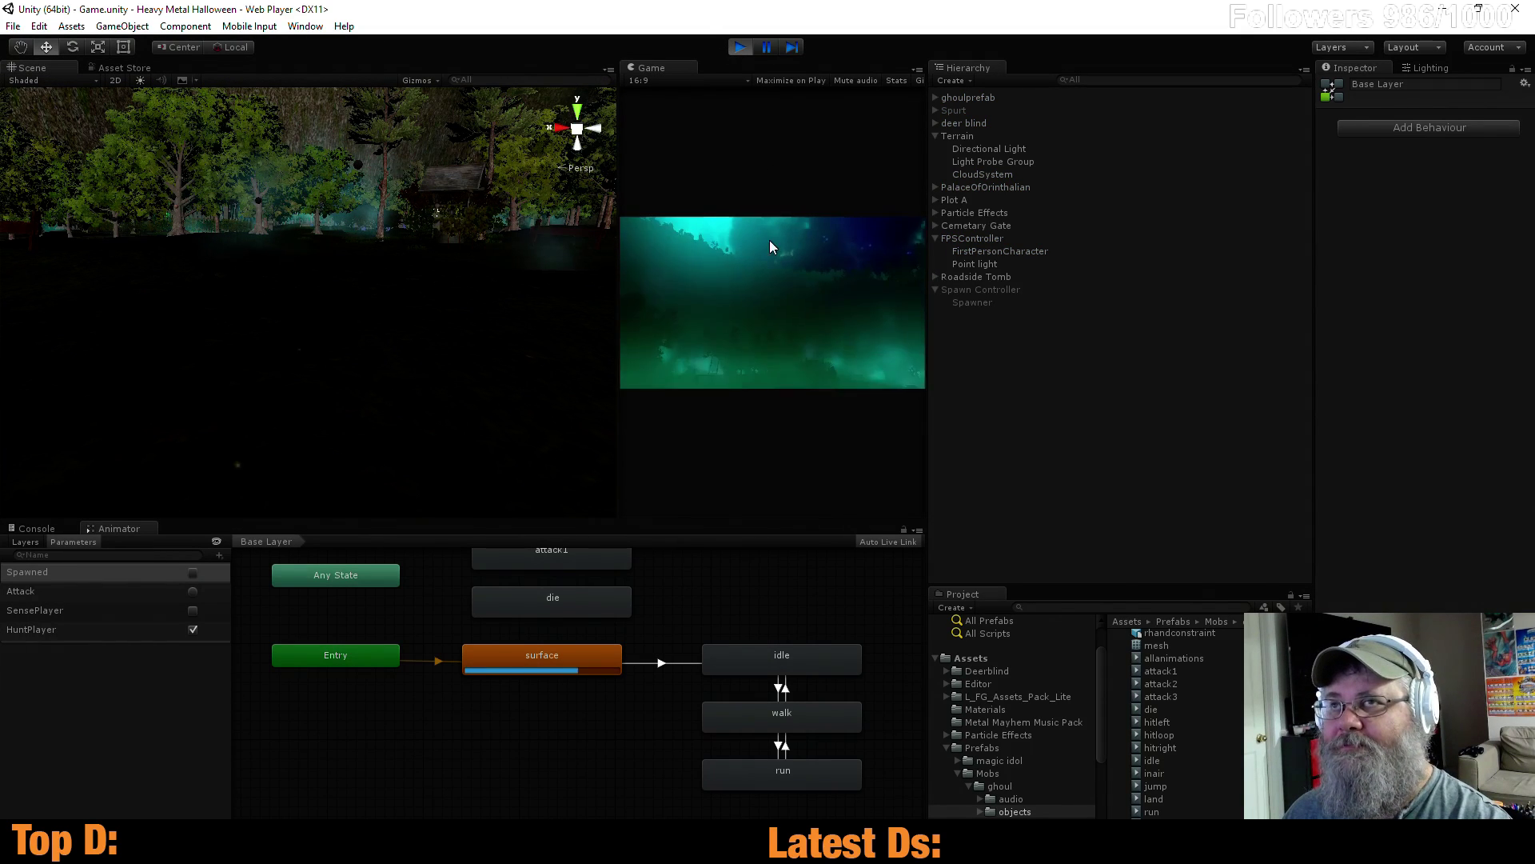
left_click(739, 47)
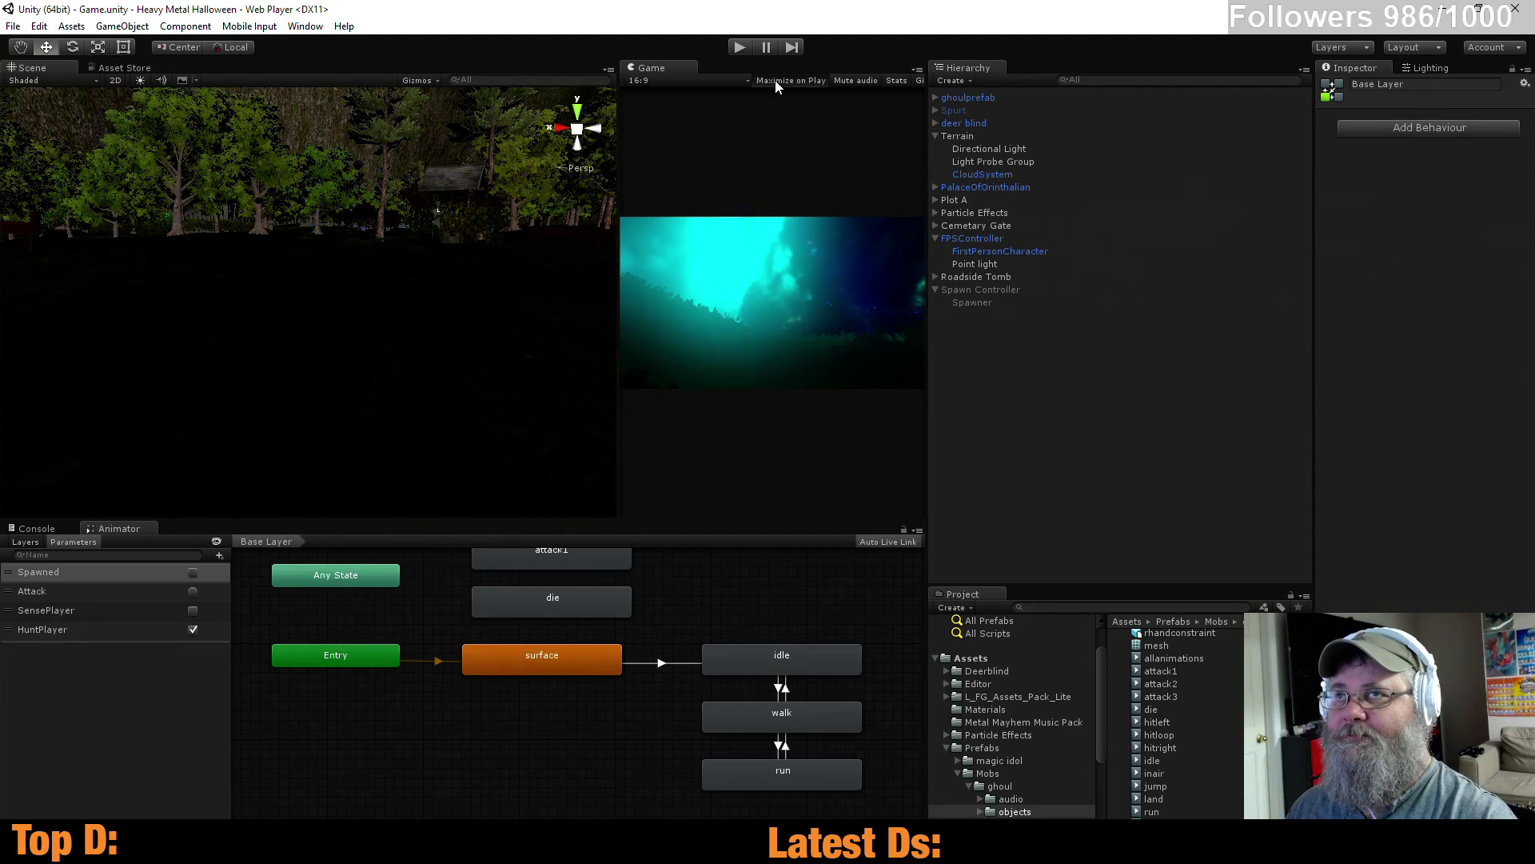
Run another test of the scene, then exit play mode back to the full editor
left_click(740, 47)
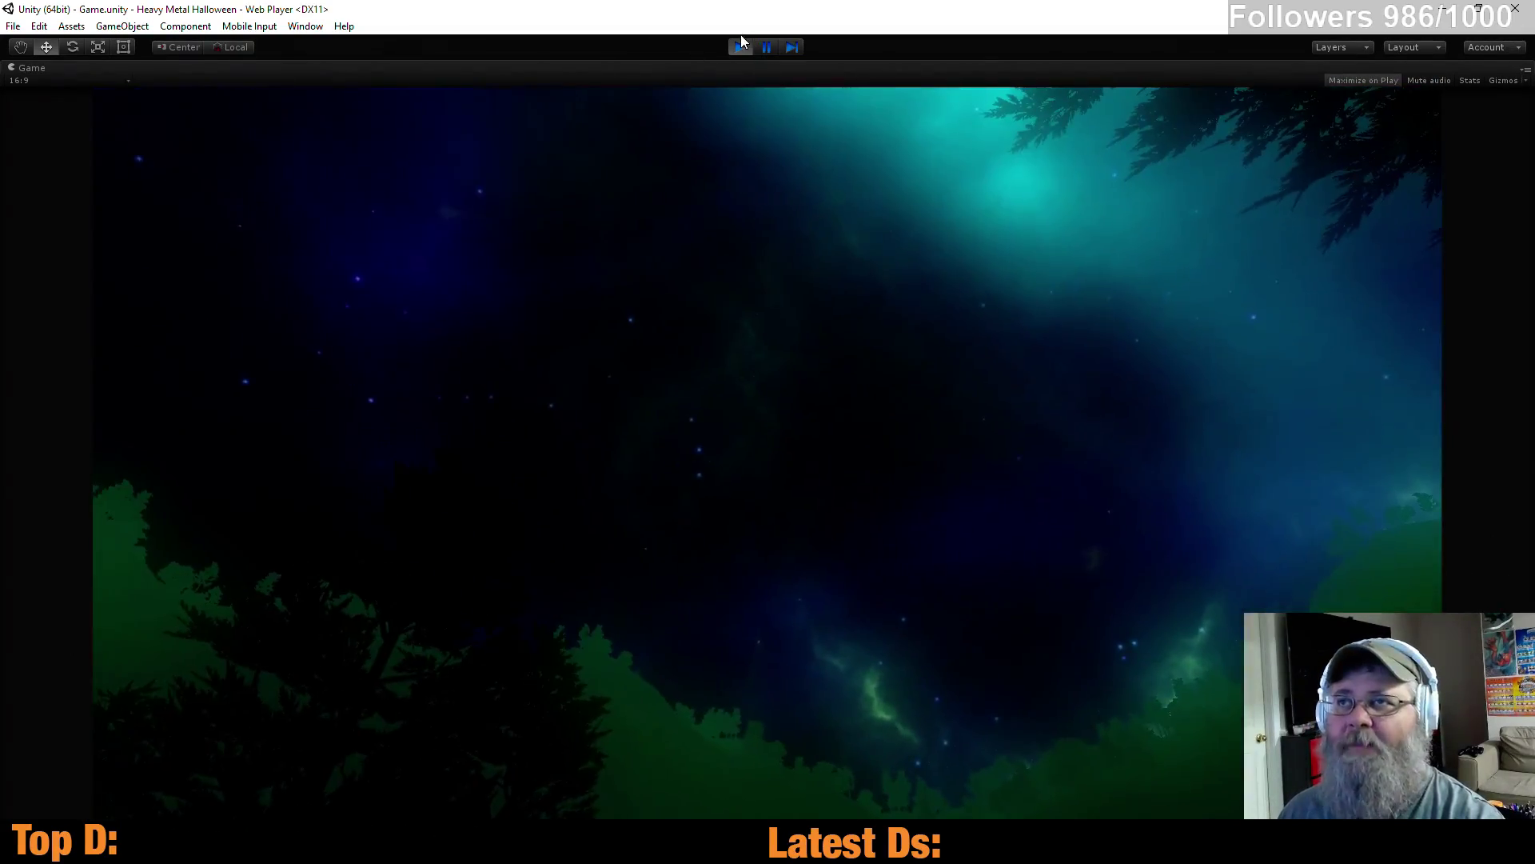
left_click(746, 44)
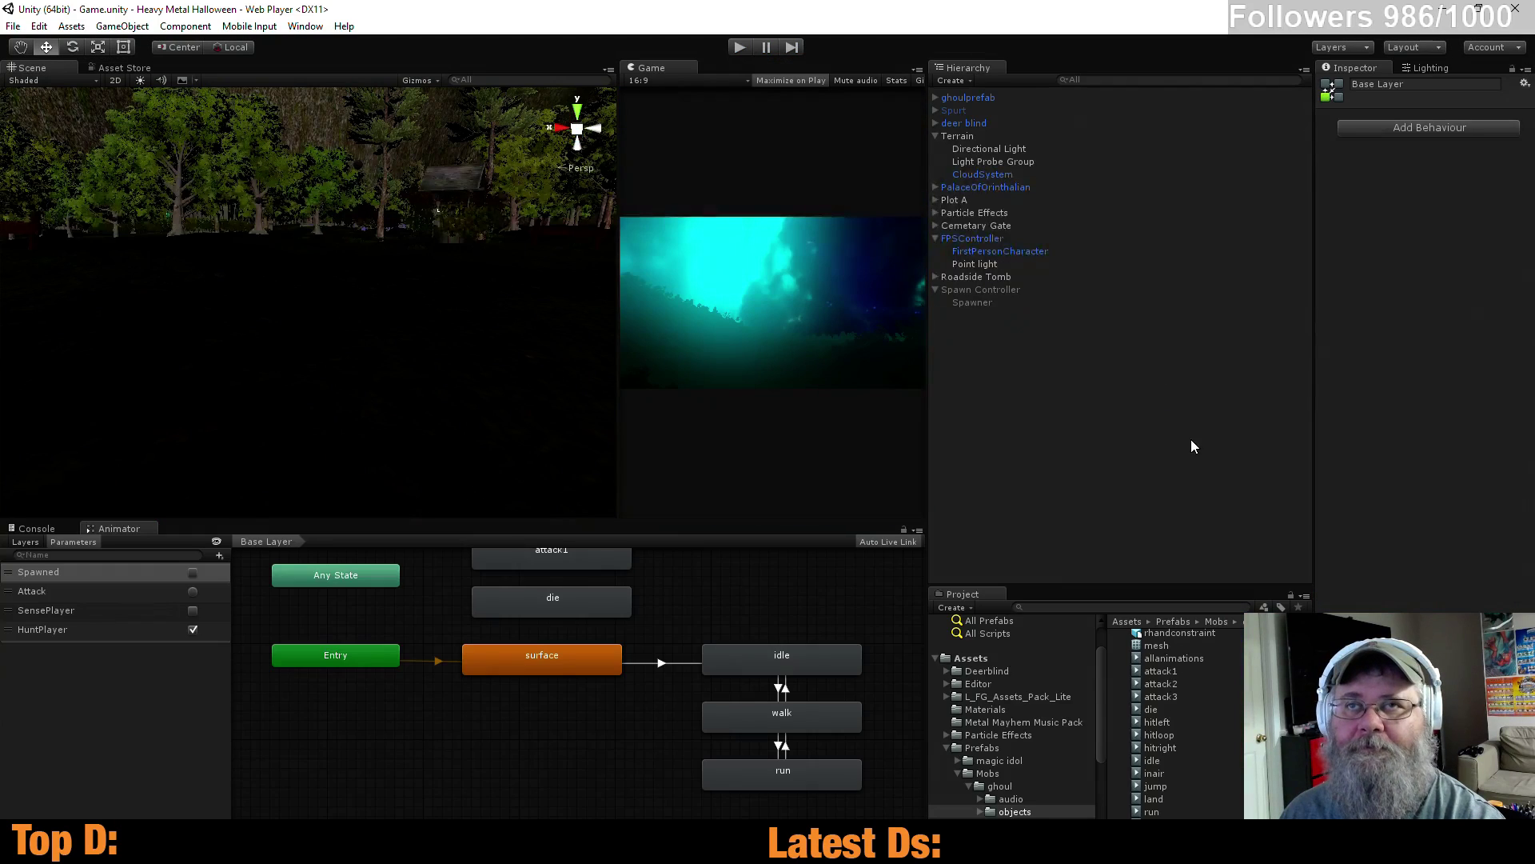
Set ghoulprefab's Nav Mesh Agent speed to 2.5 and save the scene
left_click(994, 96)
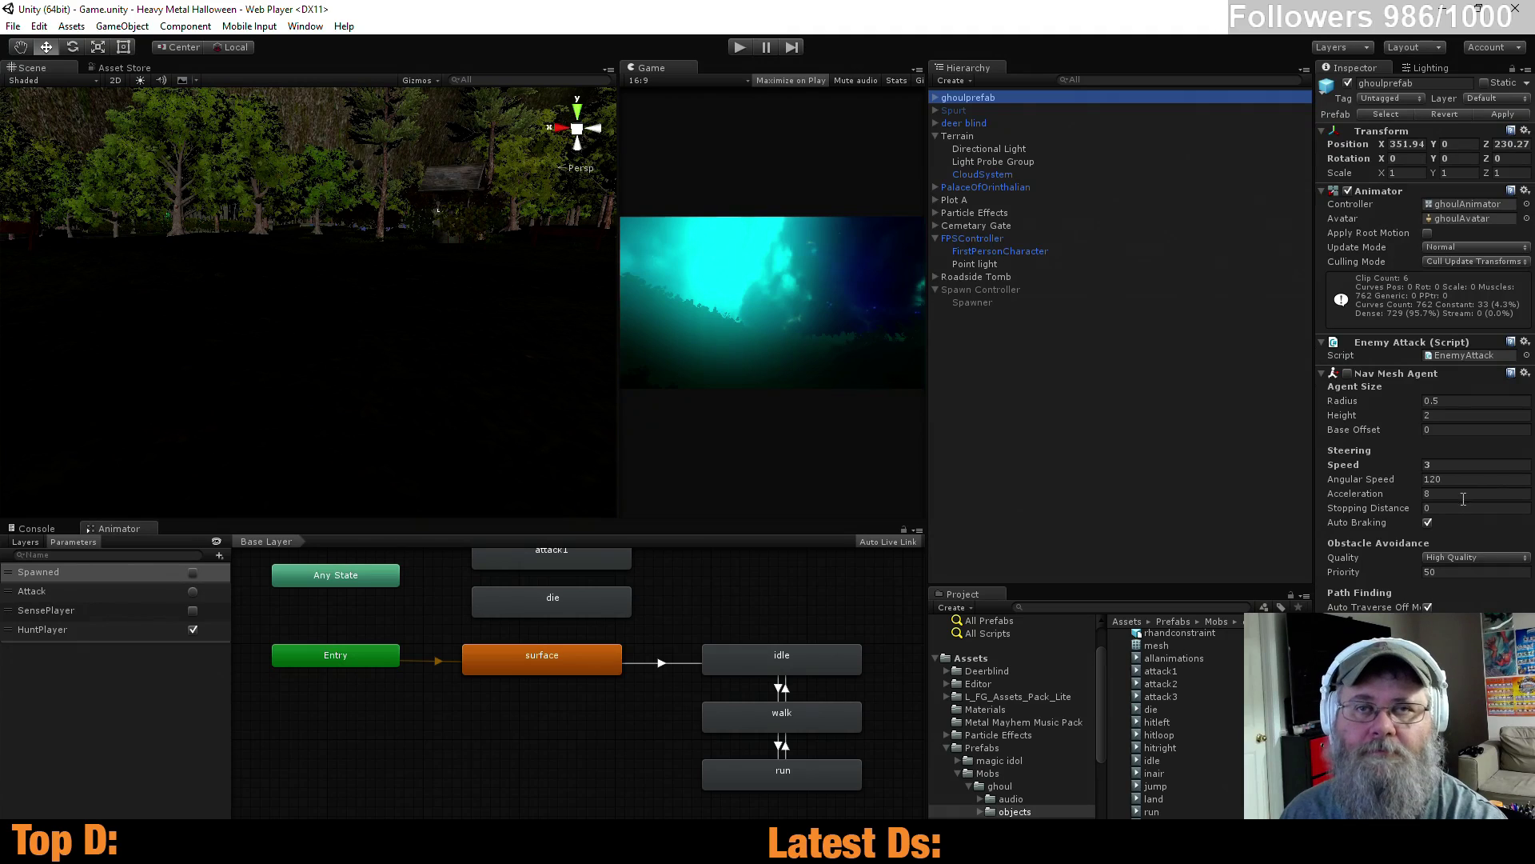
left_click(1449, 469)
type("2.5")
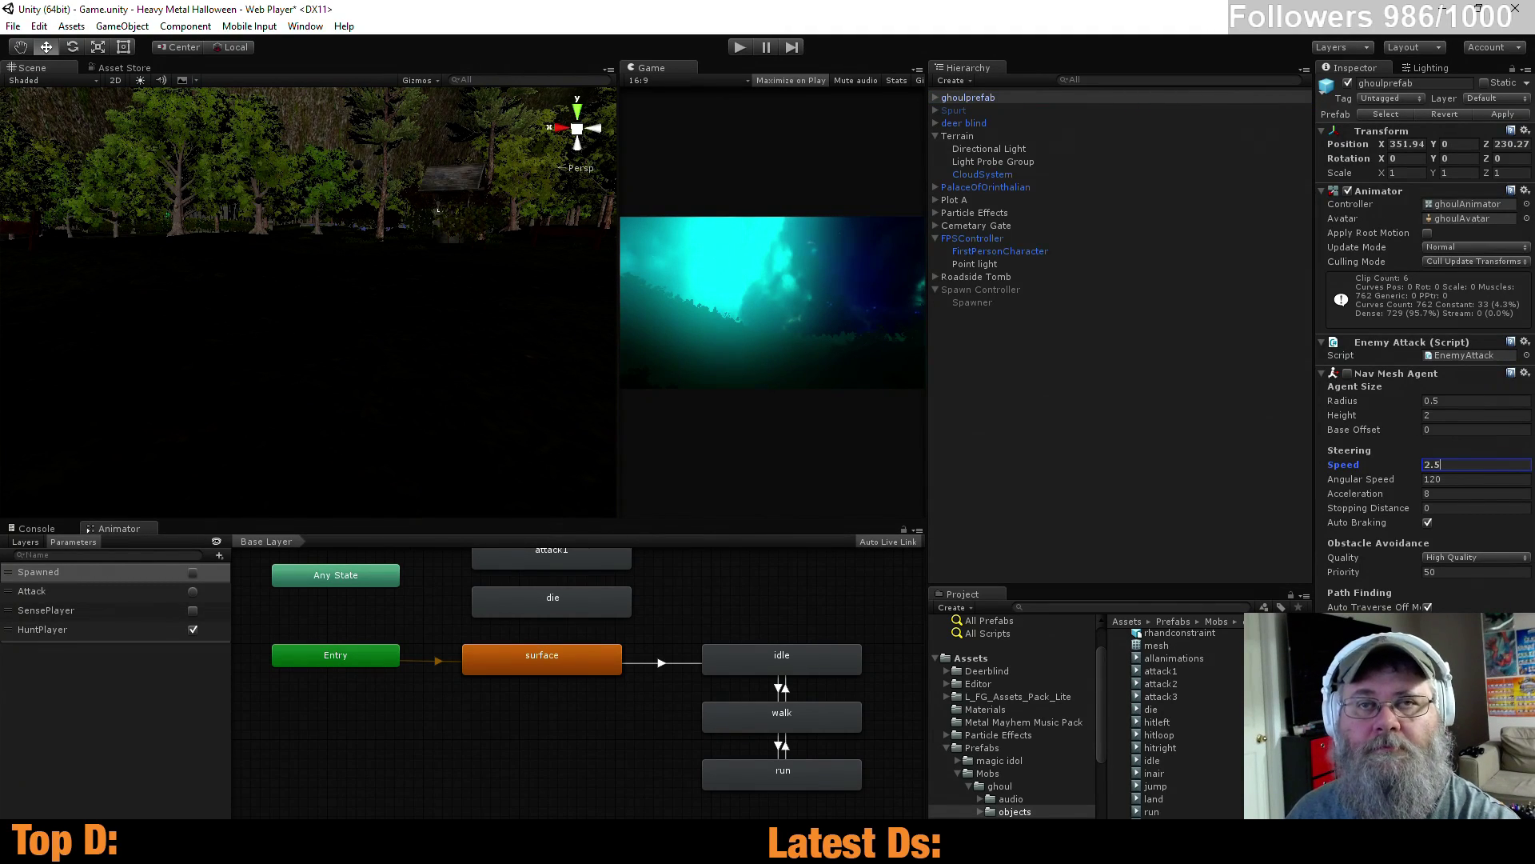
left_click(1115, 480)
key("ctrl+s")
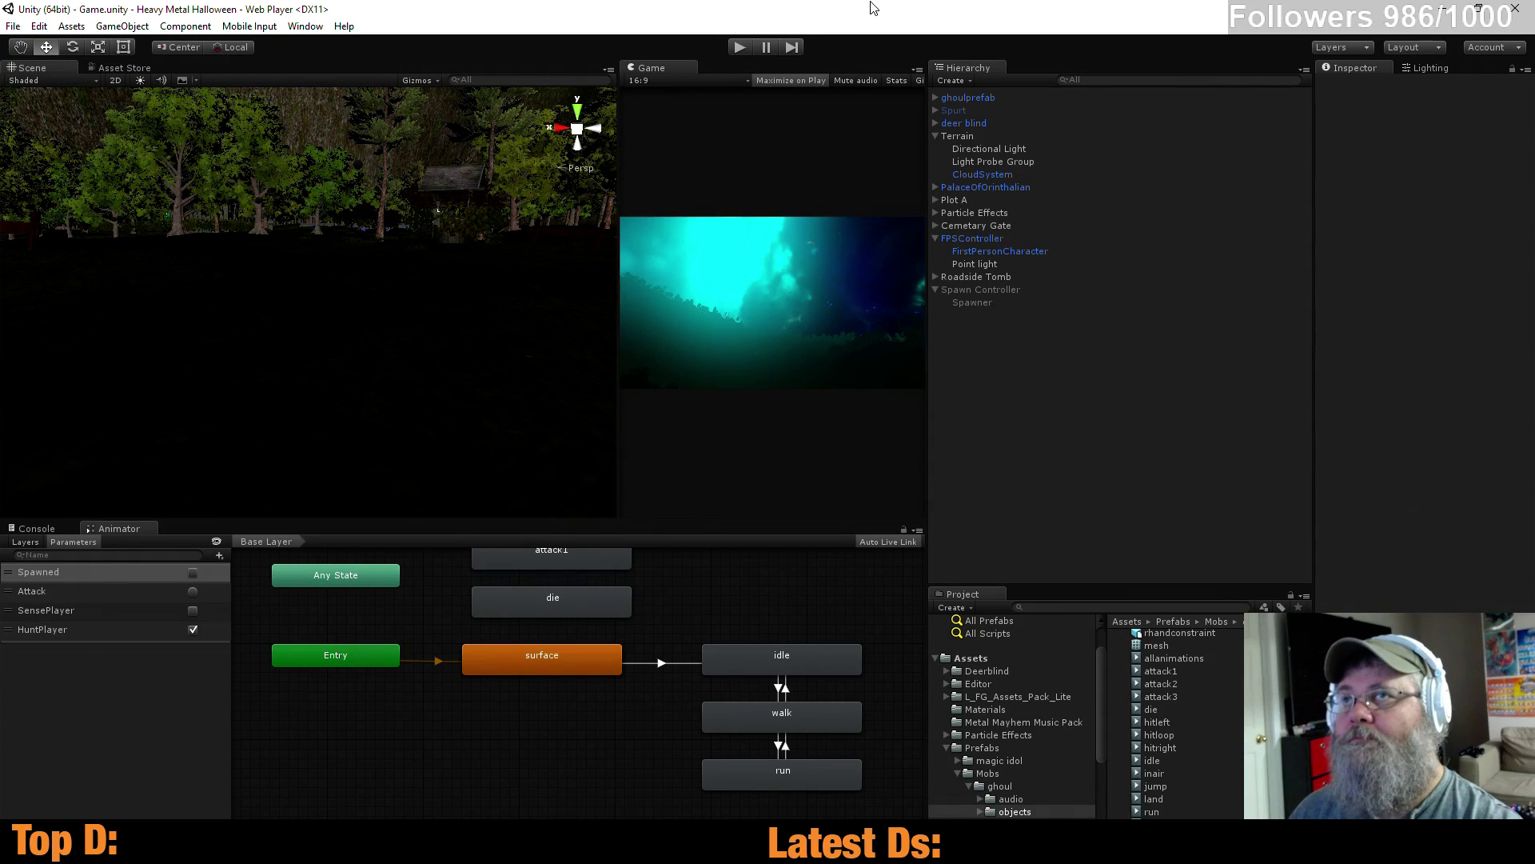
left_click(731, 50)
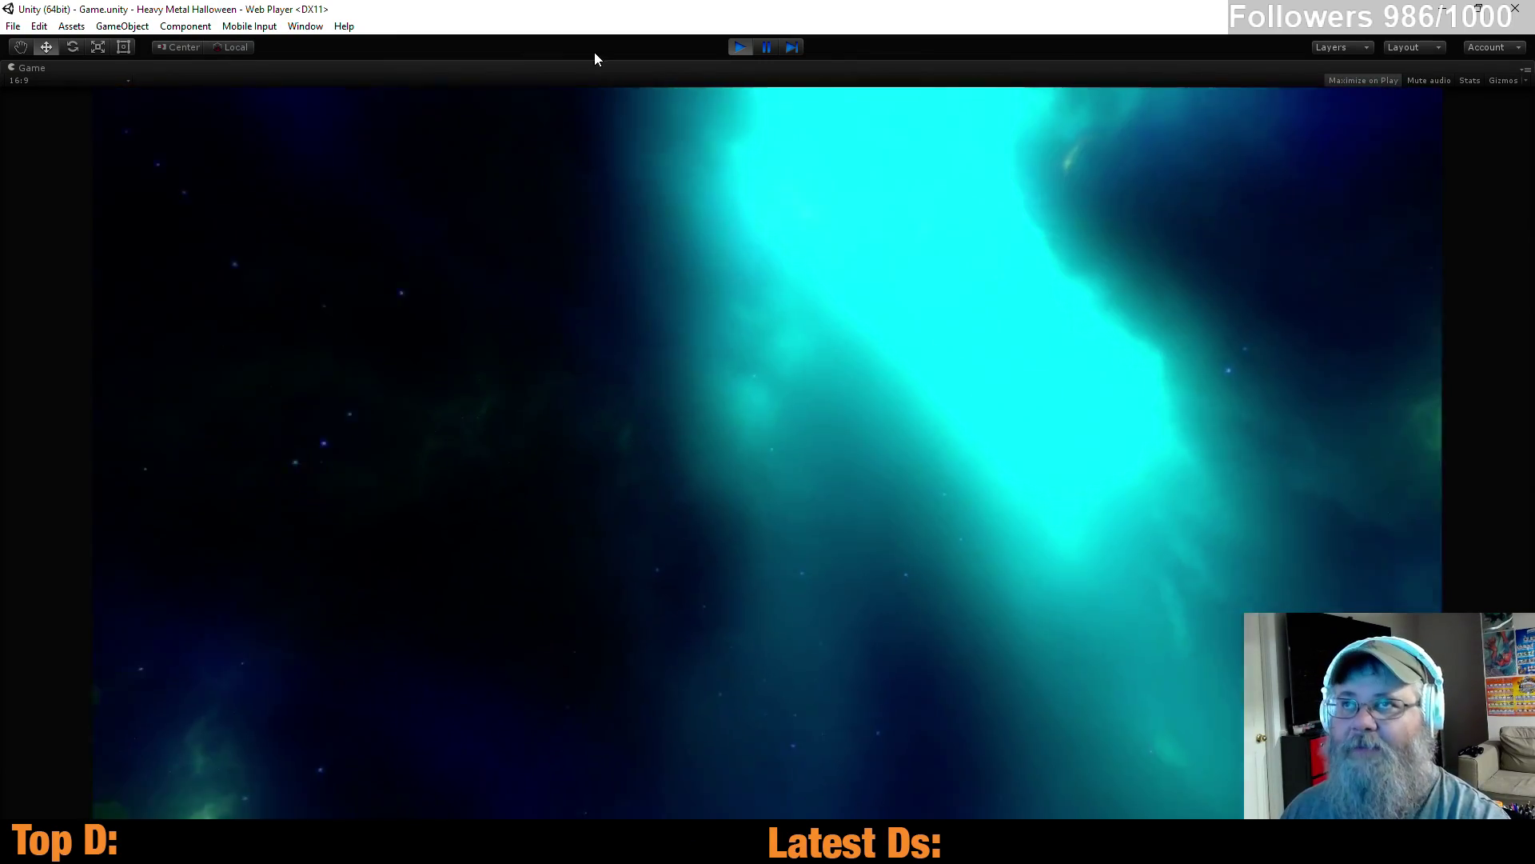
left_click(740, 47)
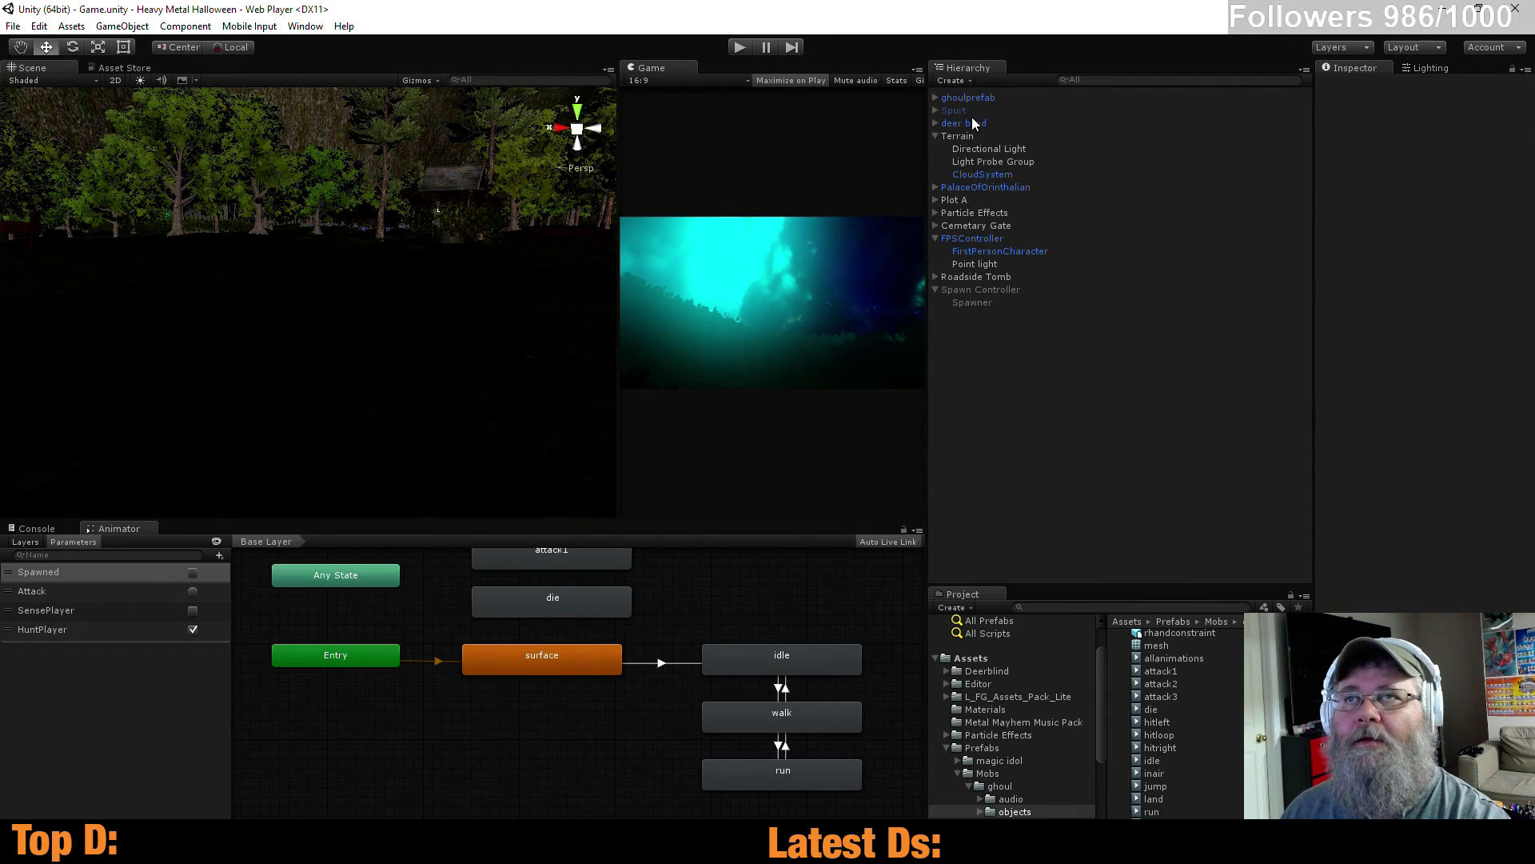
Give ghoulprefab's Nav Mesh Agent speed 2, angular speed 160 and acceleration 10, then save
left_click(987, 96)
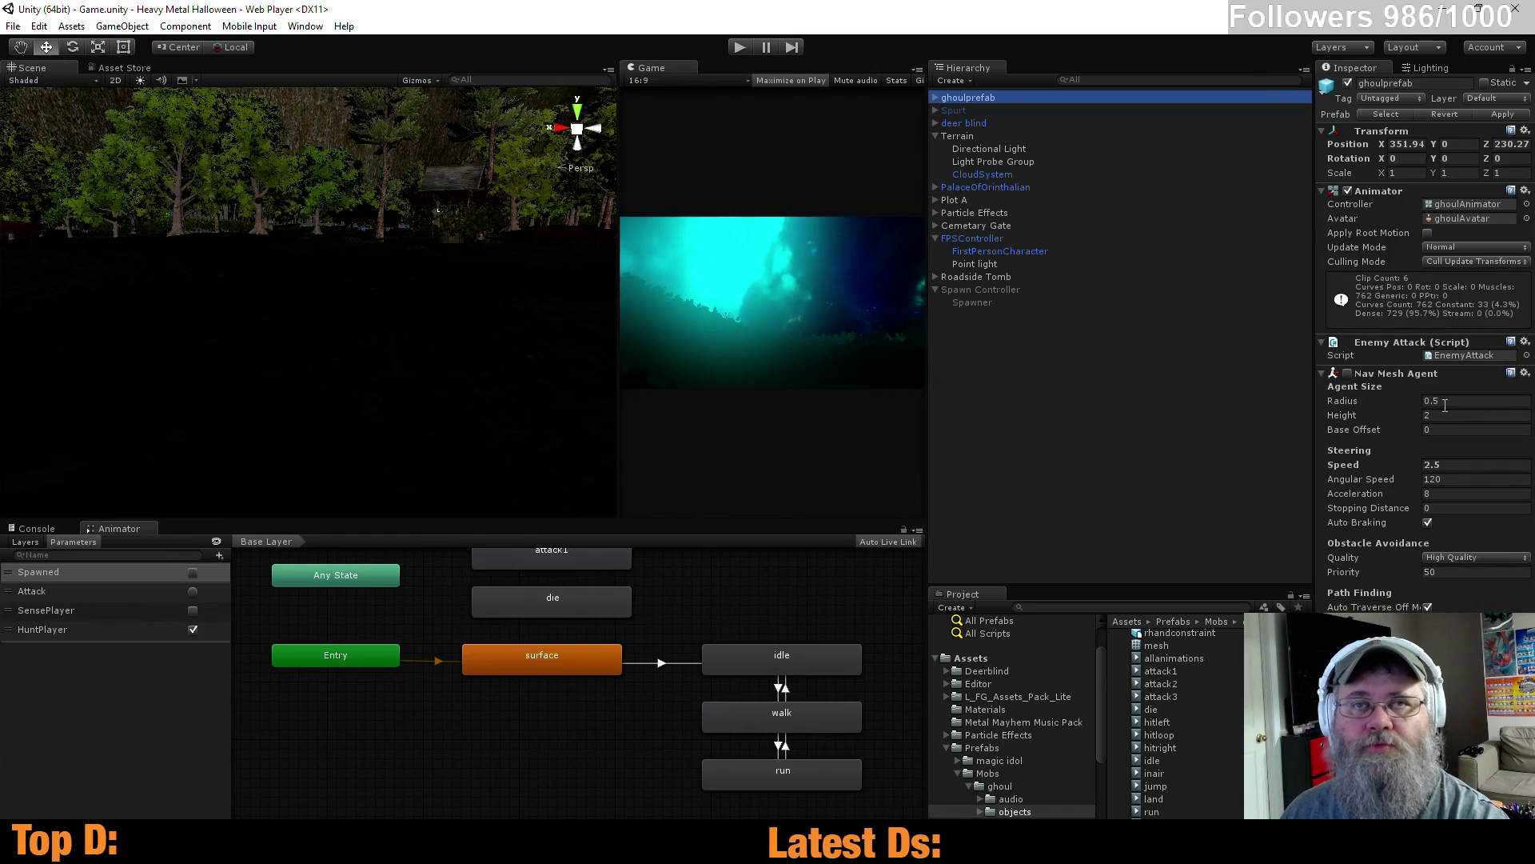
left_click(1448, 464)
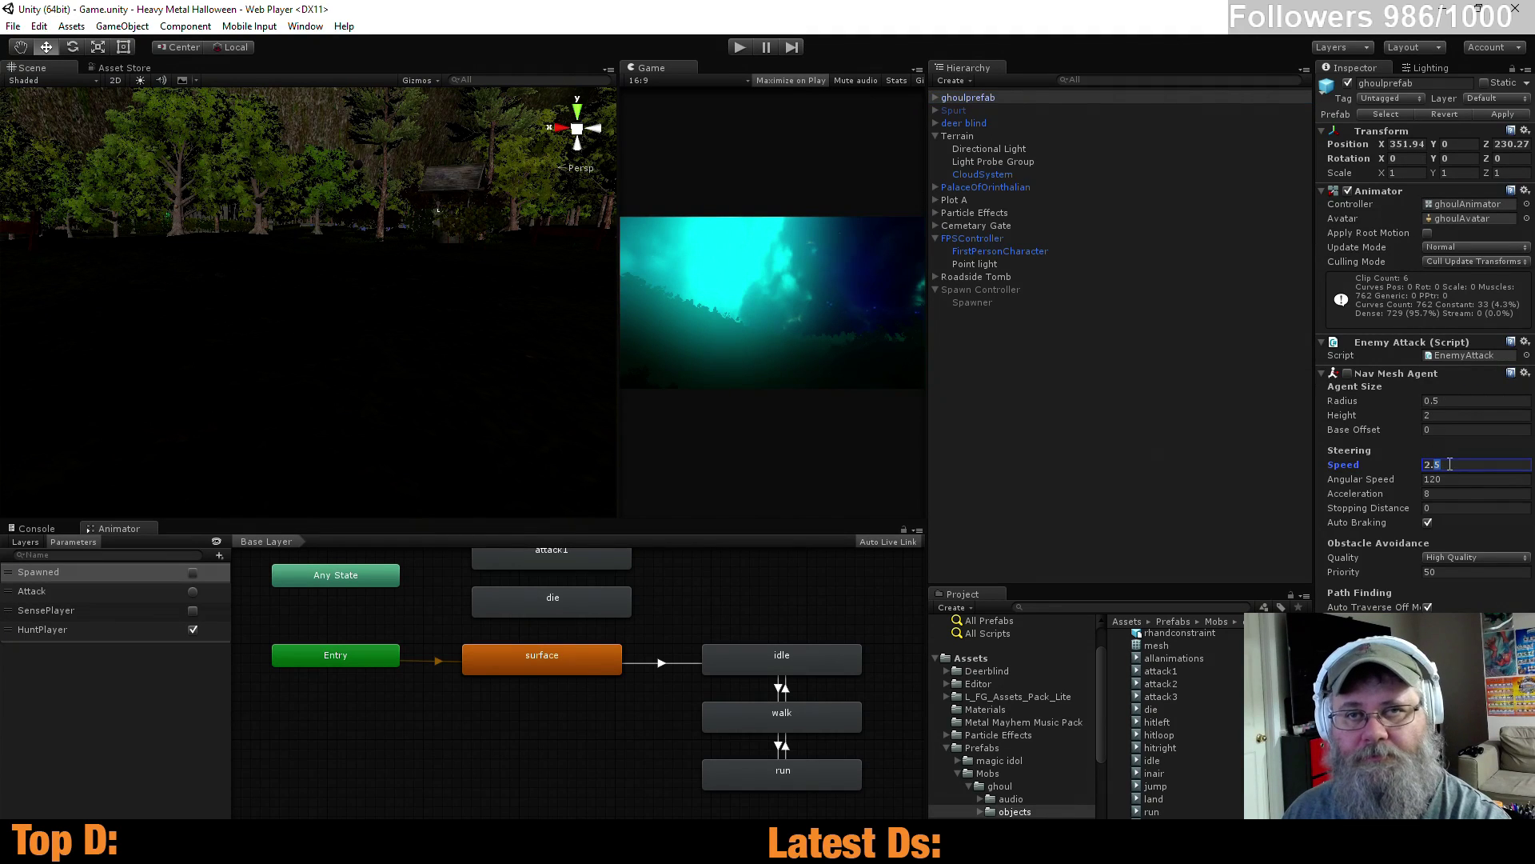
type("2")
key("Tab")
type("160")
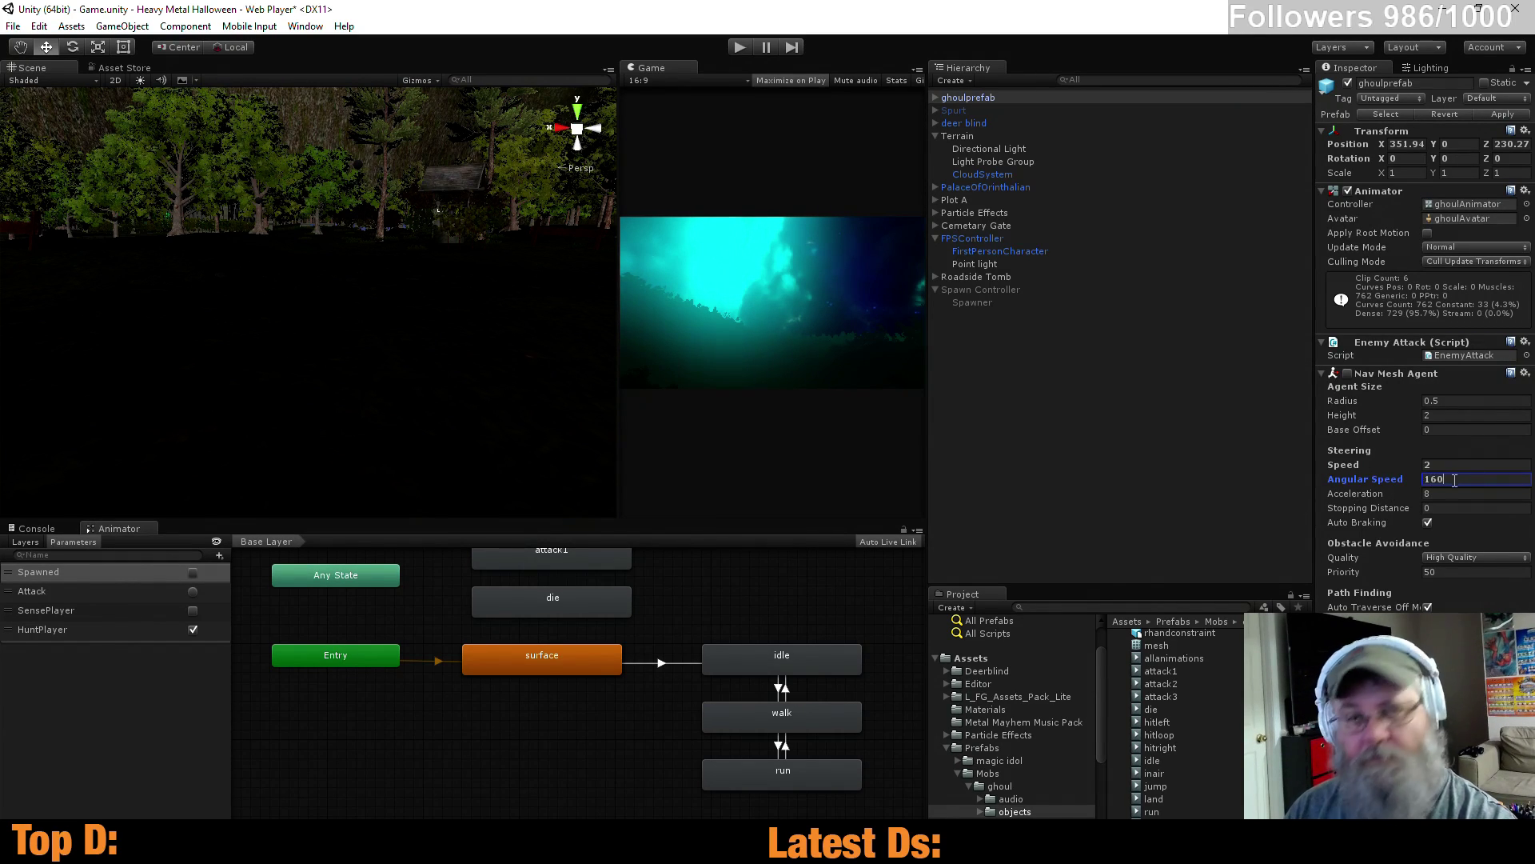
key("Tab")
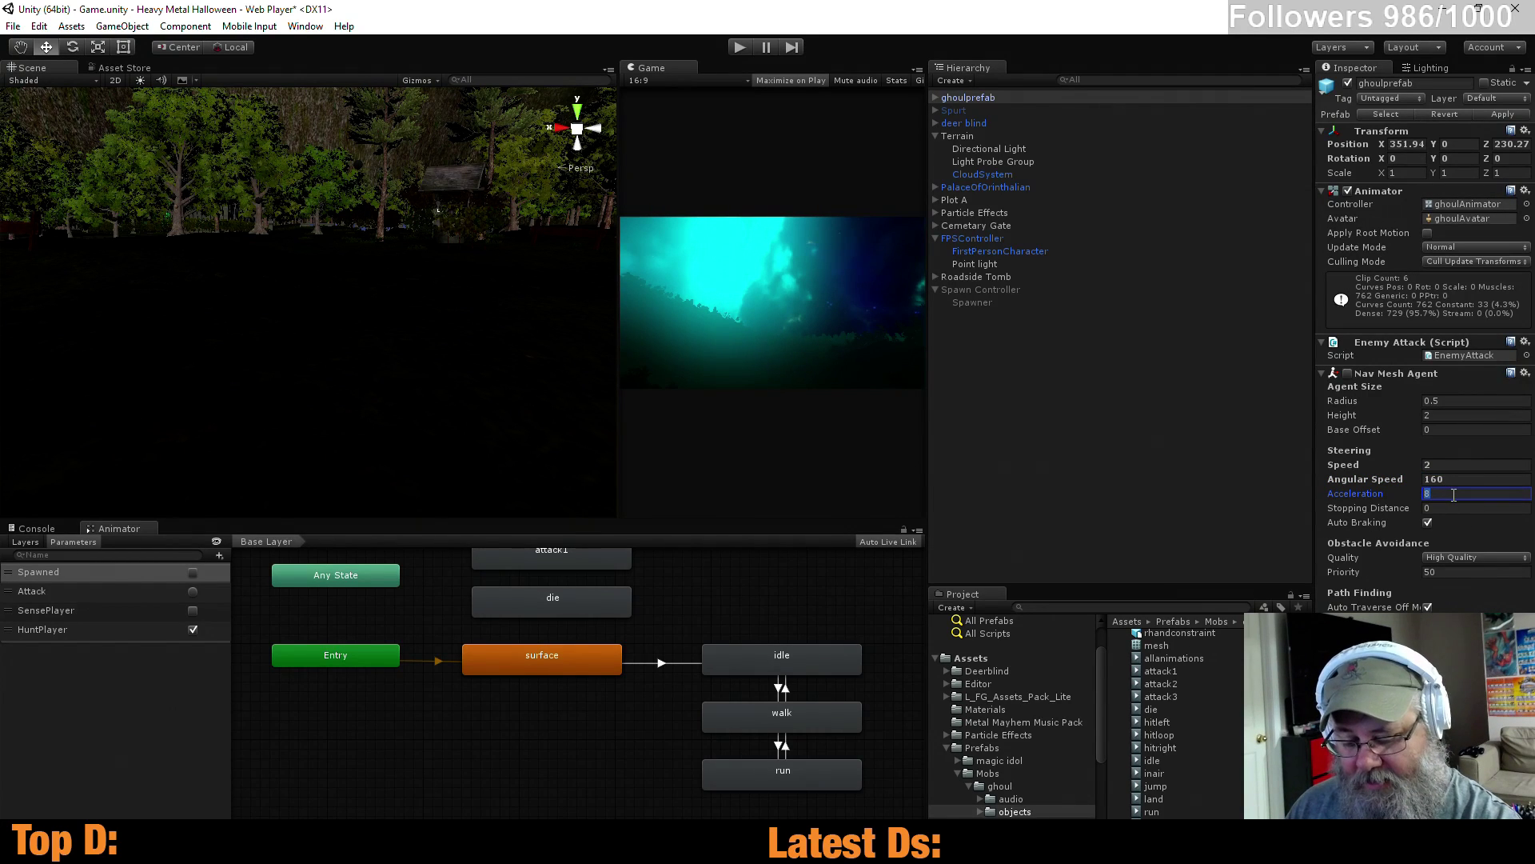
type("10")
key("Tab")
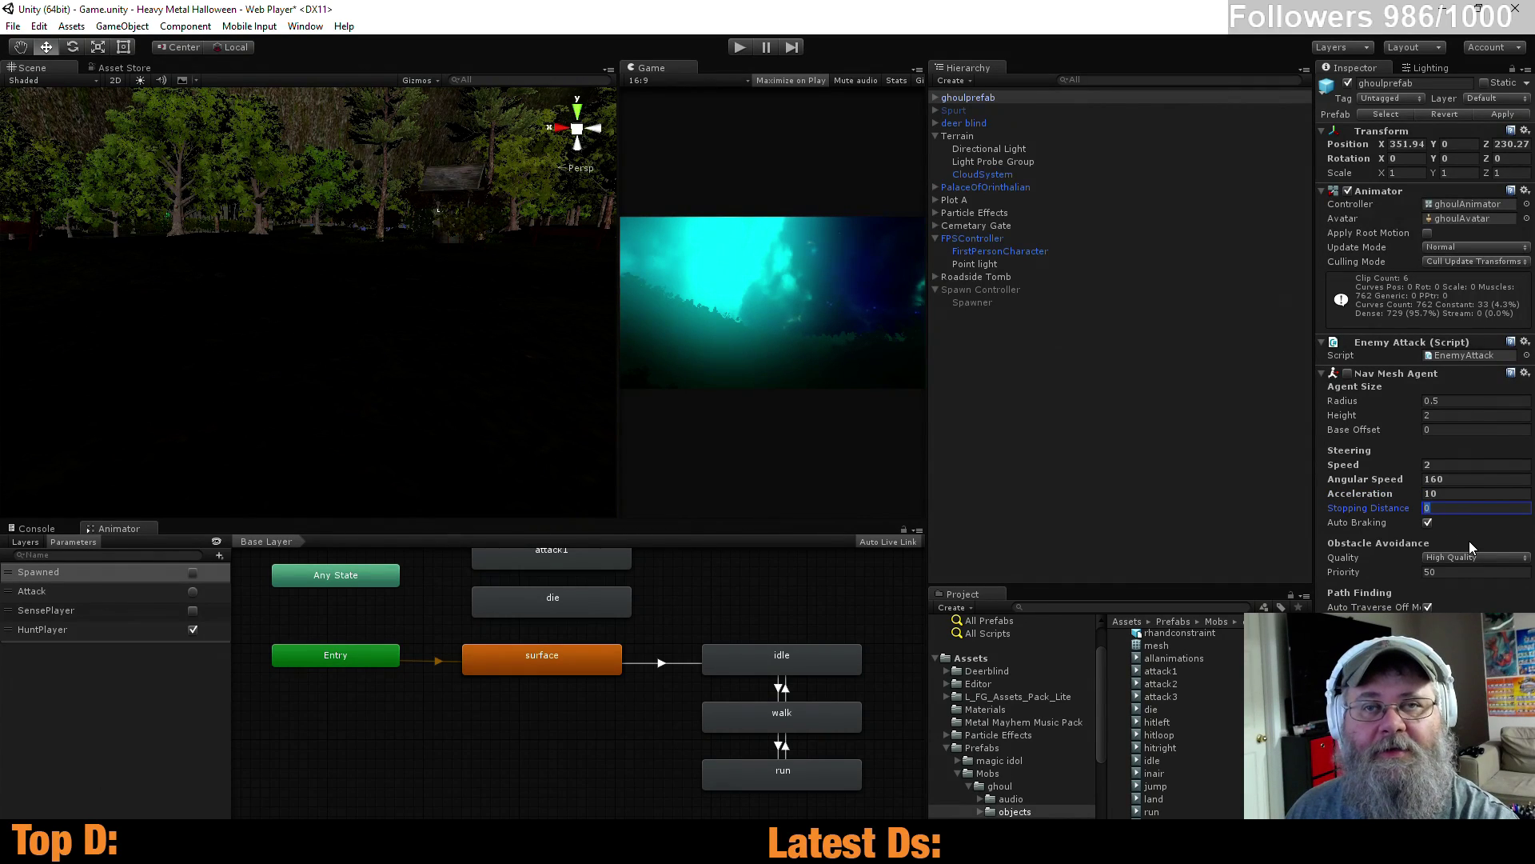
key("alt")
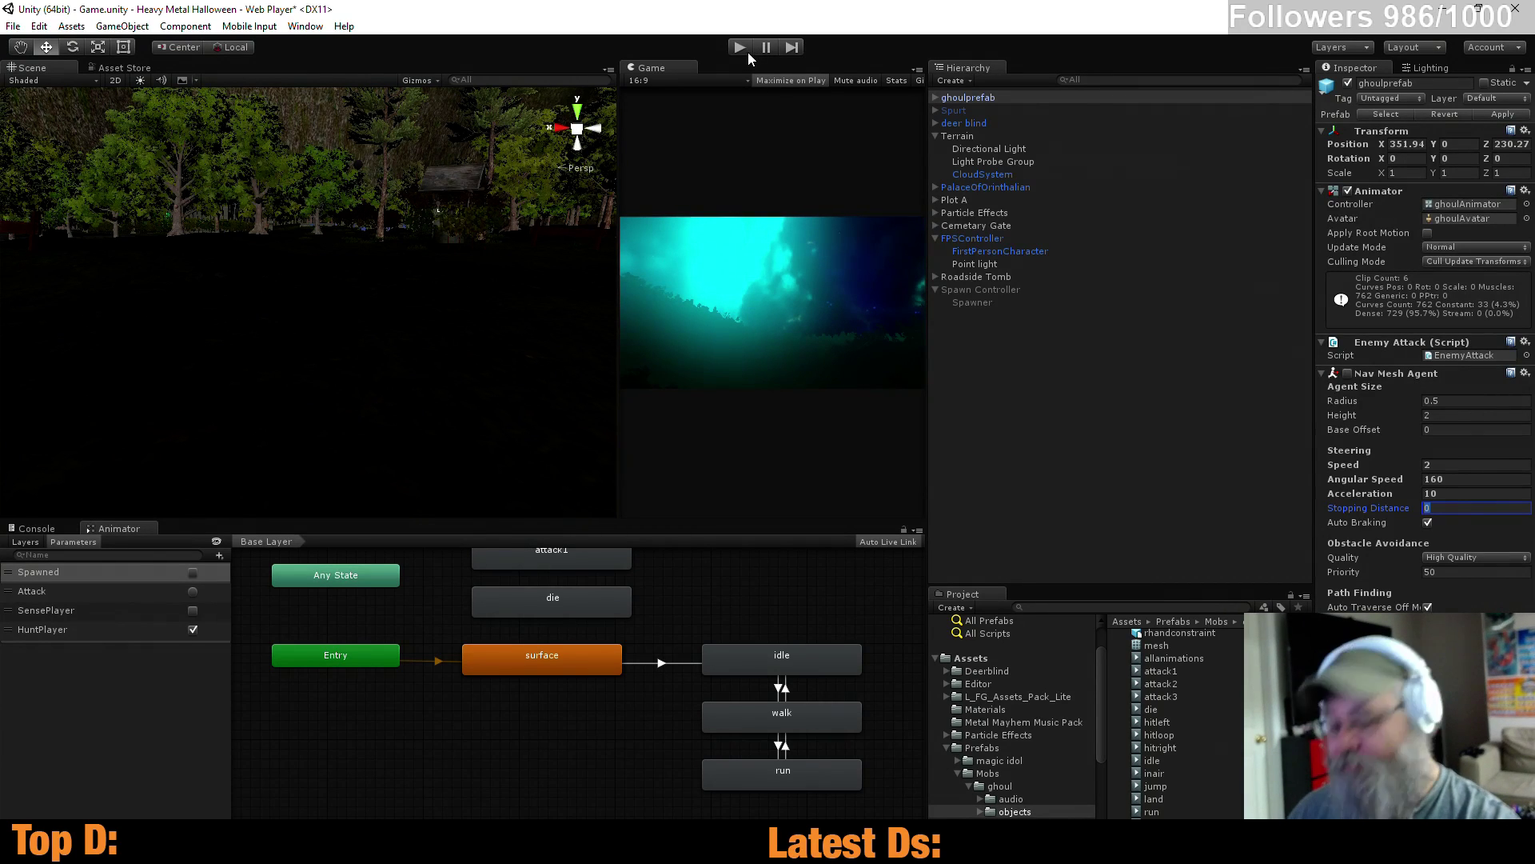
key("ctrl+s")
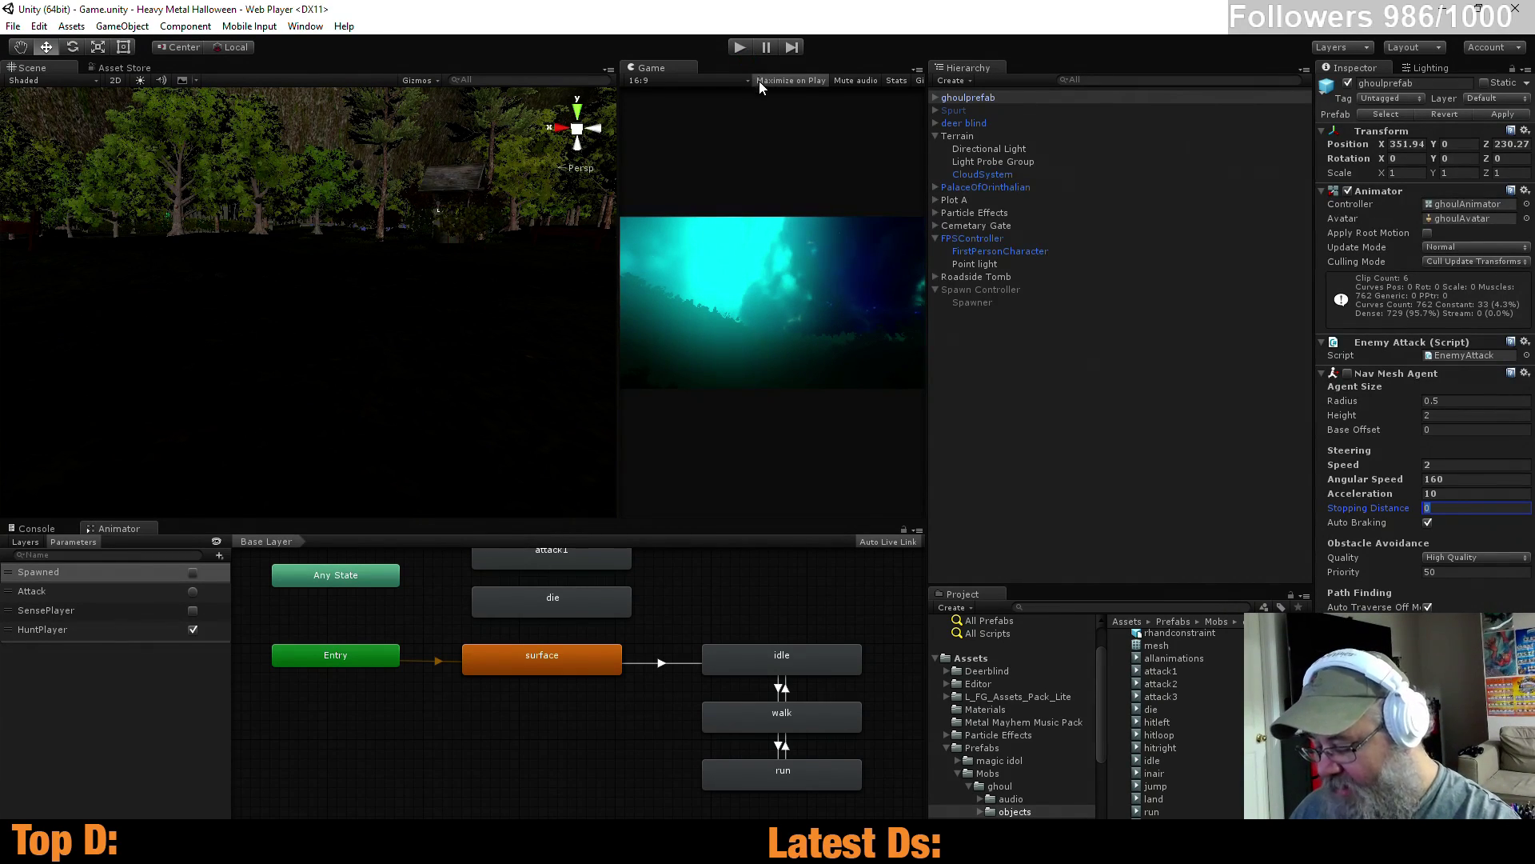
left_click(741, 48)
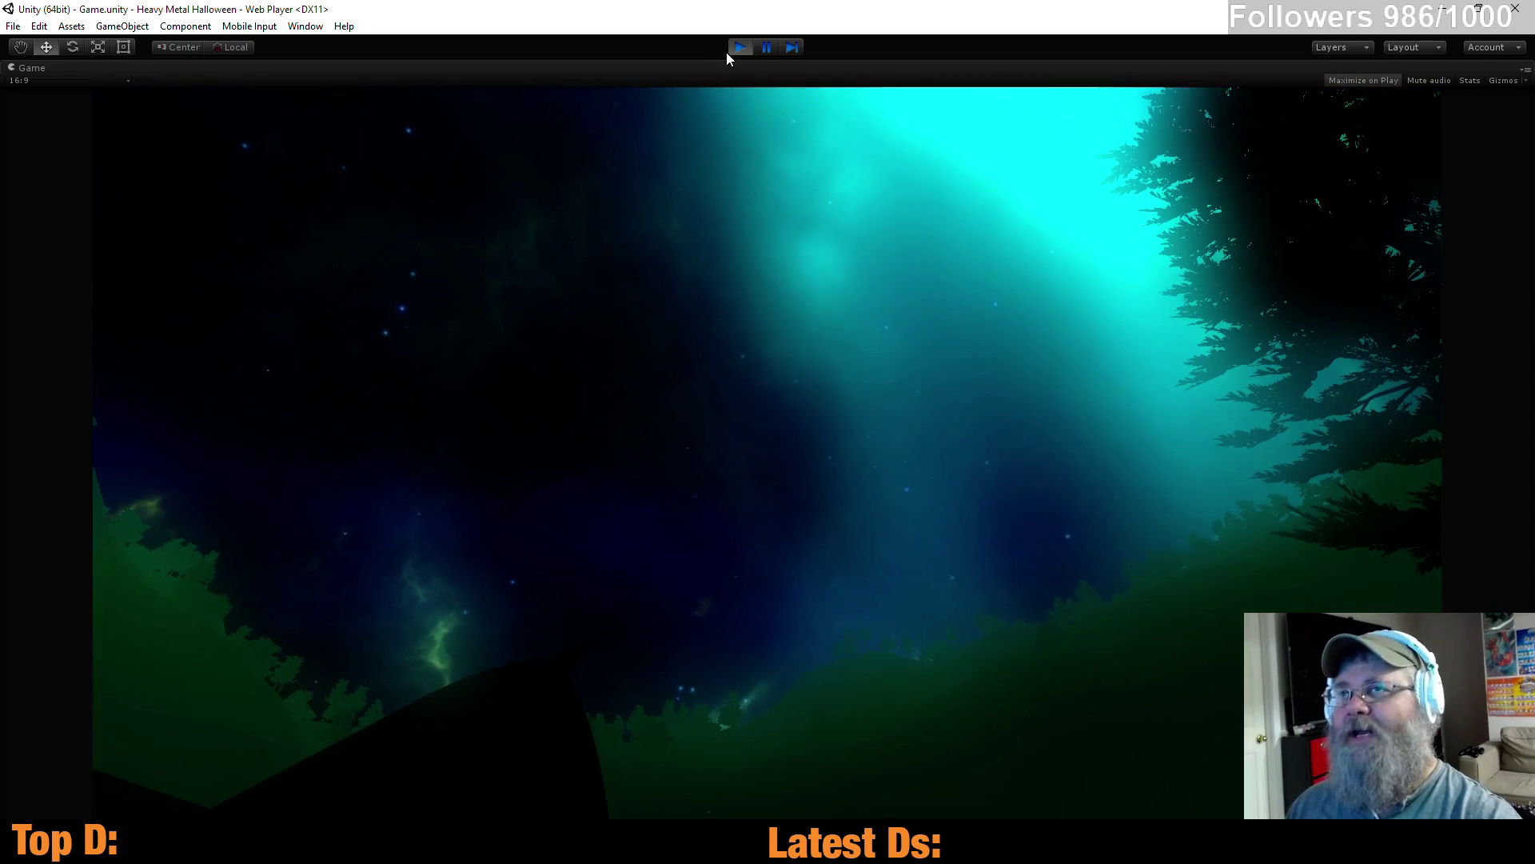
left_click(732, 50)
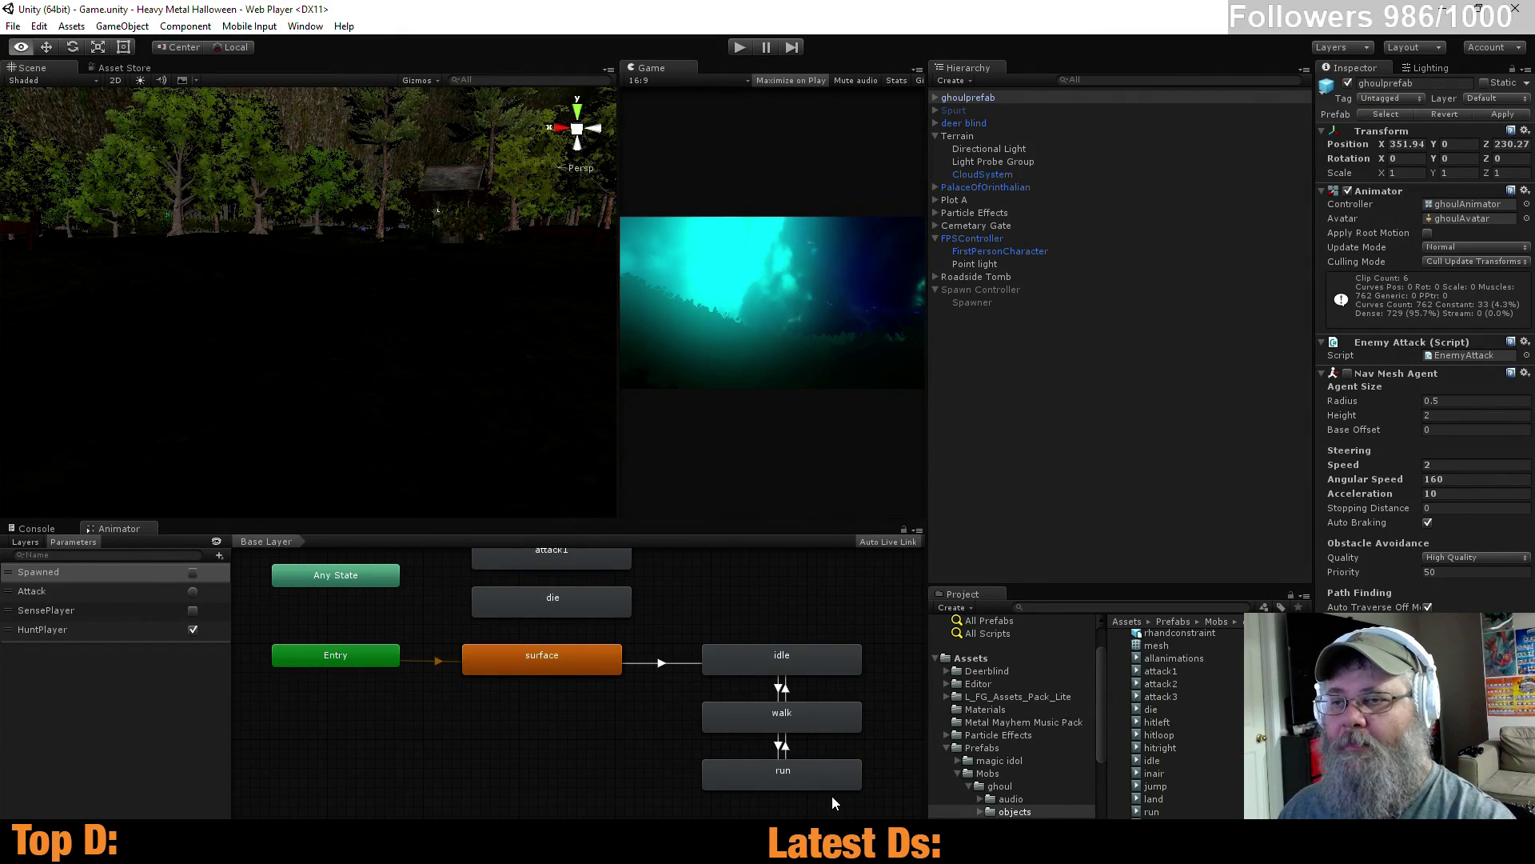
Jump to attackDistance with F12 and type 'public float walkS { }' below attackTimer
key("alt+Tab")
key("F12")
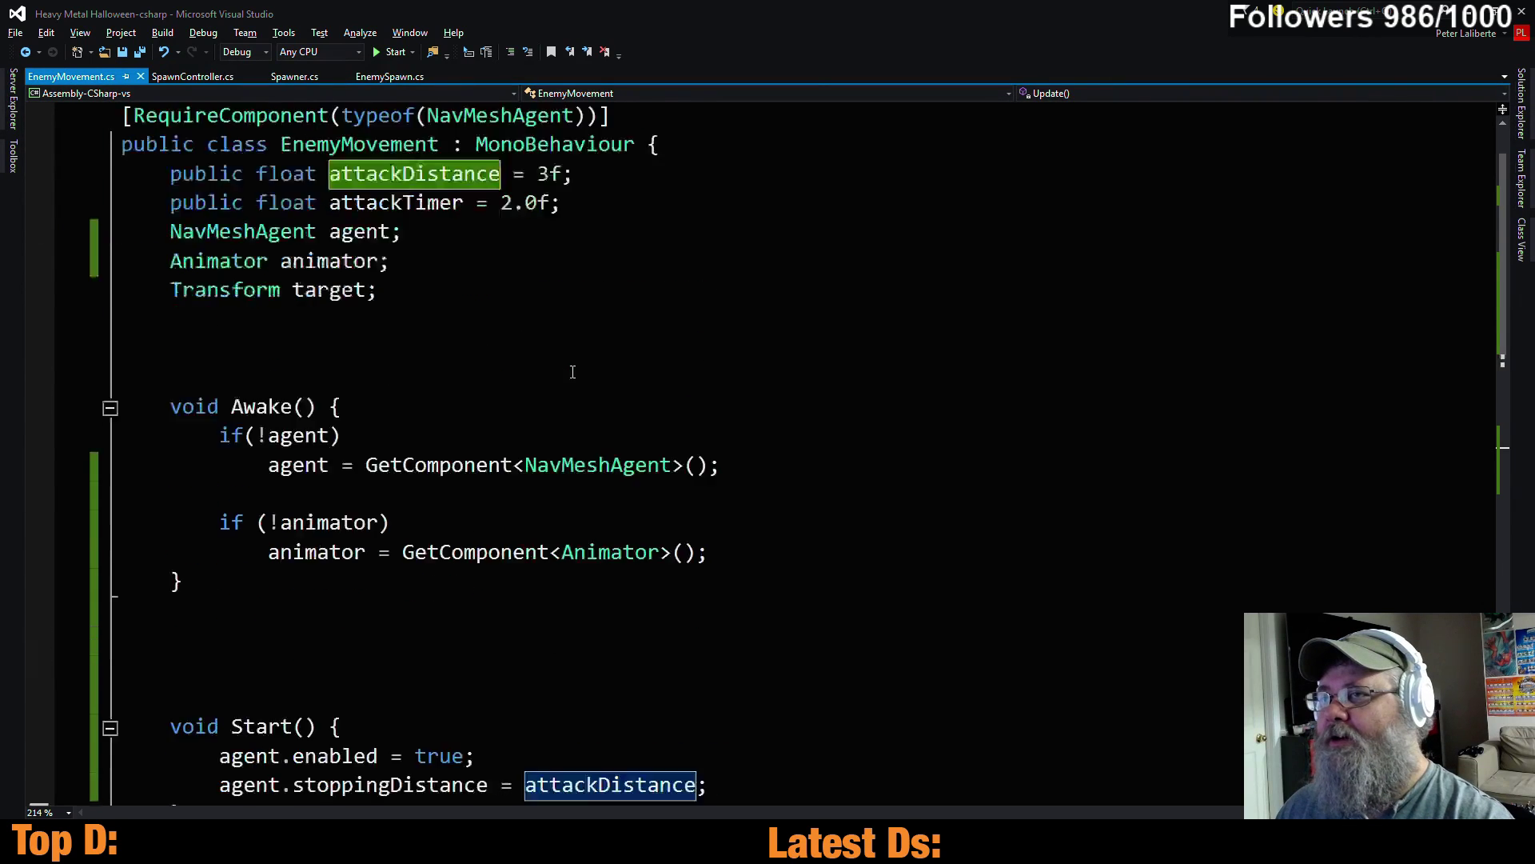
left_click(507, 322)
left_click(609, 288)
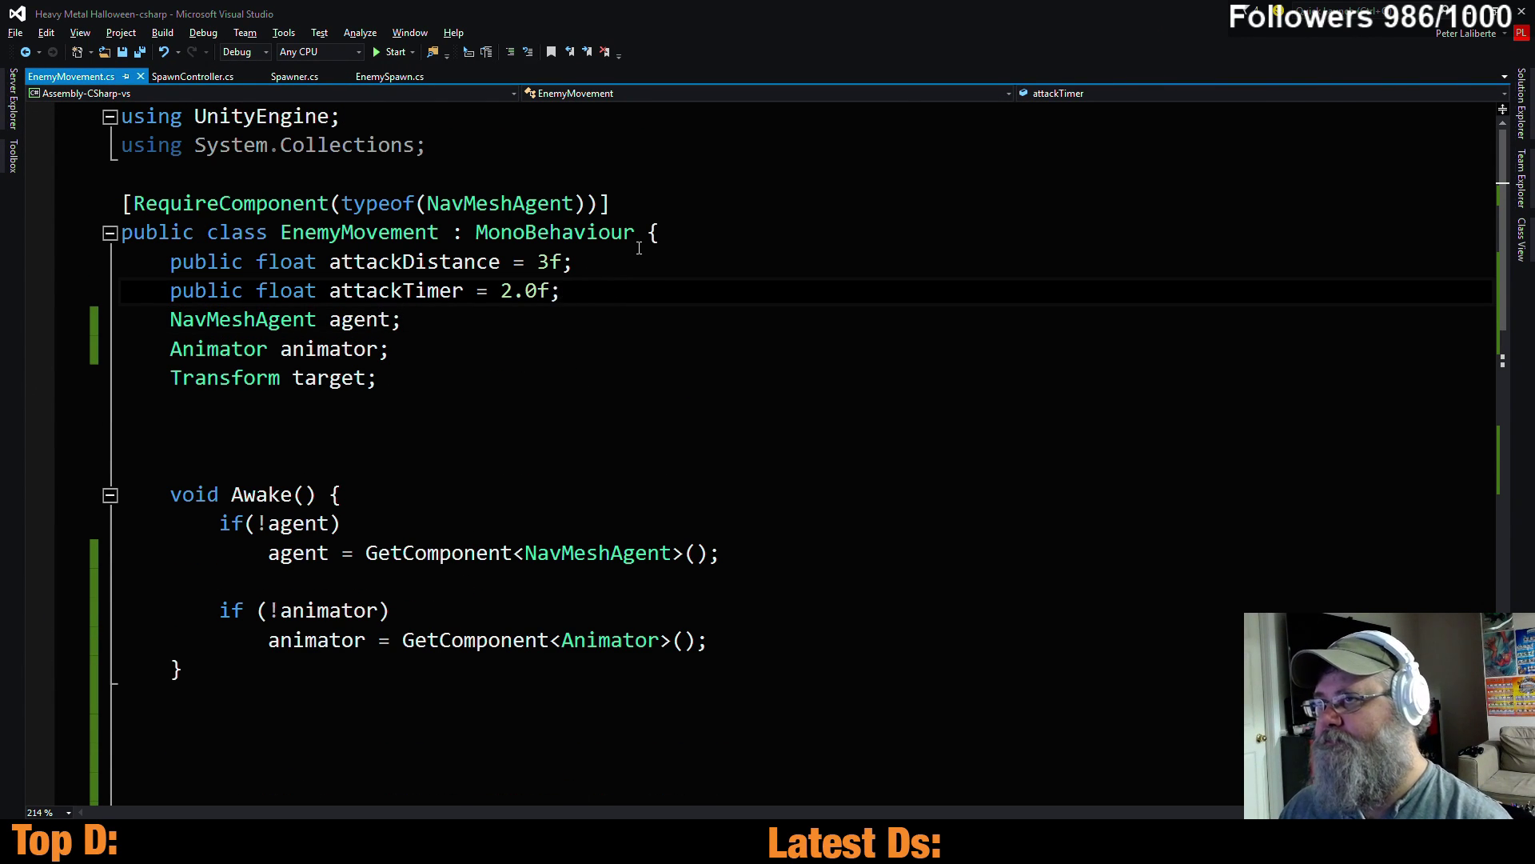
key("Return")
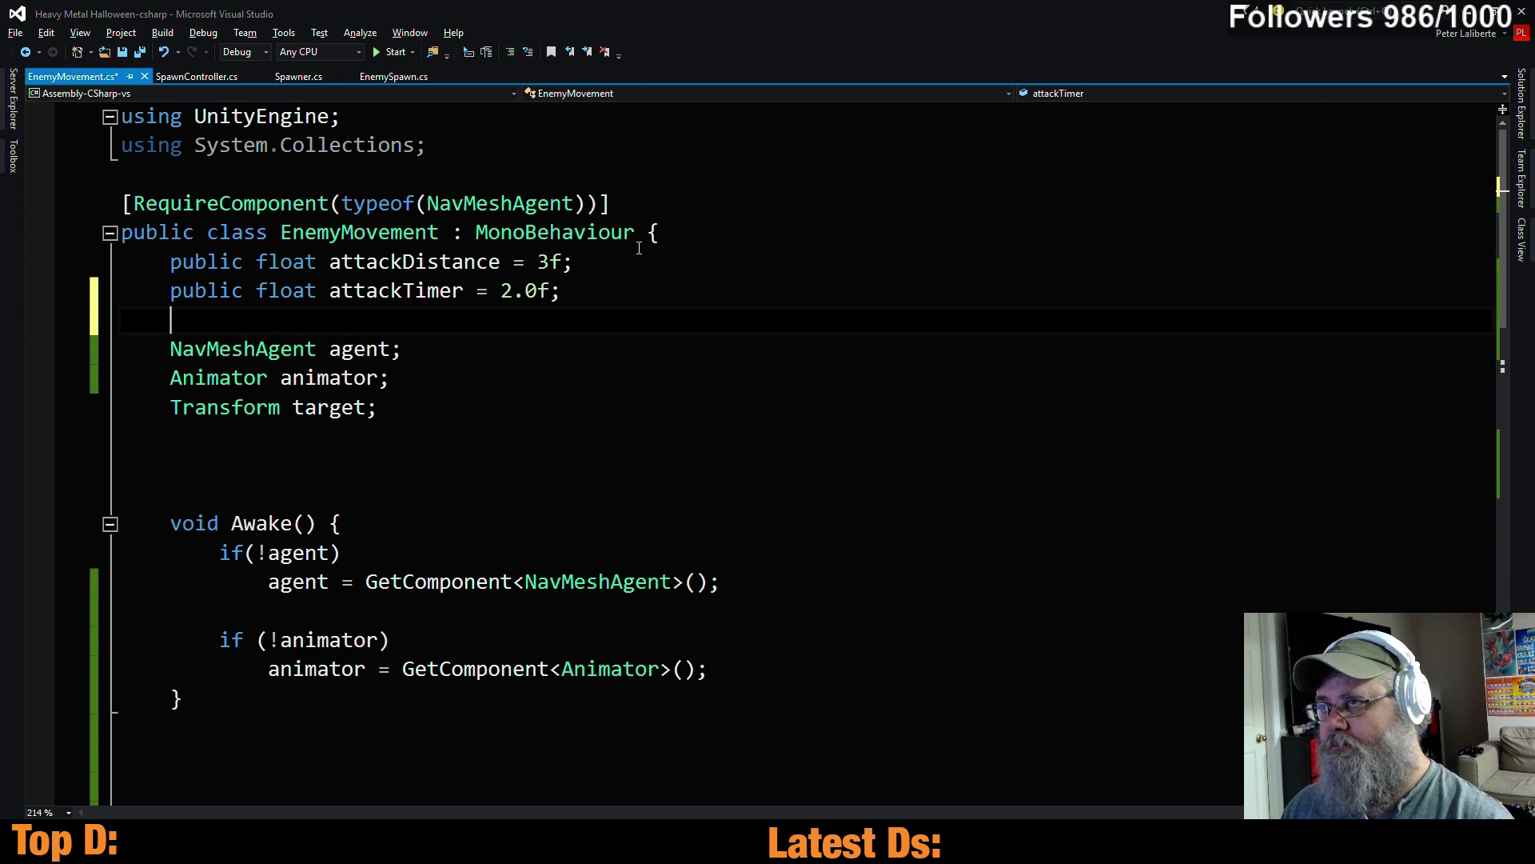
key("Return")
type("p")
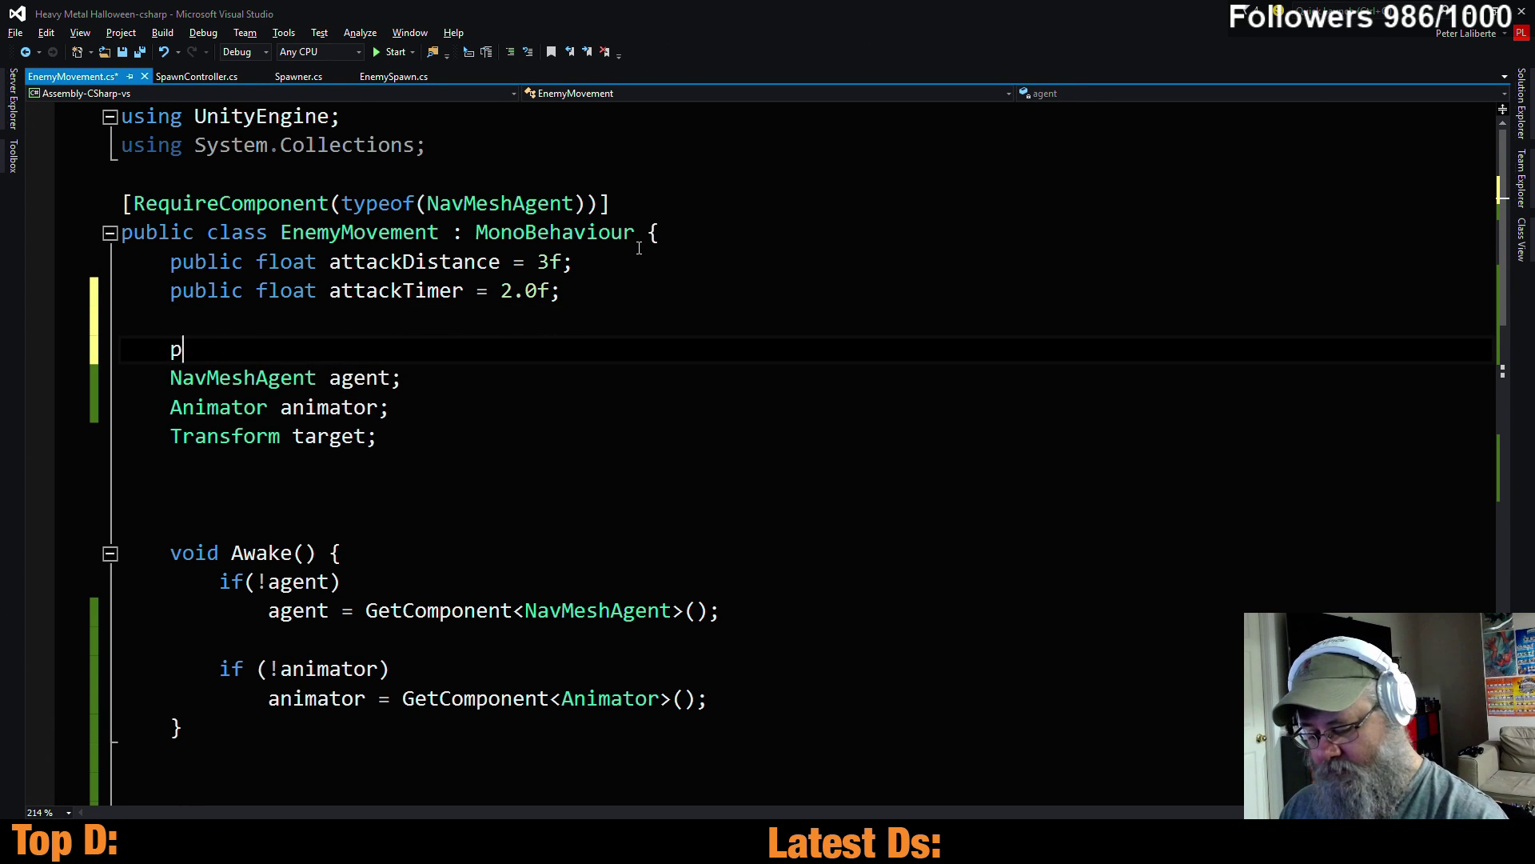
type("ublic ")
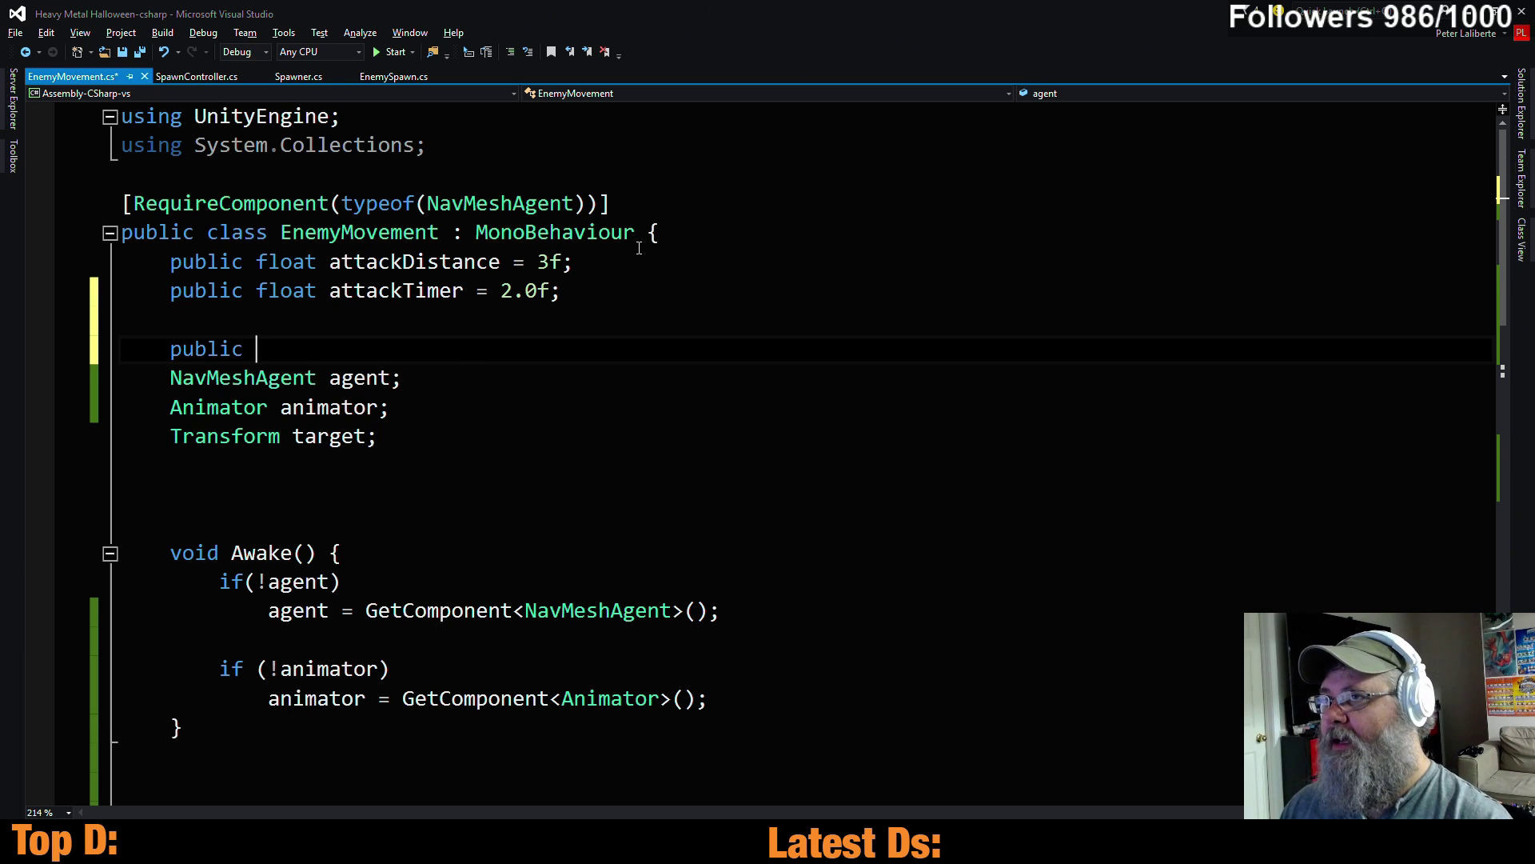
type("float")
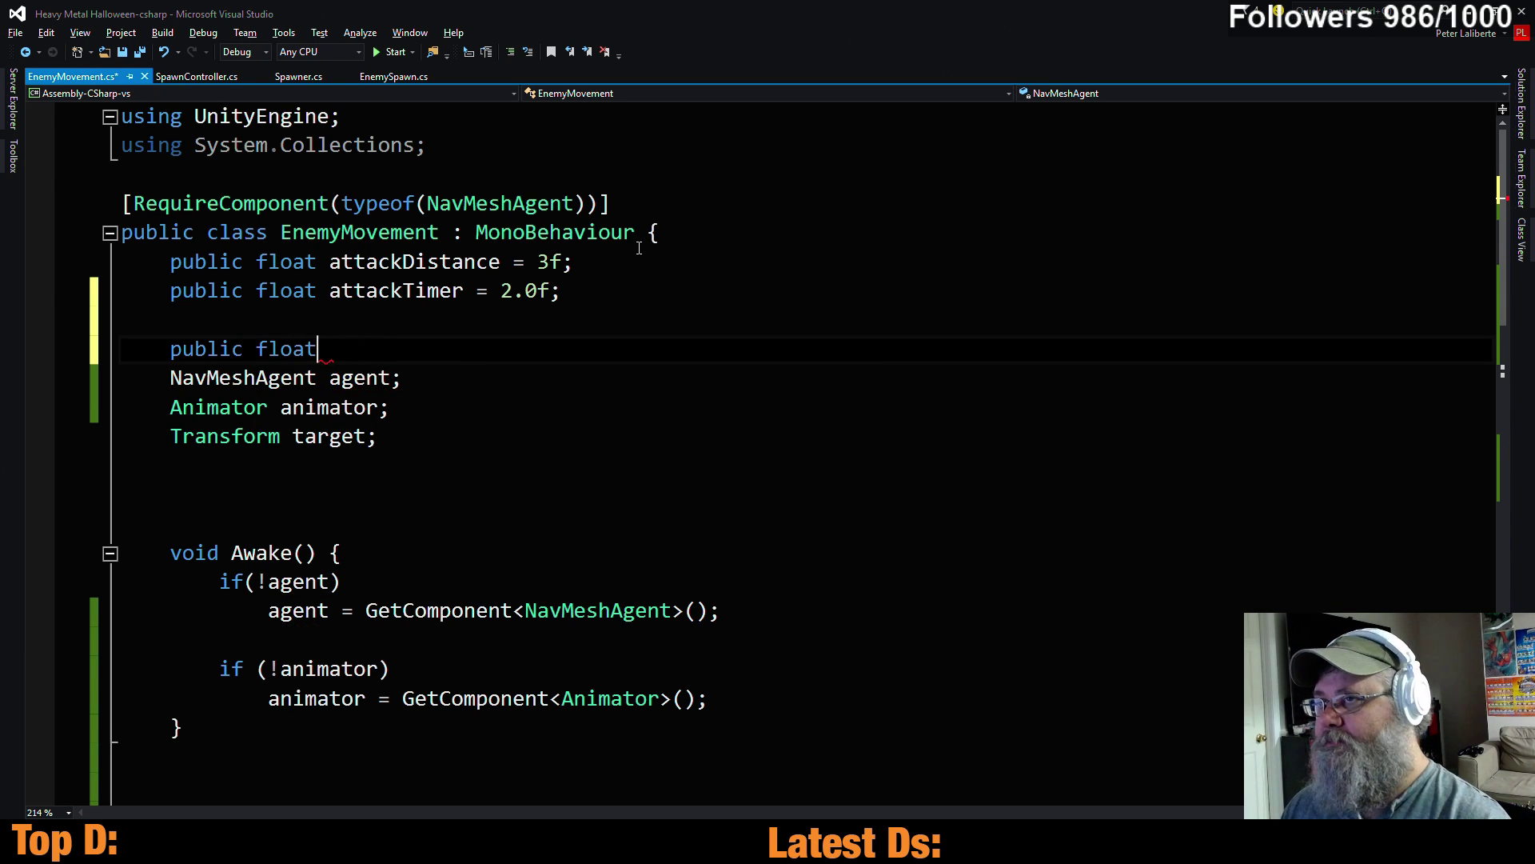
type(";pat lock")
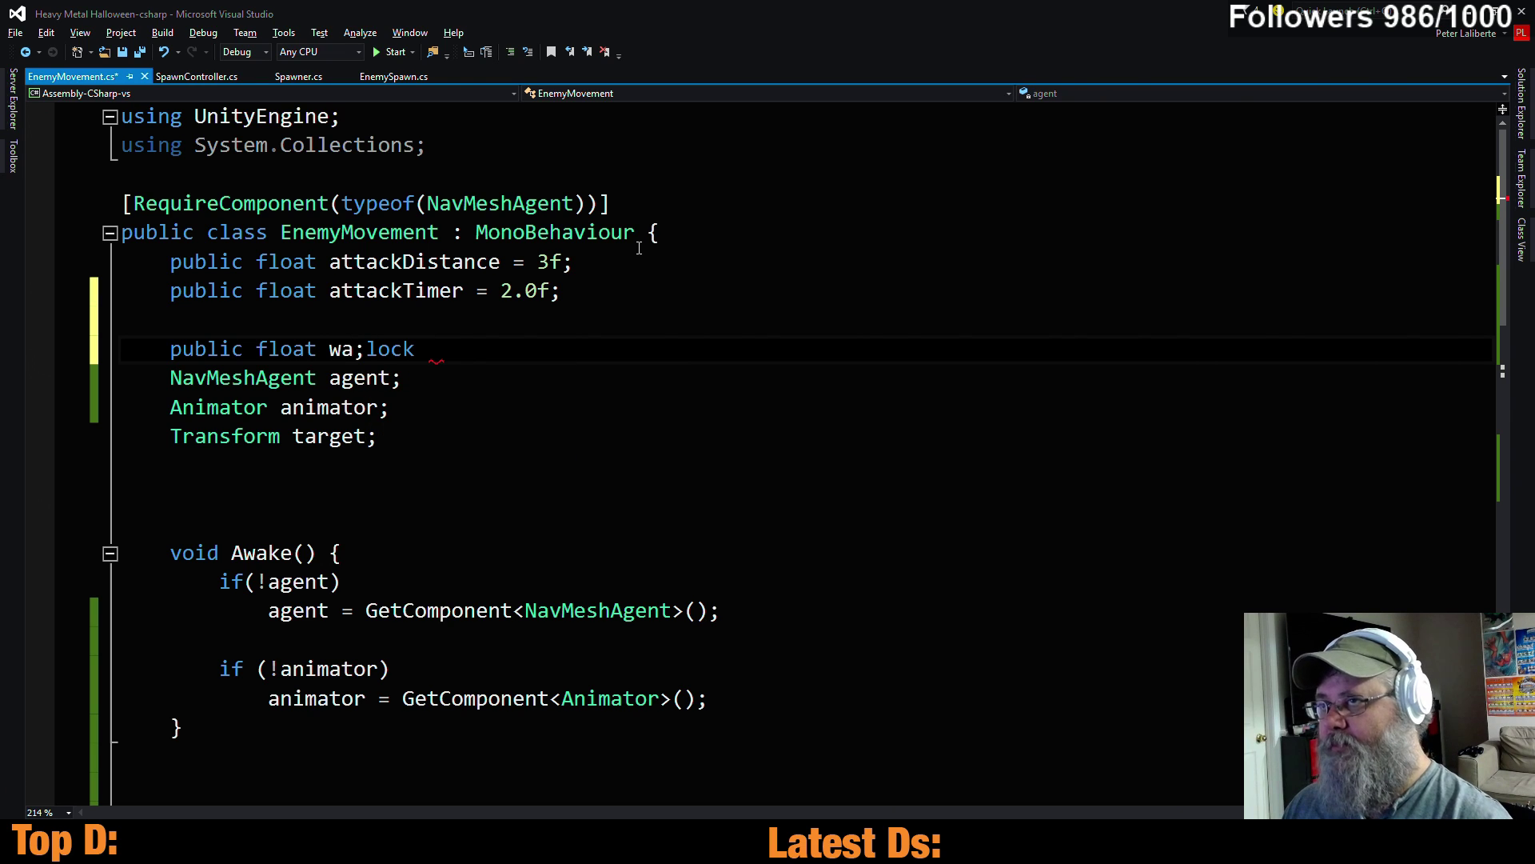
key("BackSpace")
key("BackSpace")
key("BackSpace")
key("BackSpace")
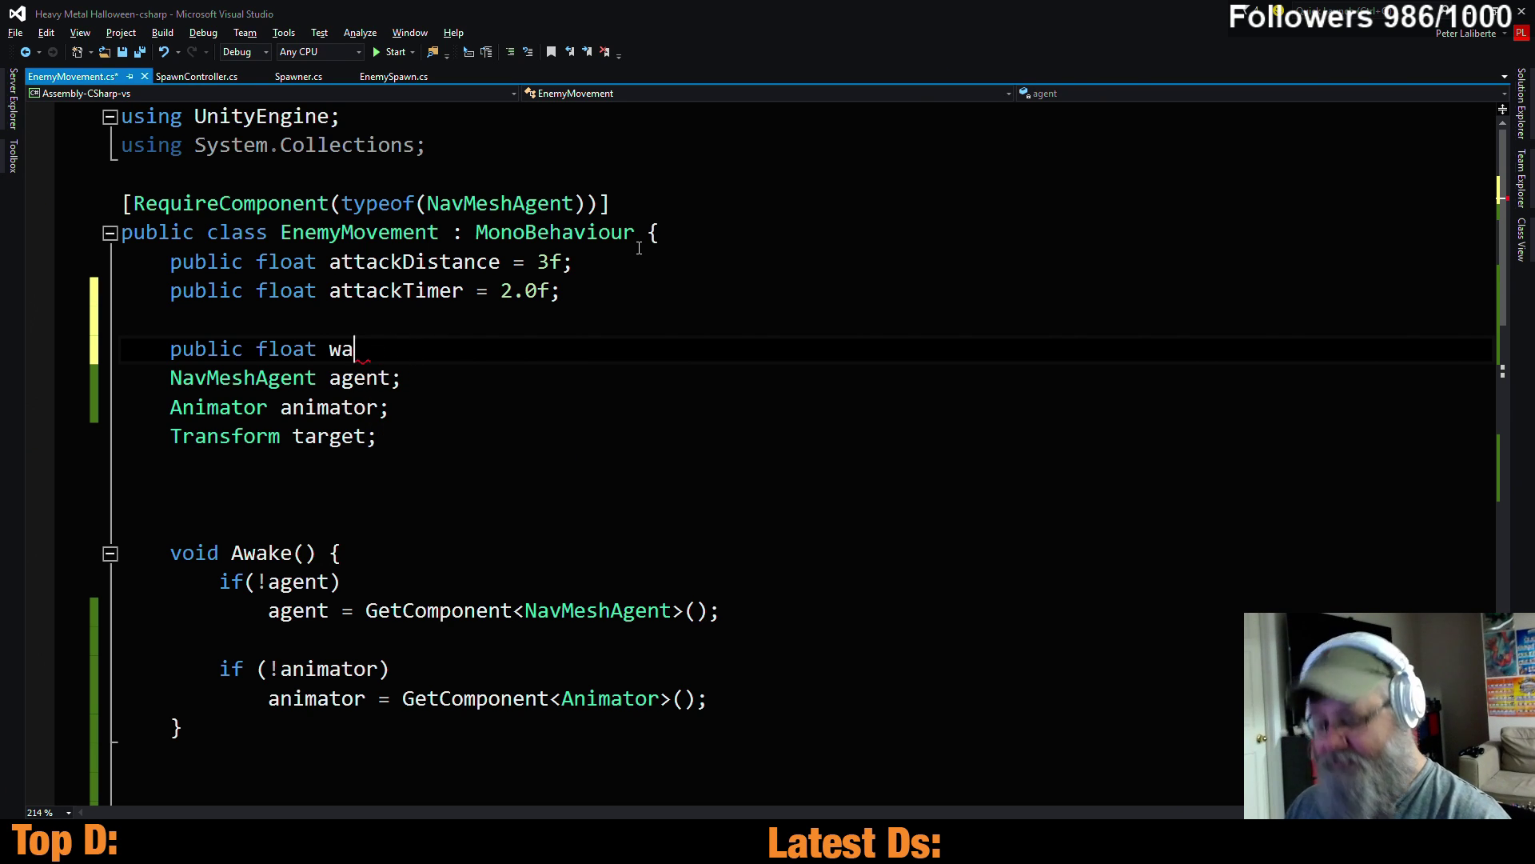
type("lkS {")
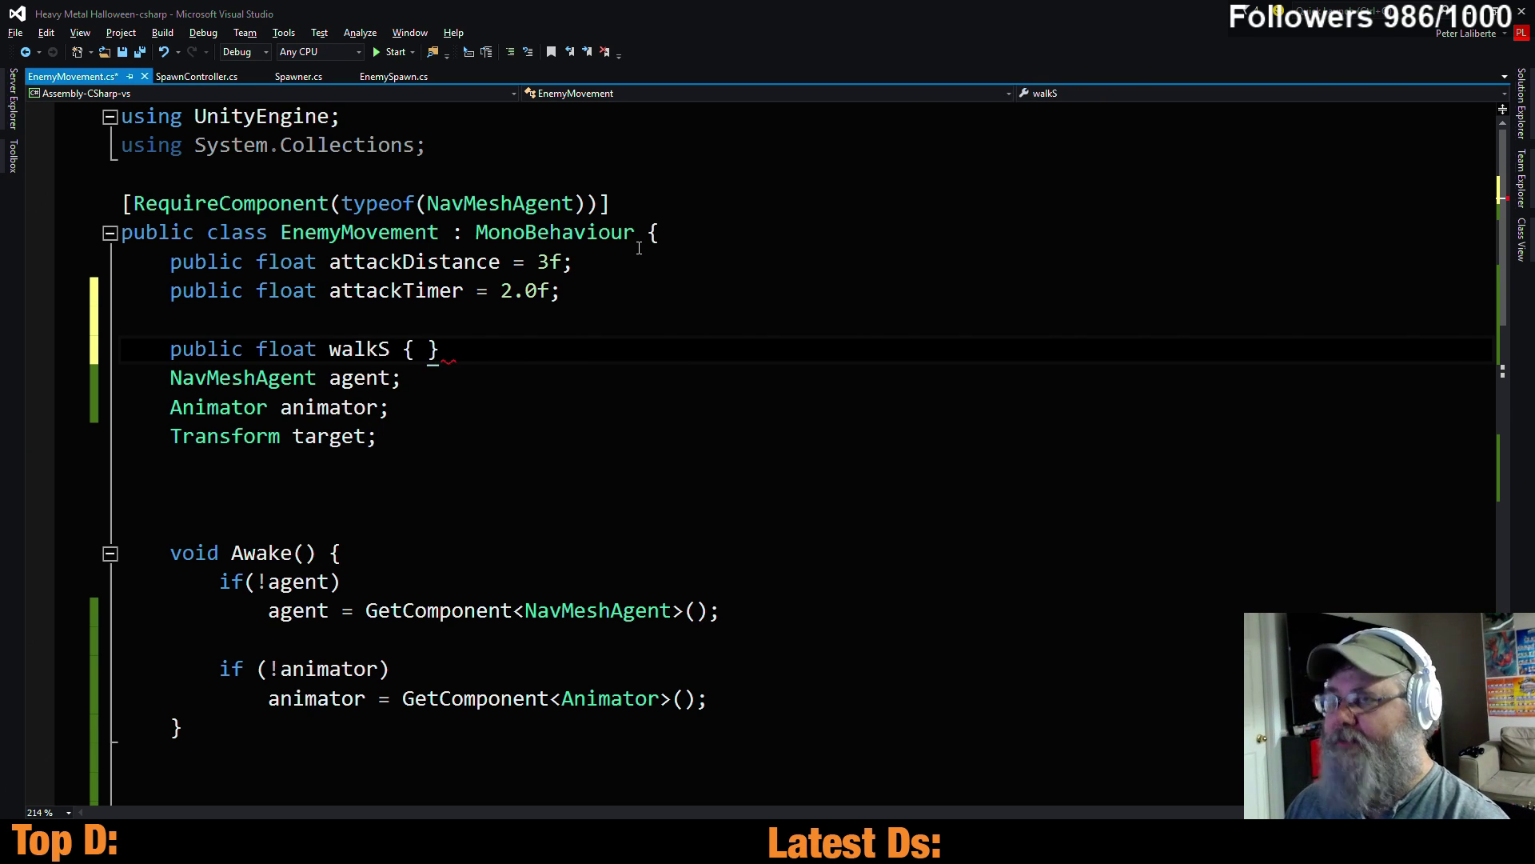
key("Return")
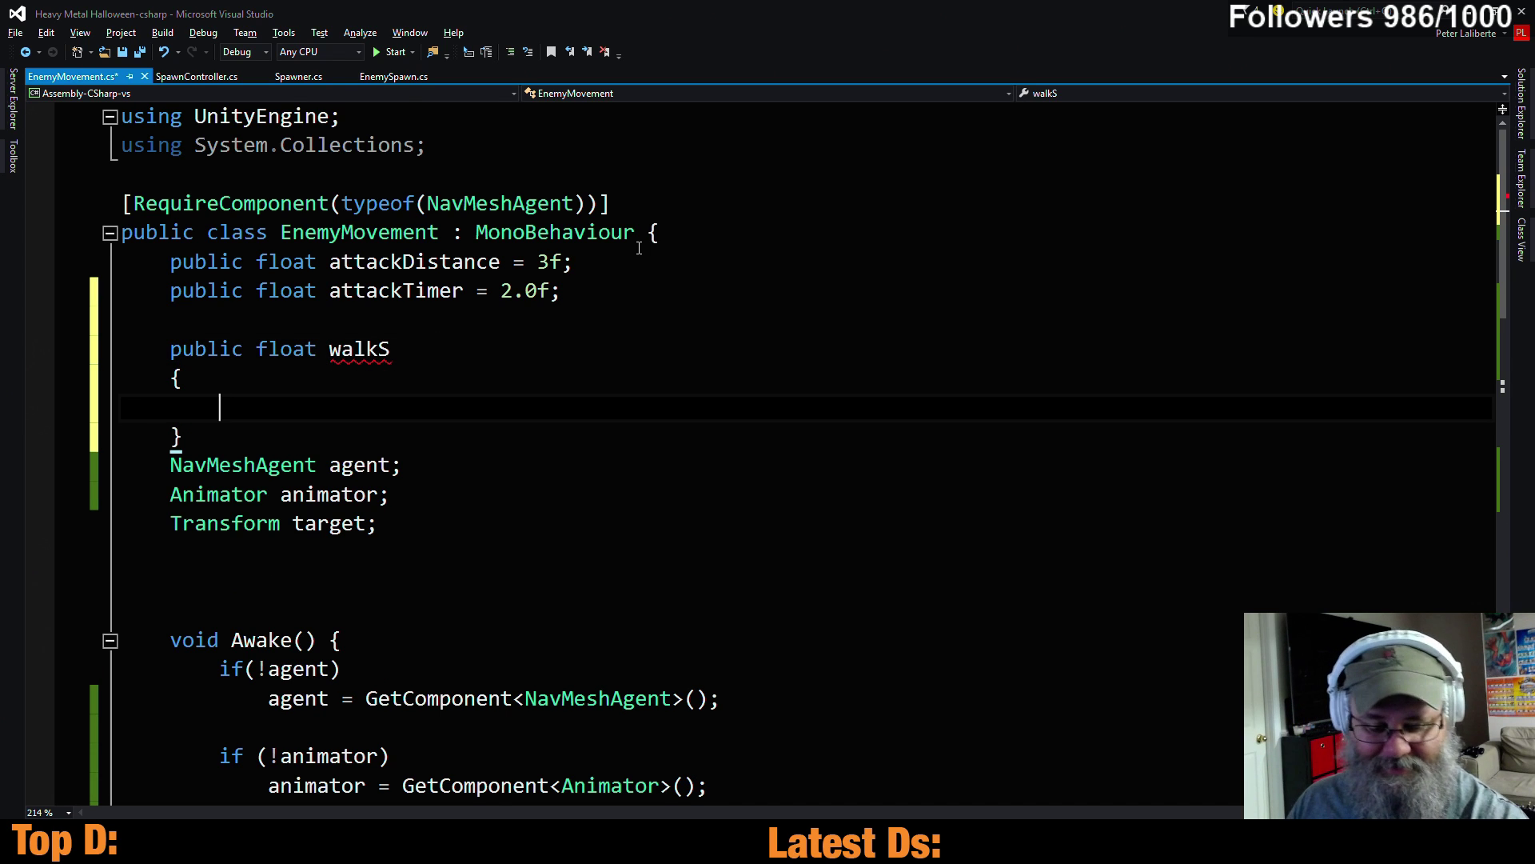